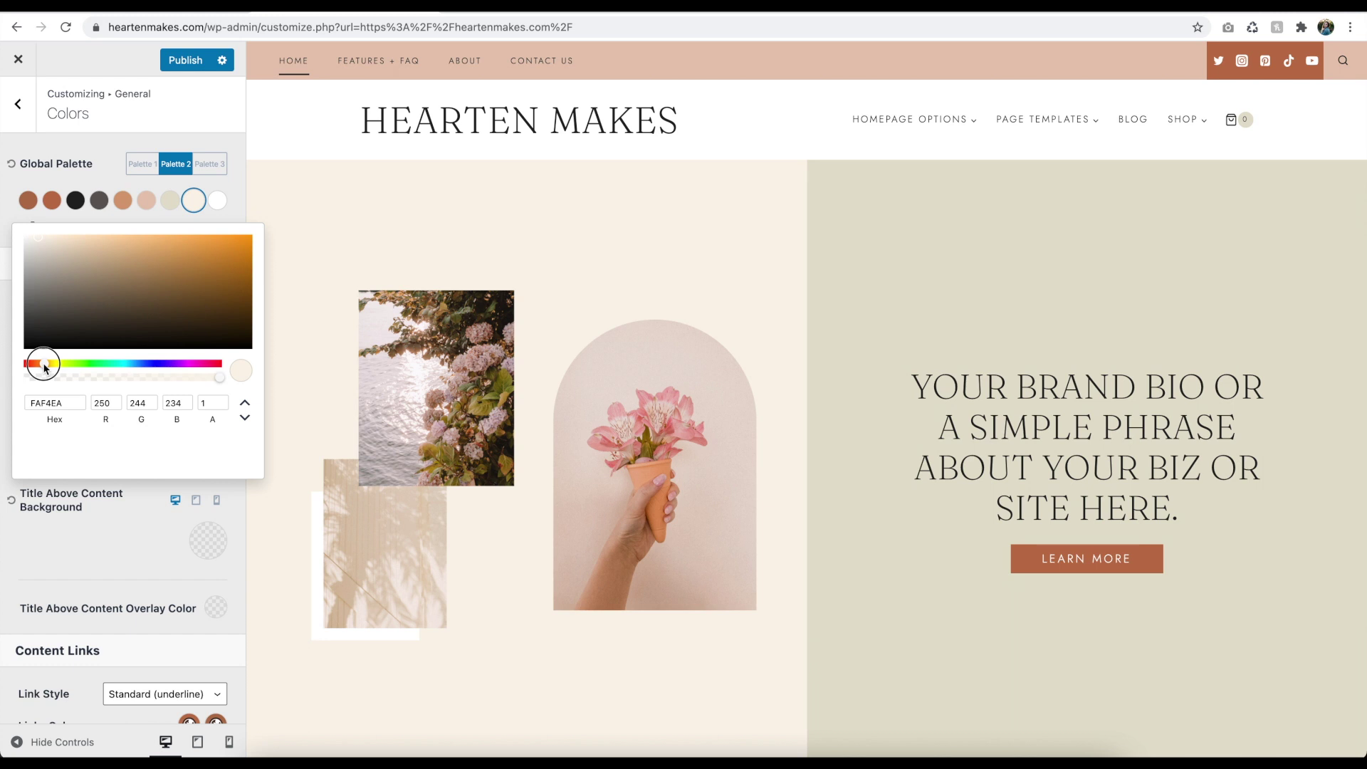
Step: Shift the hue and shade of the cream second-to-last colour in Palette 2 toward a warmer peach tone
drag(43, 365, 41, 363)
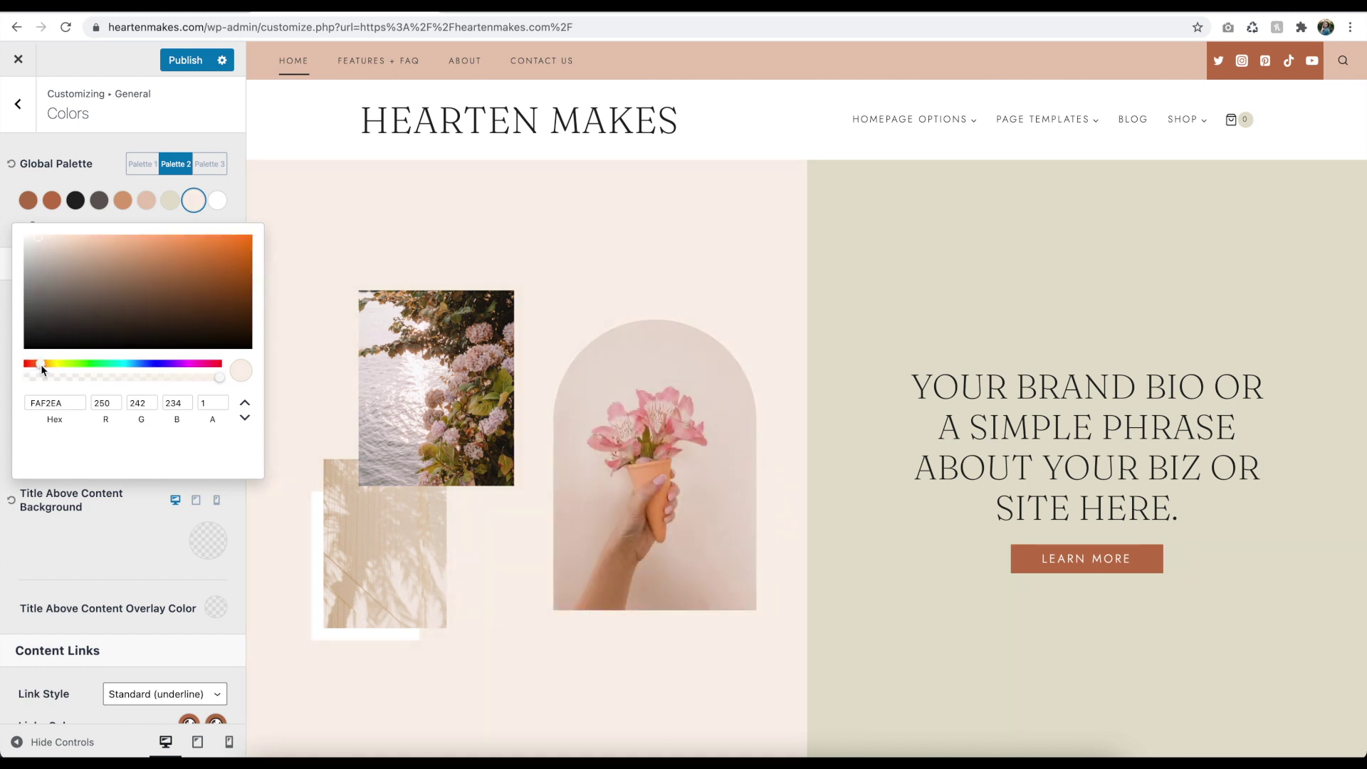
drag(44, 242, 40, 237)
click(177, 142)
click(208, 339)
click(144, 356)
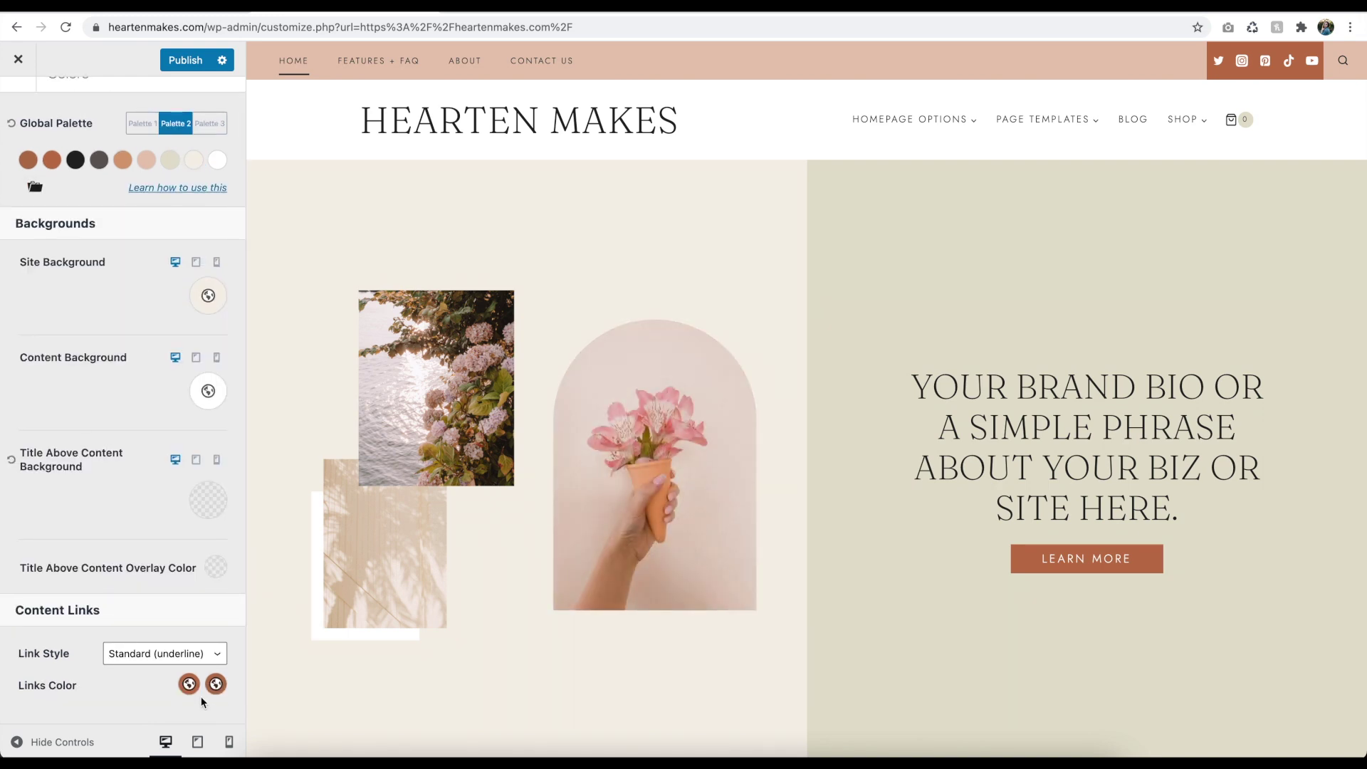
Step: Set the content link hover colour to the fifth palette colour and the link style to No Underline
click(215, 683)
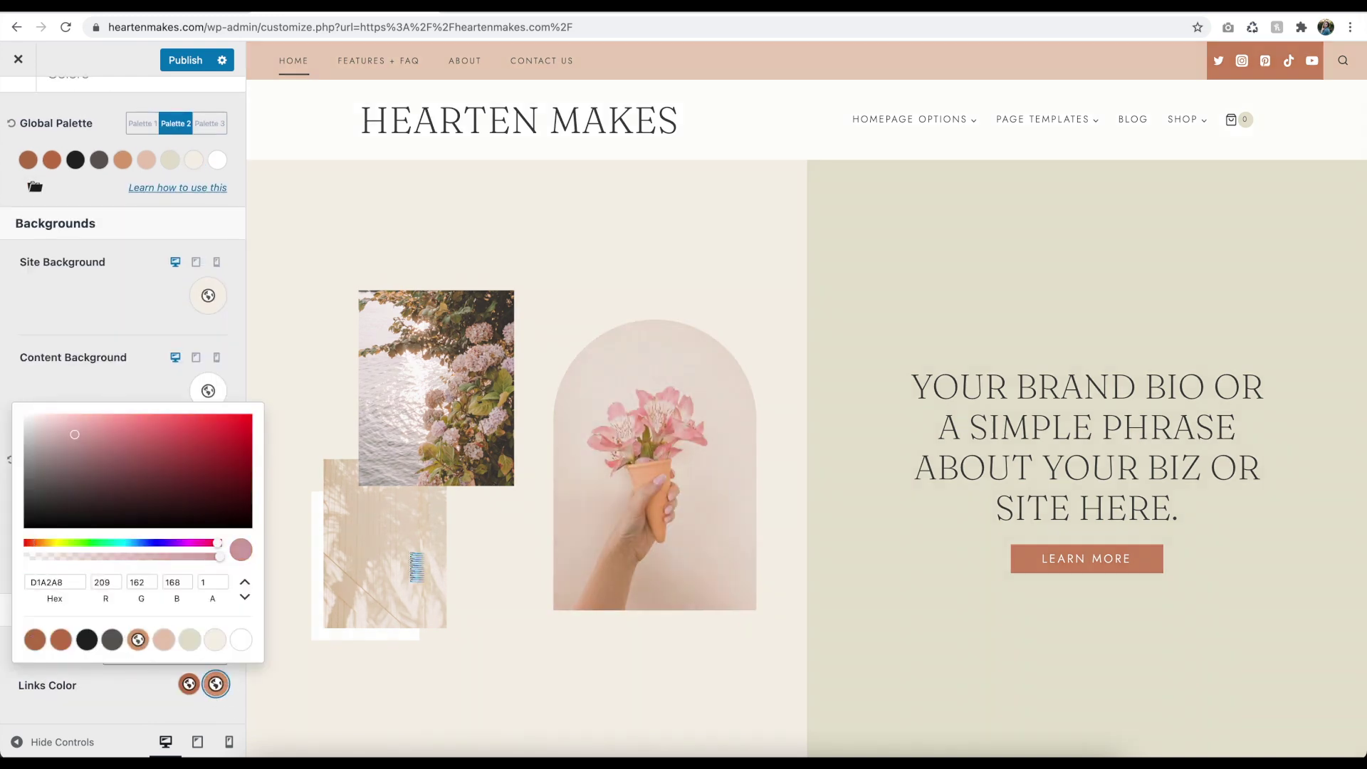
scroll(416, 567, down, 20)
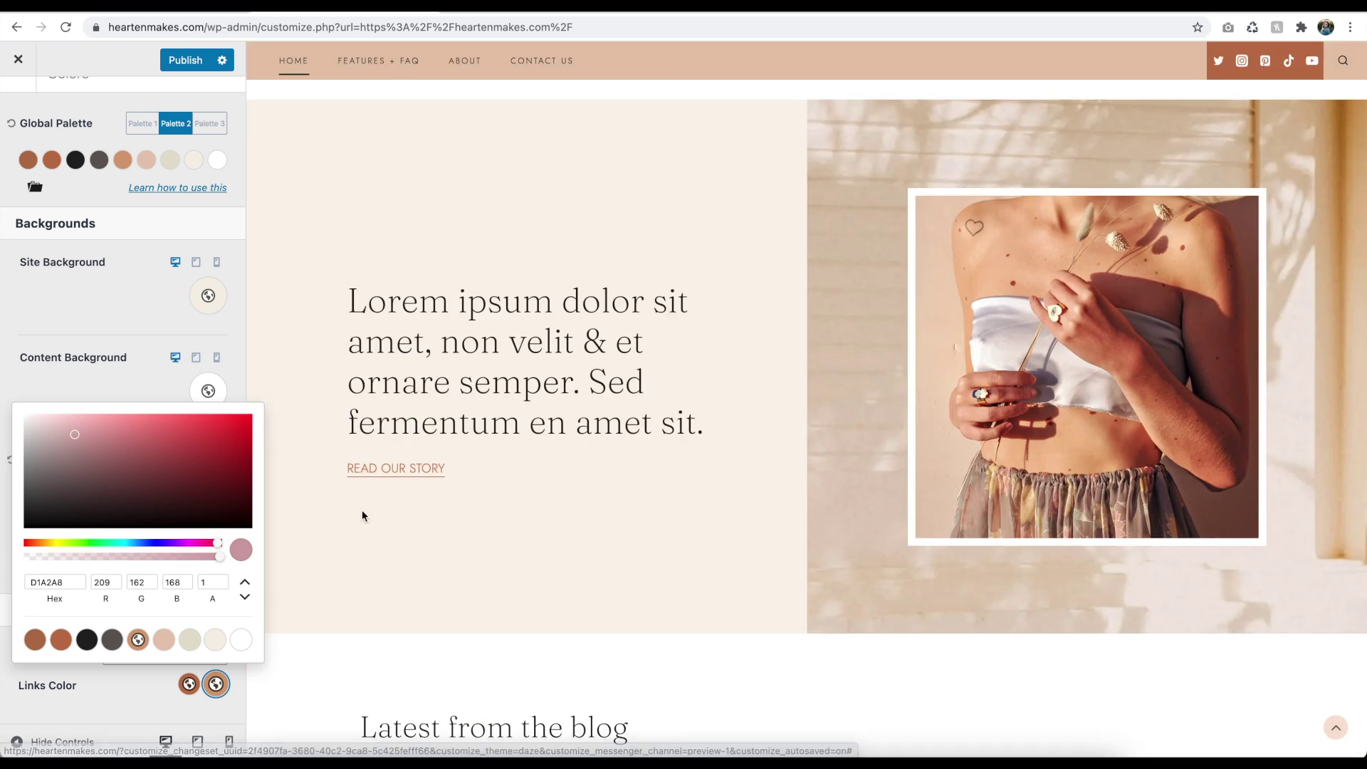
click(156, 706)
click(168, 654)
click(142, 683)
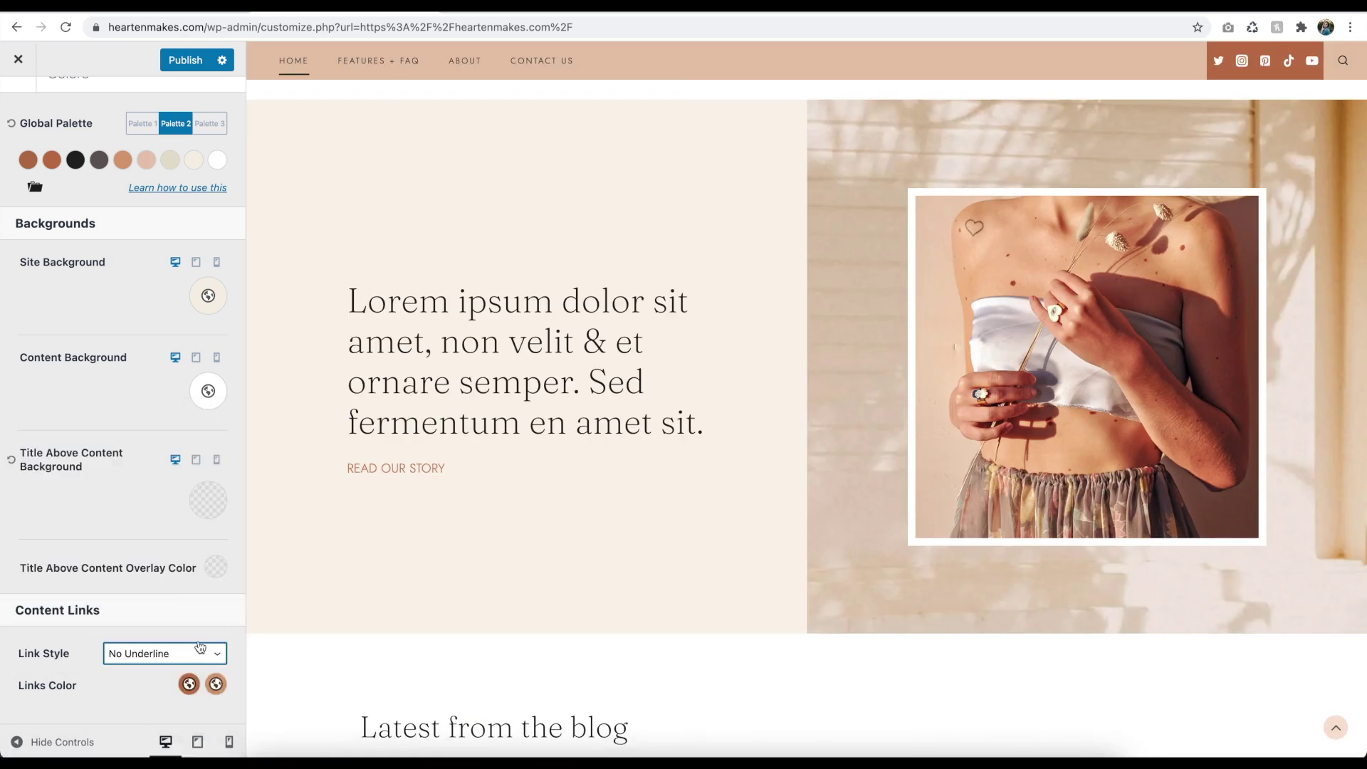
Step: Set the Heading Font Family in the general typography settings to Work Sans
scroll(106, 285, up, 1)
click(18, 105)
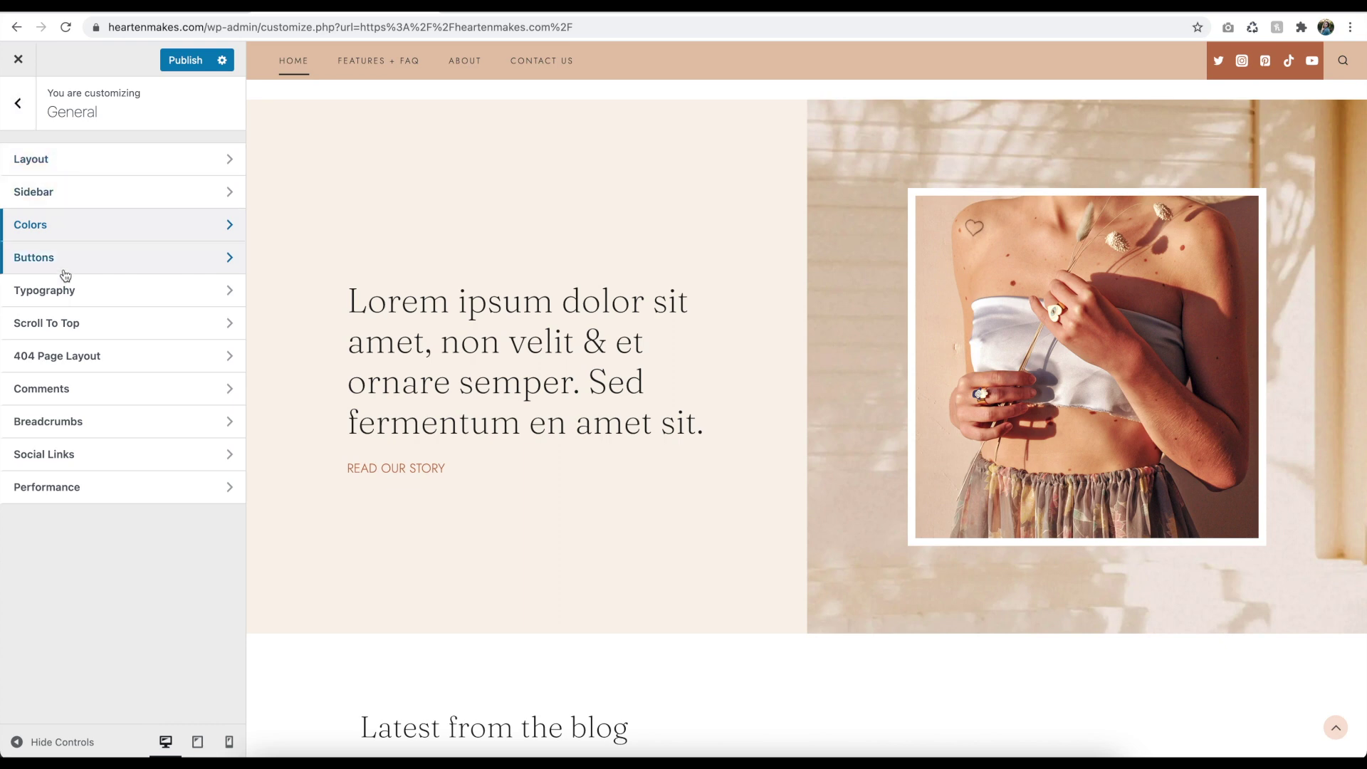
click(111, 290)
scroll(417, 246, down, 10)
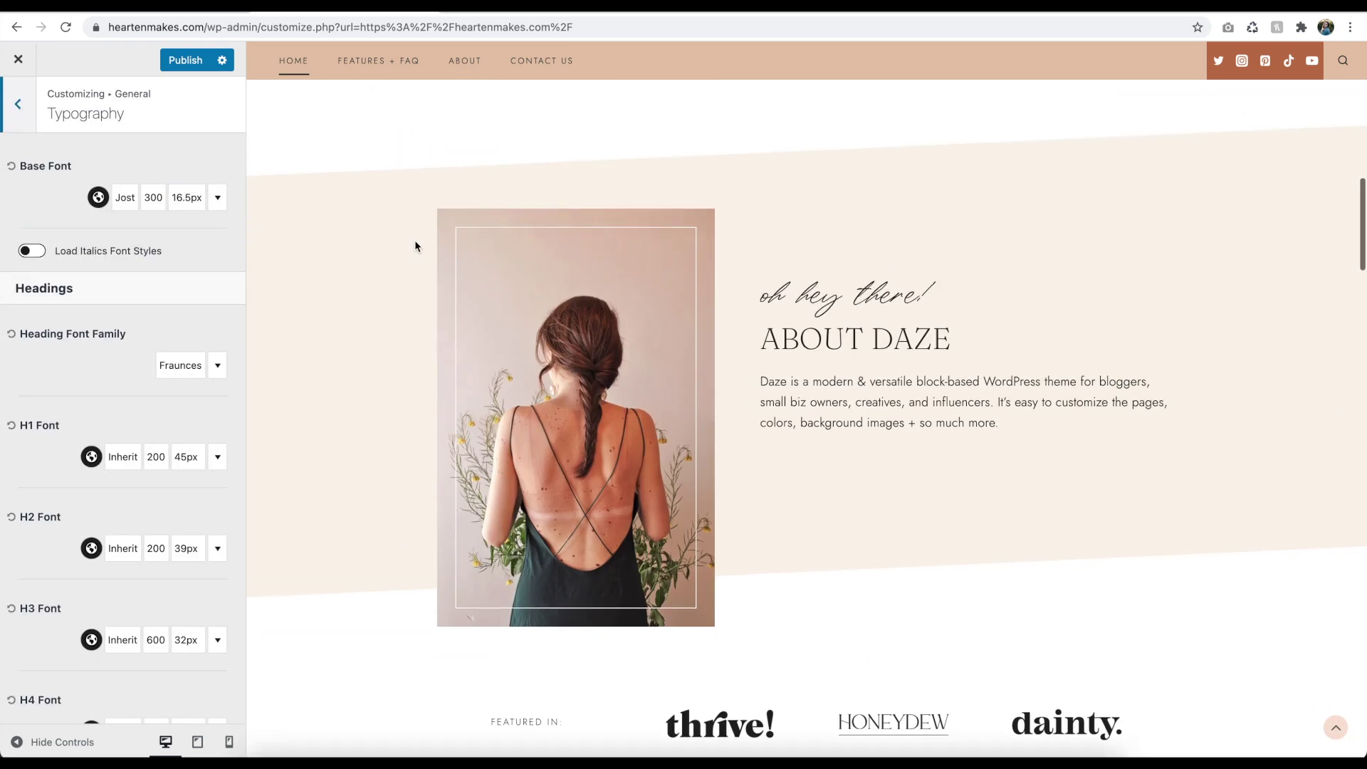
click(192, 364)
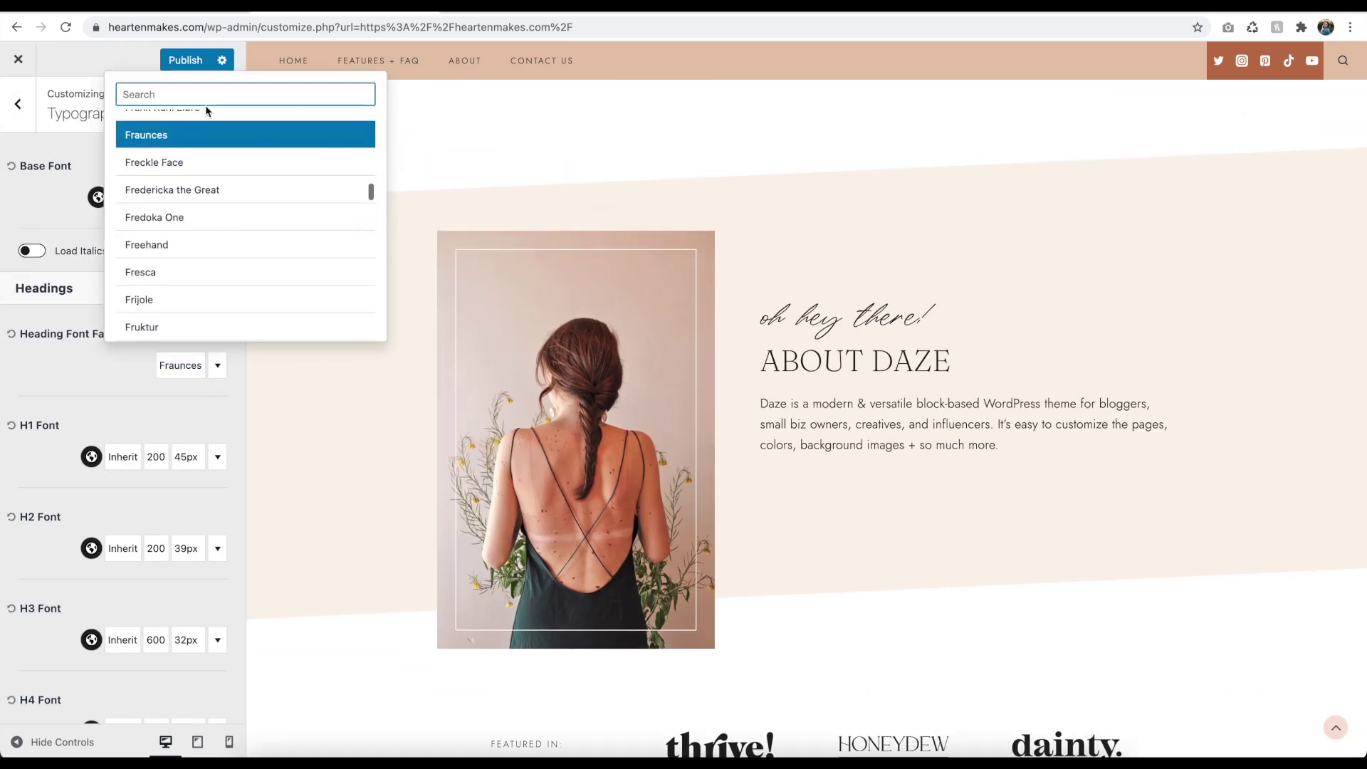
text(work sans)
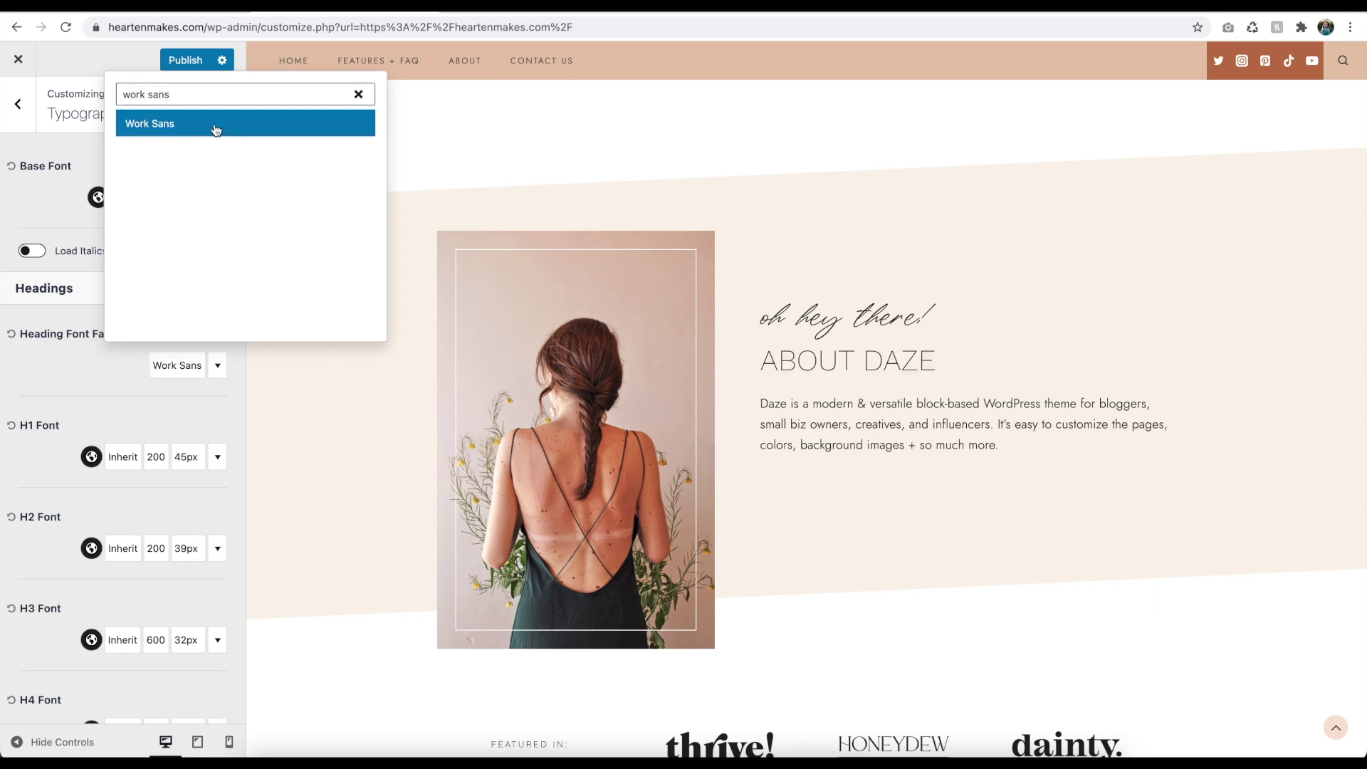
click(213, 126)
Step: Set the font weight of the H1, H2, H3, H4 and H5 headings to 500
scroll(117, 370, down, 2)
click(156, 335)
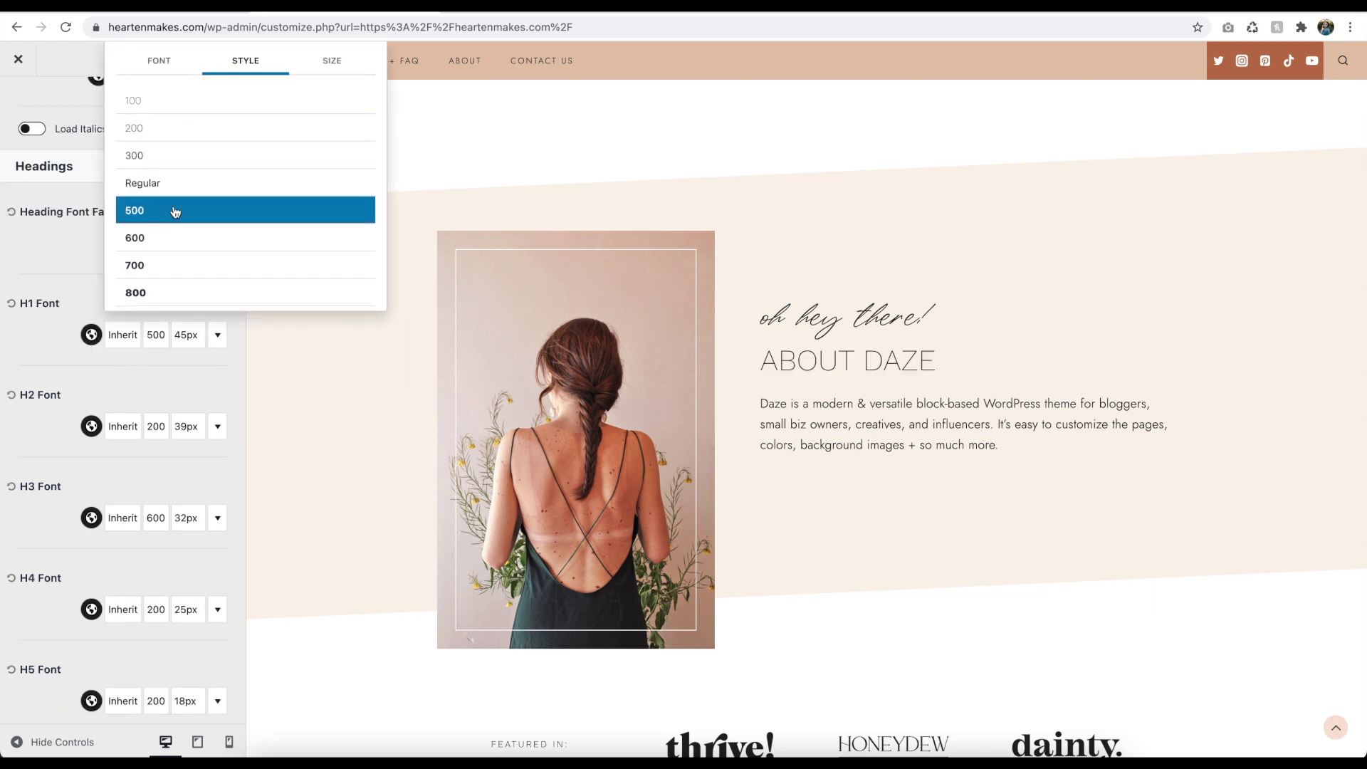
click(168, 305)
click(143, 246)
click(146, 309)
click(155, 518)
click(156, 609)
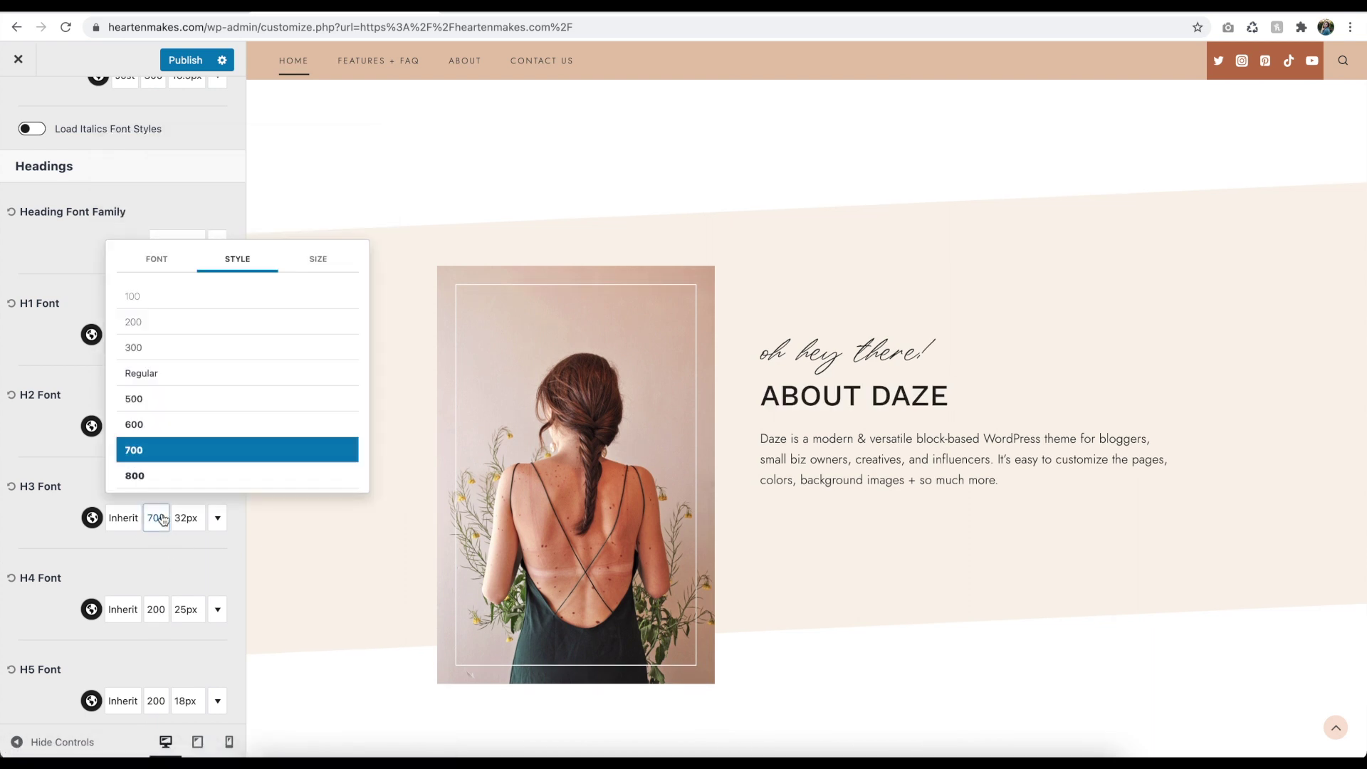
click(176, 491)
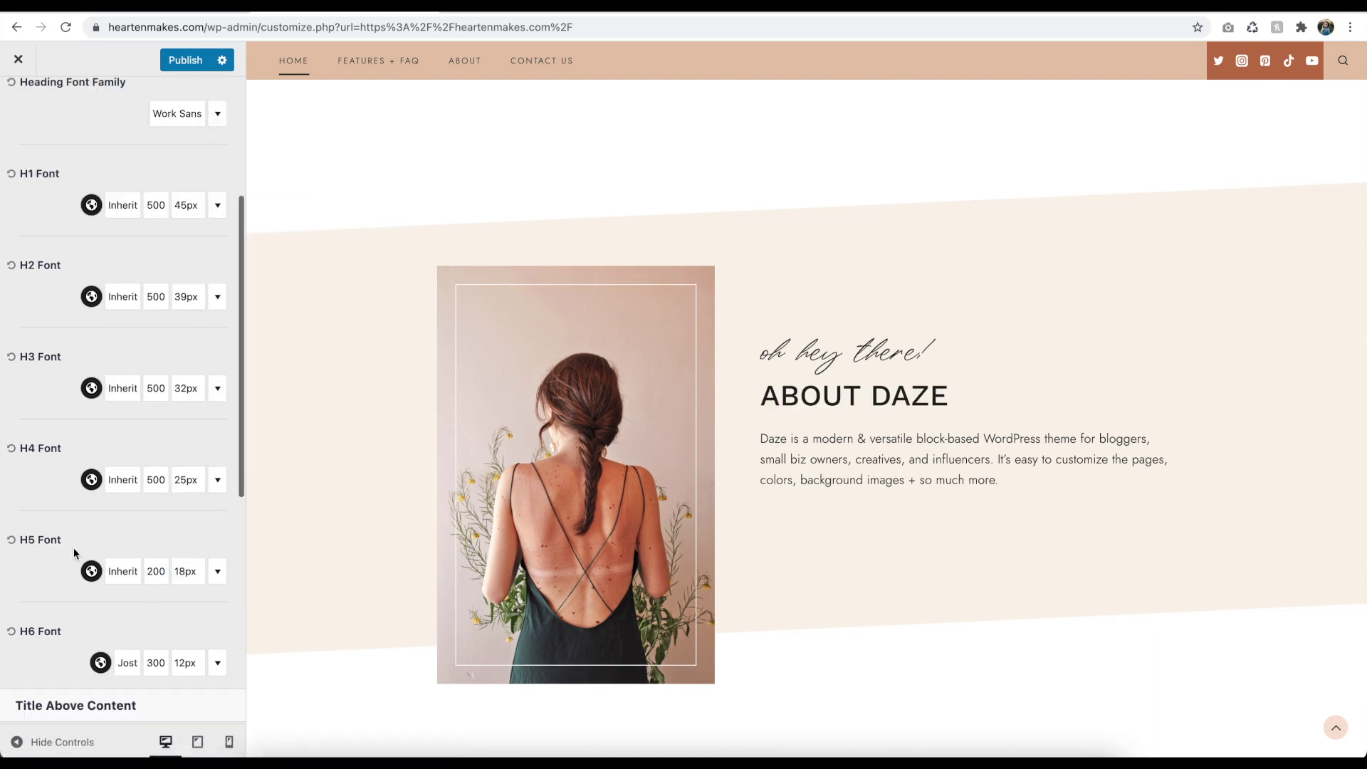
click(156, 556)
click(164, 431)
Step: Set the H6 font to Work Sans with a font size of 14 px
click(160, 649)
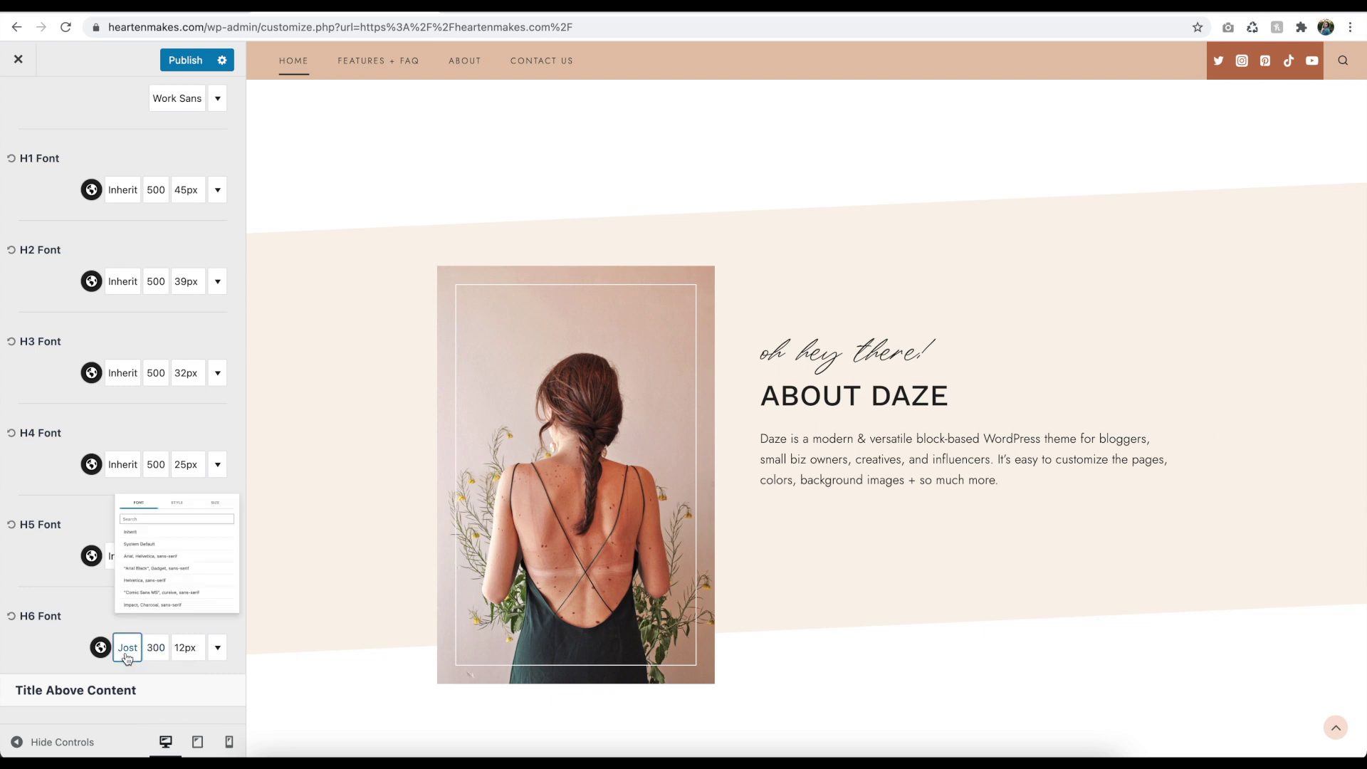
click(128, 647)
text(work sans)
key(Return)
click(675, 356)
scroll(673, 356, down, 5)
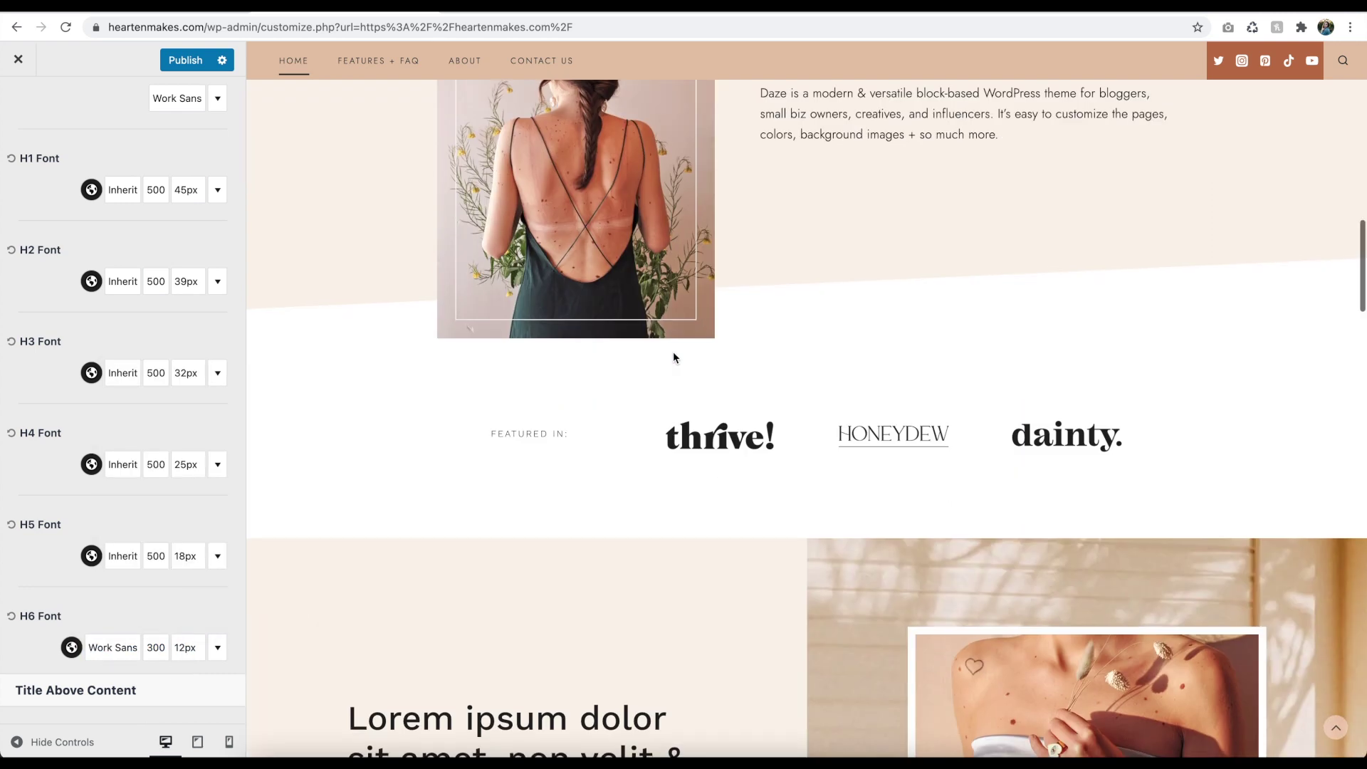
click(186, 647)
click(322, 433)
click(321, 435)
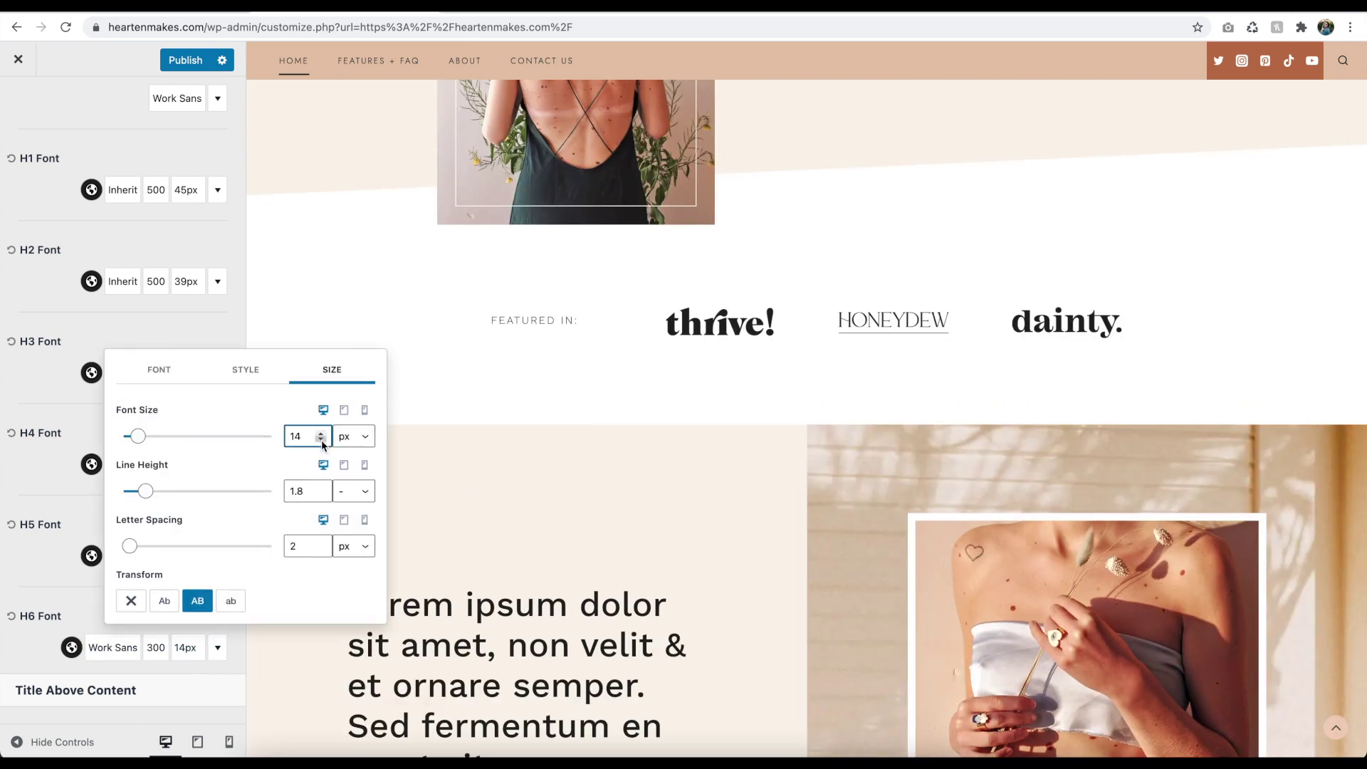
click(198, 330)
Step: Set the site's base font to Cormorant Garamond
scroll(198, 329, up, 1)
scroll(198, 330, up, 3)
scroll(498, 300, up, 5)
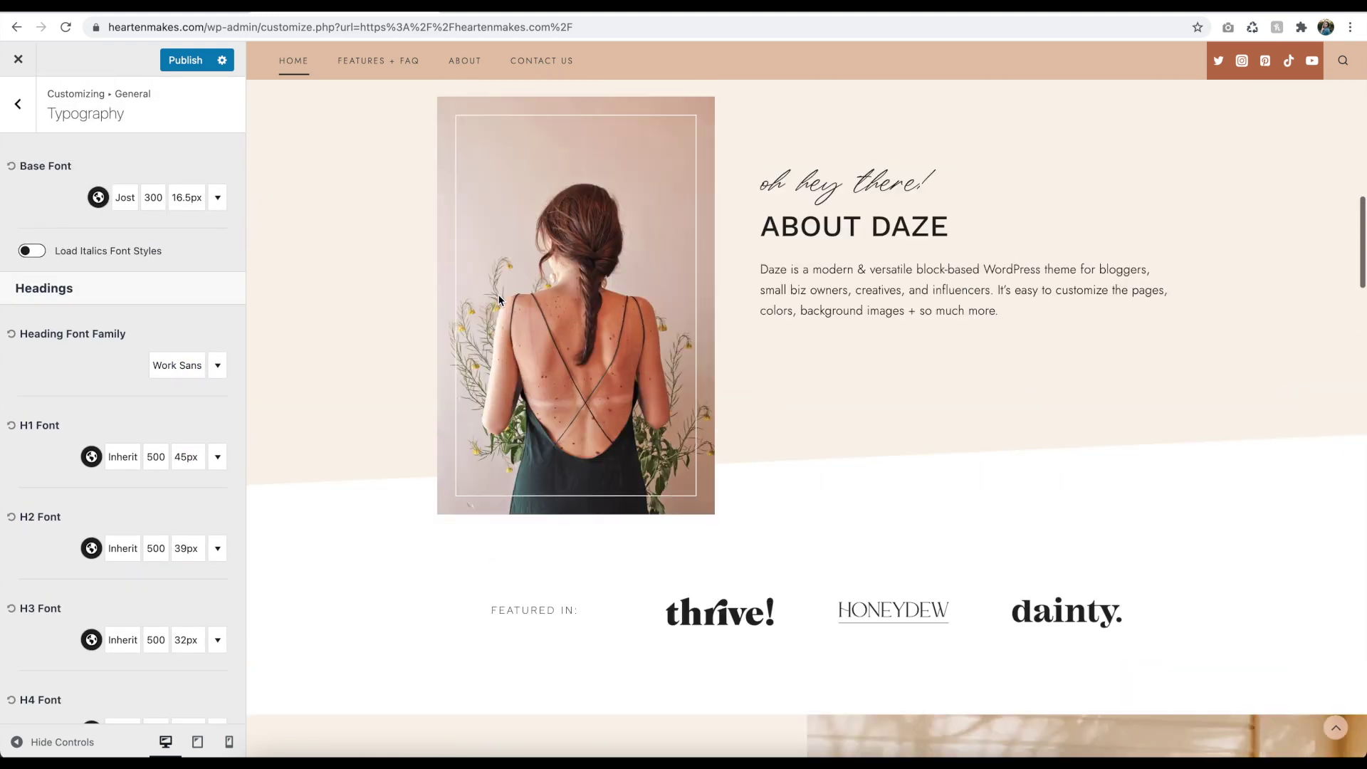
click(125, 206)
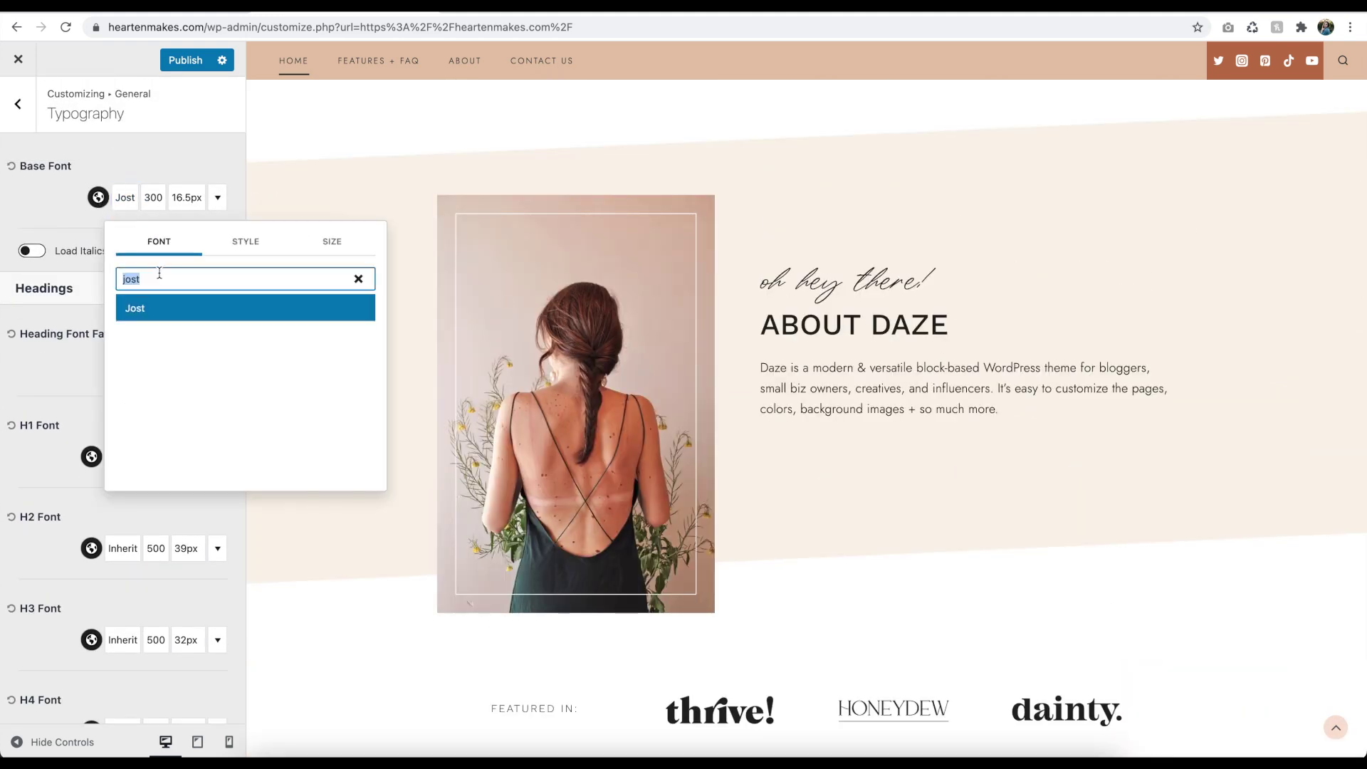
text(corm)
click(179, 316)
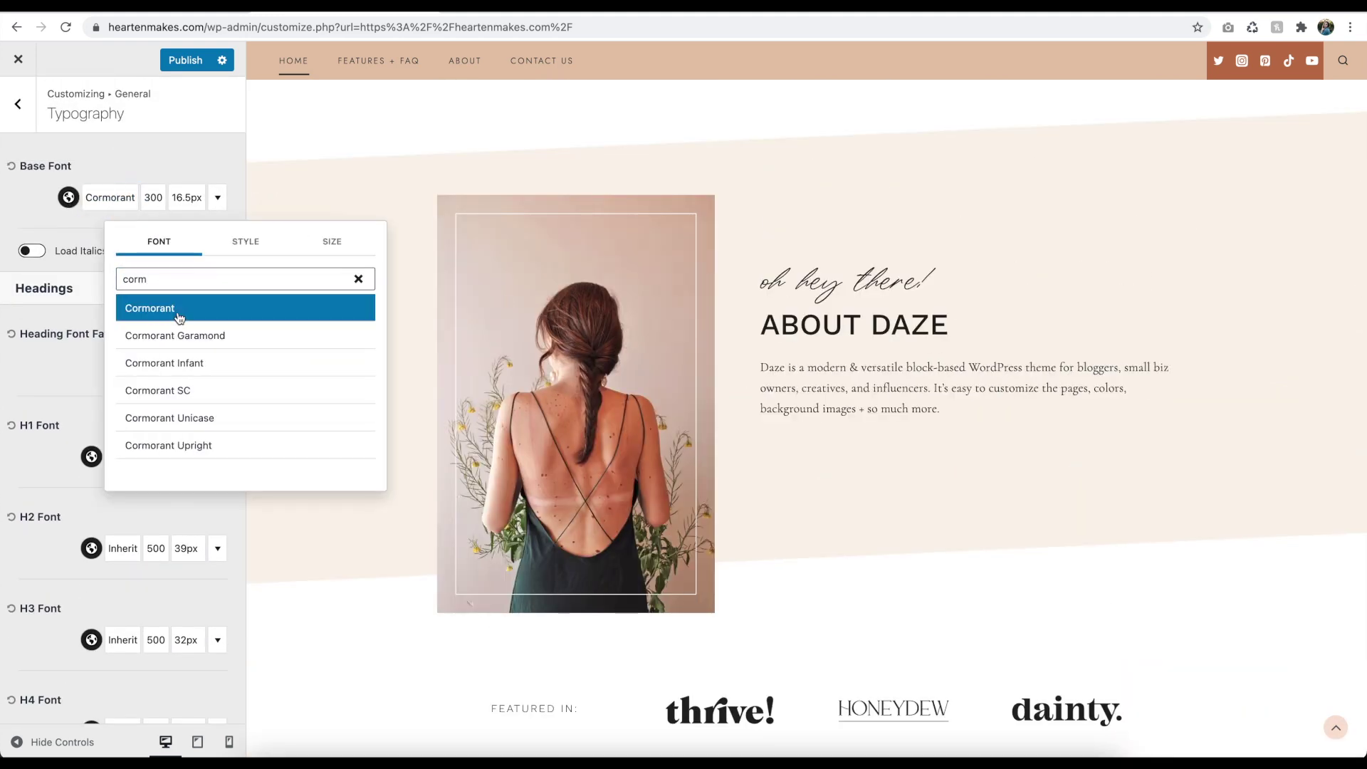
click(191, 342)
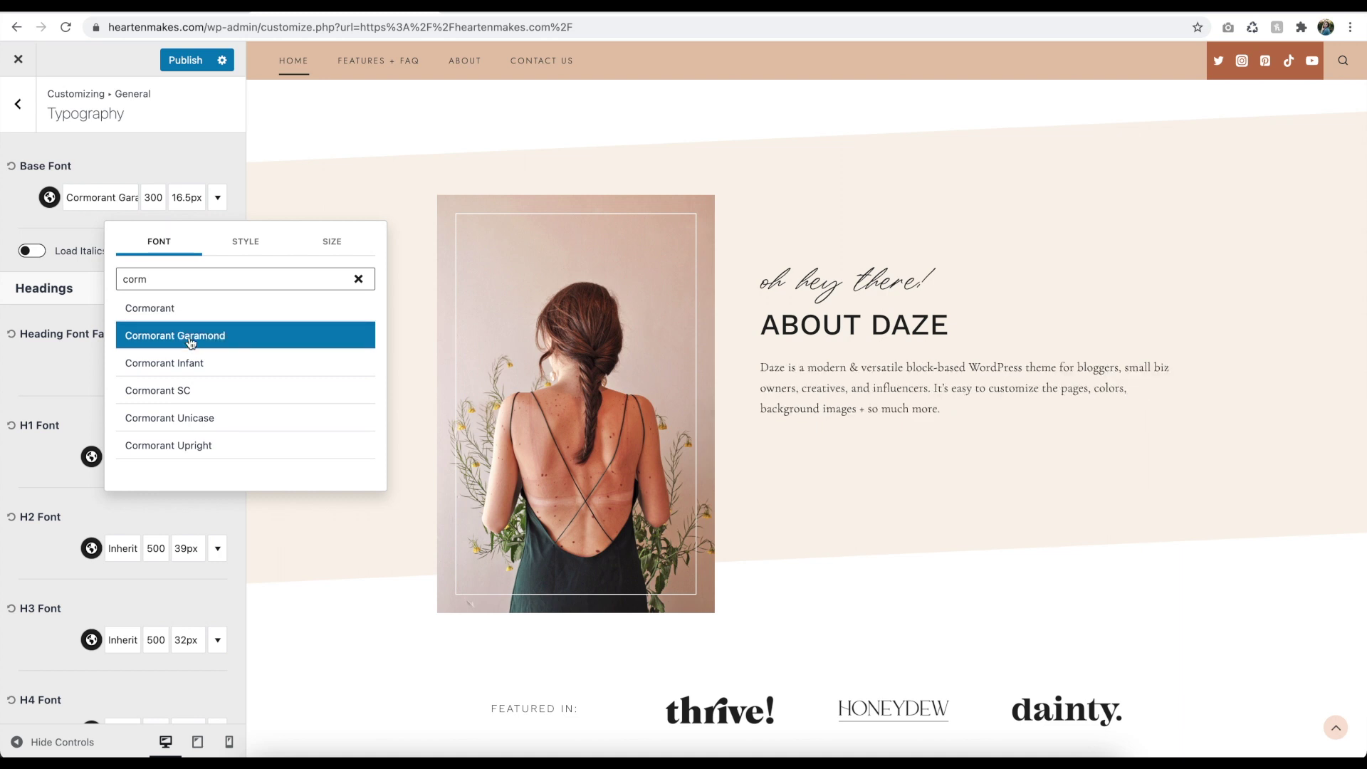
Step: Set the base font size to 19 px, its line height to 1.75 and its letter spacing to 0 em
click(186, 198)
click(322, 304)
click(322, 304)
click(322, 304)
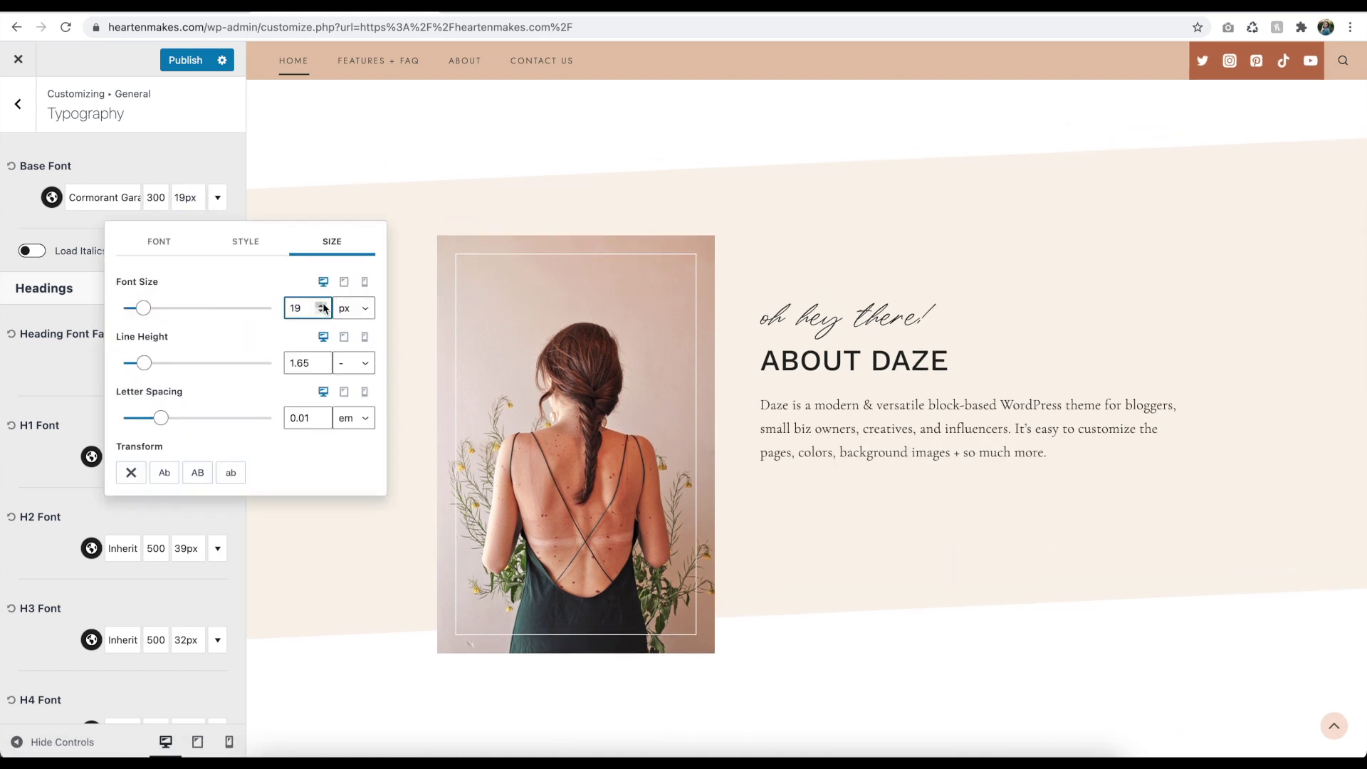
click(322, 360)
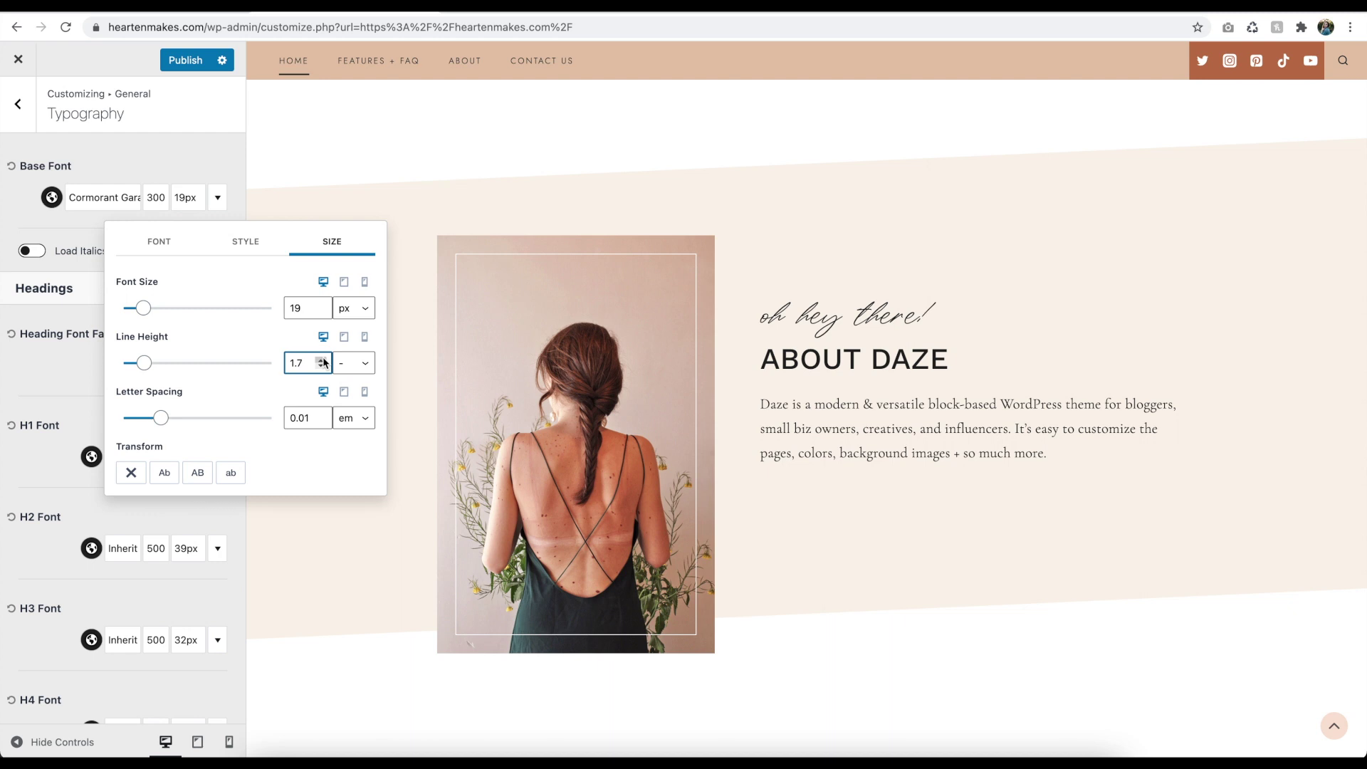
click(322, 361)
click(321, 421)
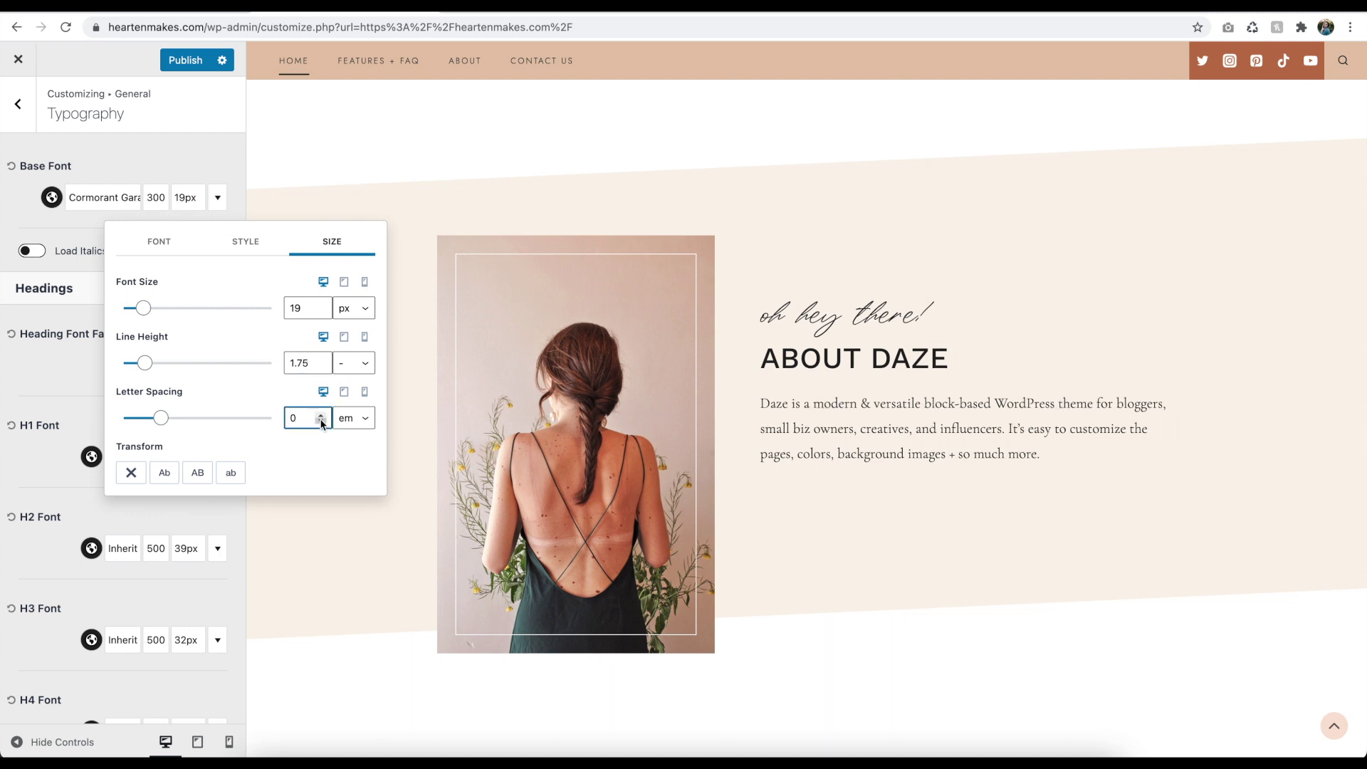
click(95, 383)
Step: Set the text transform of the H1 and H2 fonts to lowercase
scroll(163, 433, down, 2)
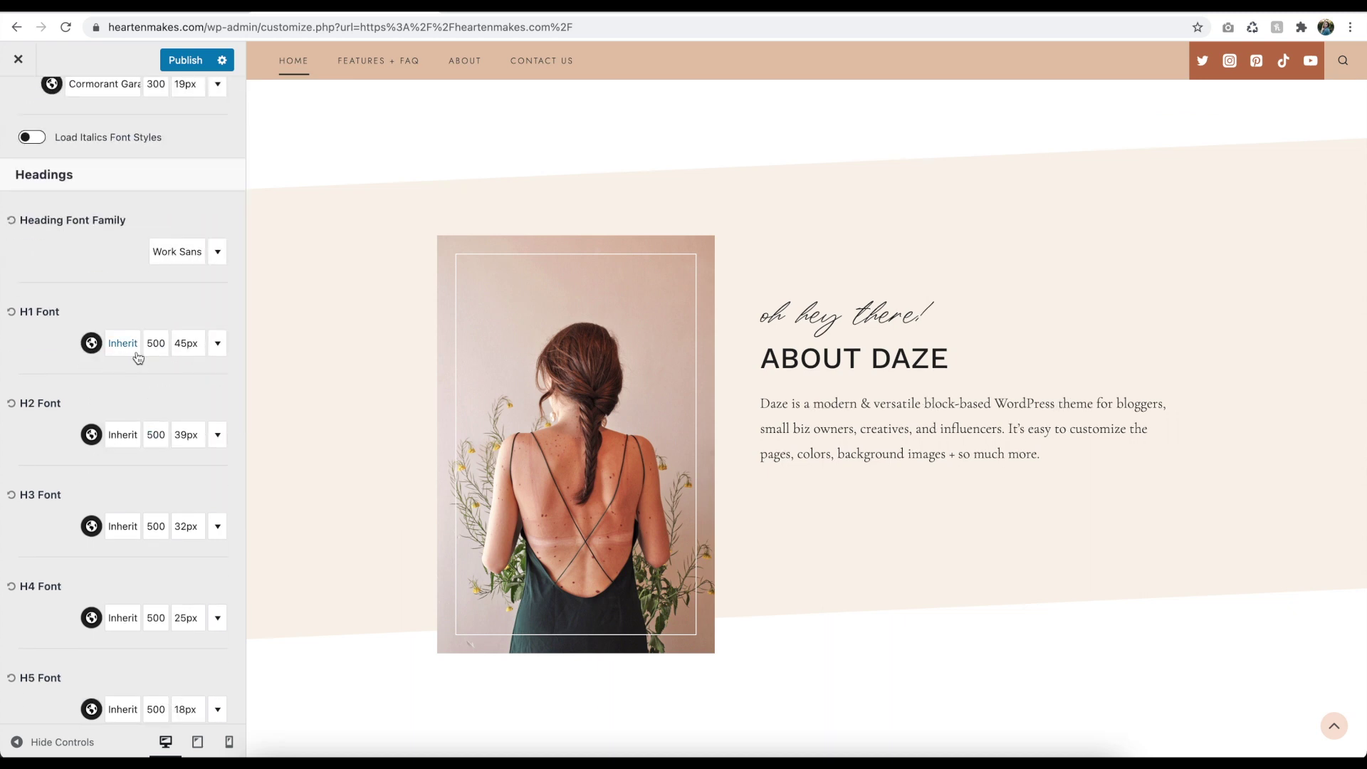
click(182, 346)
click(230, 299)
click(207, 400)
click(187, 434)
click(230, 389)
click(201, 481)
Step: Set the text transform of the H3, H4 and H5 fonts to lowercase
scroll(202, 485, down, 2)
click(186, 403)
click(231, 361)
click(186, 467)
click(186, 498)
click(231, 451)
click(221, 536)
click(188, 595)
click(231, 543)
click(207, 622)
Step: Set the H1 font's letter spacing to -0.02 em
scroll(207, 624, up, 3)
scroll(704, 467, up, 8)
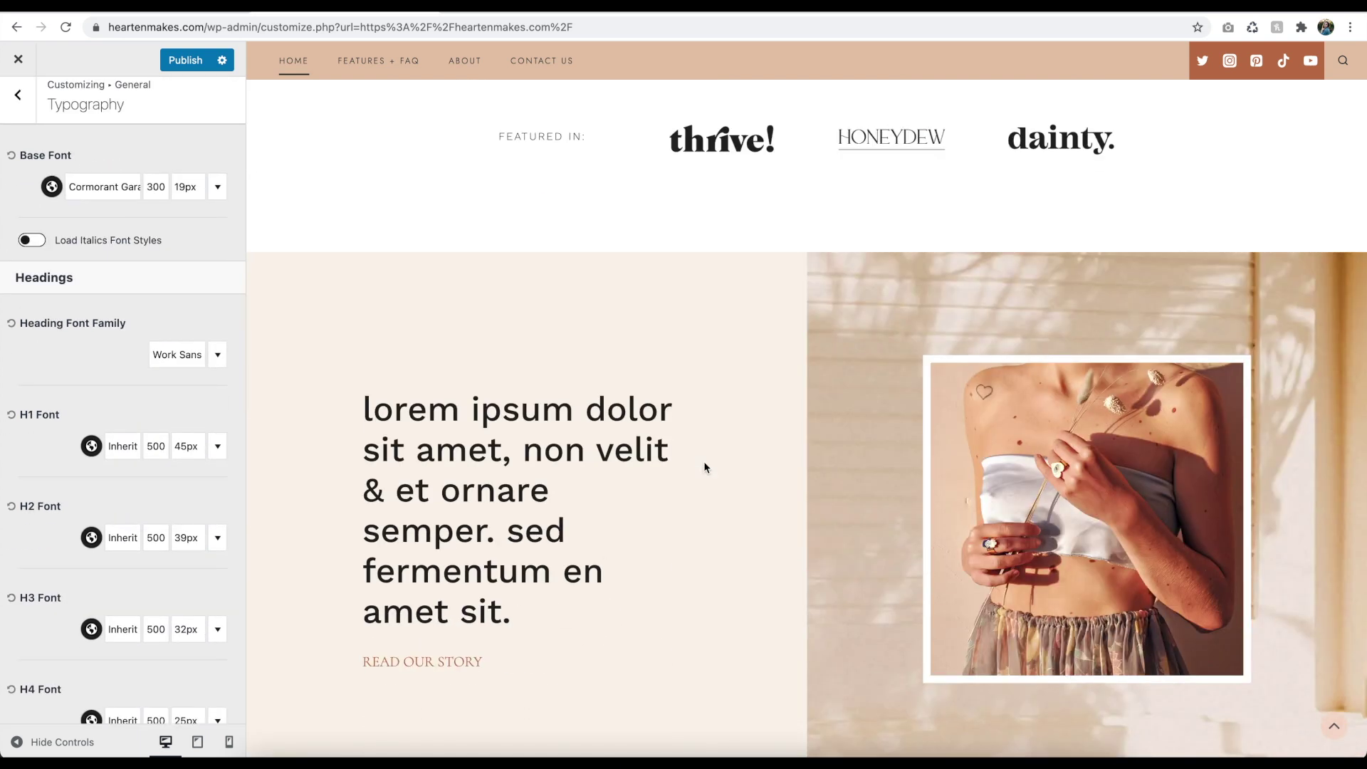
click(187, 447)
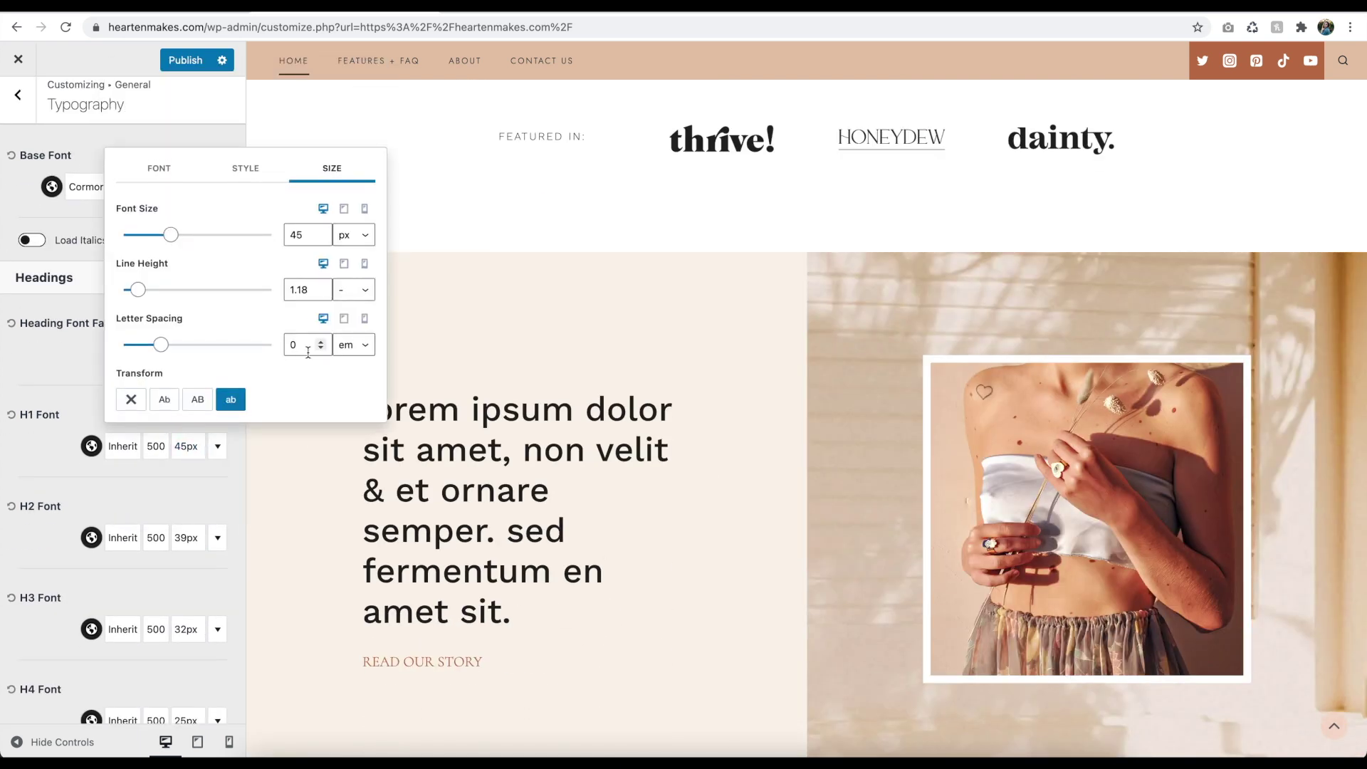
click(321, 348)
click(321, 347)
click(322, 342)
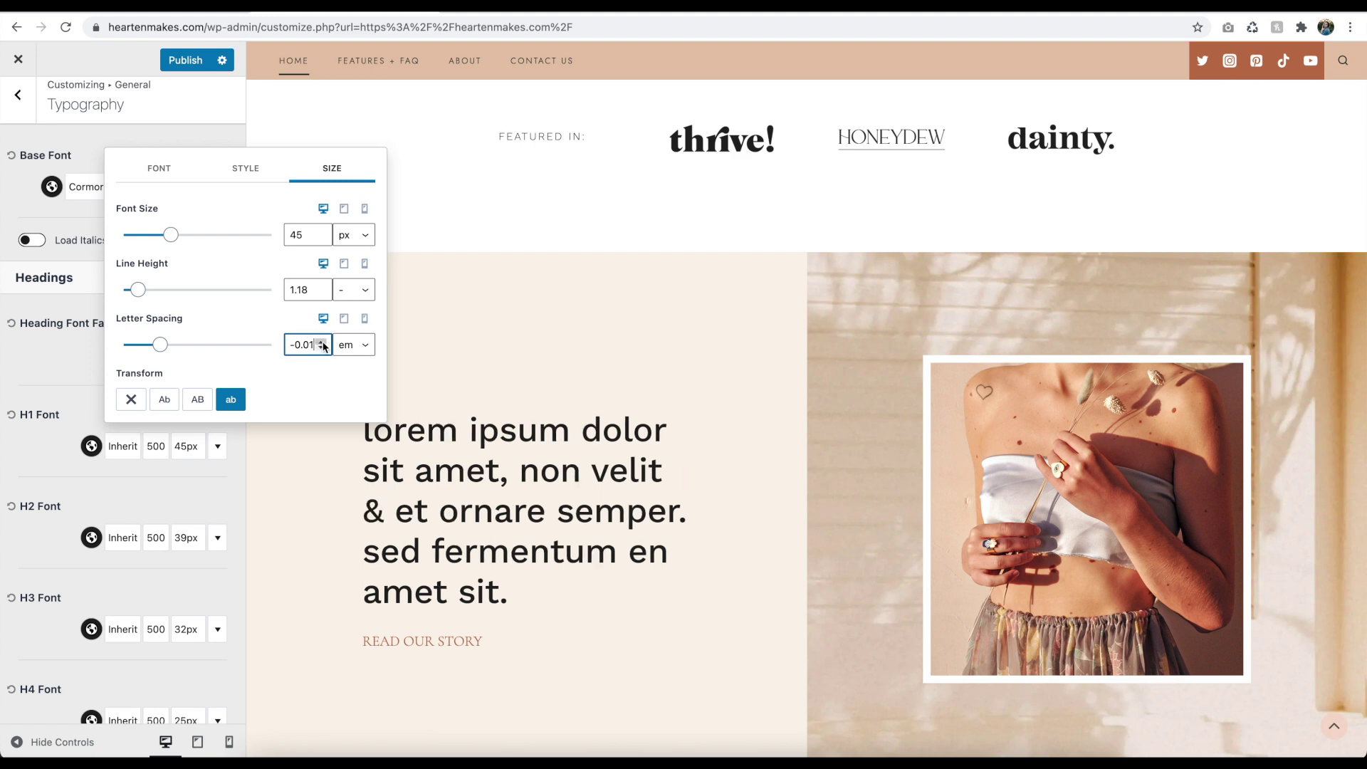
click(323, 341)
click(323, 348)
scroll(644, 340, down, 10)
scroll(643, 340, up, 3)
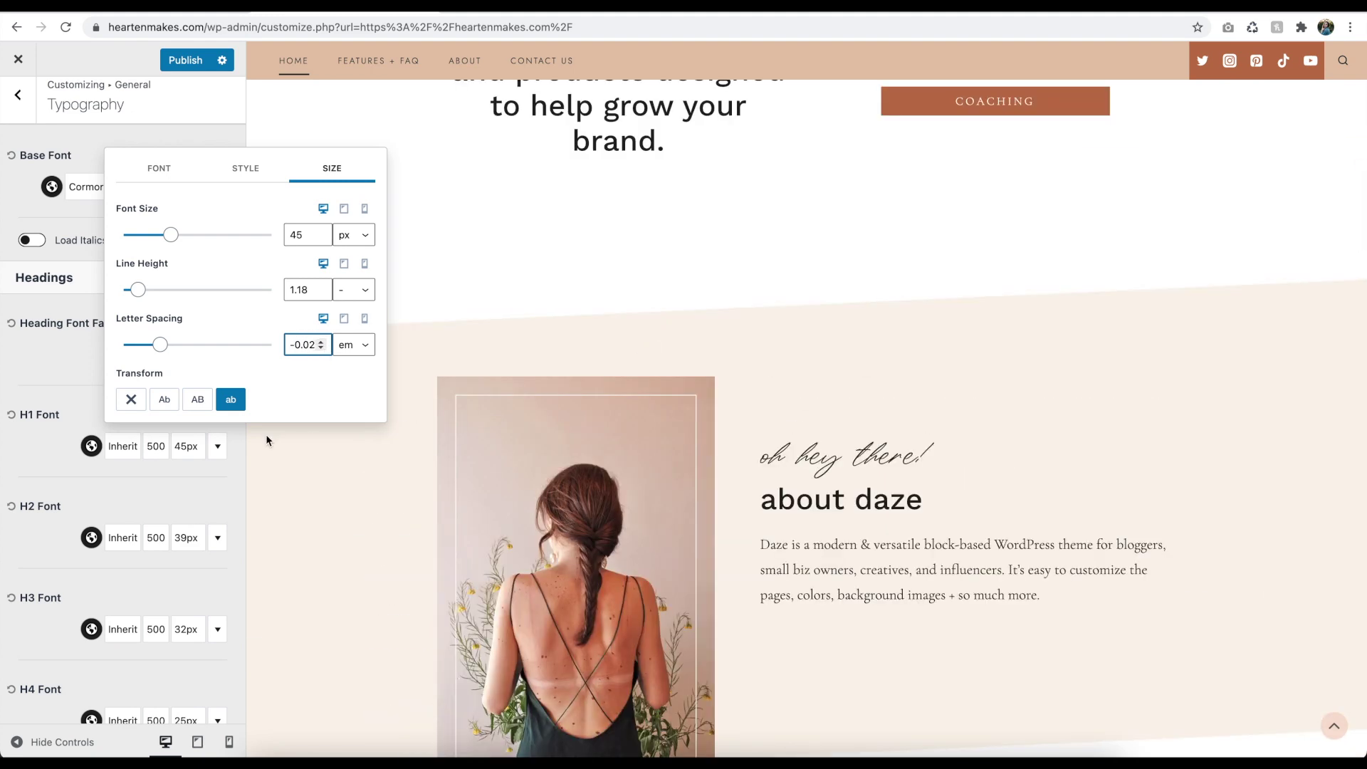
click(202, 491)
Step: Reduce the letter spacing of the H2 and H3 fonts
click(199, 541)
click(321, 441)
click(321, 440)
click(404, 540)
scroll(405, 539, down, 2)
click(188, 628)
click(321, 533)
click(214, 659)
Step: Set the H4 font's letter spacing to -0.02 em and reduce the H5 font's letter spacing too
scroll(216, 658, down, 3)
click(186, 519)
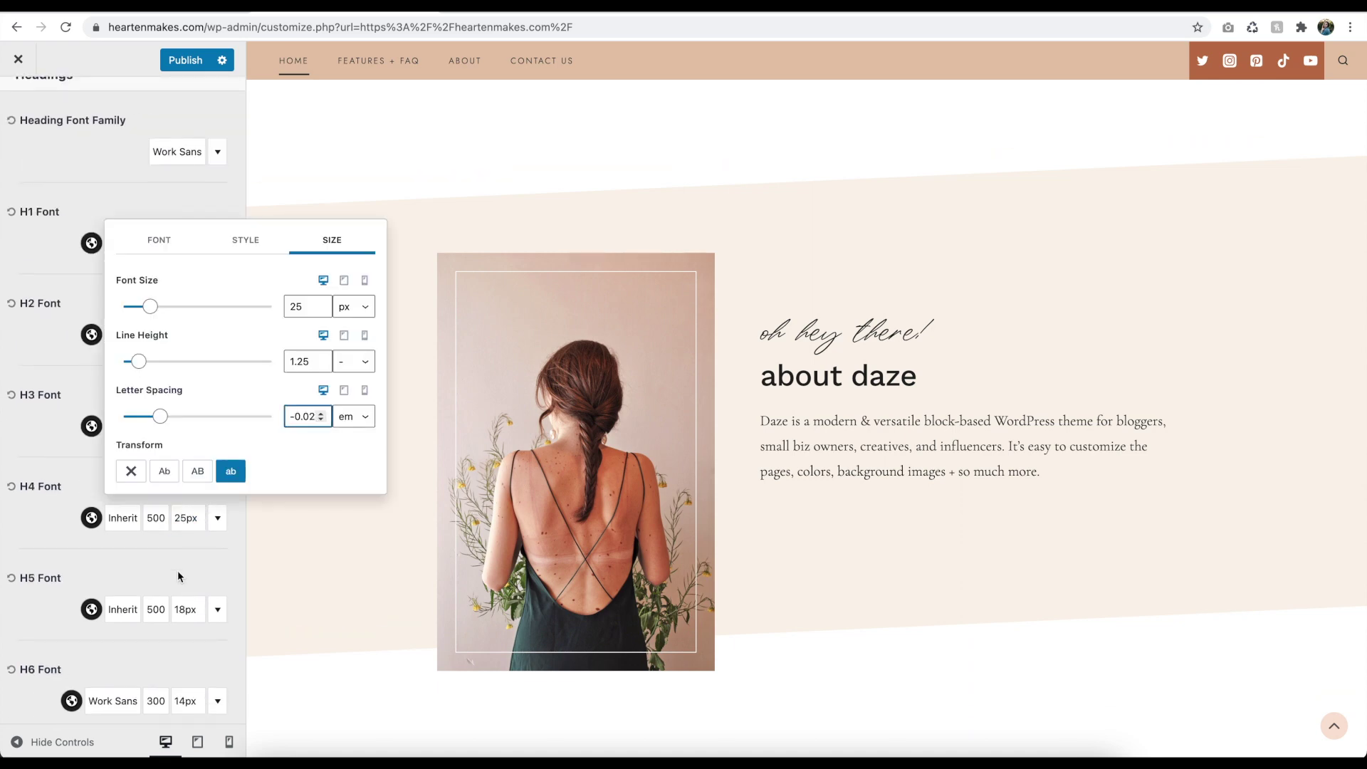
click(187, 610)
click(321, 512)
click(192, 605)
click(182, 430)
click(72, 467)
Step: Set the top and bottom padding of the site's buttons to 13 px in the general button settings
scroll(58, 481, up, 3)
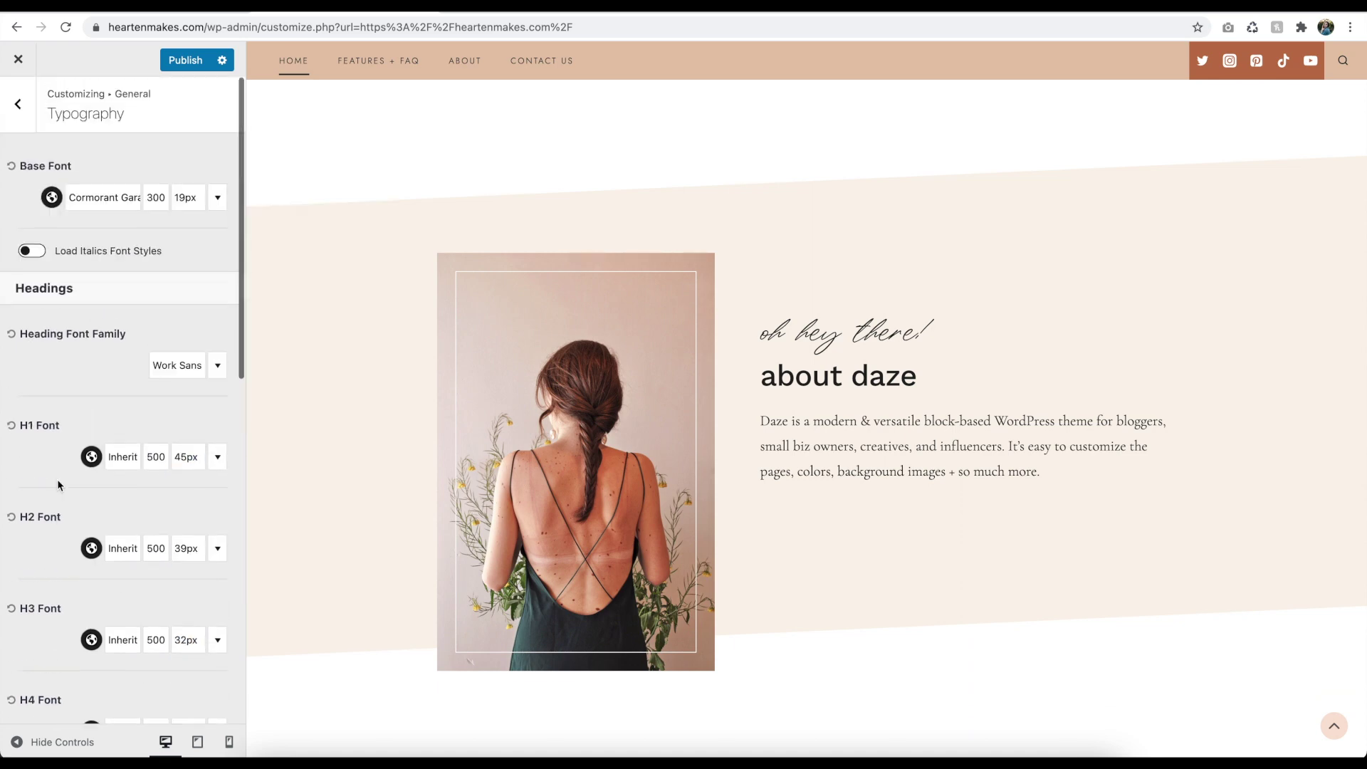
scroll(360, 318, up, 10)
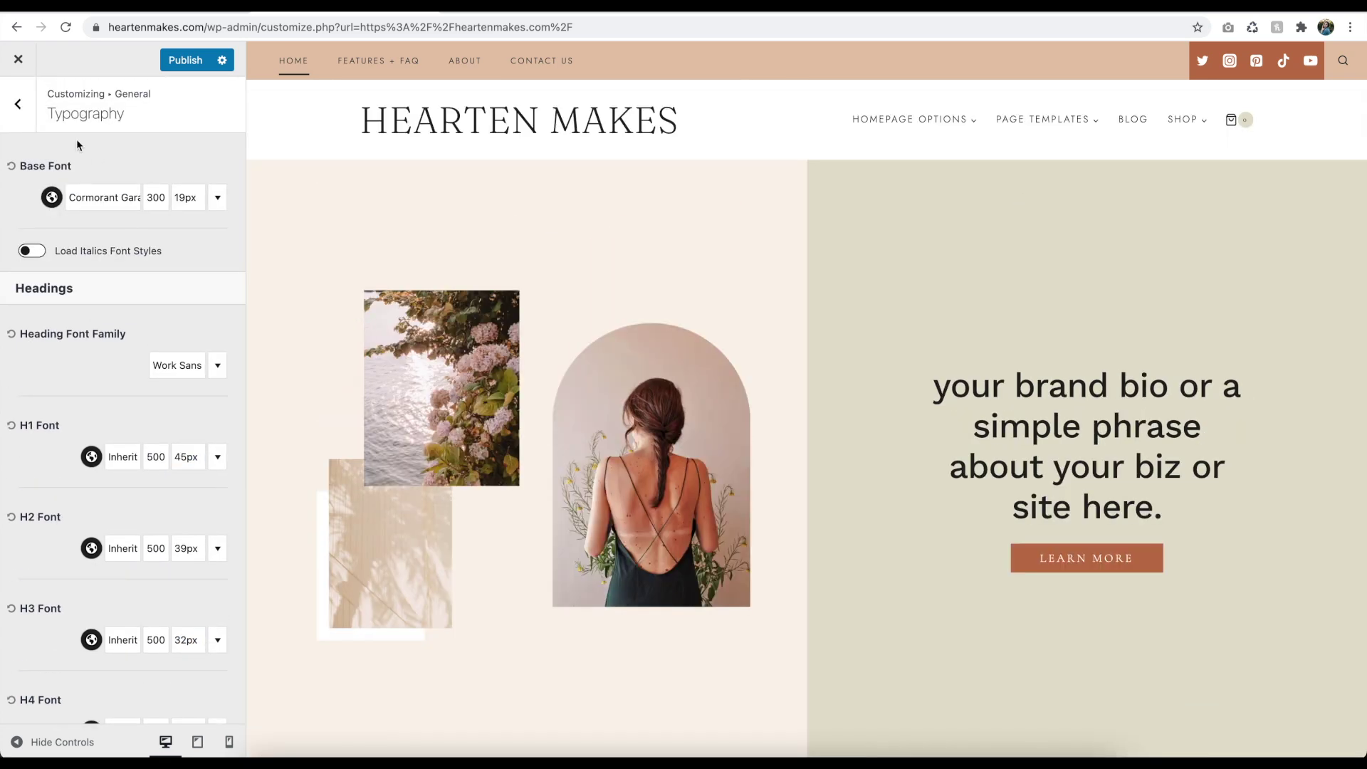
click(18, 103)
click(78, 256)
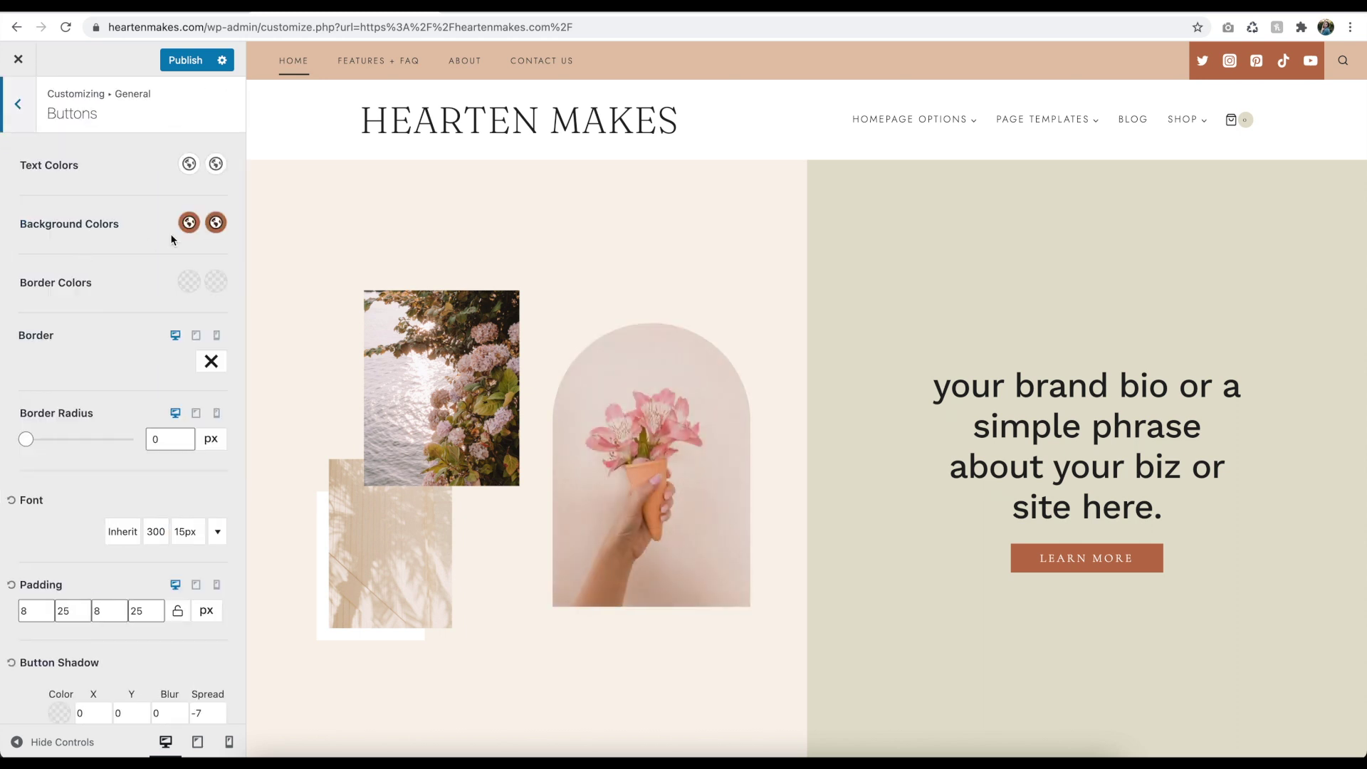
click(20, 612)
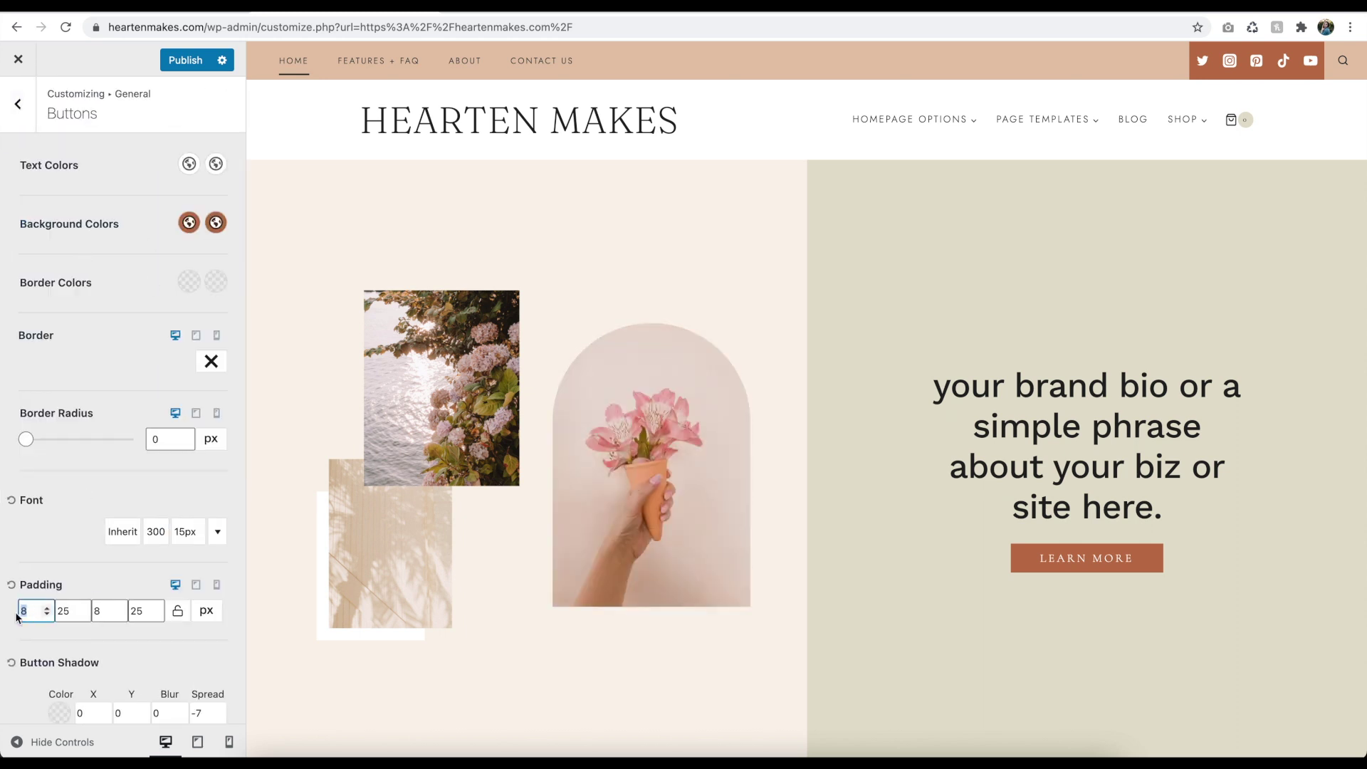
text(13)
drag(104, 612, 84, 610)
text(13)
click(119, 561)
Step: Set the button font to Work Sans
scroll(111, 570, down, 1)
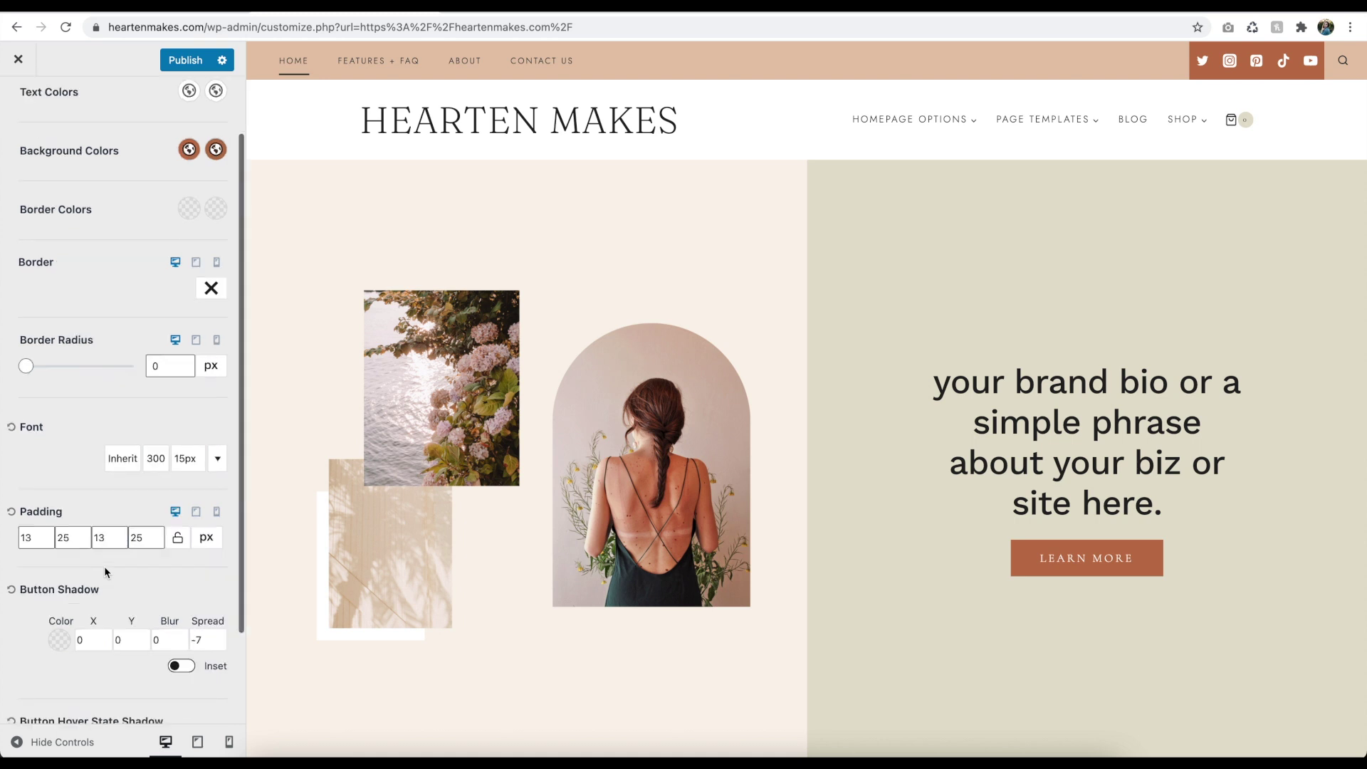
scroll(149, 562, down, 3)
scroll(149, 562, up, 5)
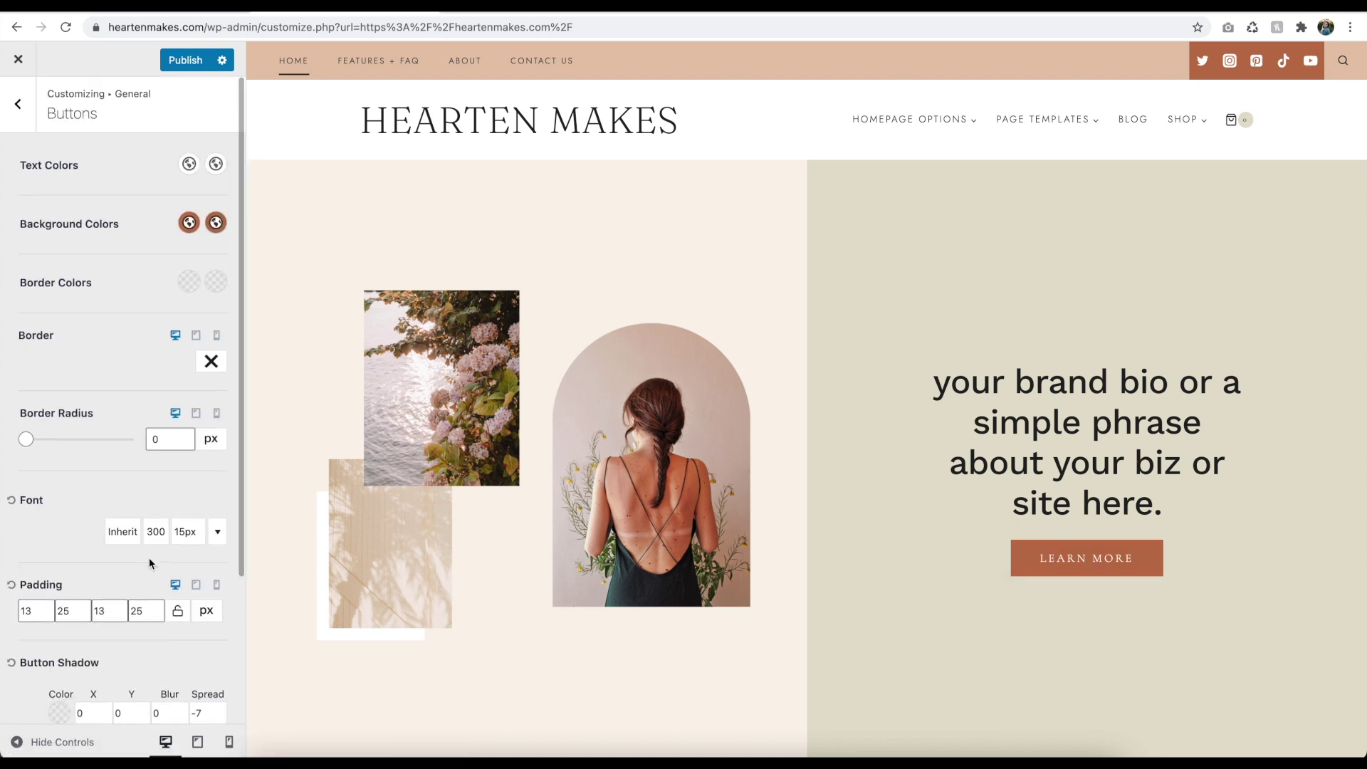
click(123, 531)
click(183, 295)
text(work sans)
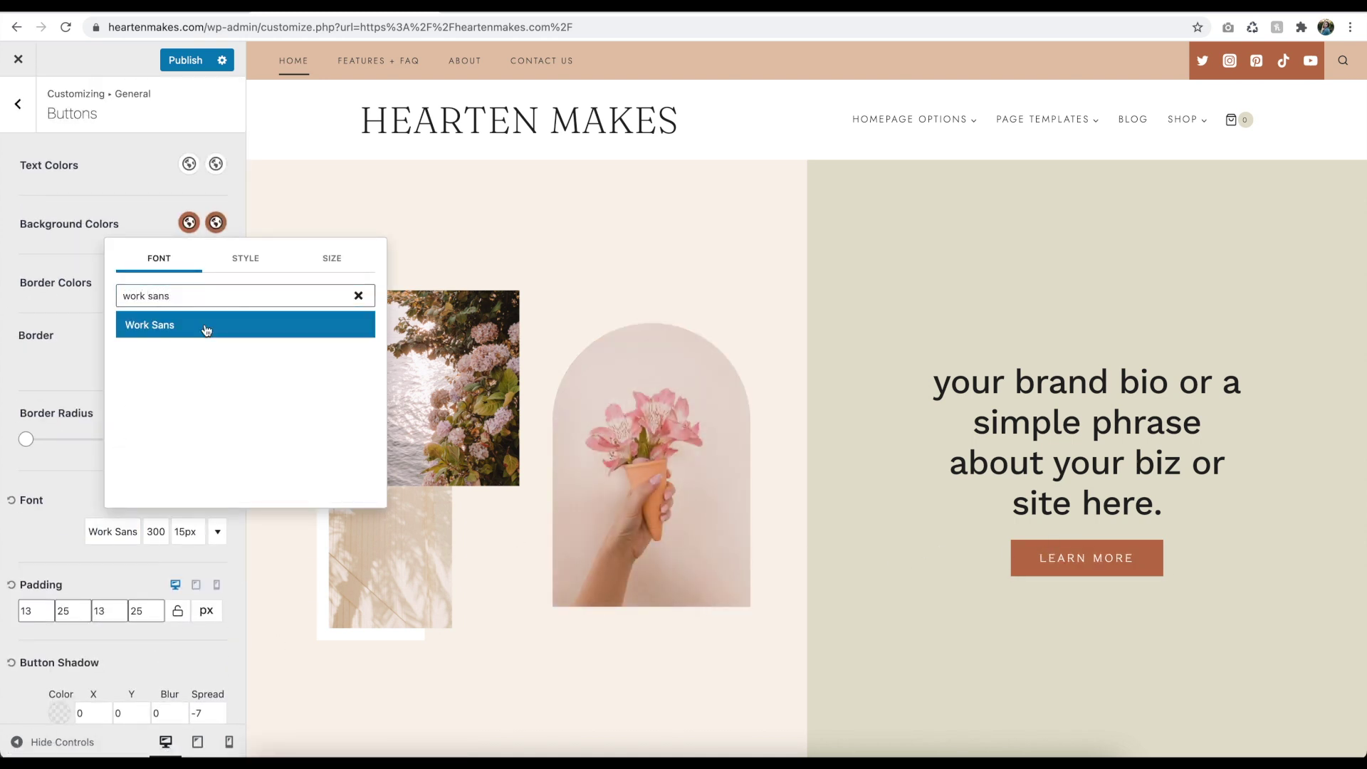
Step: Set the site buttons' Work Sans font size to 15 px and letter spacing to 4 px
click(204, 324)
click(185, 531)
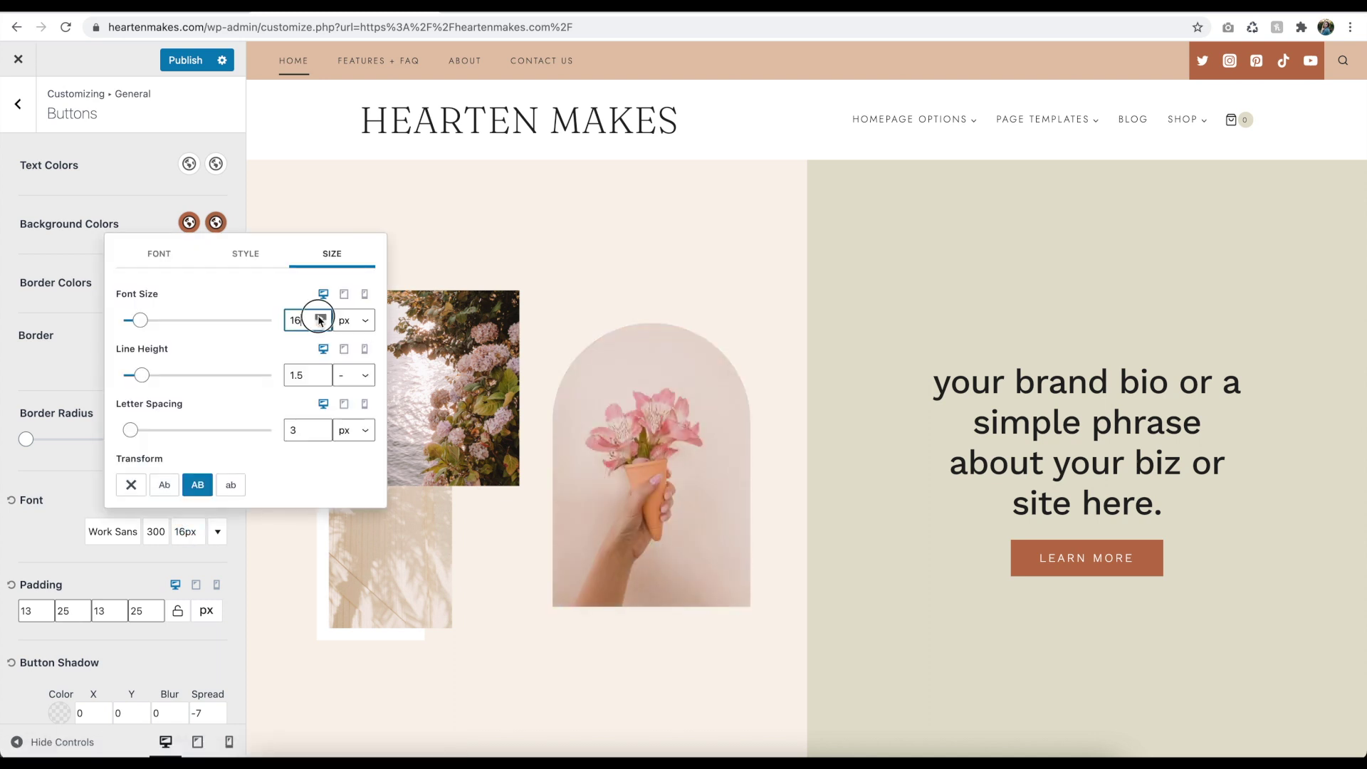
click(320, 317)
click(320, 317)
click(320, 316)
click(321, 324)
click(322, 325)
click(321, 324)
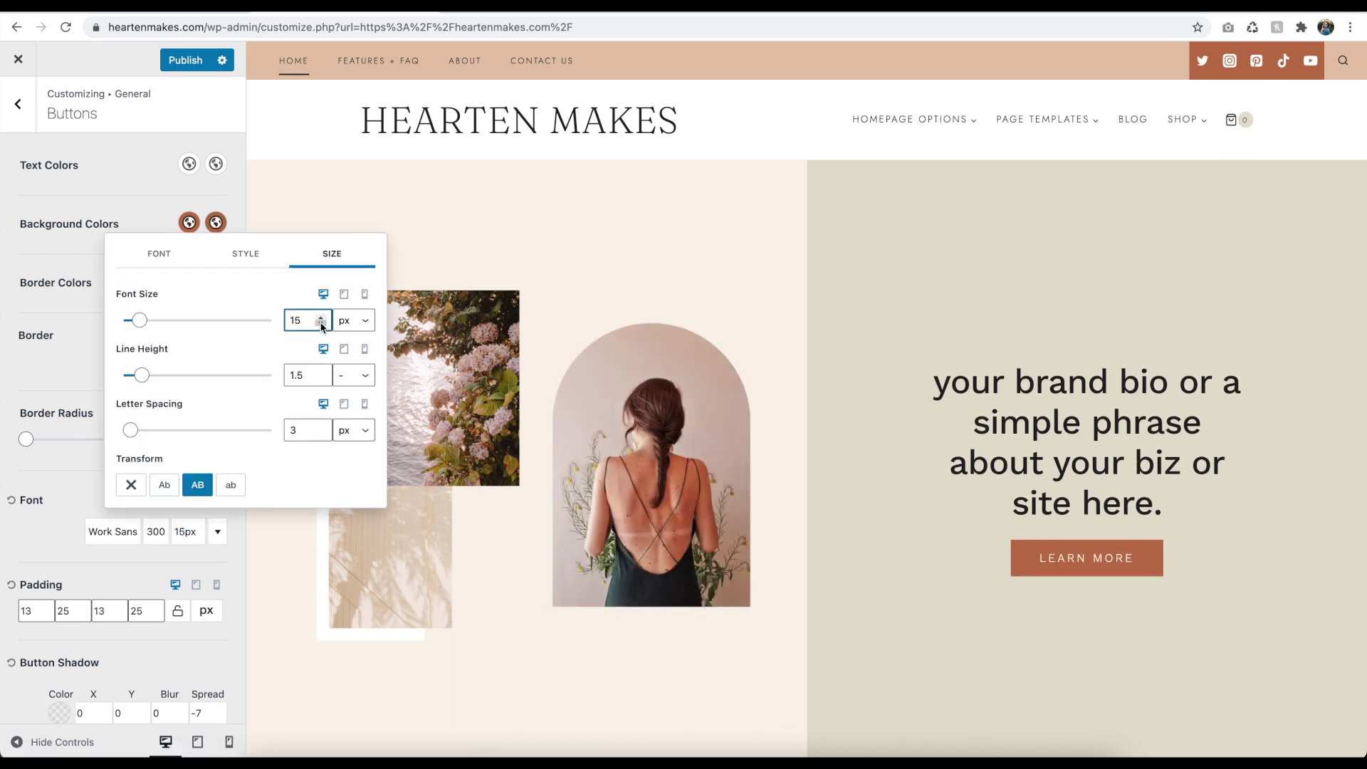
click(321, 428)
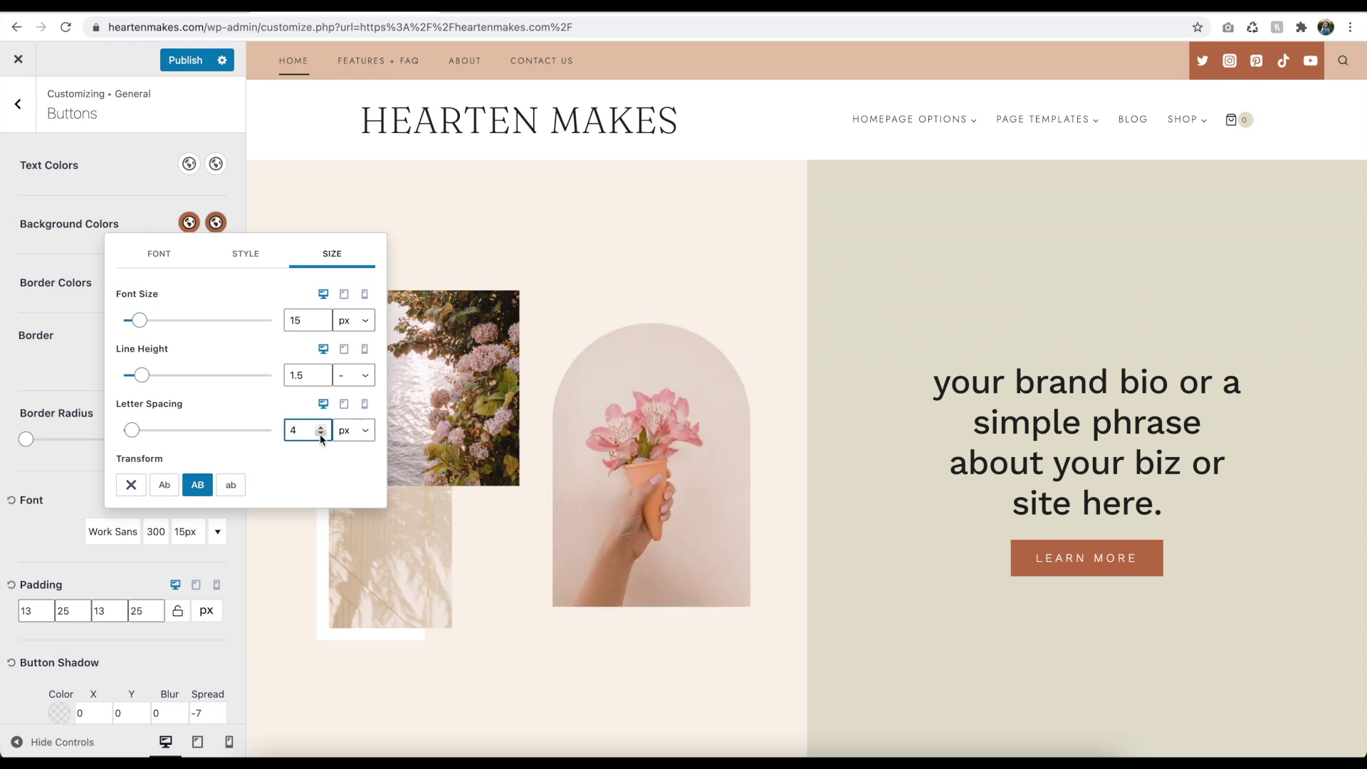
scroll(467, 417, down, 5)
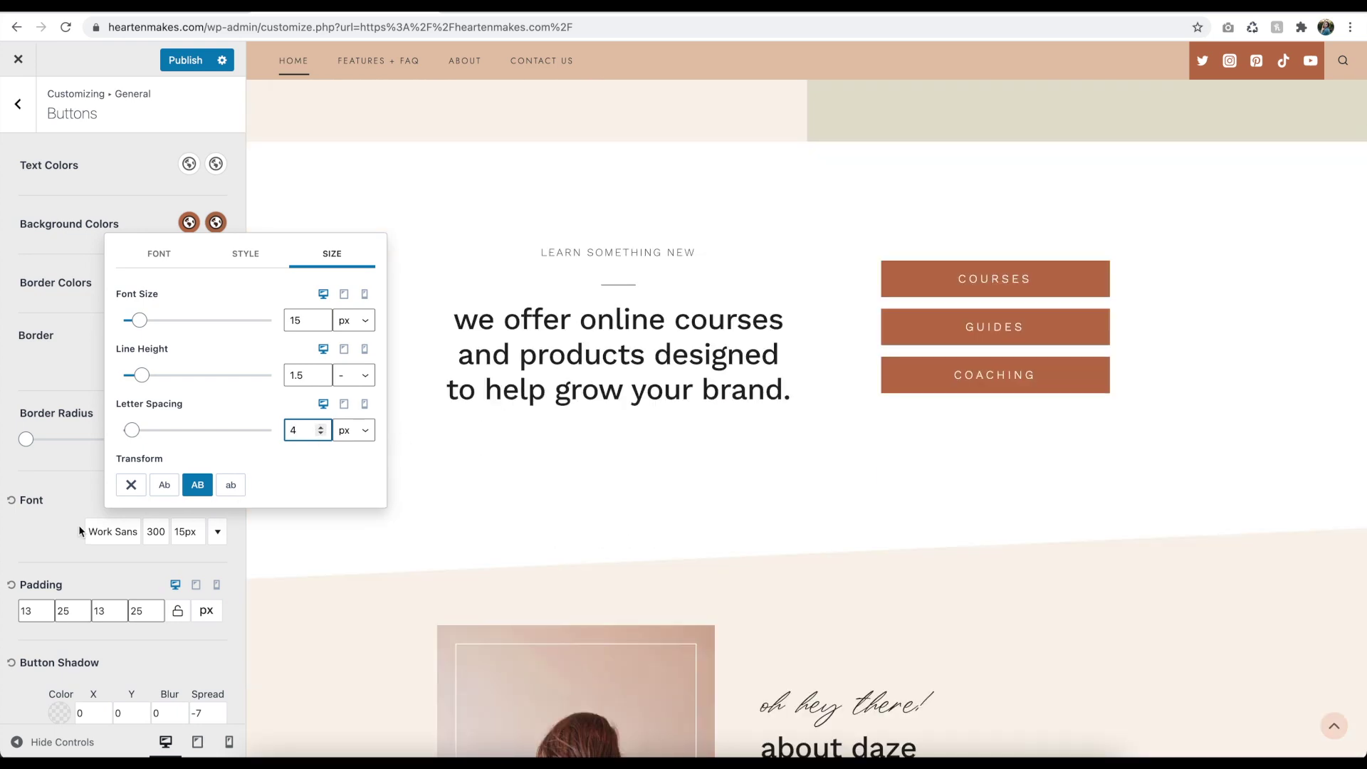
Step: Set the top and bottom padding of the site's buttons to 11 px
click(81, 530)
key(BackSpace)
text(1)
click(107, 614)
key(BackSpace)
text(1)
click(156, 541)
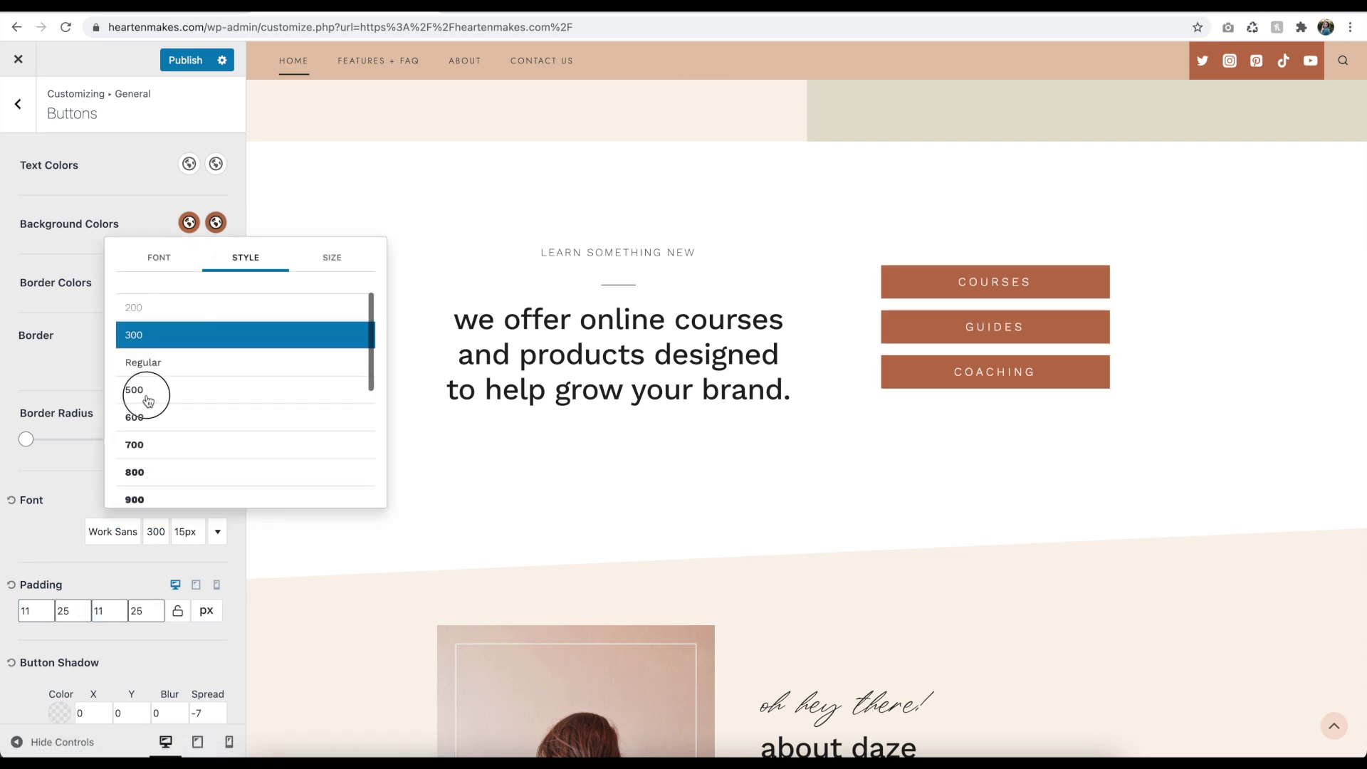
scroll(543, 317, up, 3)
click(67, 494)
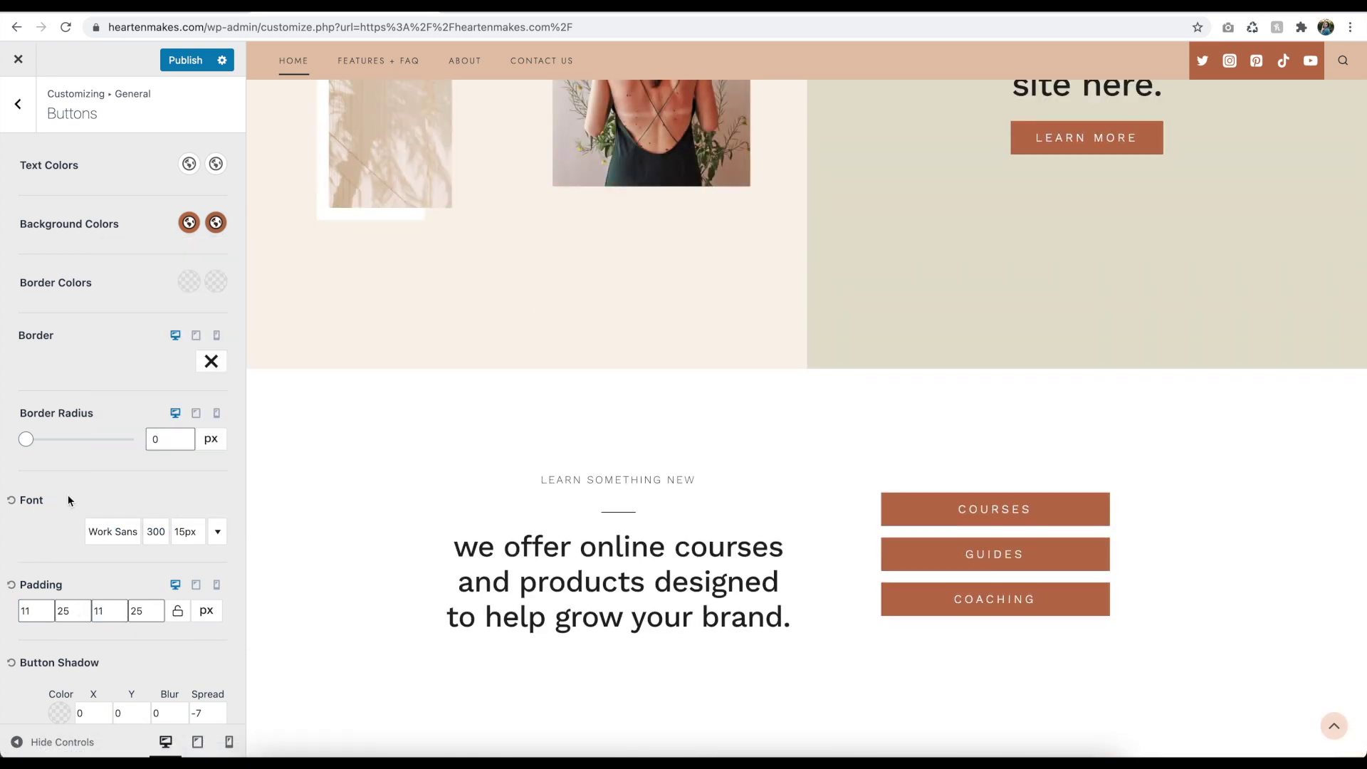
Step: Leave the general settings and open the logo settings of the site's header
click(18, 103)
scroll(603, 288, up, 6)
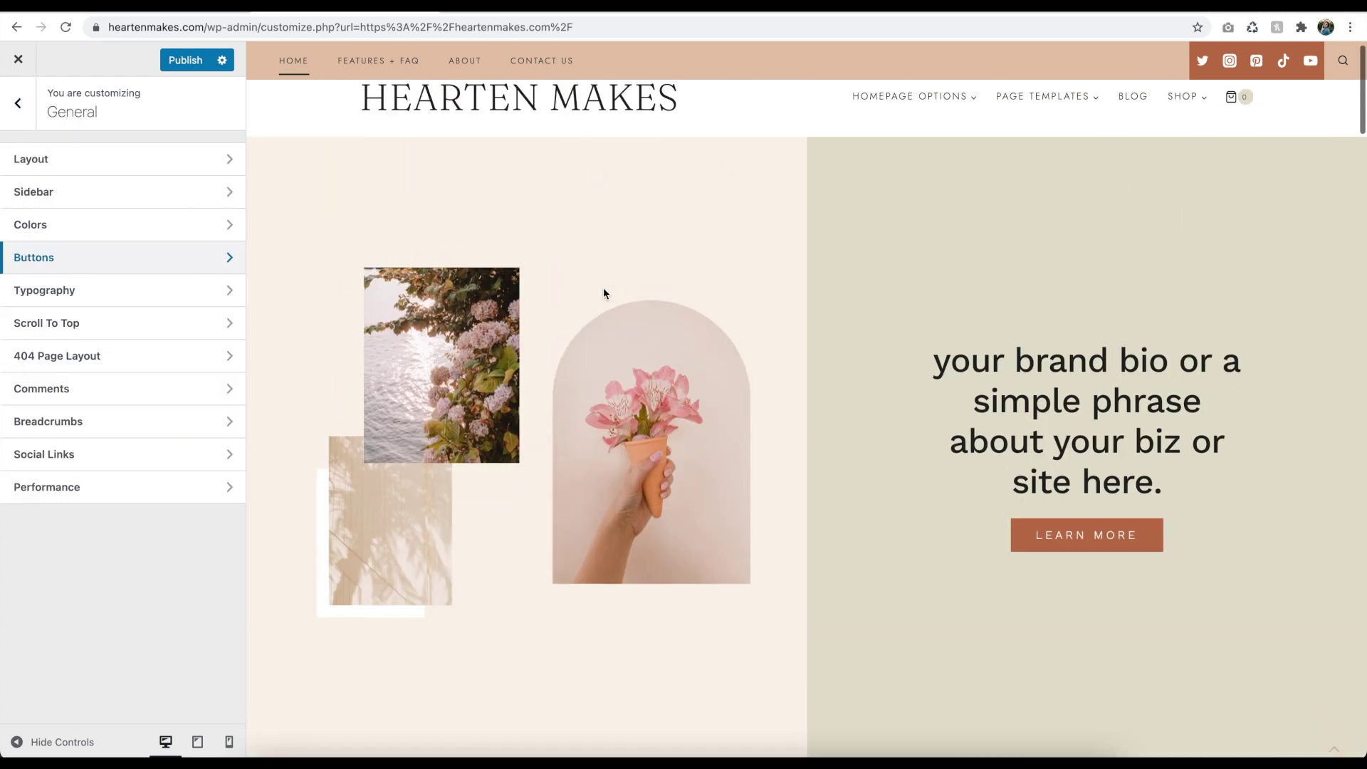
click(124, 162)
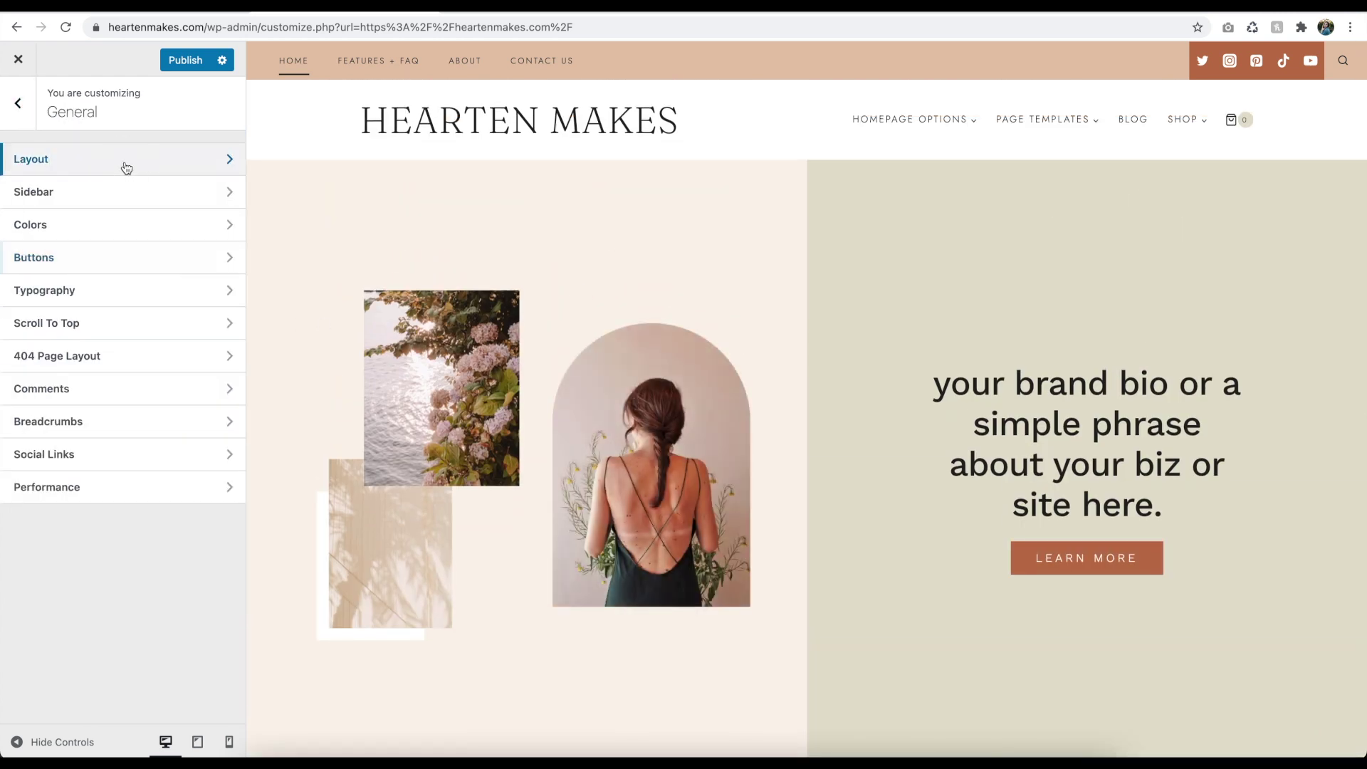
click(18, 103)
click(18, 103)
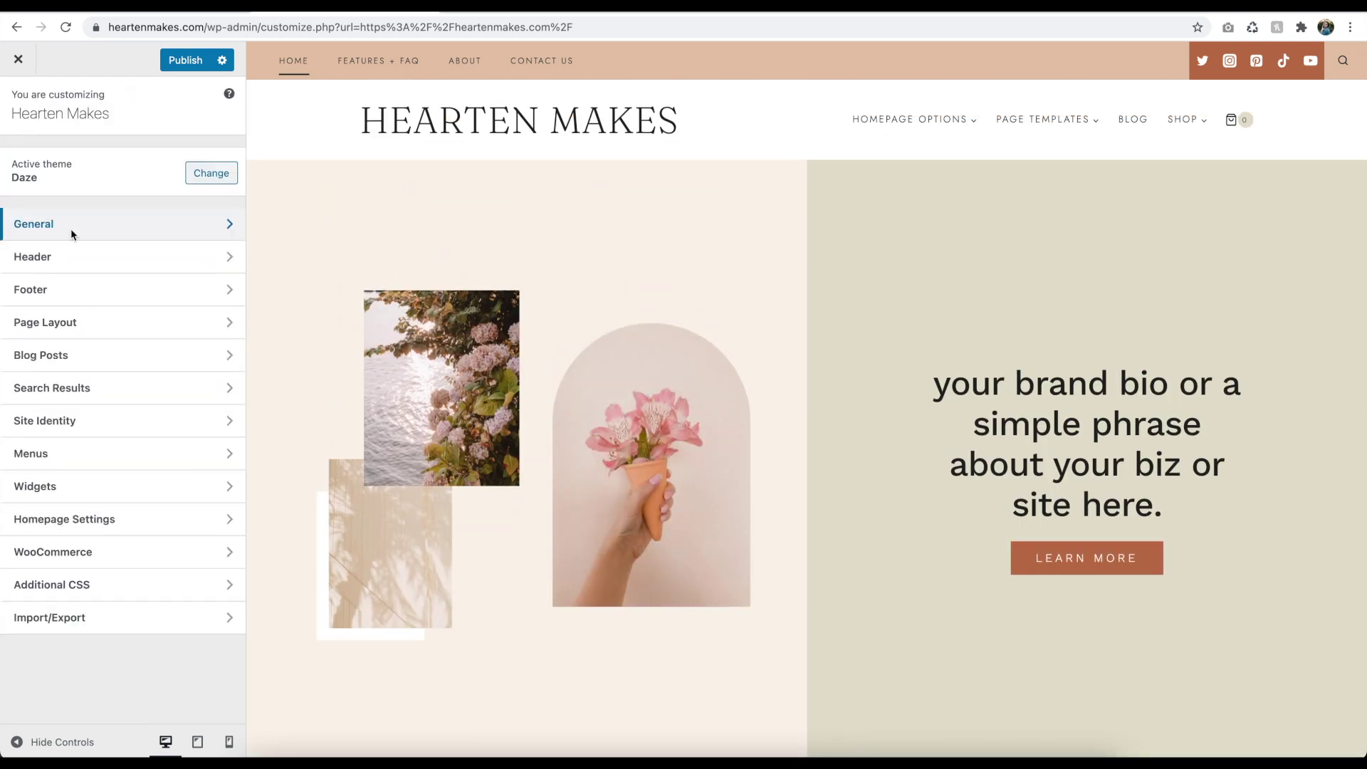
click(72, 256)
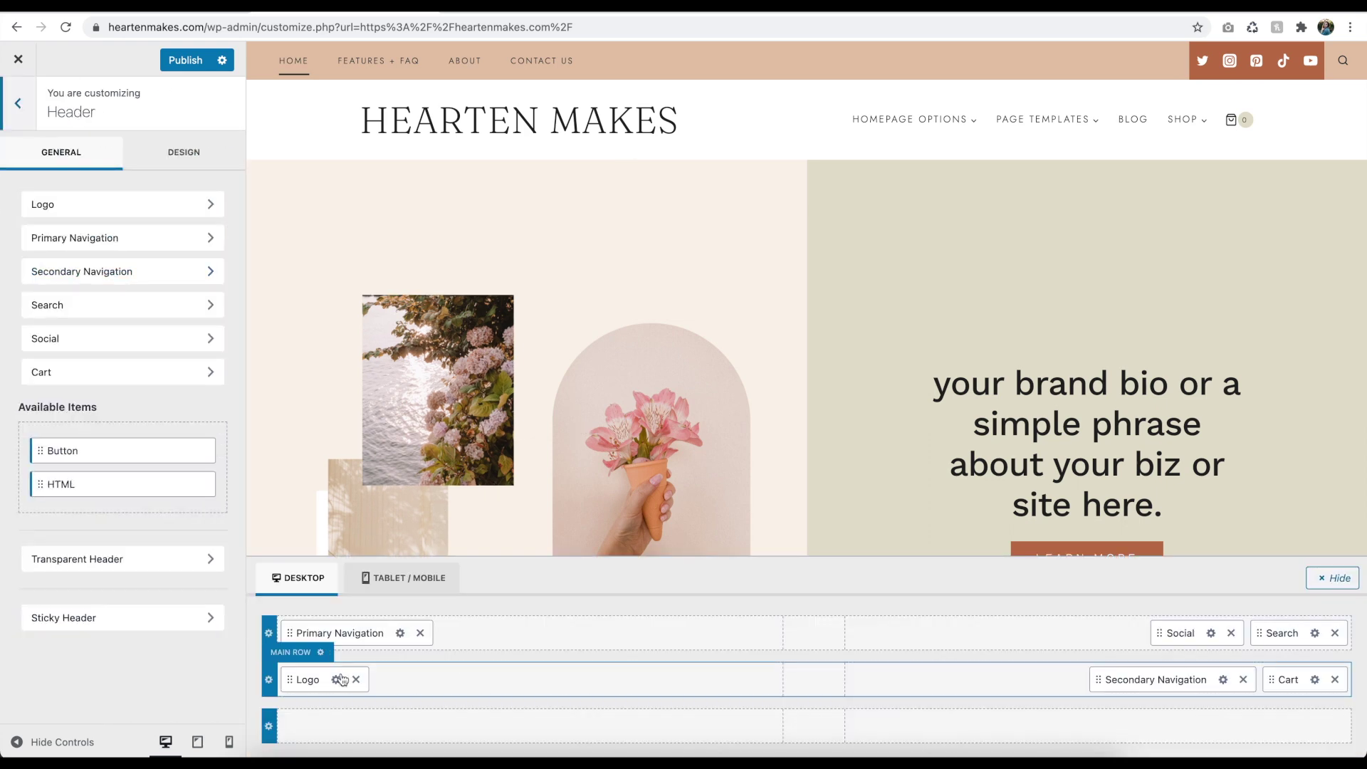
click(199, 206)
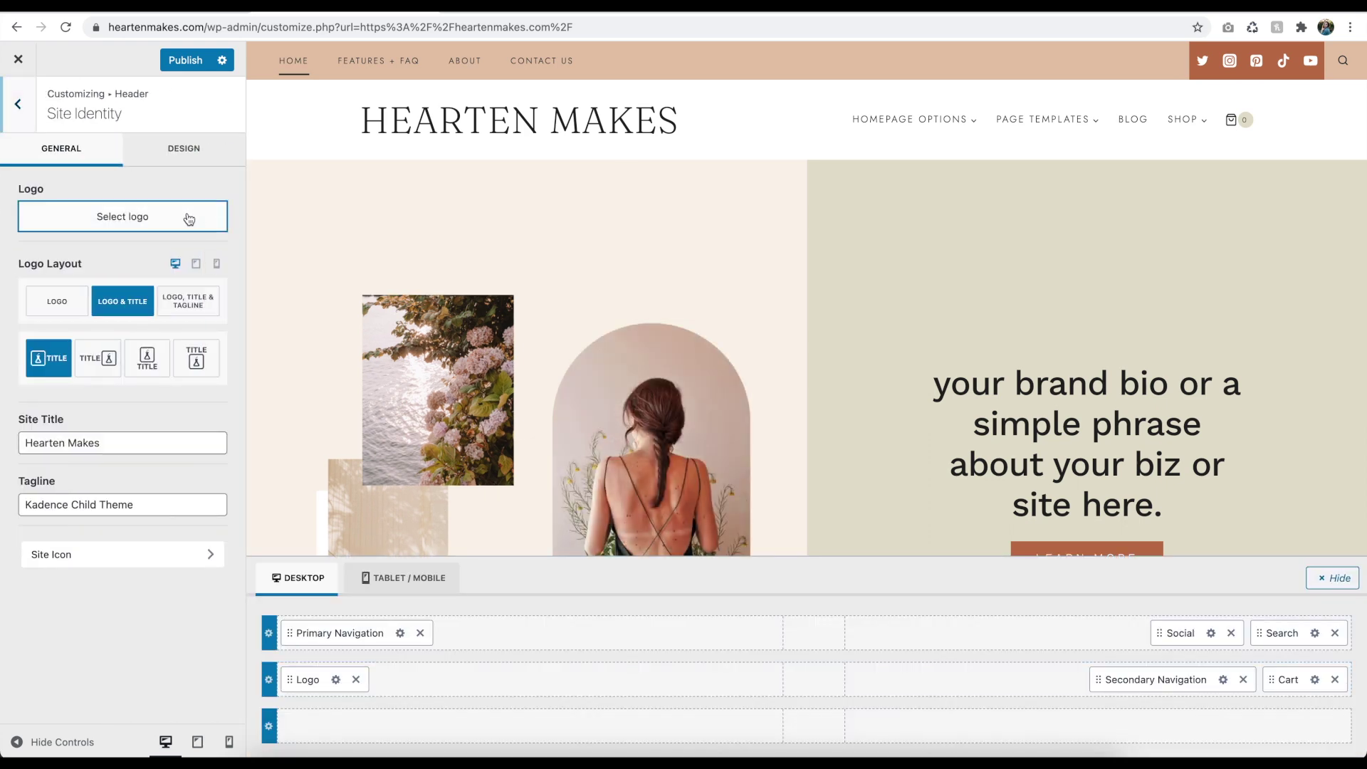
Step: Upload hearten-makes-logo.png from the Desktop folder and use it as the site logo
click(189, 218)
click(71, 115)
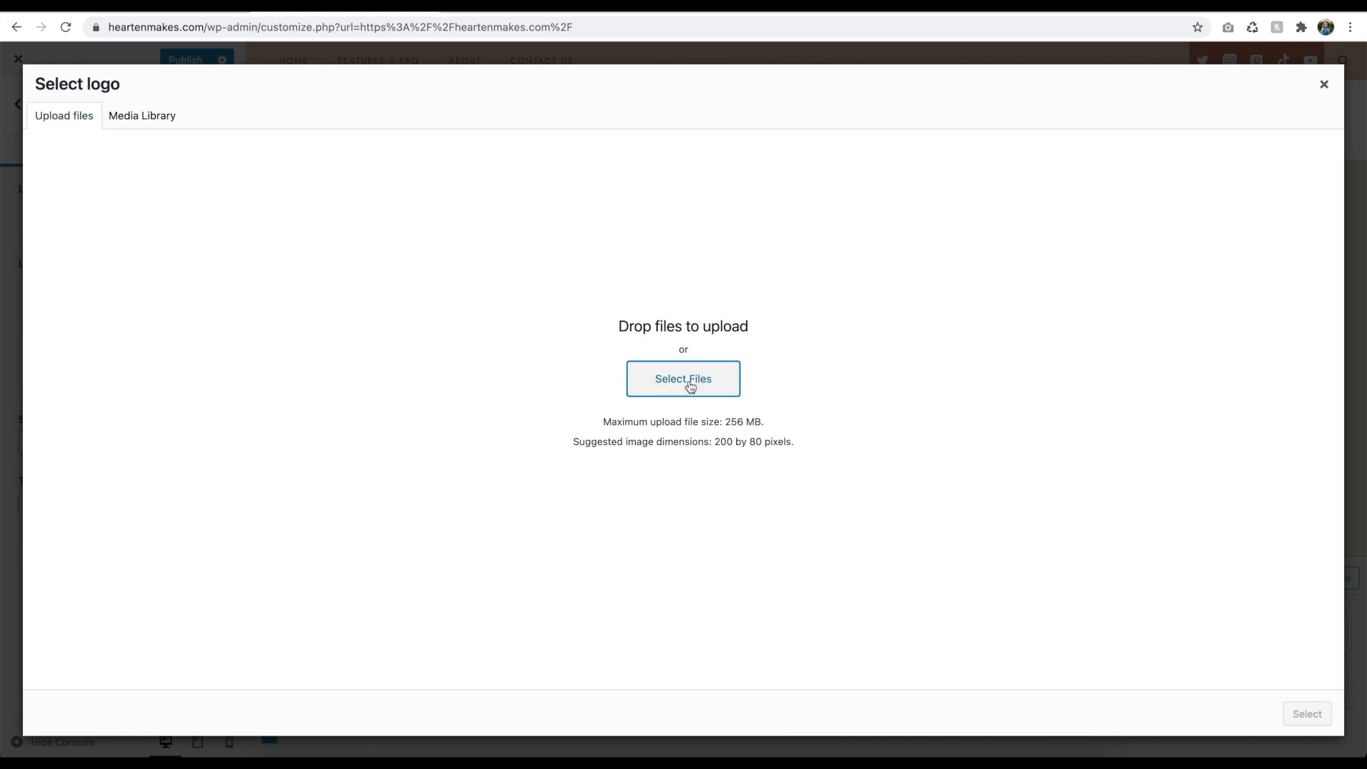
click(658, 385)
click(437, 332)
click(436, 315)
click(440, 423)
click(427, 315)
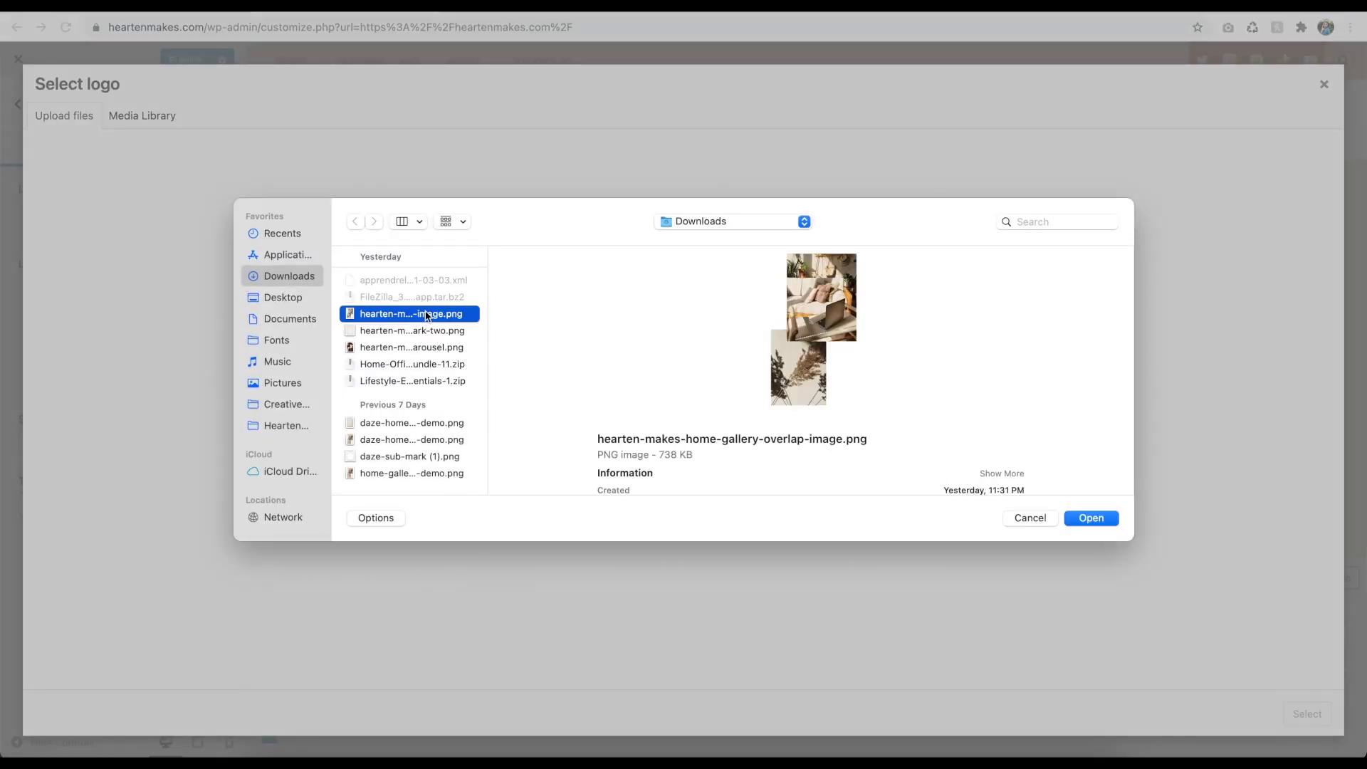
click(283, 296)
click(409, 295)
click(1083, 517)
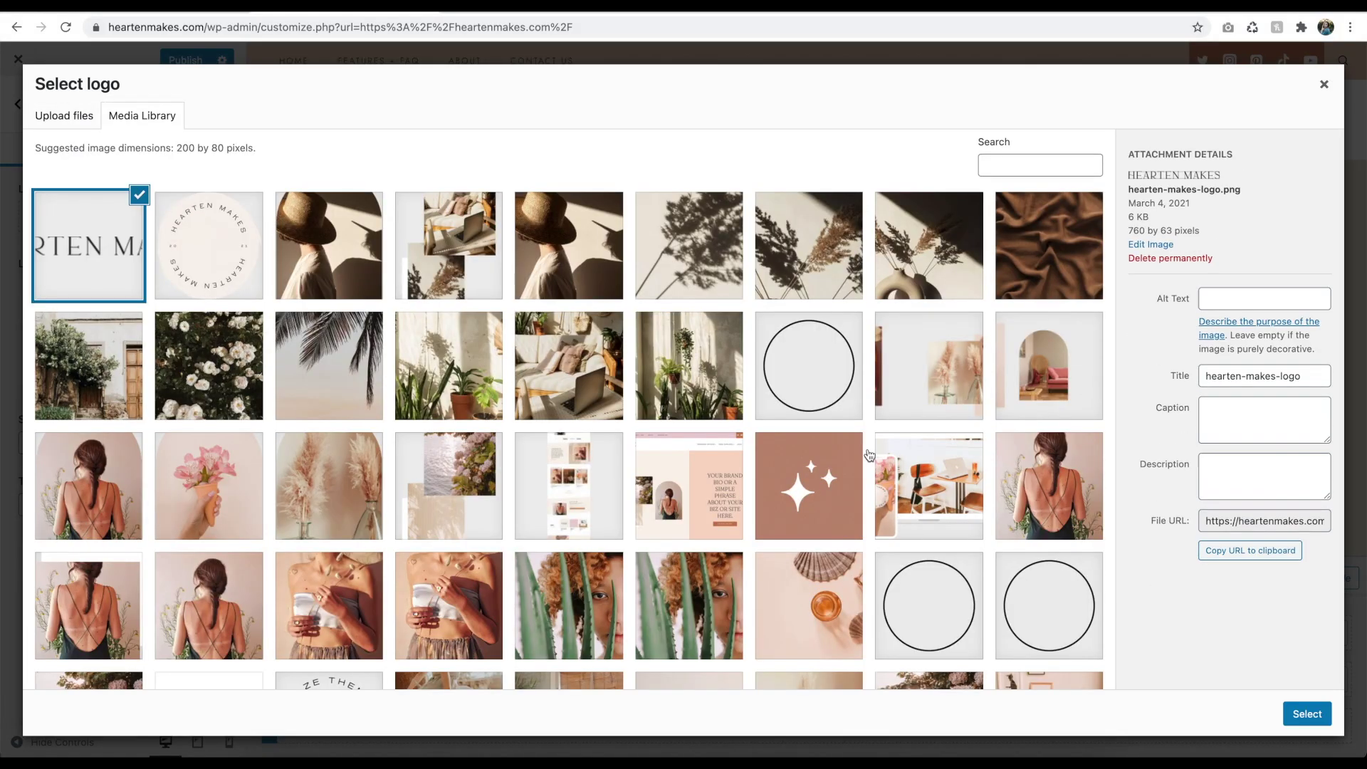
click(1312, 720)
click(1205, 715)
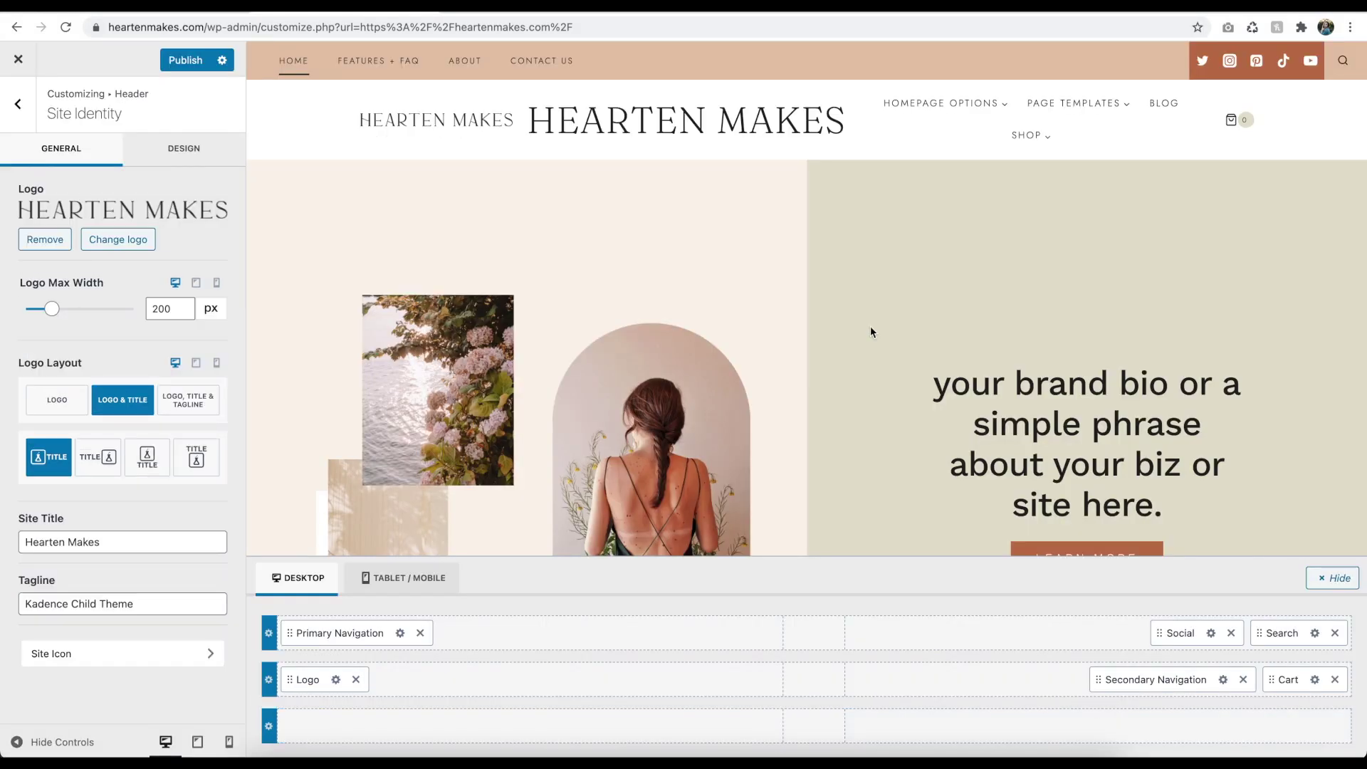
Step: Set the logo layout to Logo only, with a max width of 320 px on desktop and about 175 px on mobile
click(77, 405)
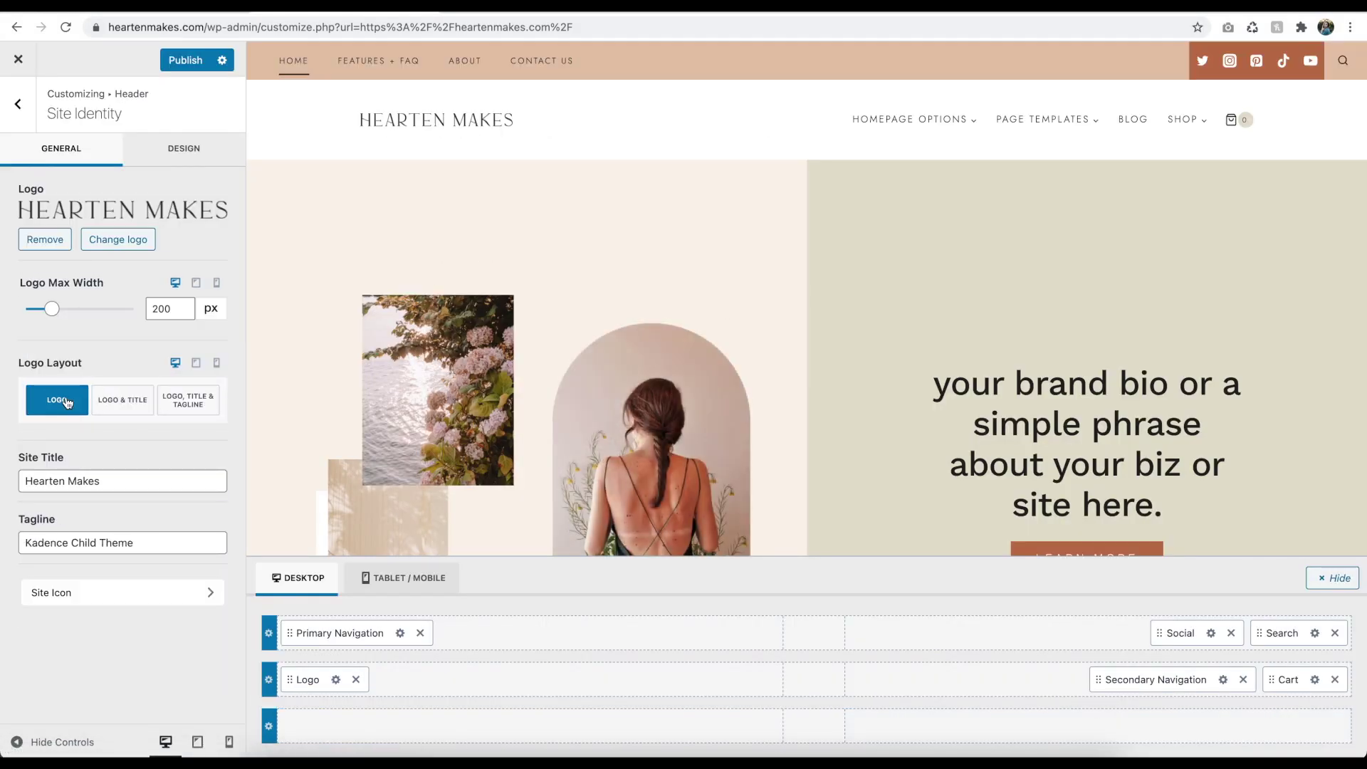
drag(52, 309, 69, 314)
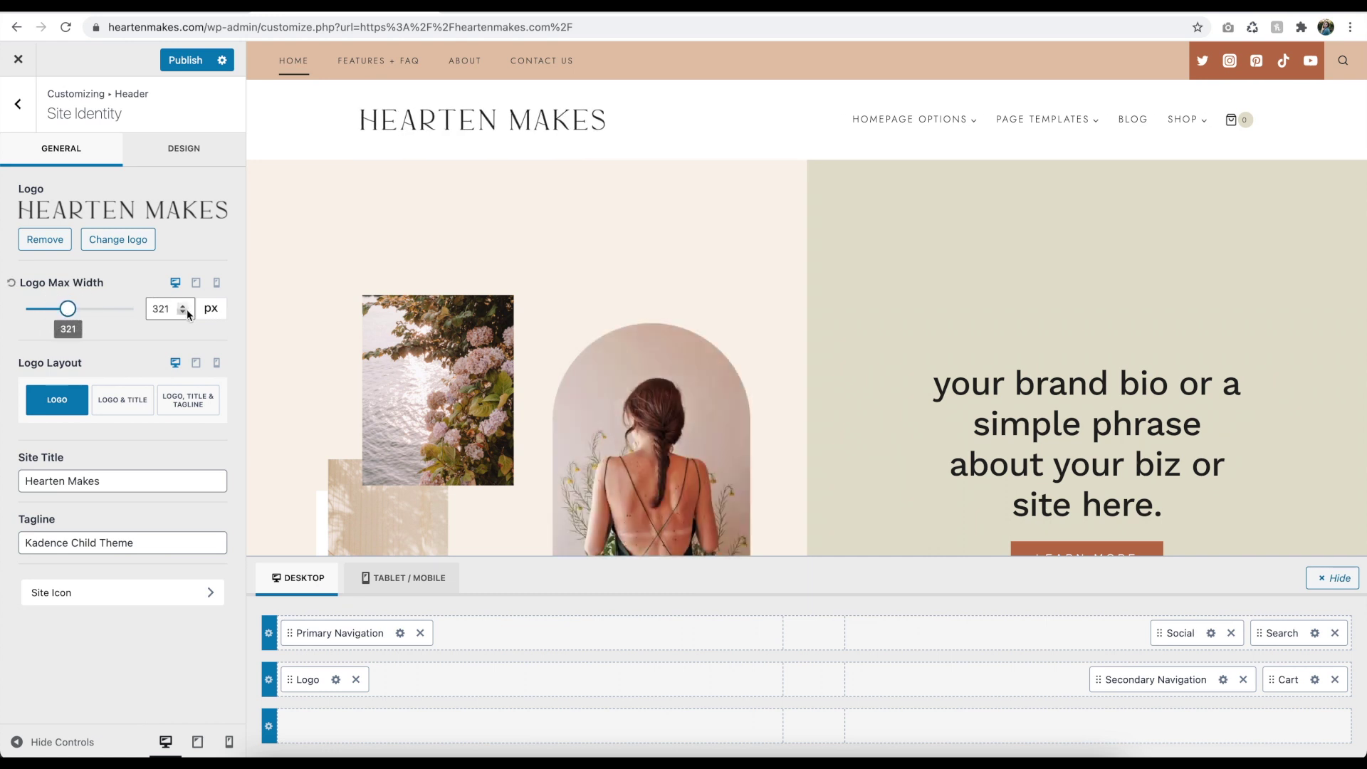
click(196, 283)
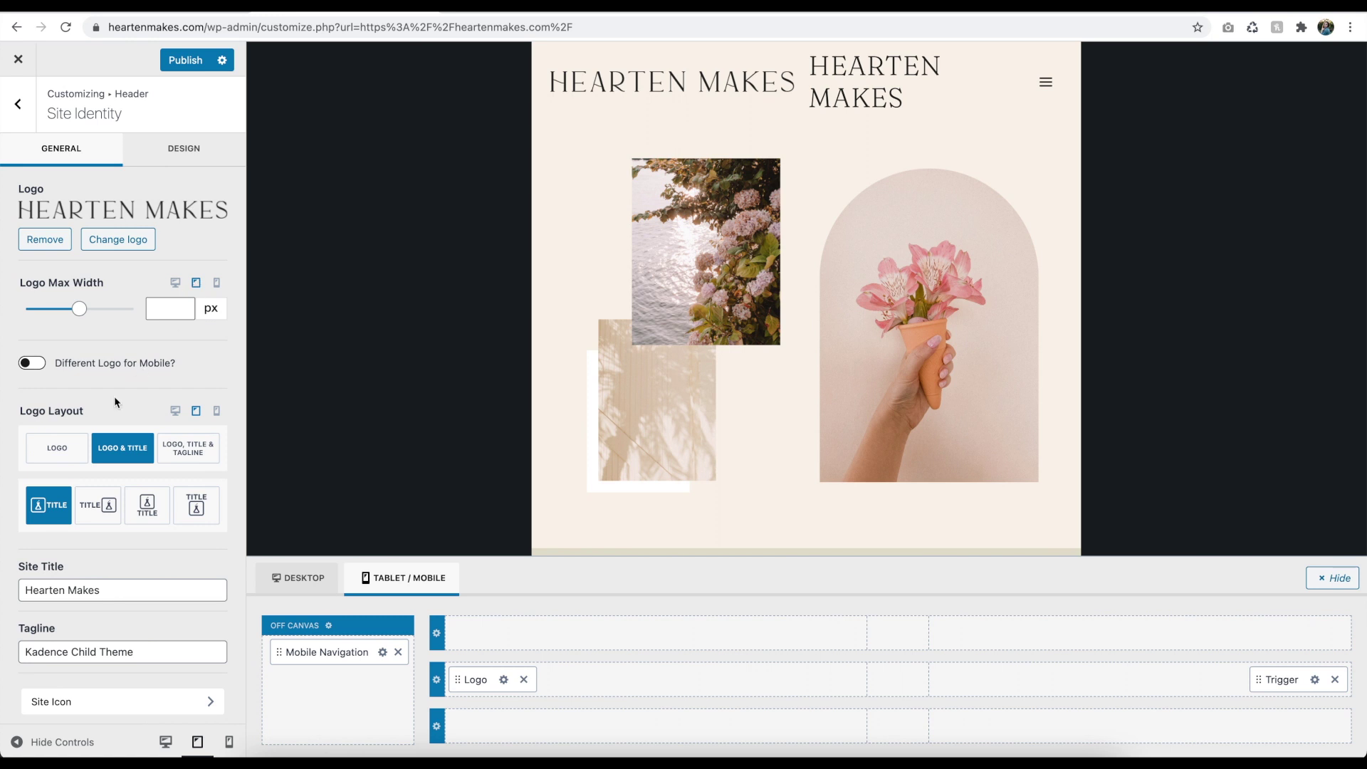
click(217, 283)
drag(79, 308, 55, 321)
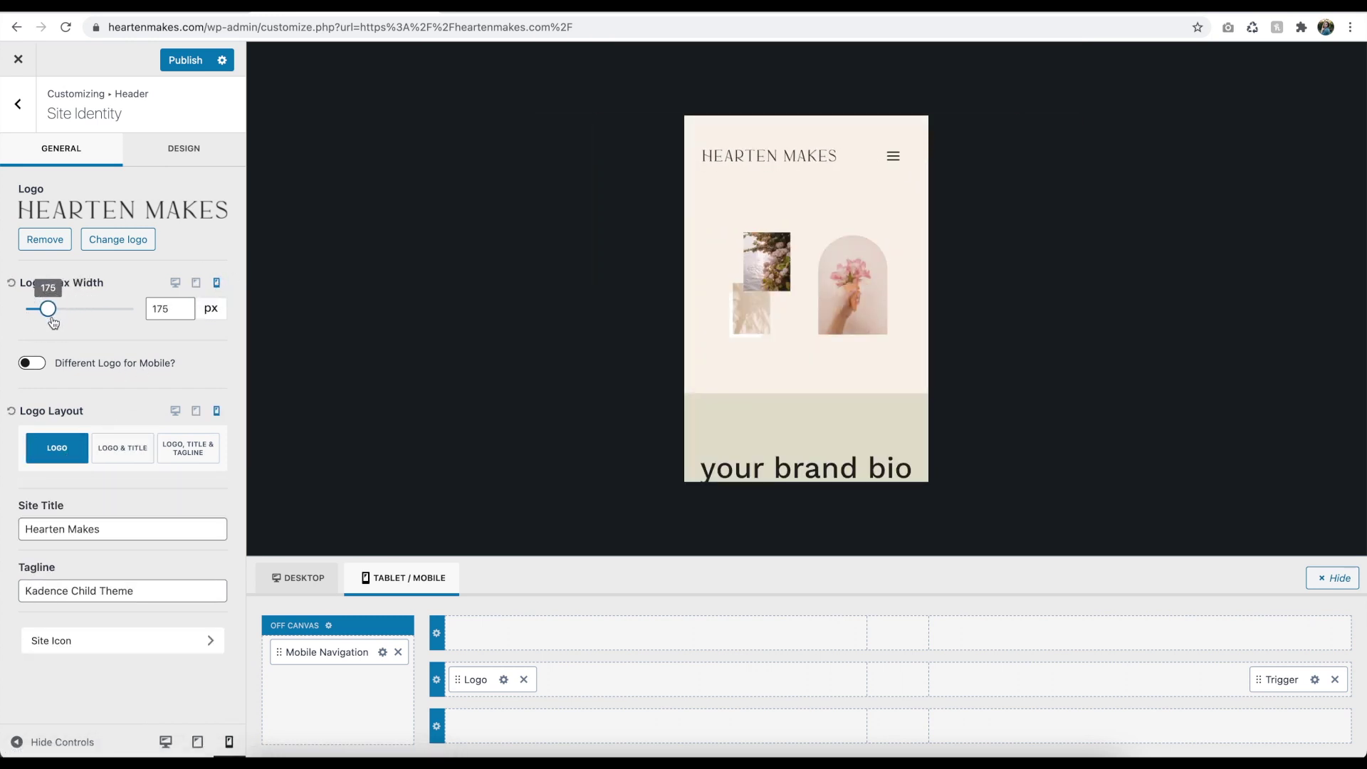
click(195, 284)
click(174, 284)
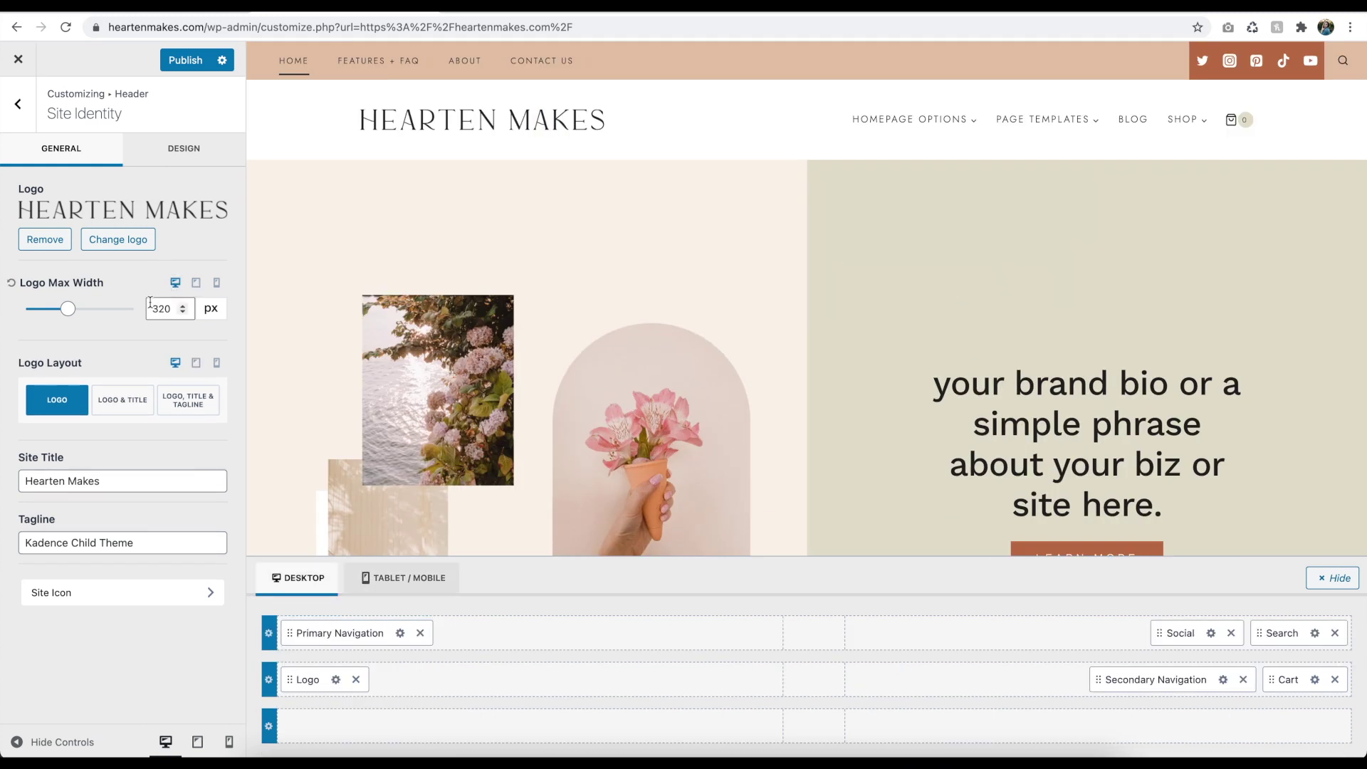
Step: Centre the logo in the header's main row and replace the top row's Primary Navigation with the Secondary Navigation
drag(292, 680, 793, 678)
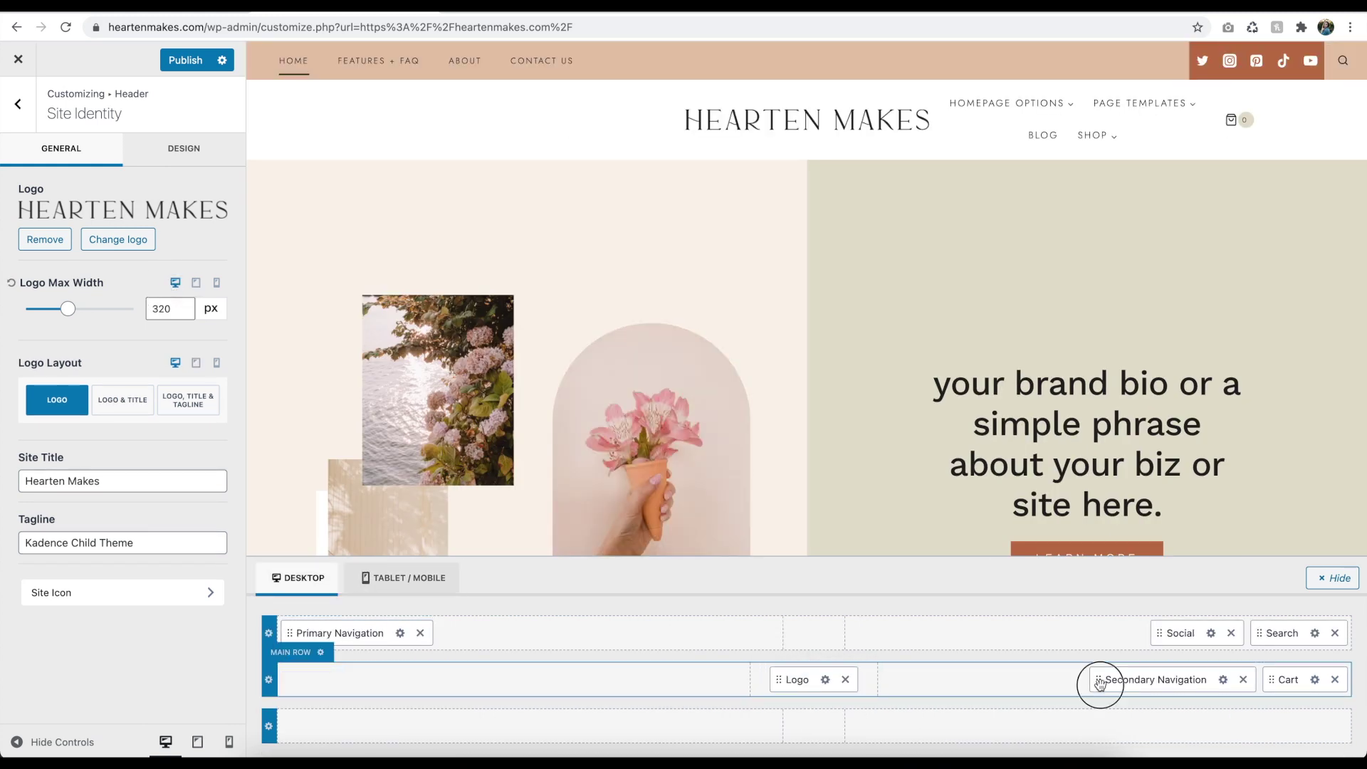
drag(1135, 677, 804, 637)
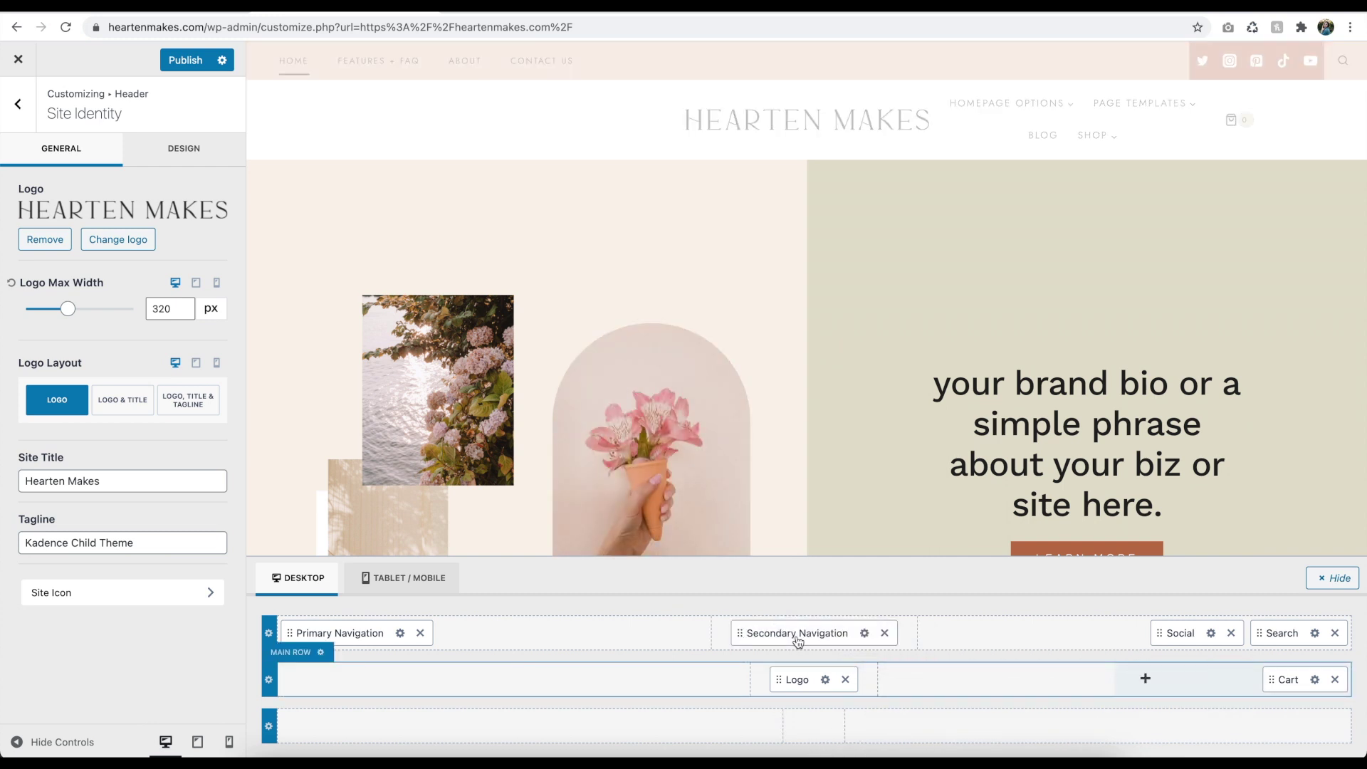
click(420, 633)
drag(822, 639, 335, 637)
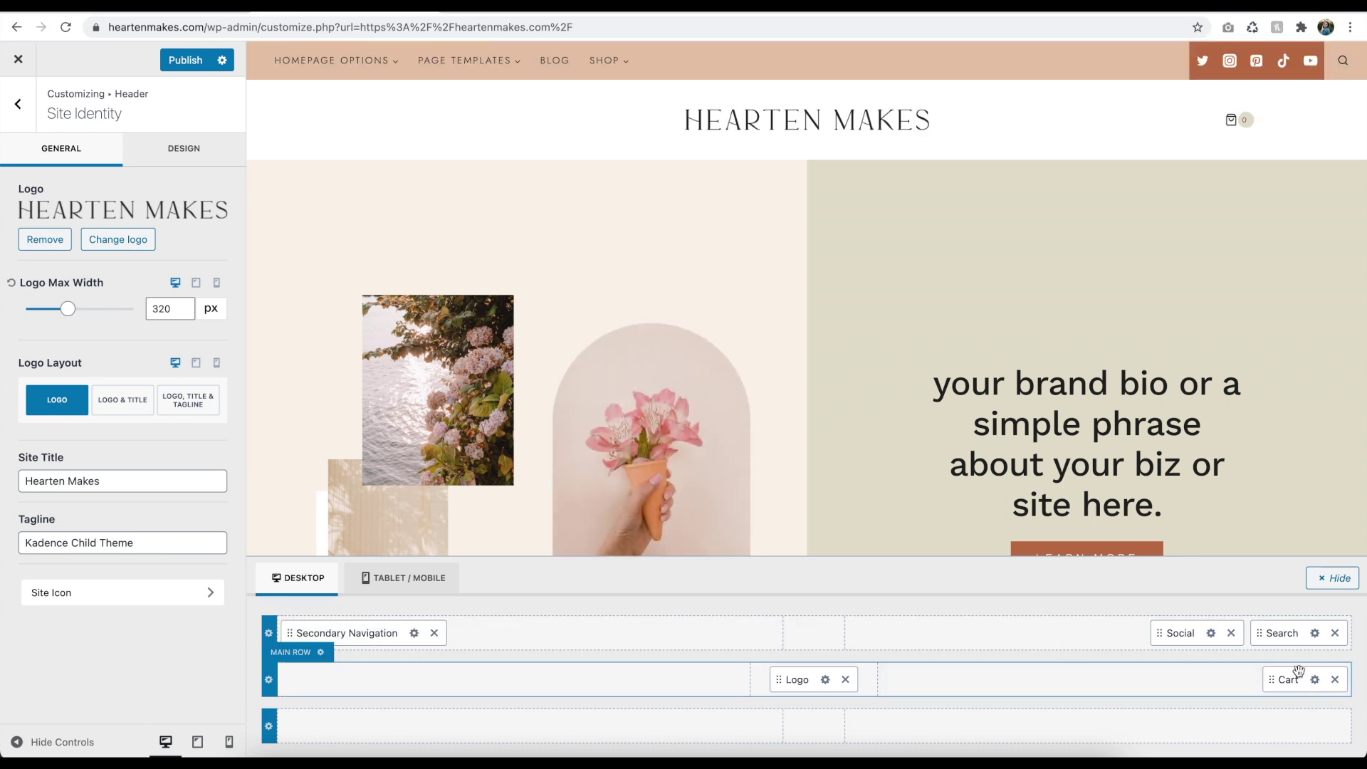
Step: Remove the Social item from the header's top row and move Search beside Cart in the main row
click(1232, 634)
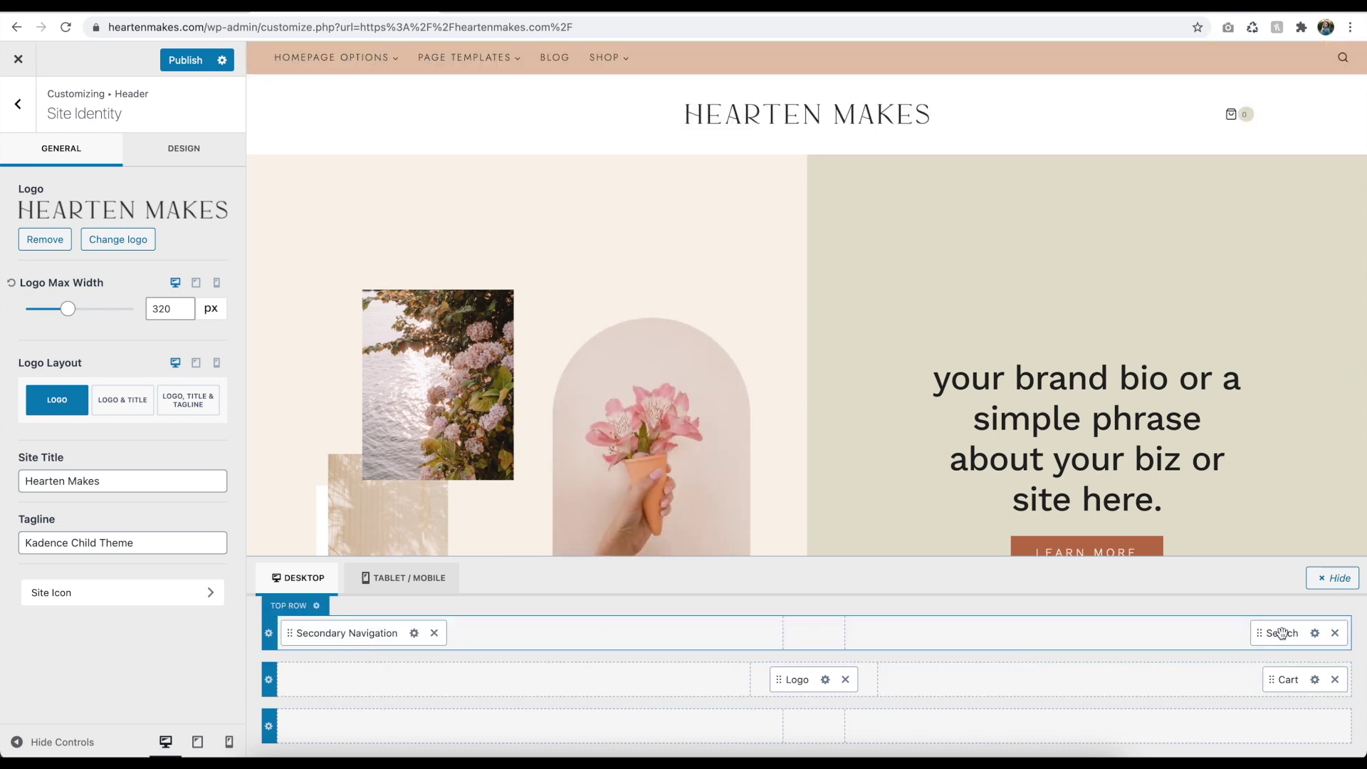
drag(1276, 633, 1310, 684)
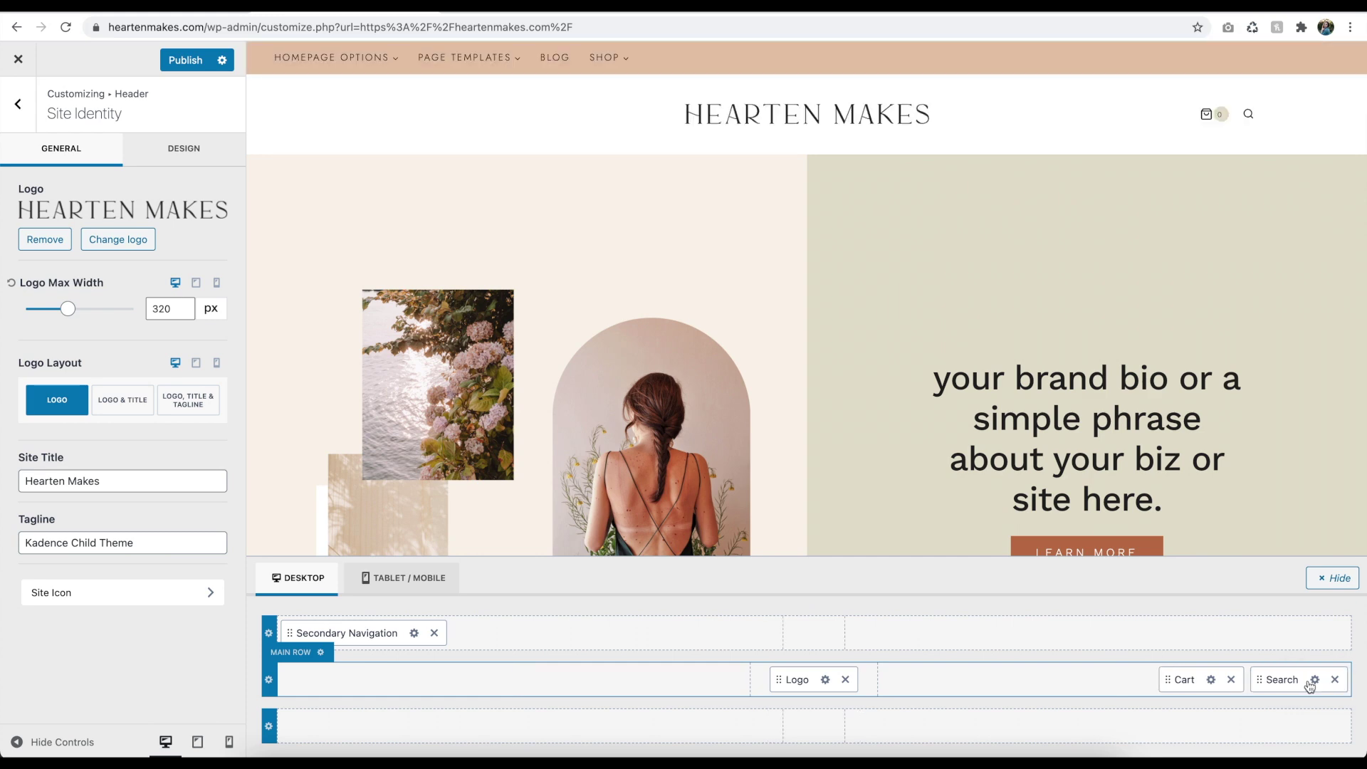
Step: Add a Button item at the right end of the header's top row and label it CONTACT ME
click(1099, 632)
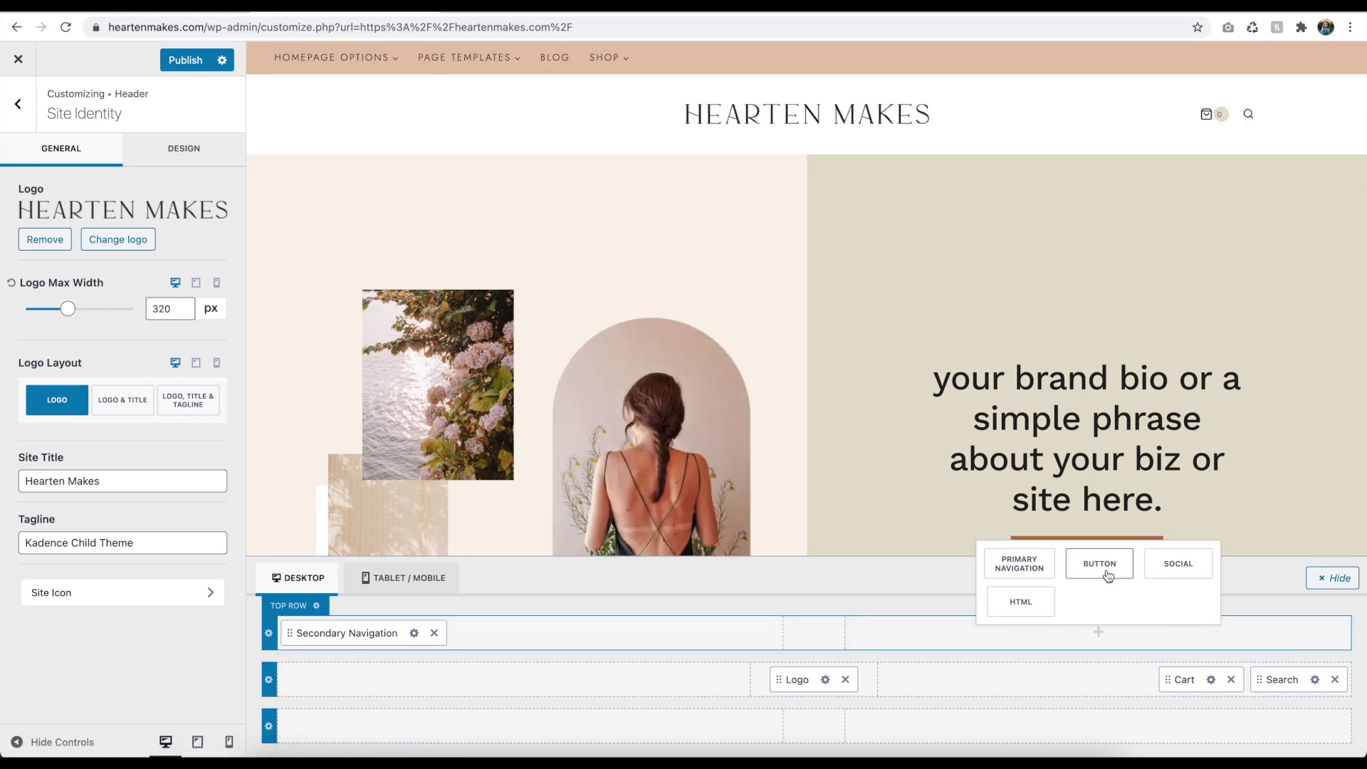
click(1100, 564)
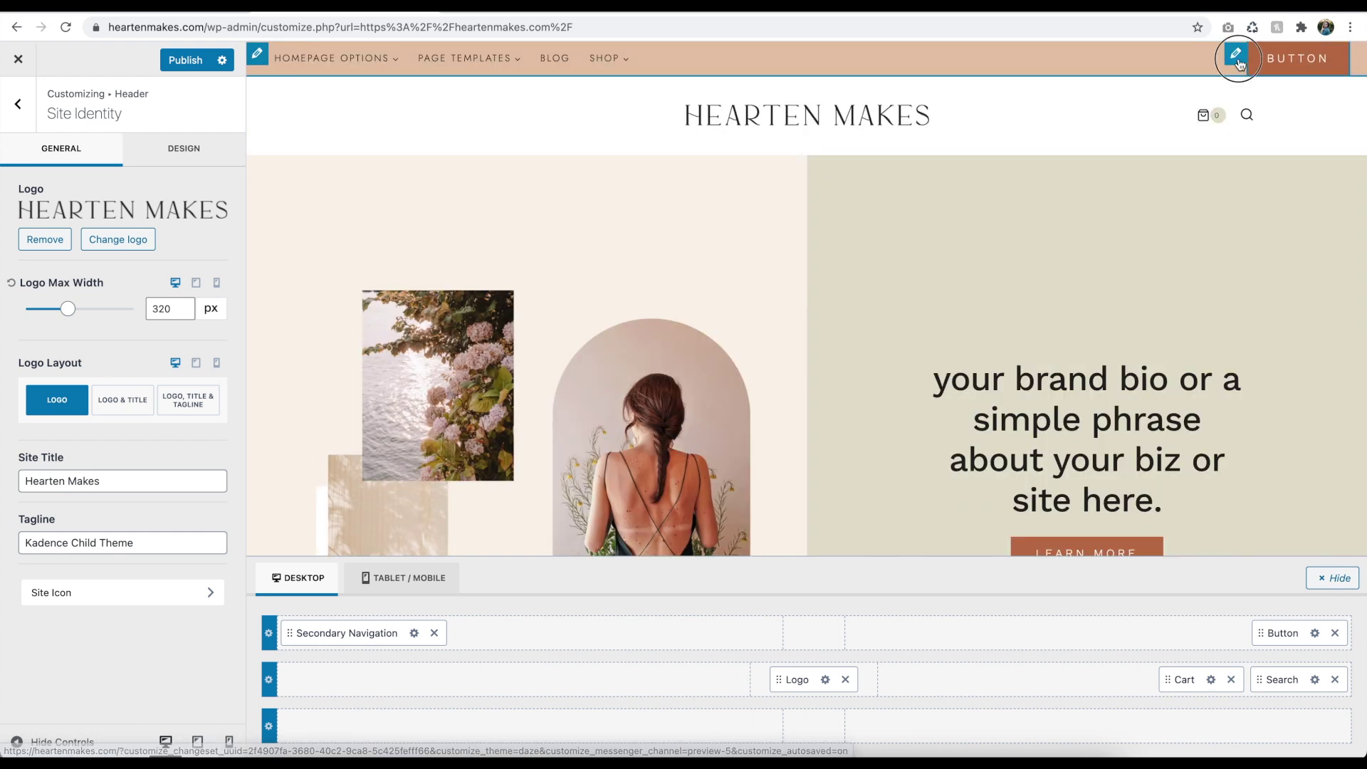
click(1235, 54)
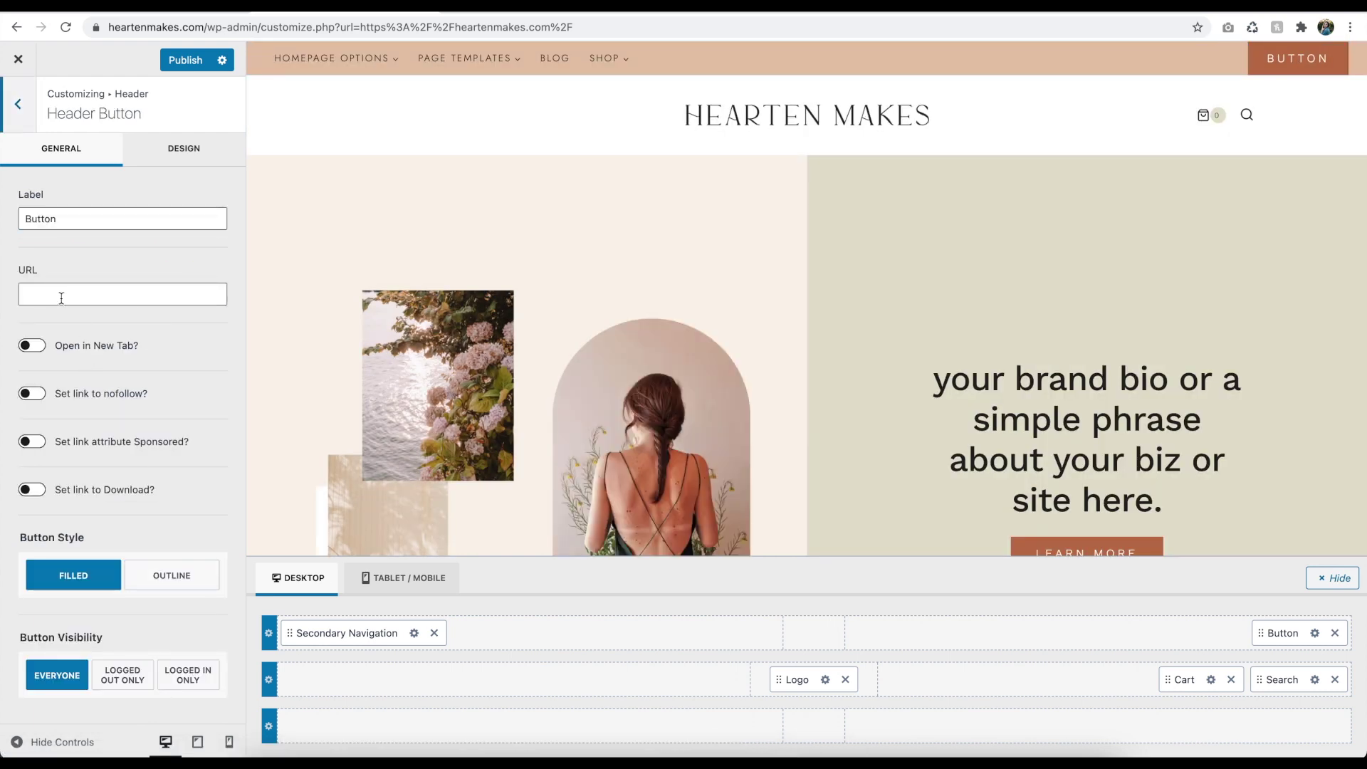
drag(66, 218, 24, 220)
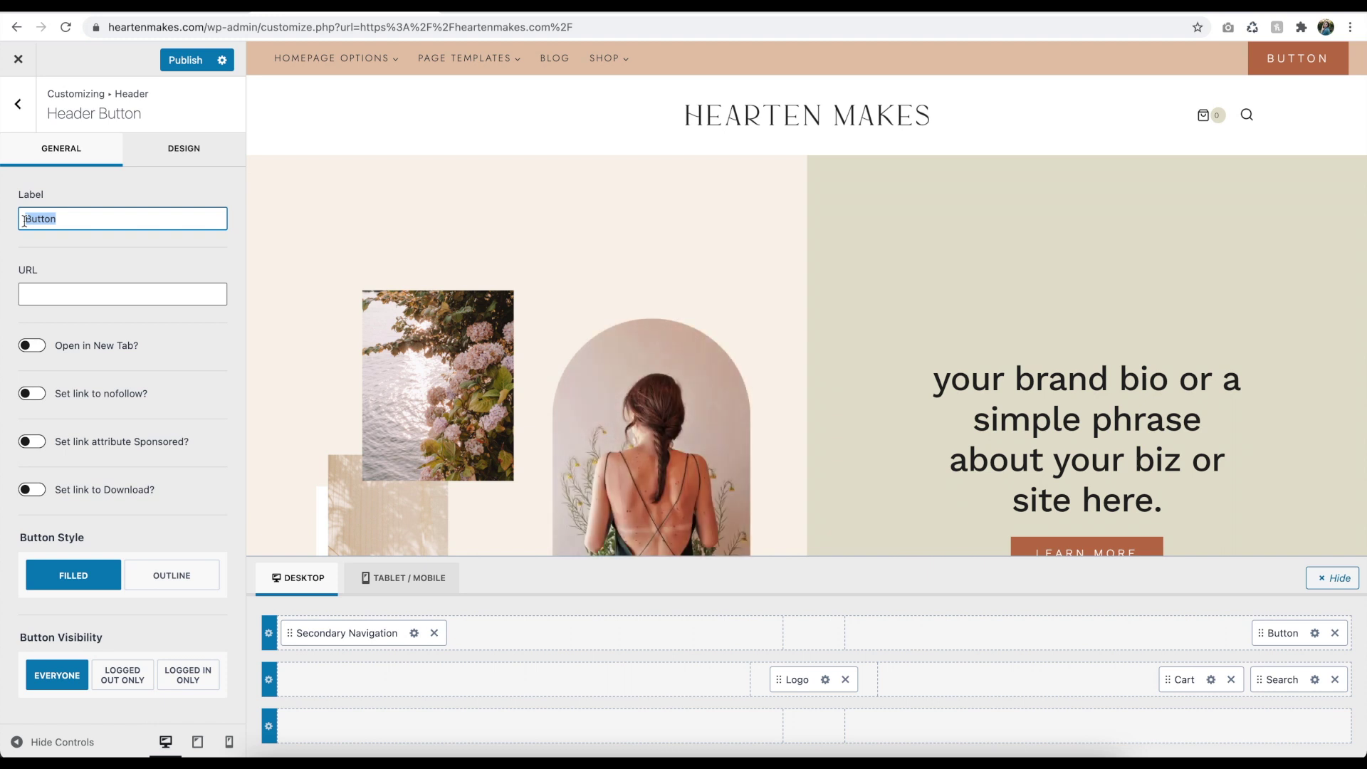
text(CONTACT ME)
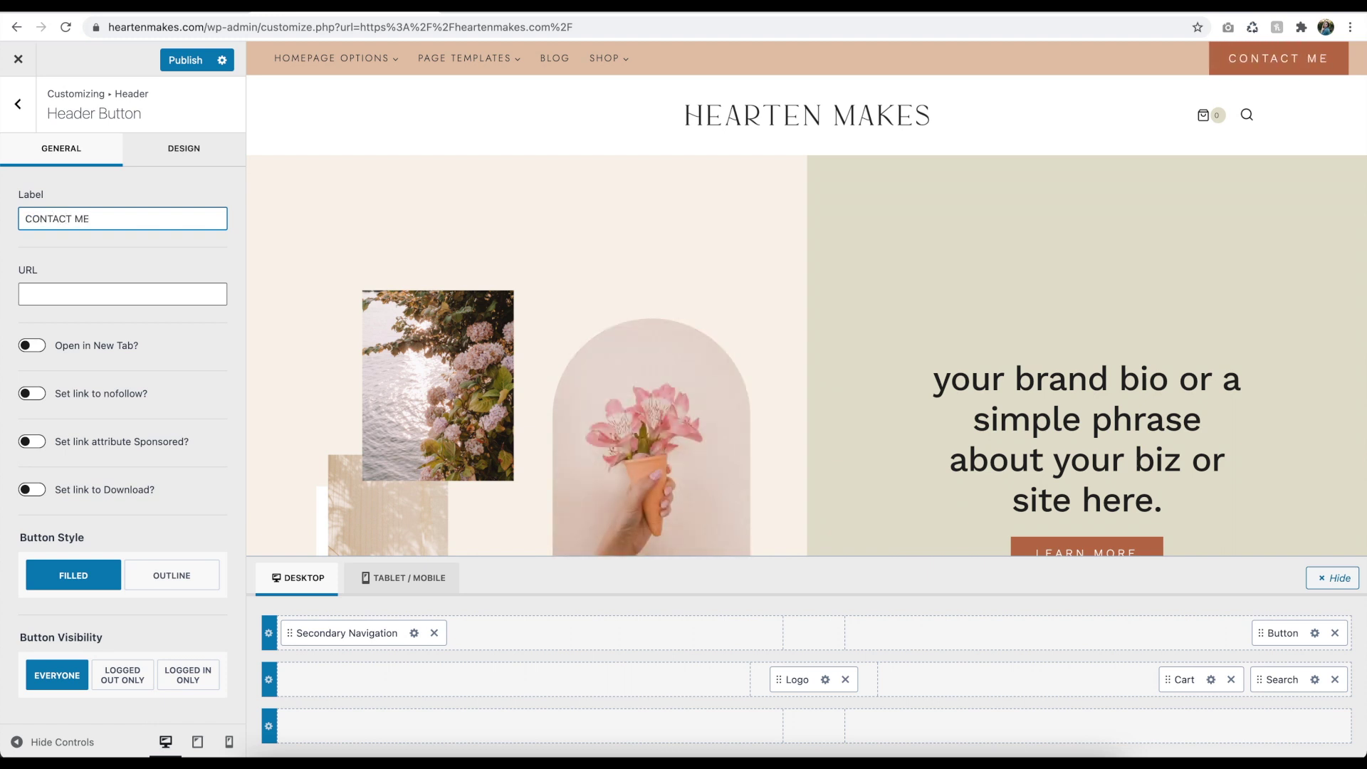
Step: Link the header button to heartenmakes.com/contact-us and make it open in a new tab
click(46, 294)
text(/contact)
key(Home)
text(heartenmakes.com)
key(End)
text(-us)
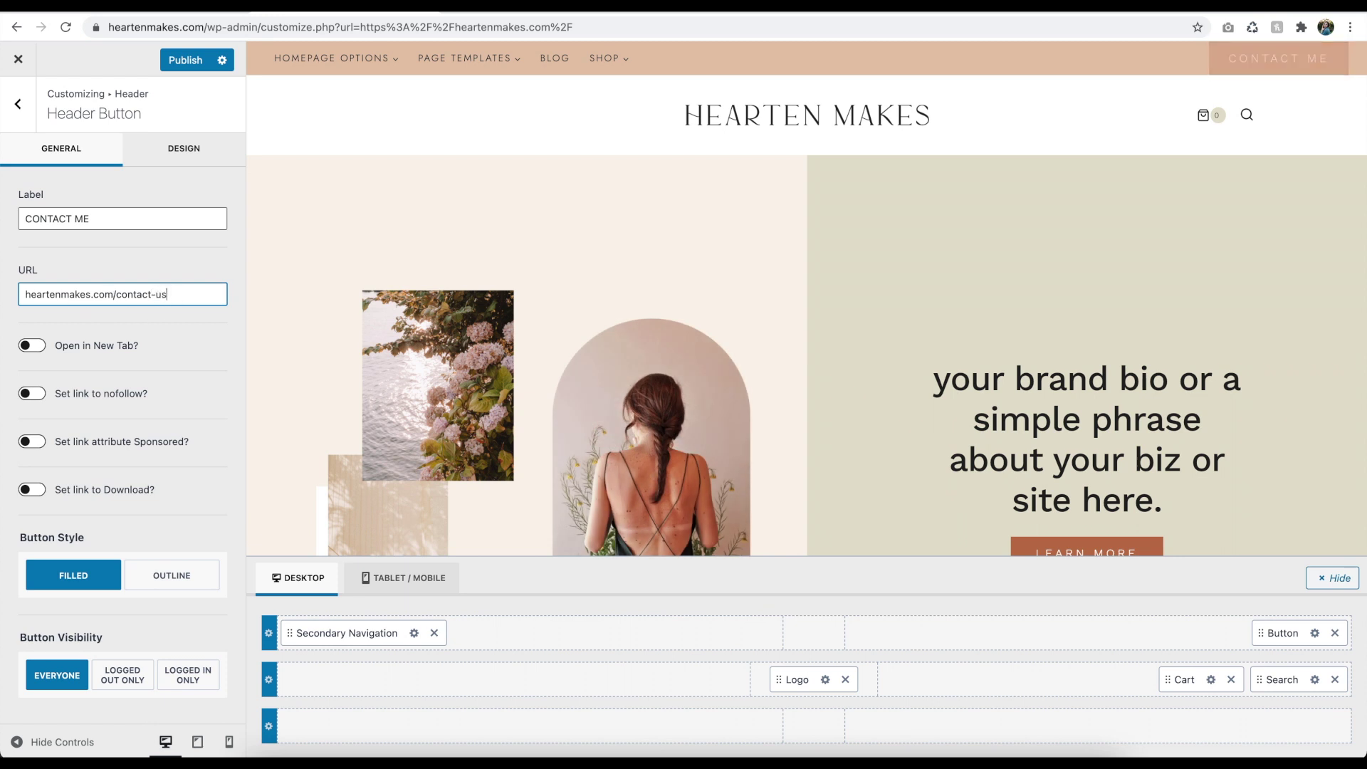
click(32, 346)
Step: Try the Outline style and the SM and LG sizes on the header button, returning to Filled and MD
click(171, 574)
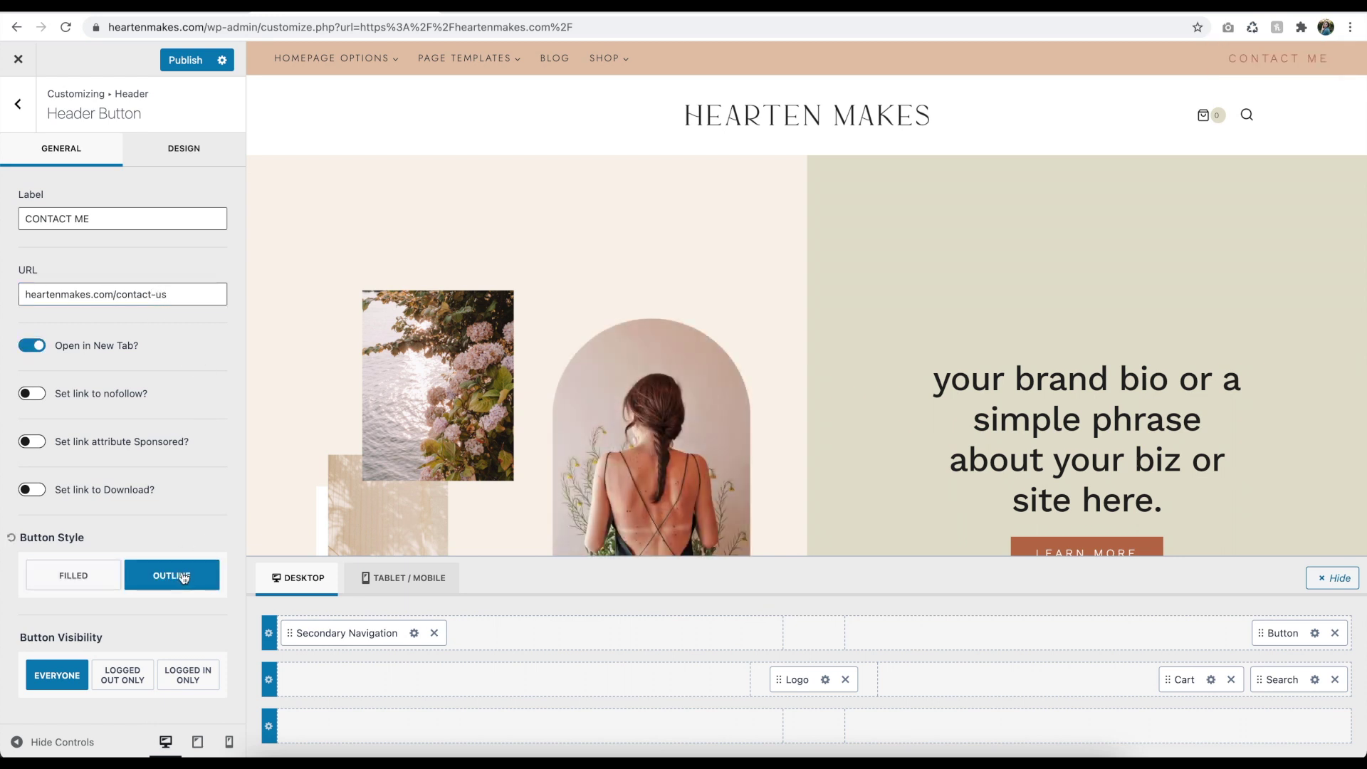
click(86, 576)
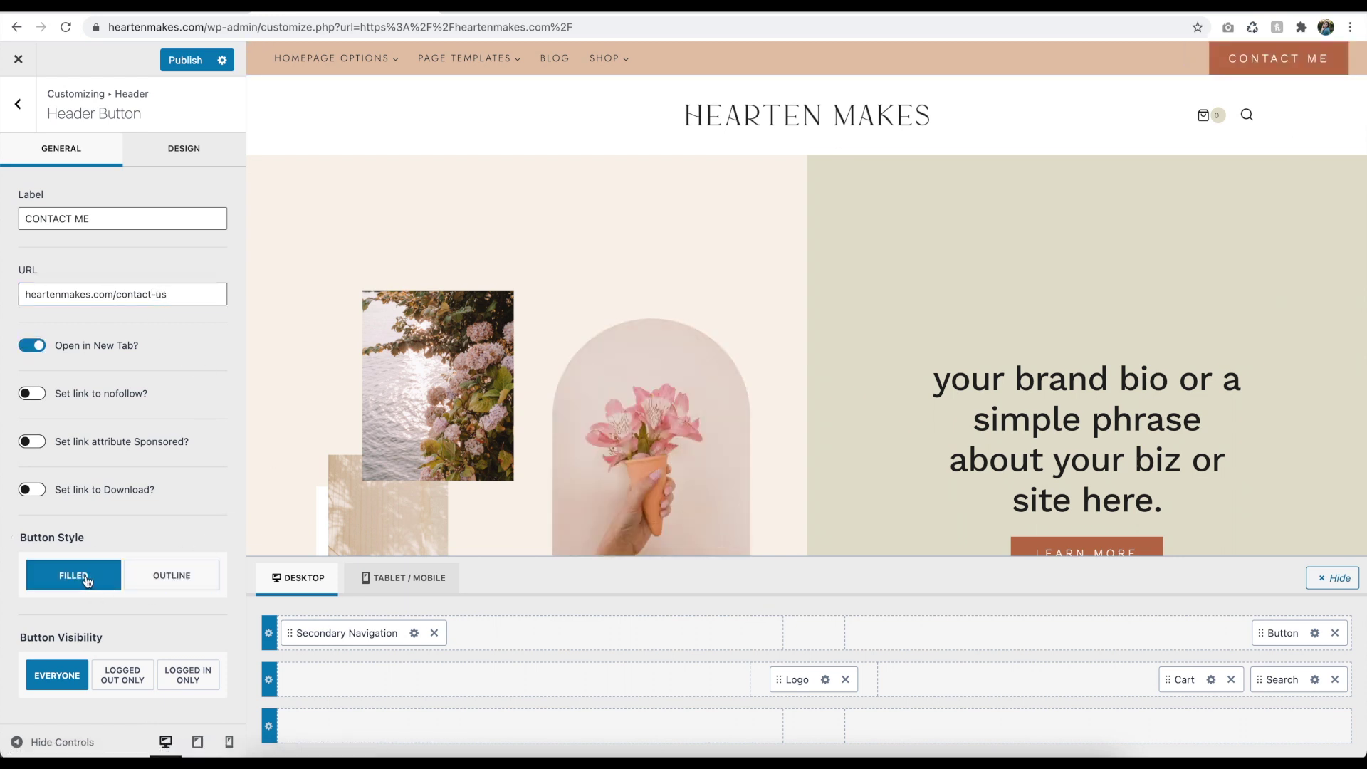
click(183, 149)
click(49, 232)
click(143, 232)
click(98, 235)
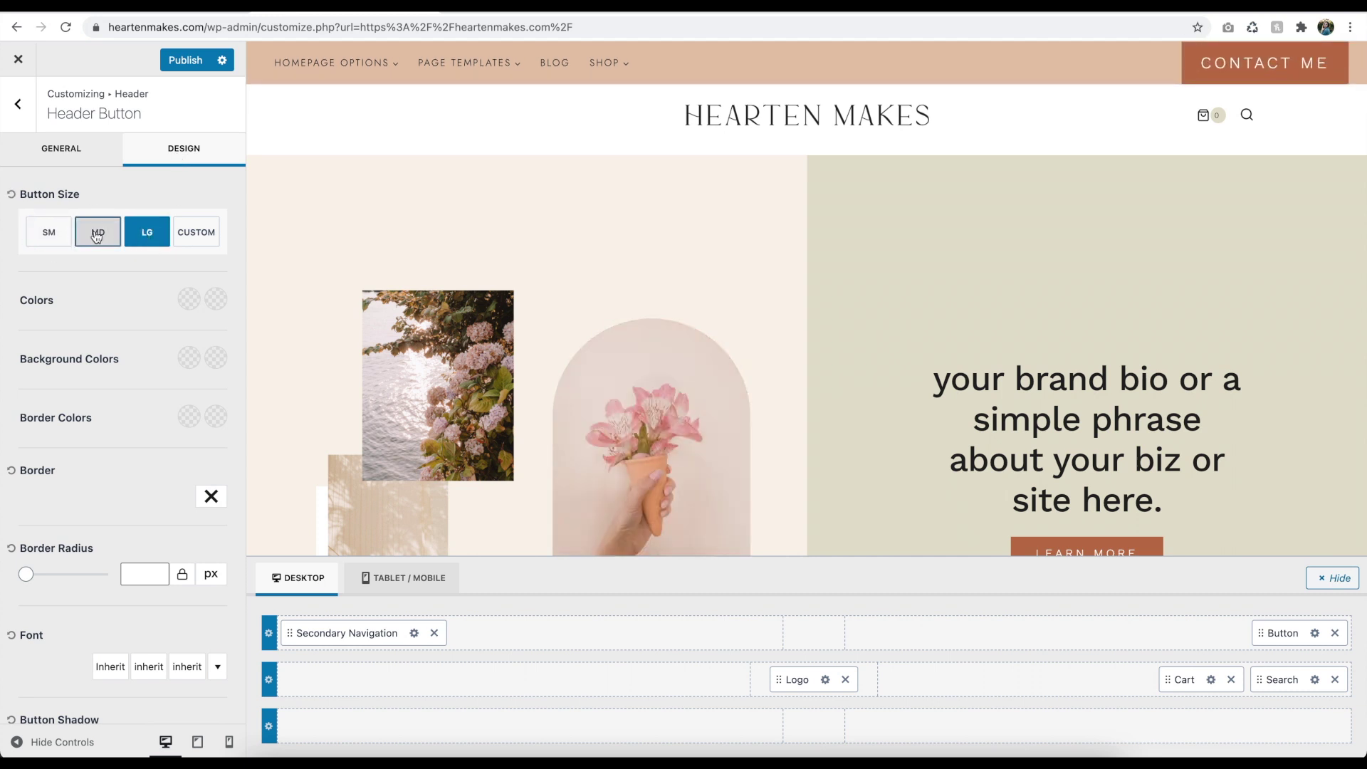
Step: Set the header button's text colour to the palette's white and its background to the palette's fifth colour, a light terracotta
click(184, 302)
click(62, 254)
click(240, 255)
click(169, 372)
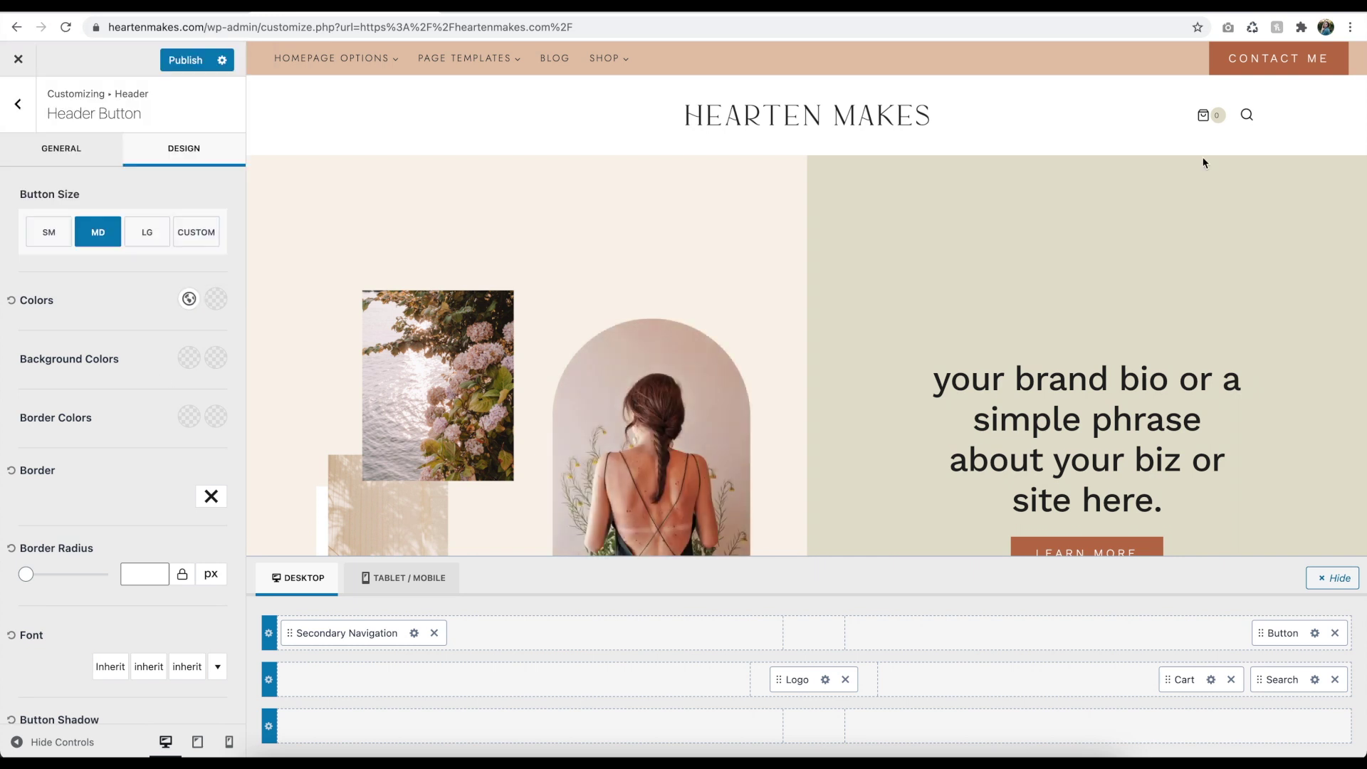
click(188, 358)
click(138, 313)
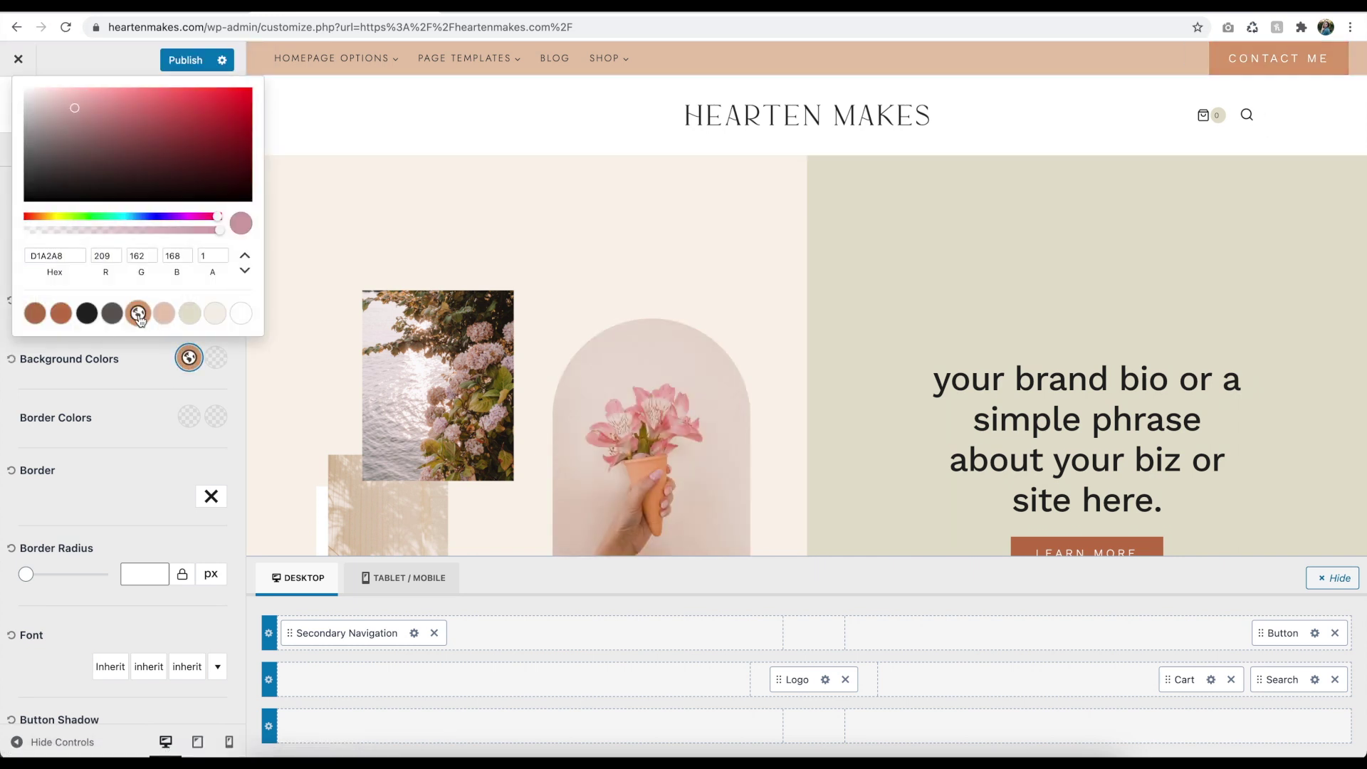
click(144, 374)
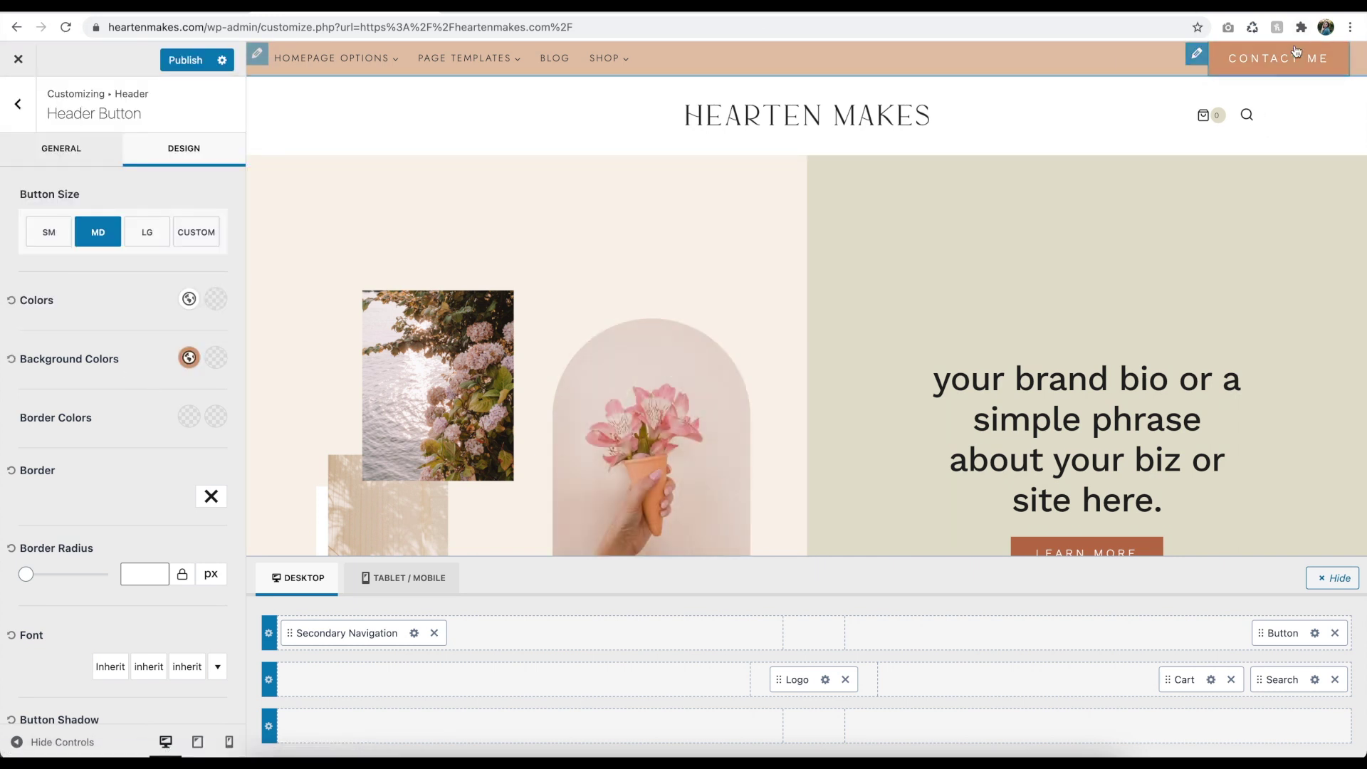
scroll(52, 372, down, 5)
scroll(51, 371, up, 5)
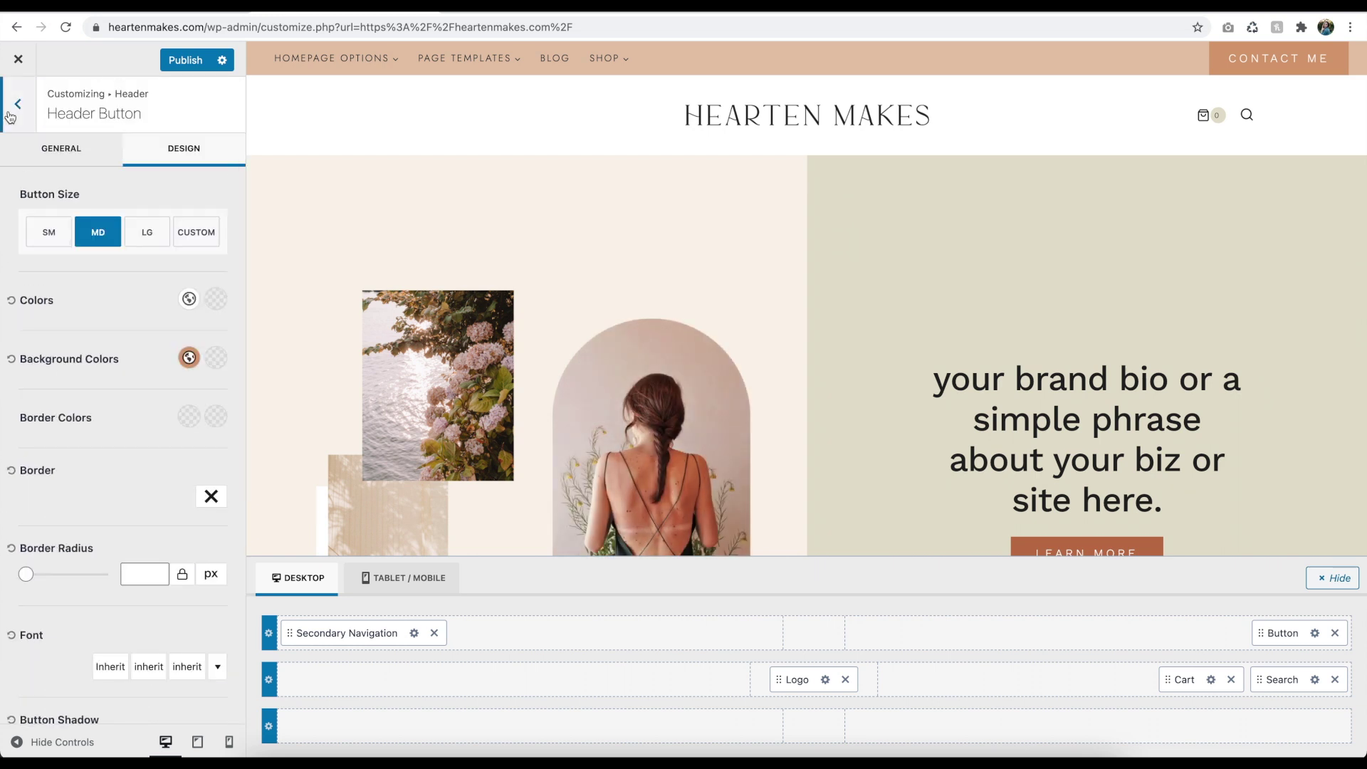
Step: Try the Search and Cart items in the header's top row, swapping them between the navigation and the CONTACT ME button
click(8, 117)
drag(1264, 680, 1198, 630)
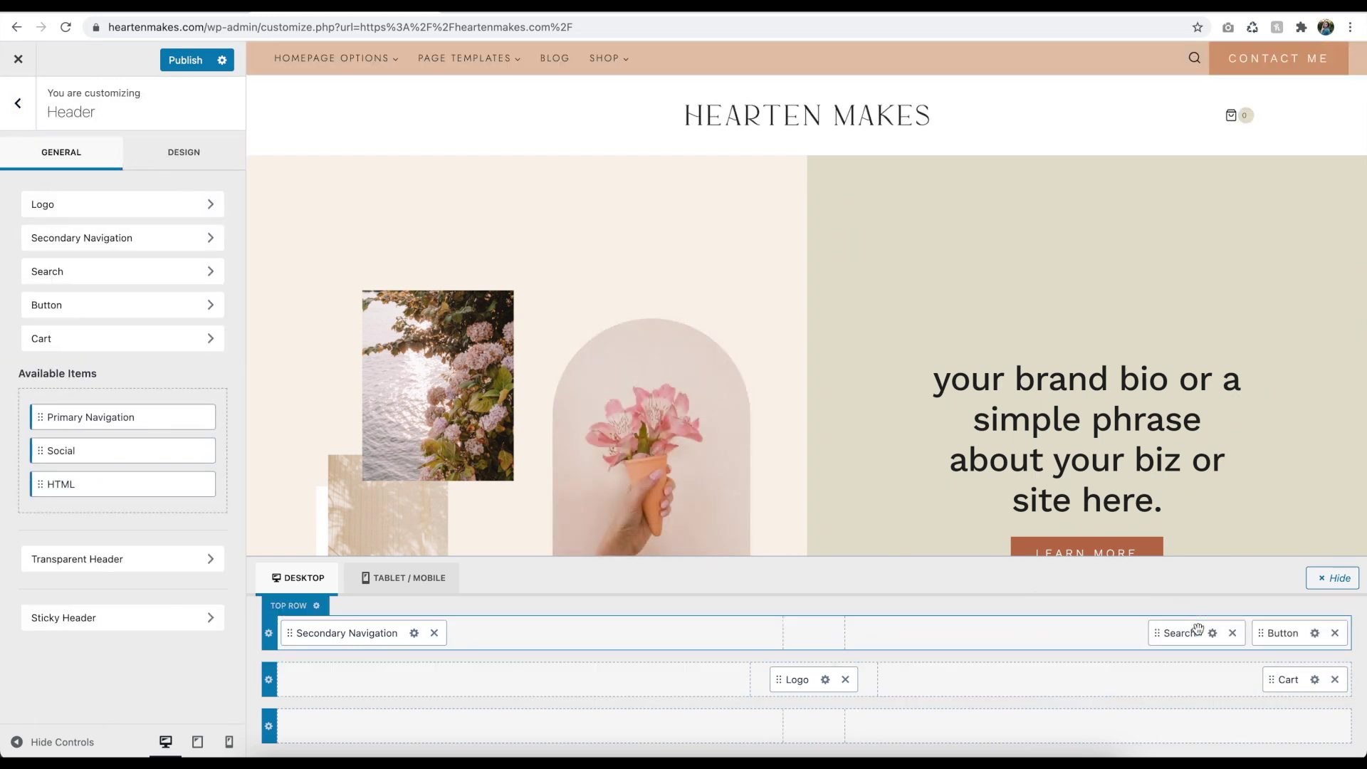
drag(1257, 682, 574, 641)
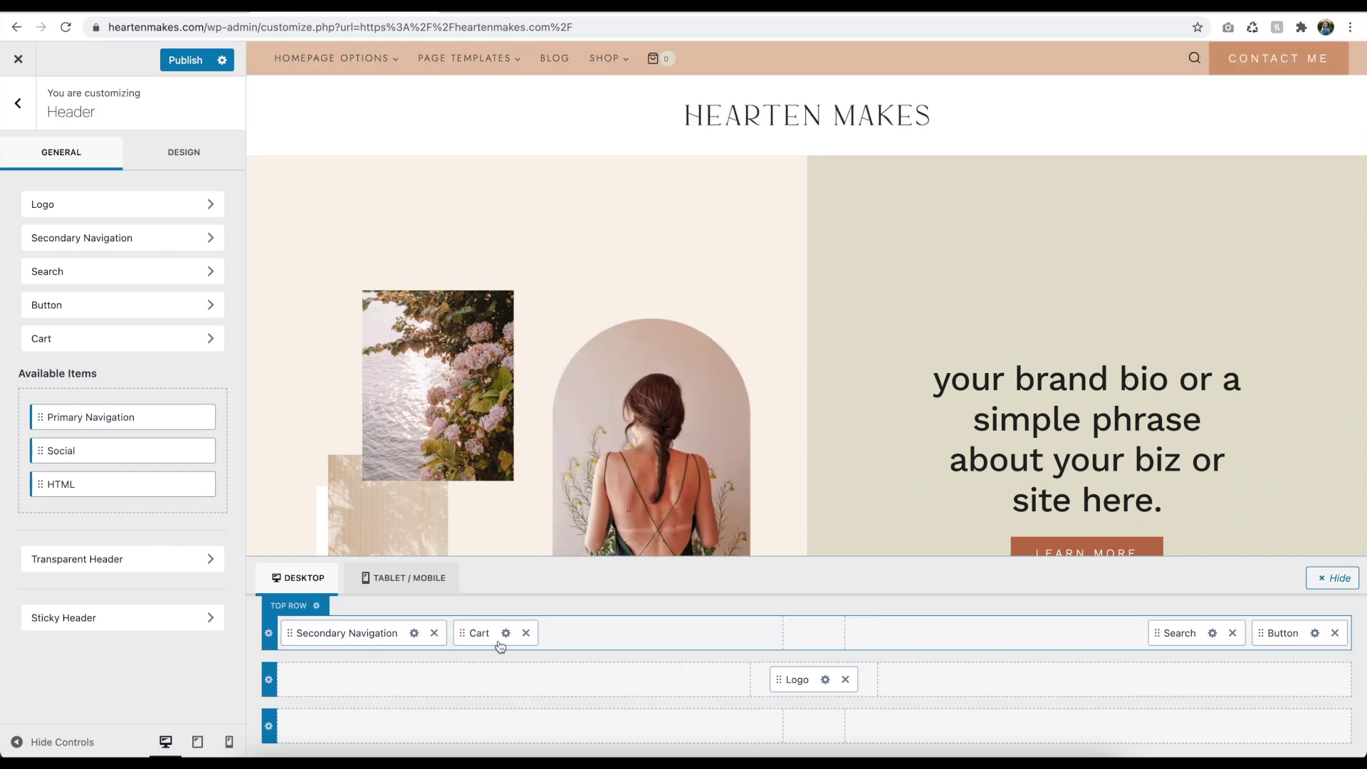
drag(628, 639, 1182, 633)
drag(1089, 630, 461, 634)
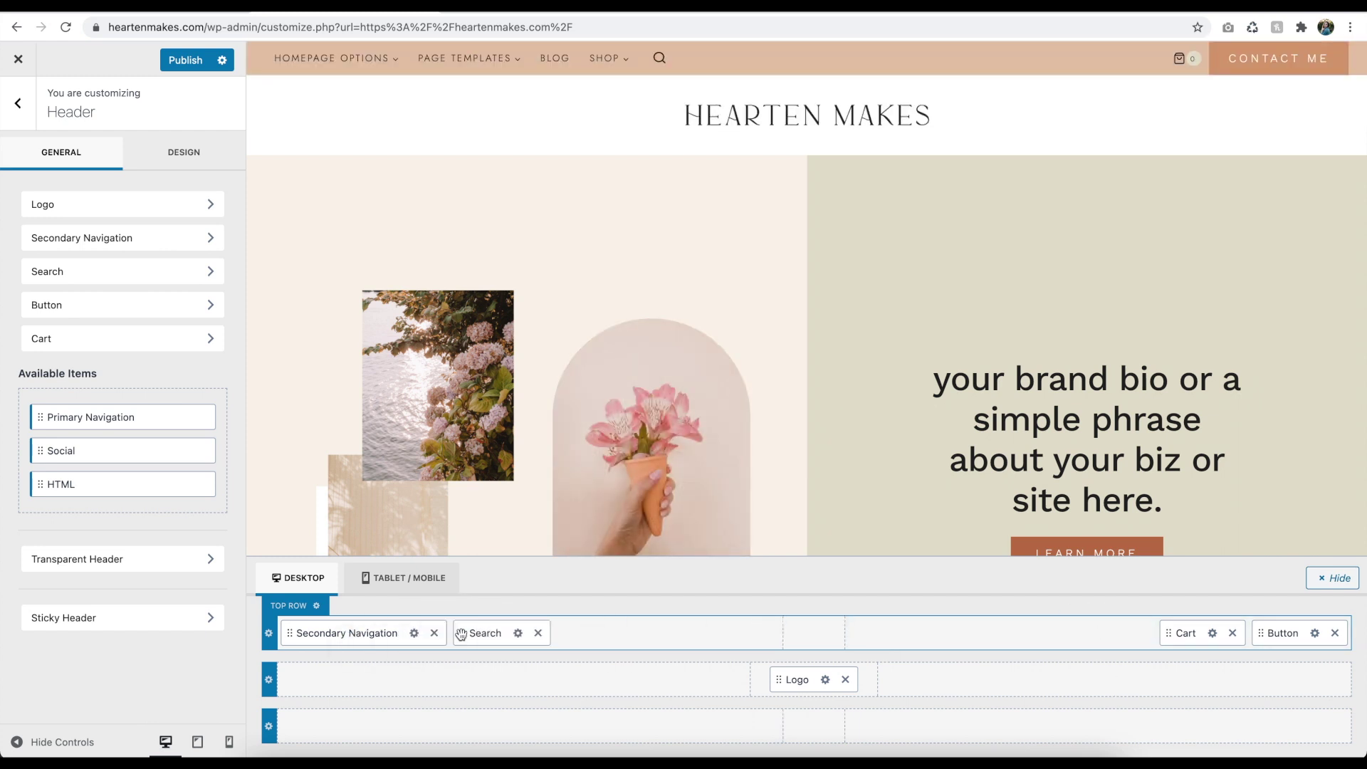
Step: Remove the Cart item from the header and move Search to the far right of the middle row
click(1232, 633)
drag(473, 632, 1292, 678)
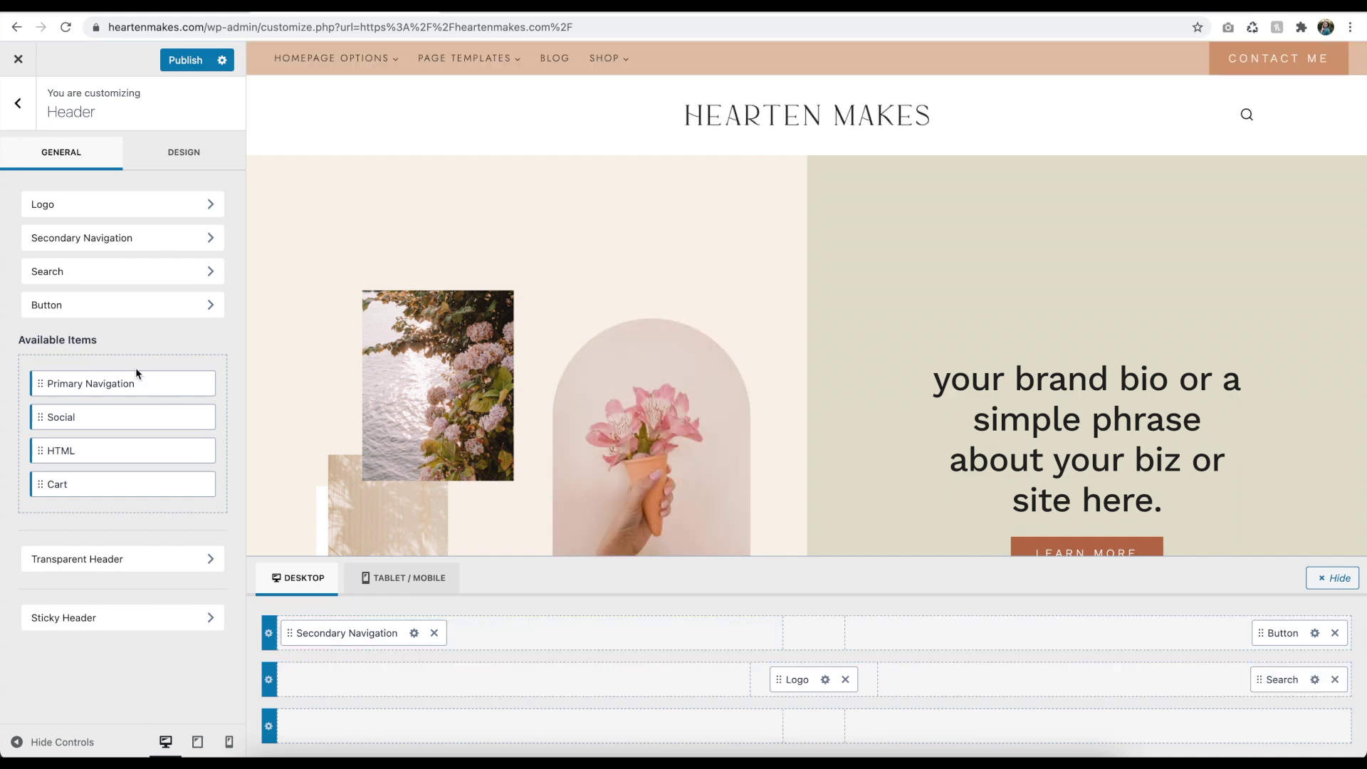
Step: Enable the transparent header and open the settings of the header's top row
click(114, 559)
click(33, 194)
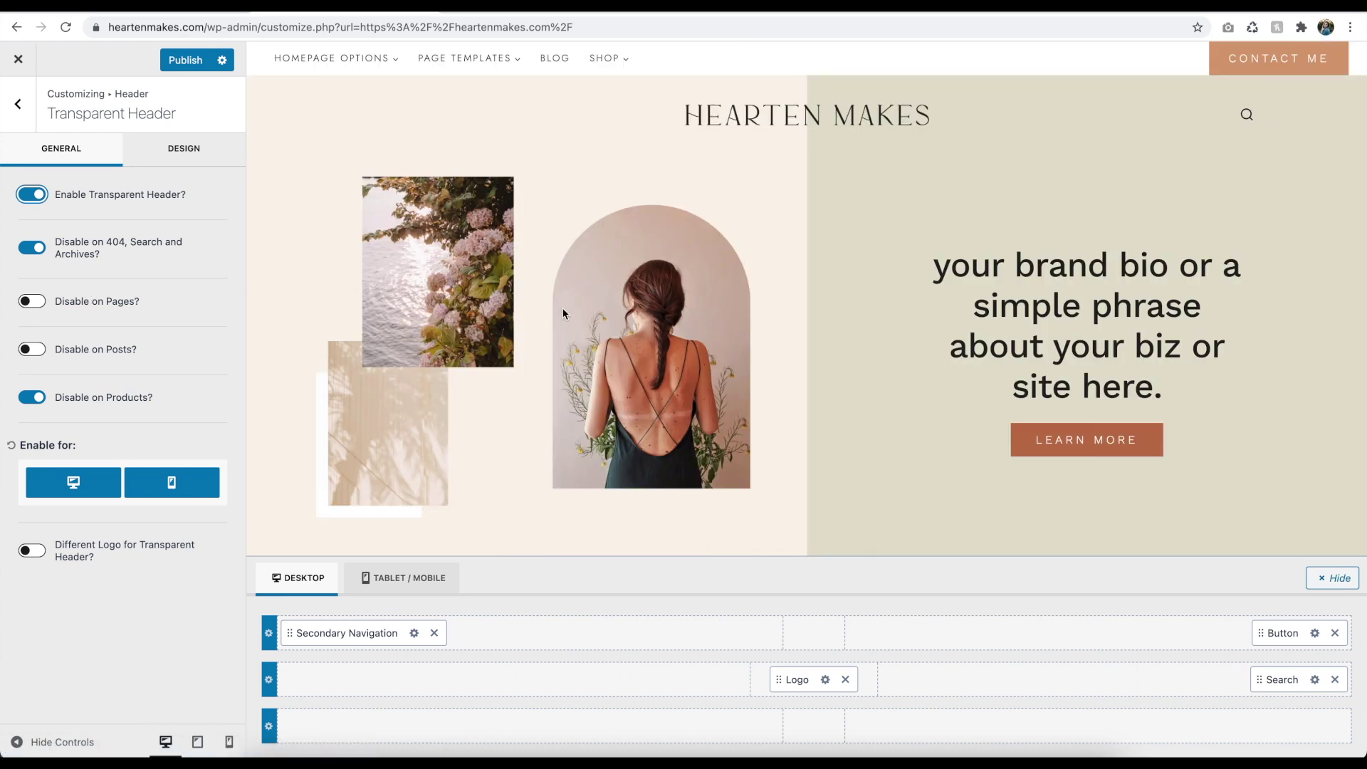
click(347, 633)
click(269, 633)
Step: Try the palette's eighth colour, a pale cream, as the regular Top Row Background
click(208, 236)
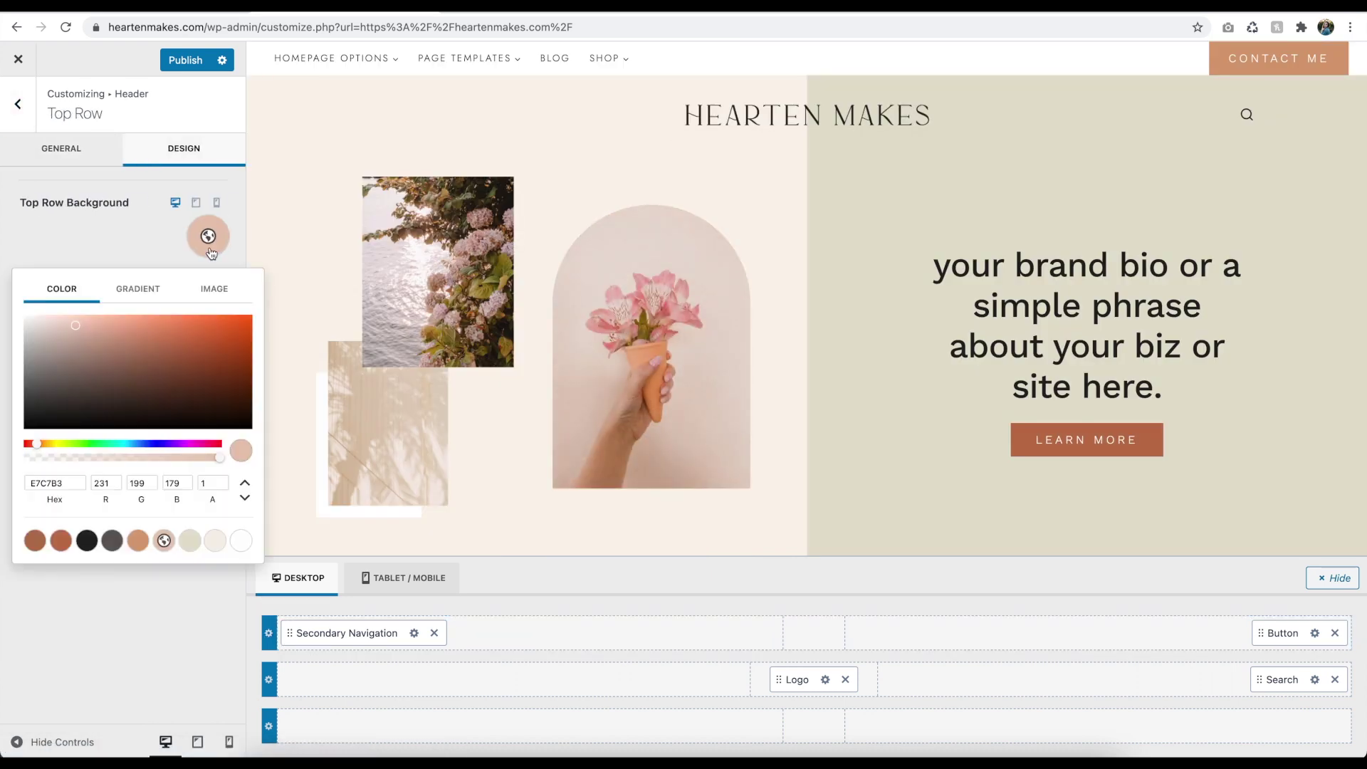
click(216, 538)
click(213, 216)
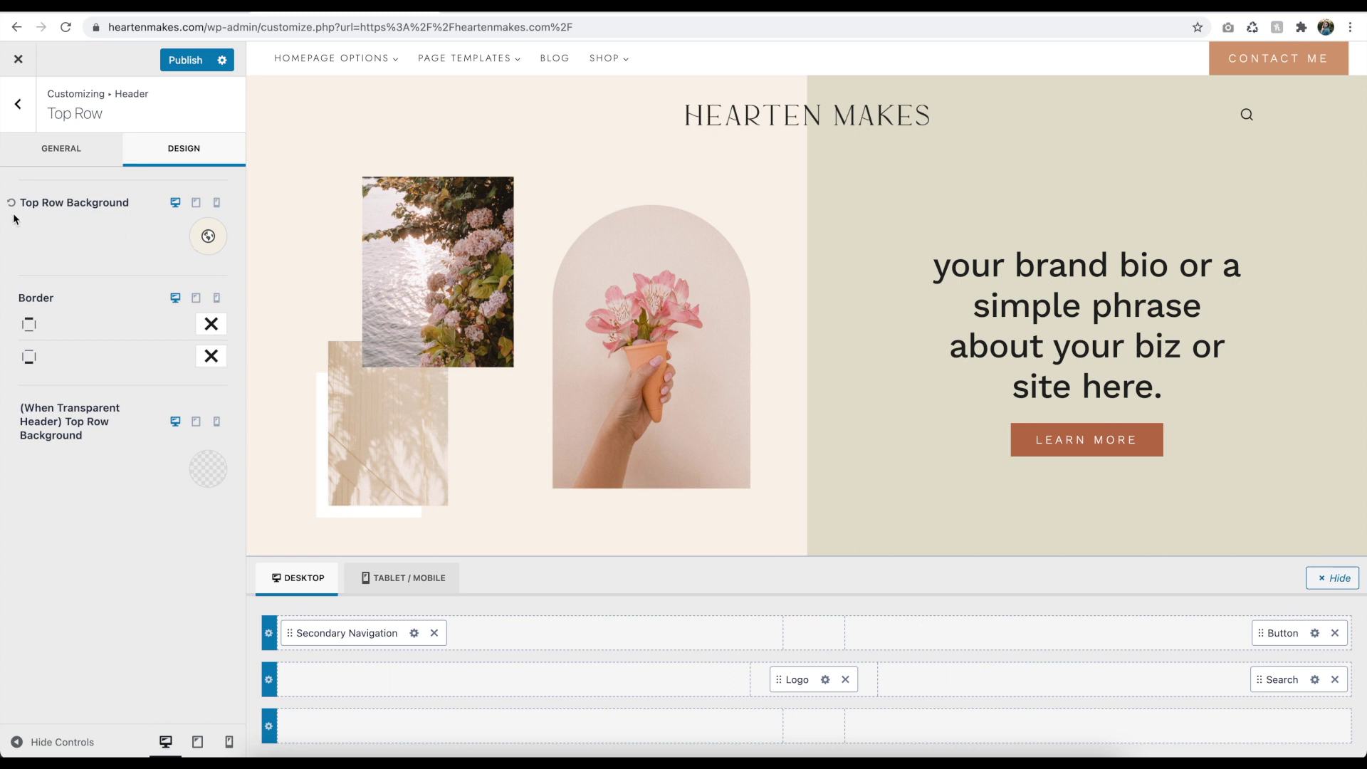
Step: Set the transparent header's Top Row Background to the palette's sixth colour, a light peach, after trying white
click(208, 468)
click(218, 420)
click(241, 417)
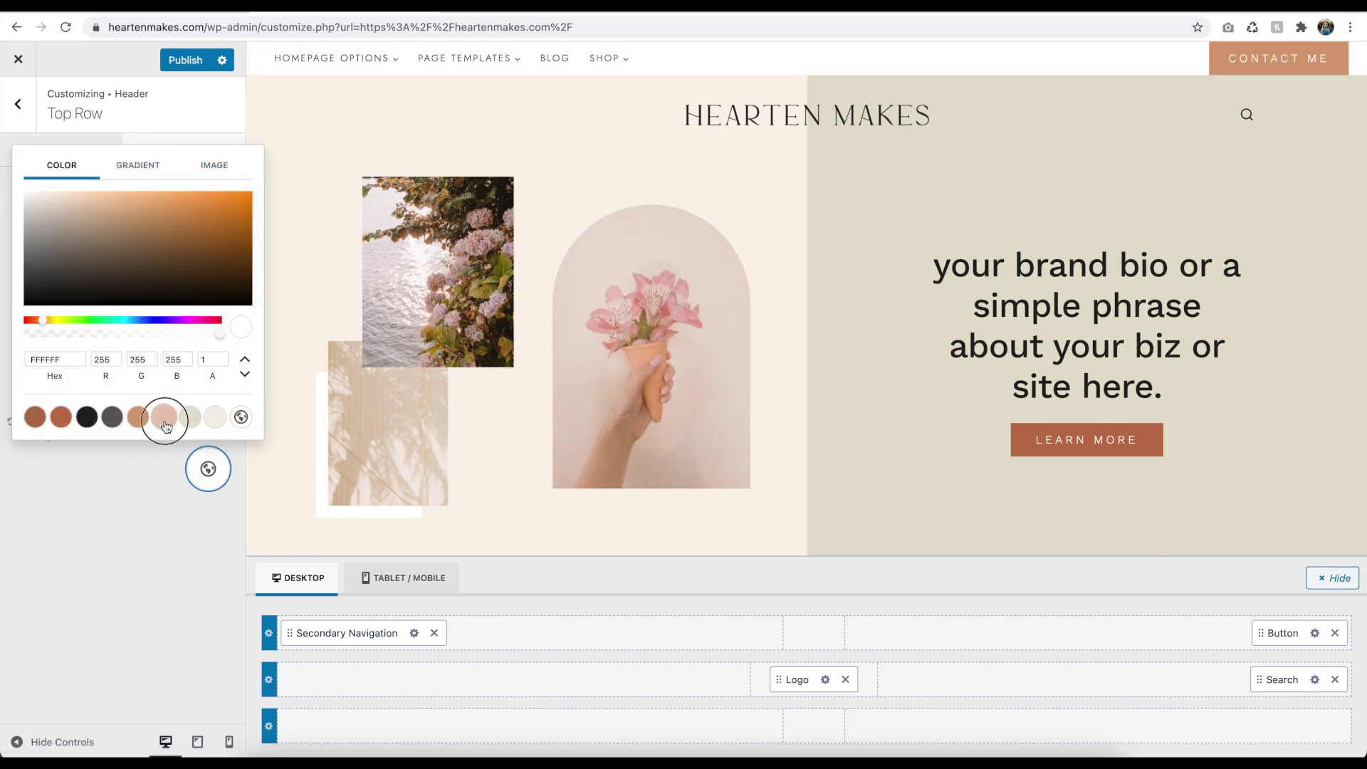
click(164, 420)
click(129, 477)
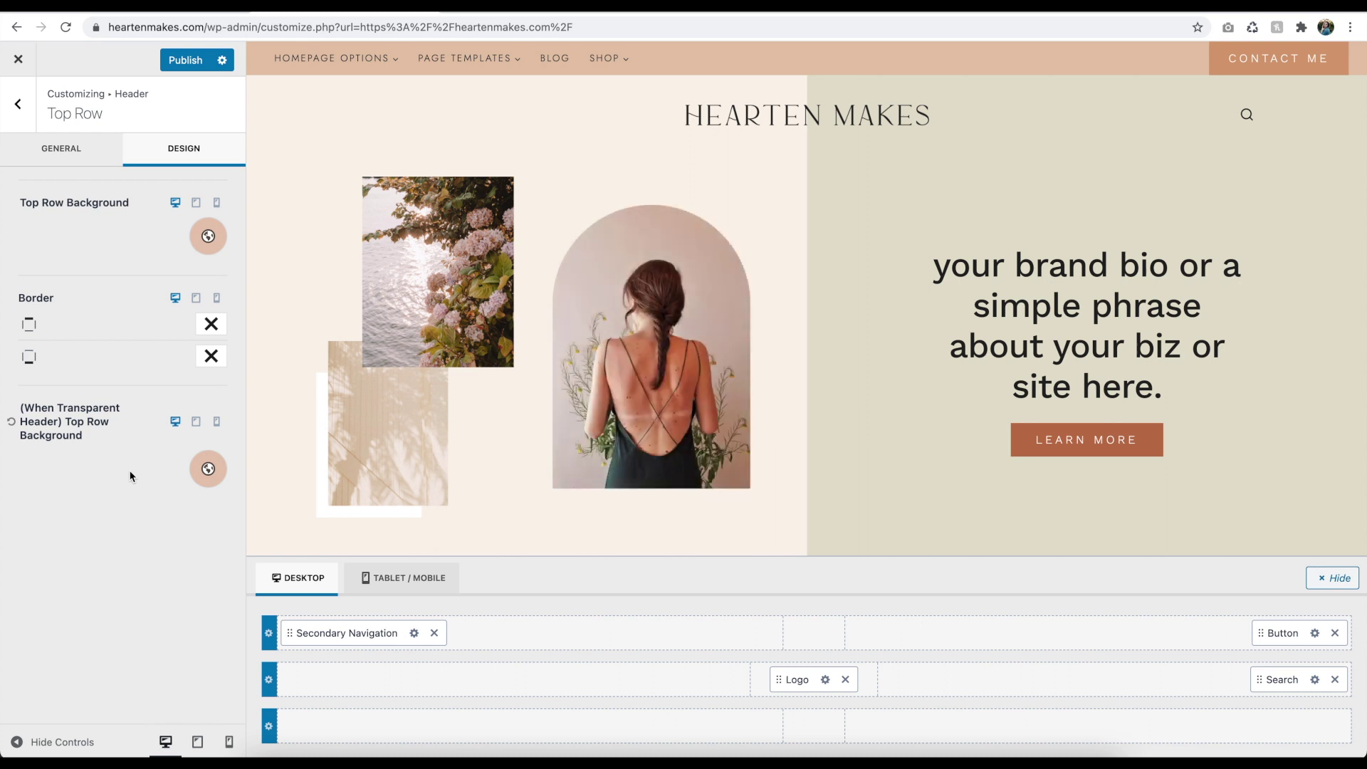
Step: Set the top row's minimum height to 50 px
click(62, 149)
click(183, 318)
click(184, 318)
click(184, 324)
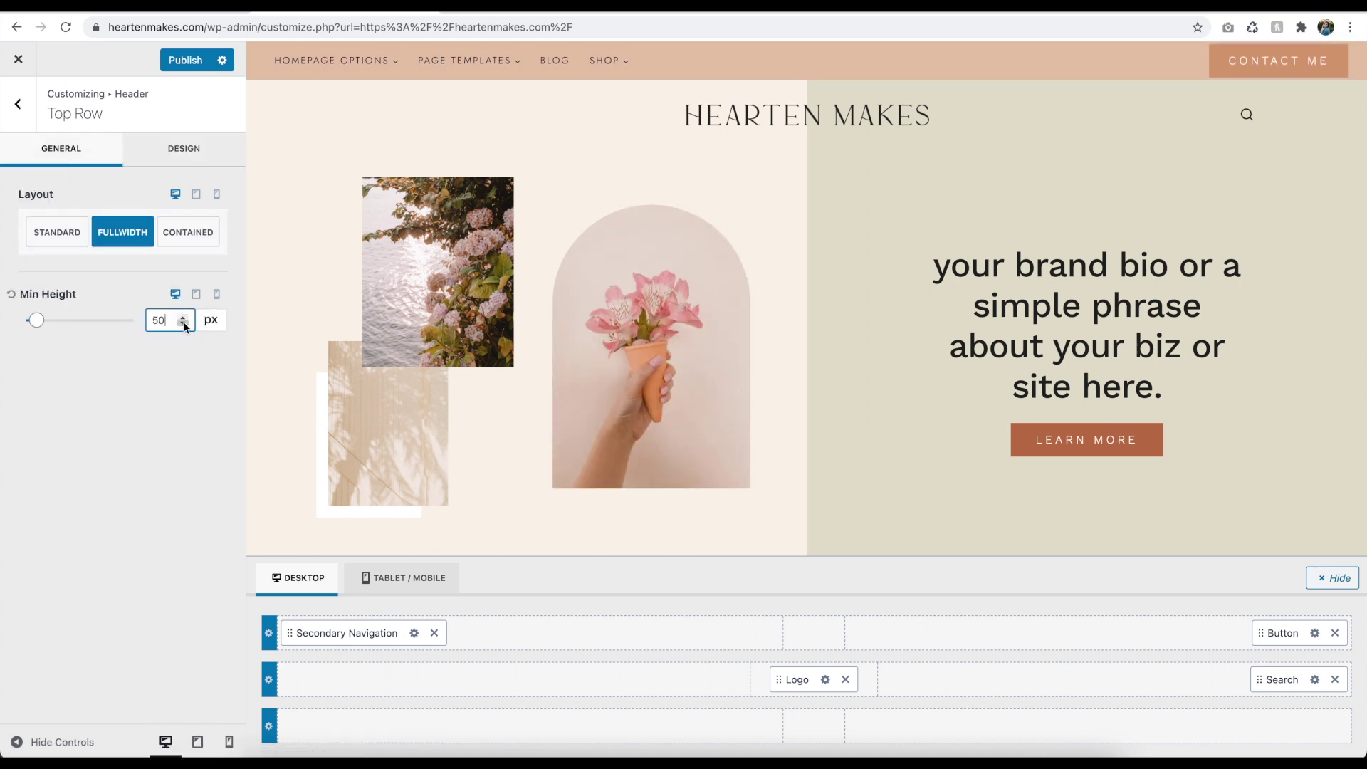
Step: Set the Sticky Header Background to the palette's seventh colour, a light sage beige, and check it while scrolling the page
click(18, 104)
click(111, 617)
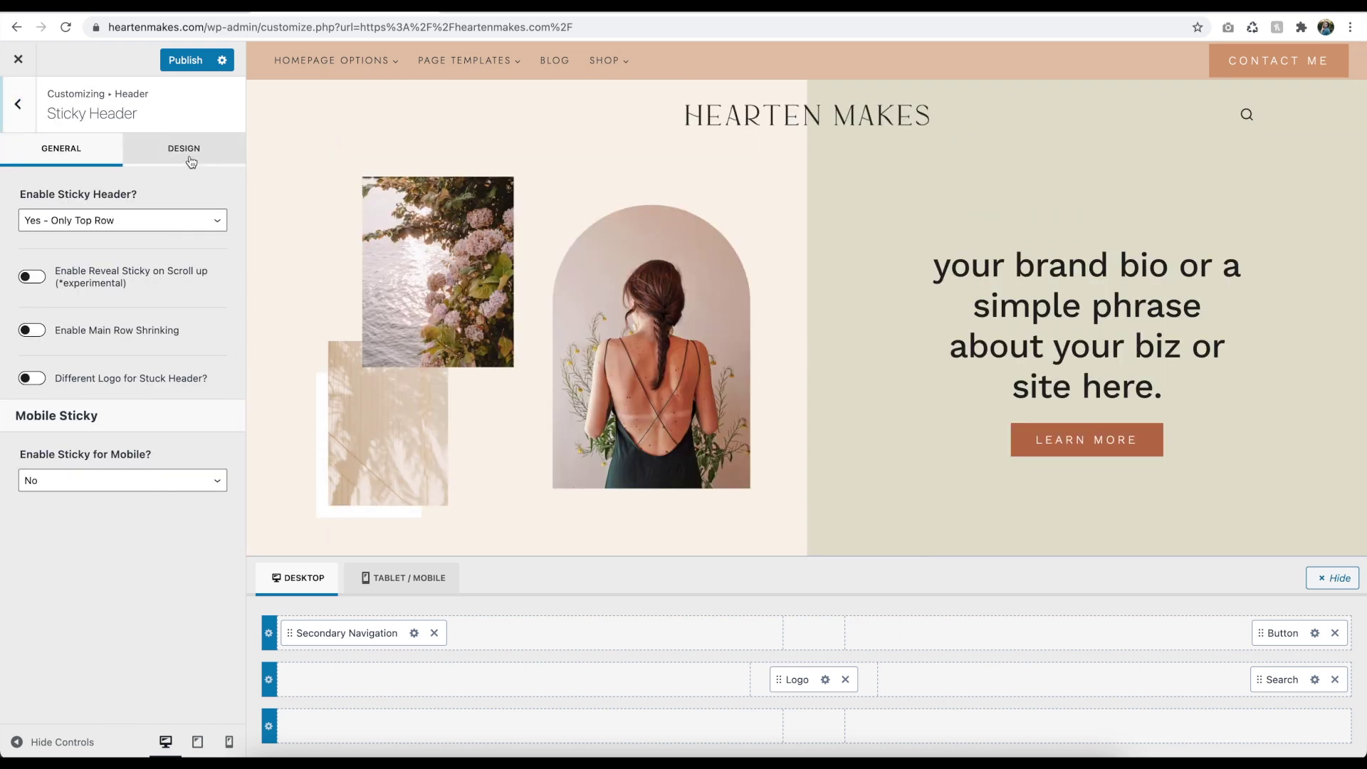
click(187, 151)
scroll(158, 260, down, 1)
scroll(158, 260, down, 3)
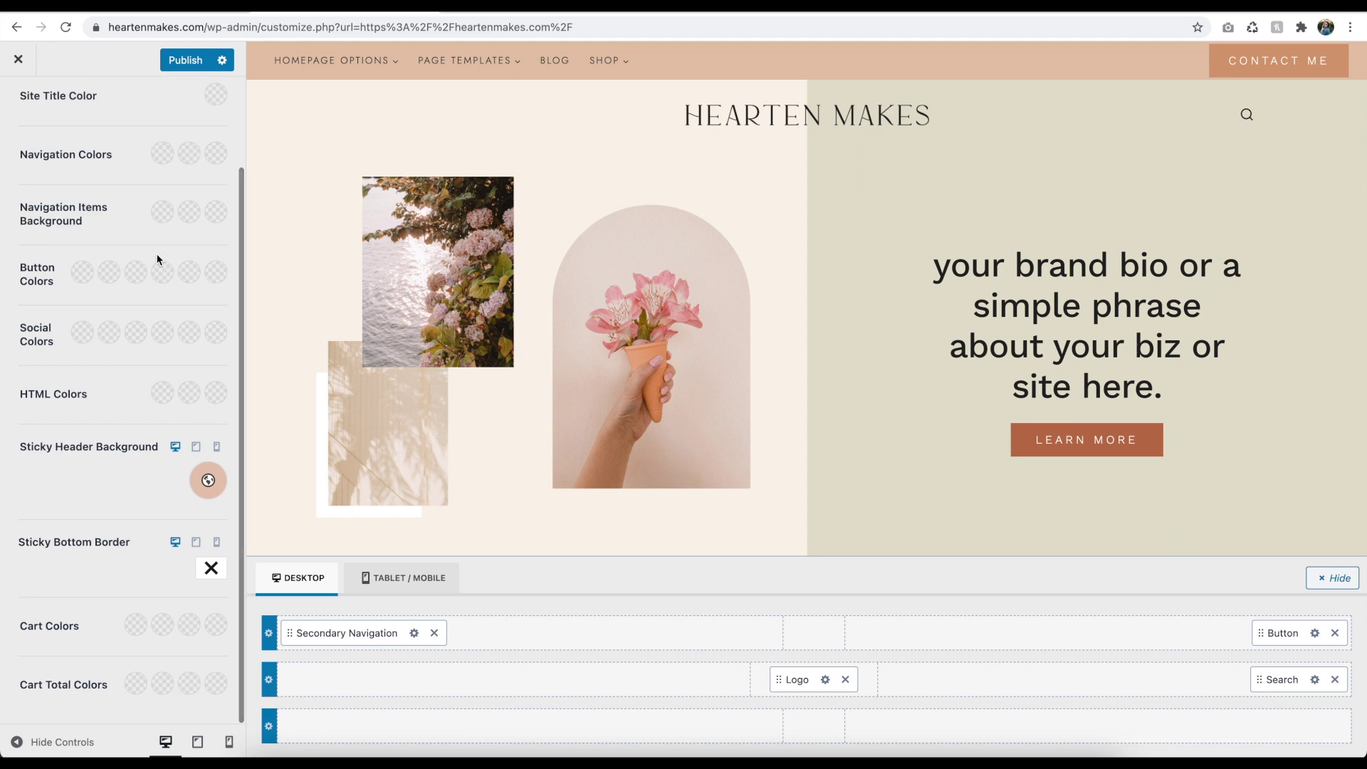
scroll(158, 260, up, 4)
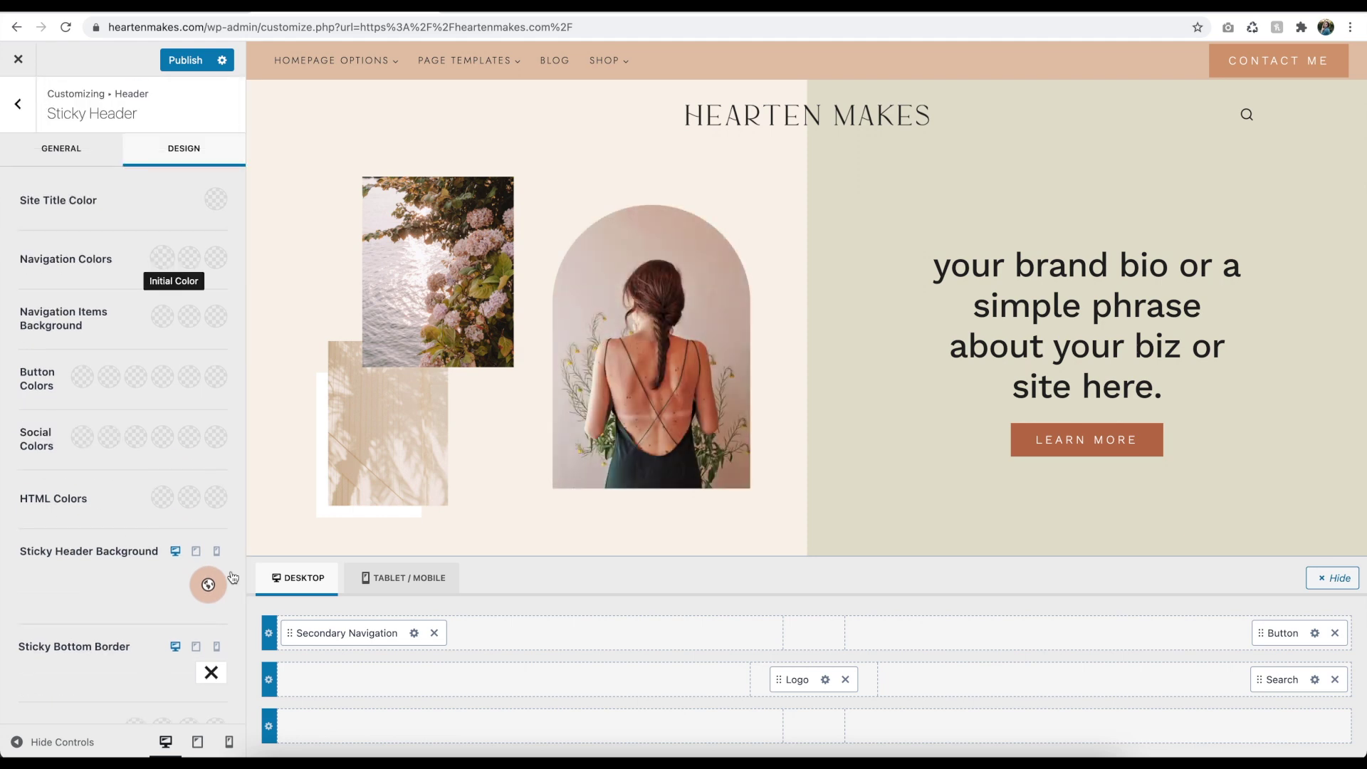
click(208, 584)
click(191, 532)
click(507, 360)
scroll(507, 361, down, 8)
scroll(507, 360, up, 8)
scroll(507, 353, down, 8)
scroll(506, 353, up, 8)
click(29, 119)
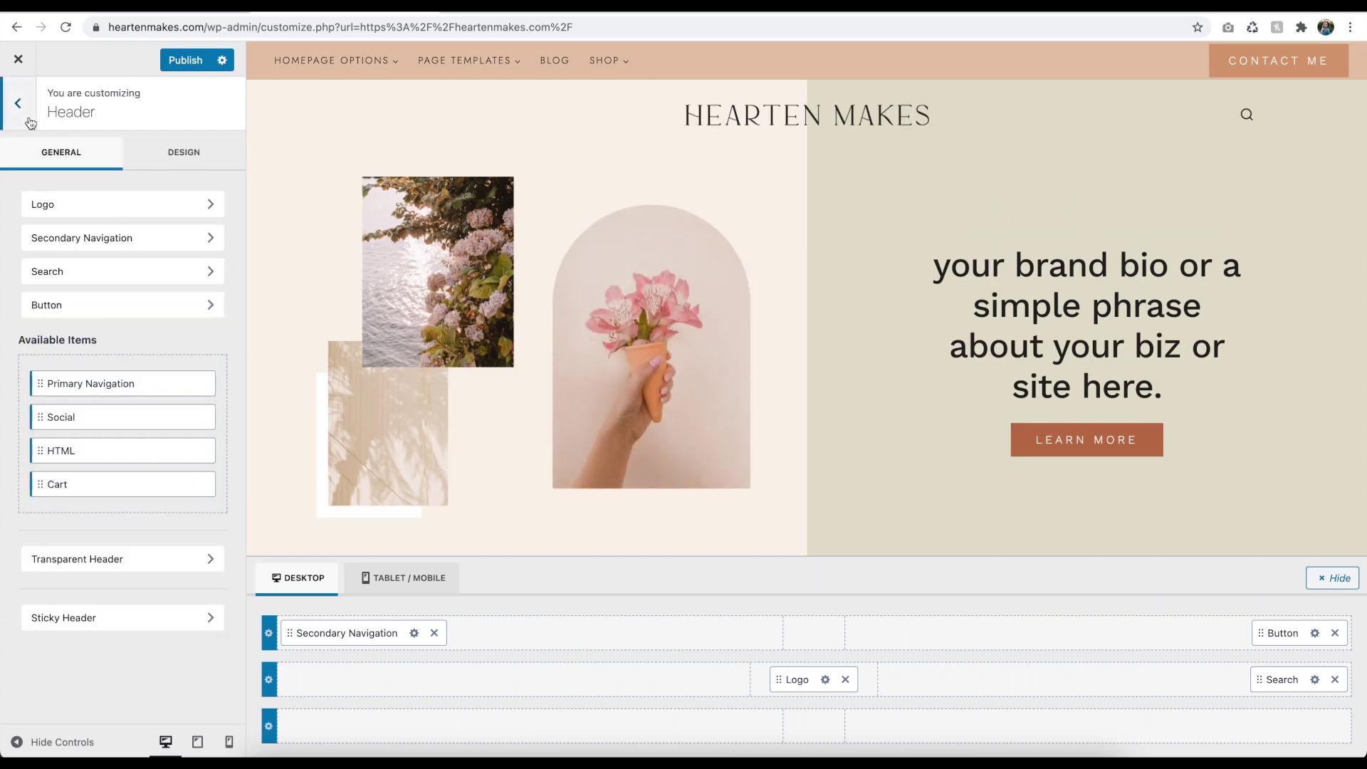
Step: Look over the General Layout settings for content width, spacing and boxed posts
click(28, 121)
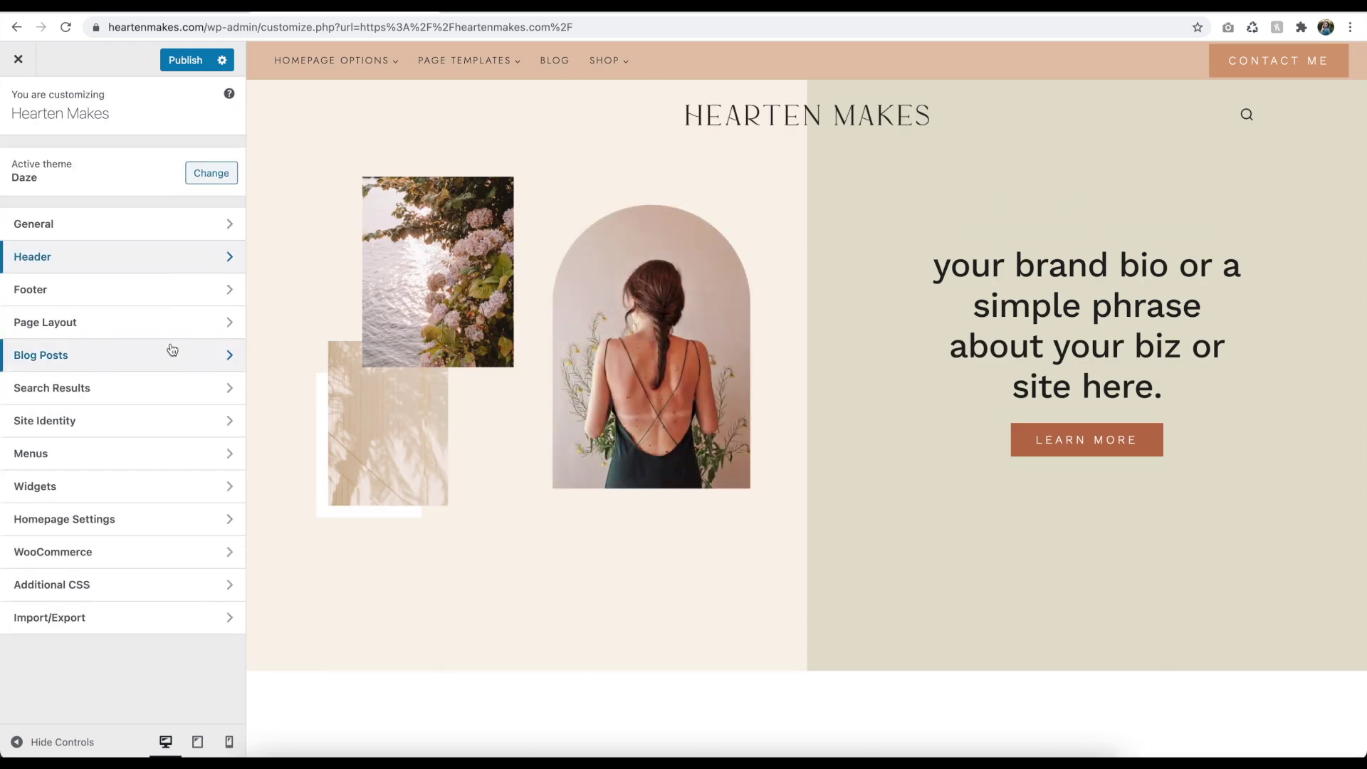
click(122, 226)
click(104, 159)
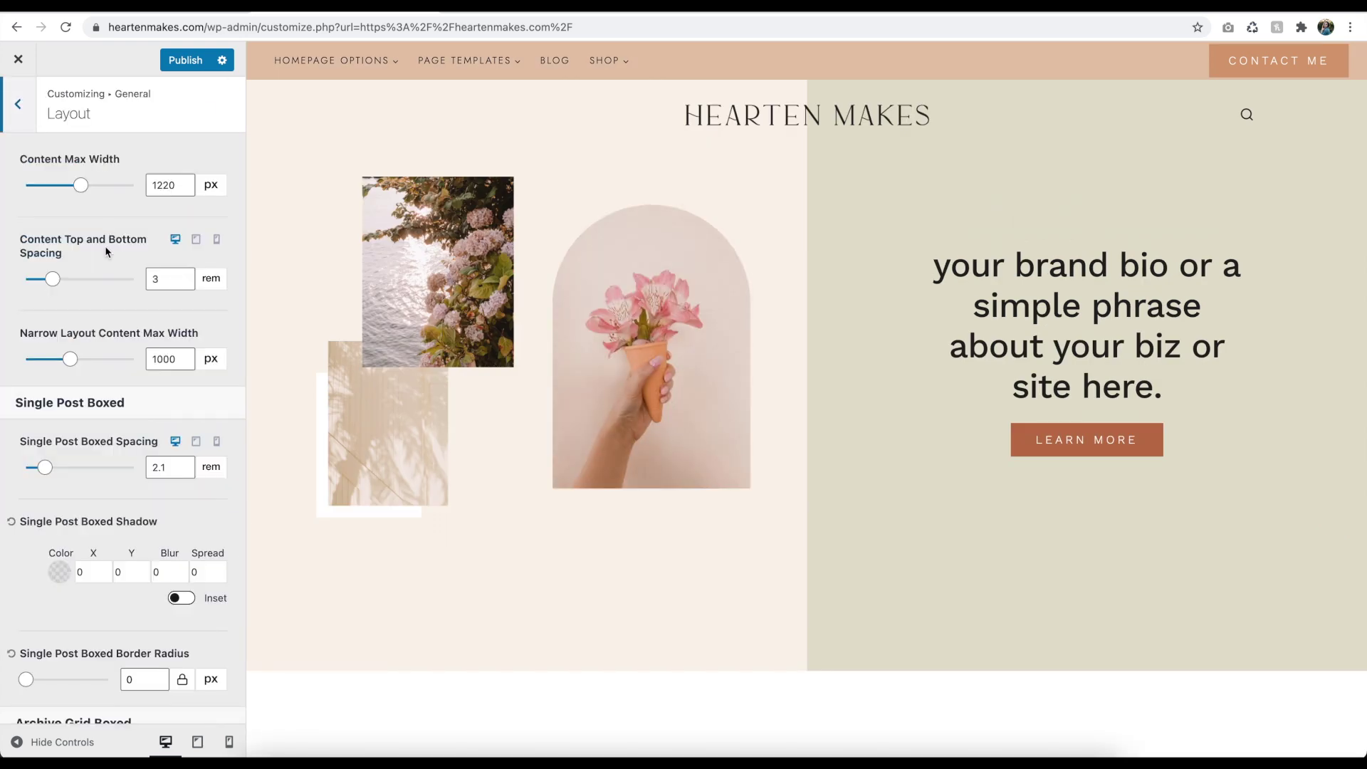
scroll(105, 246, down, 5)
scroll(105, 245, up, 5)
click(27, 120)
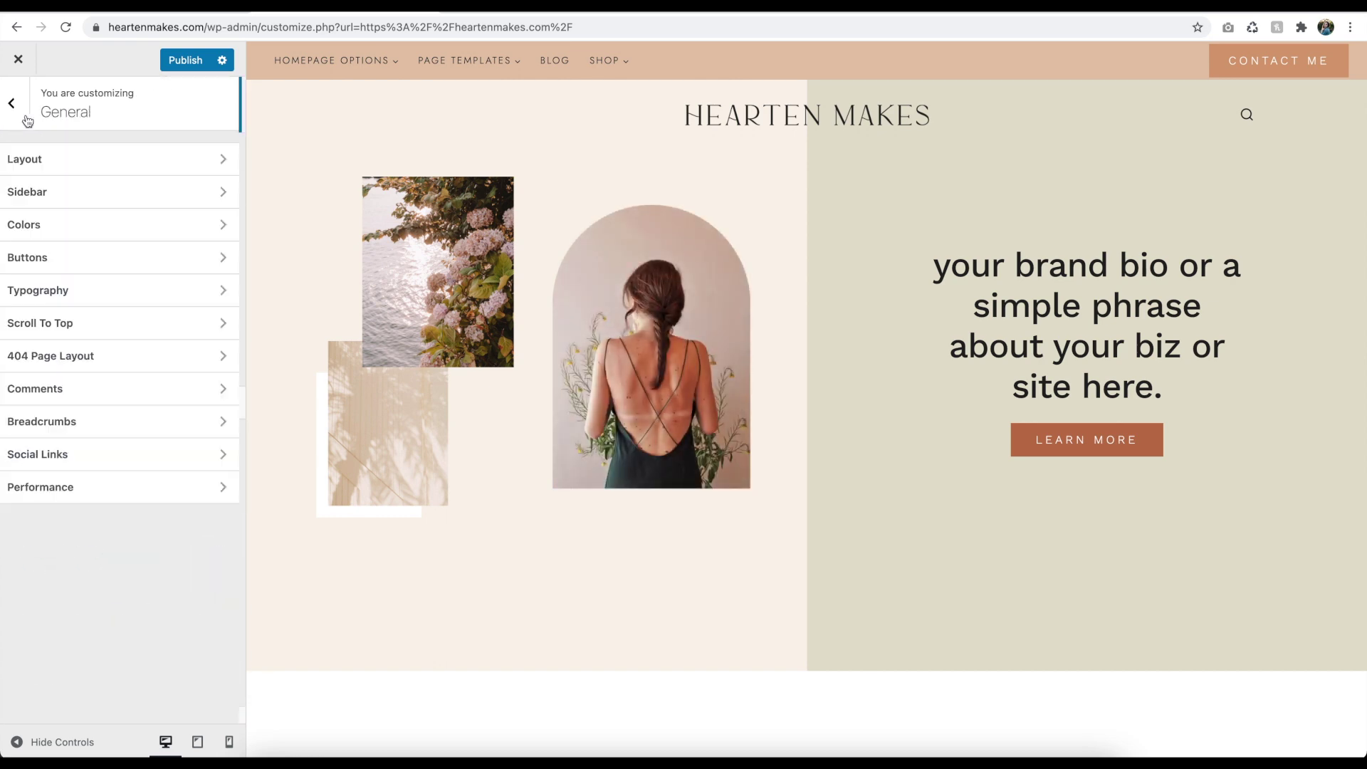
Step: Look through the general Page Layout options, including the page title layout, container width, alignment and title elements
click(17, 105)
click(79, 326)
scroll(73, 332, down, 6)
scroll(74, 332, down, 5)
click(172, 578)
click(96, 580)
scroll(195, 212, up, 5)
scroll(178, 235, up, 3)
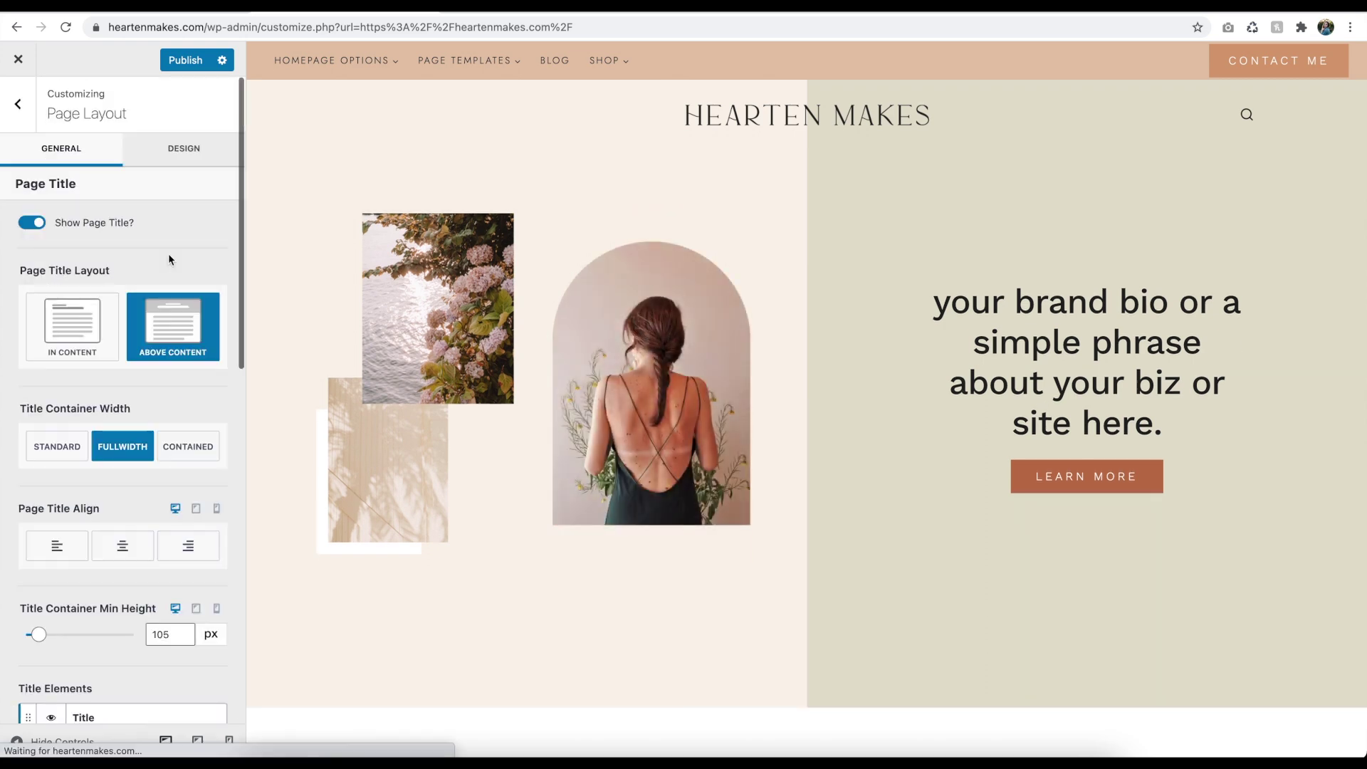
Step: Review the Page Layout design options for the page title, breadcrumb and meta fonts and colours
click(192, 147)
scroll(152, 332, down, 5)
scroll(152, 335, up, 5)
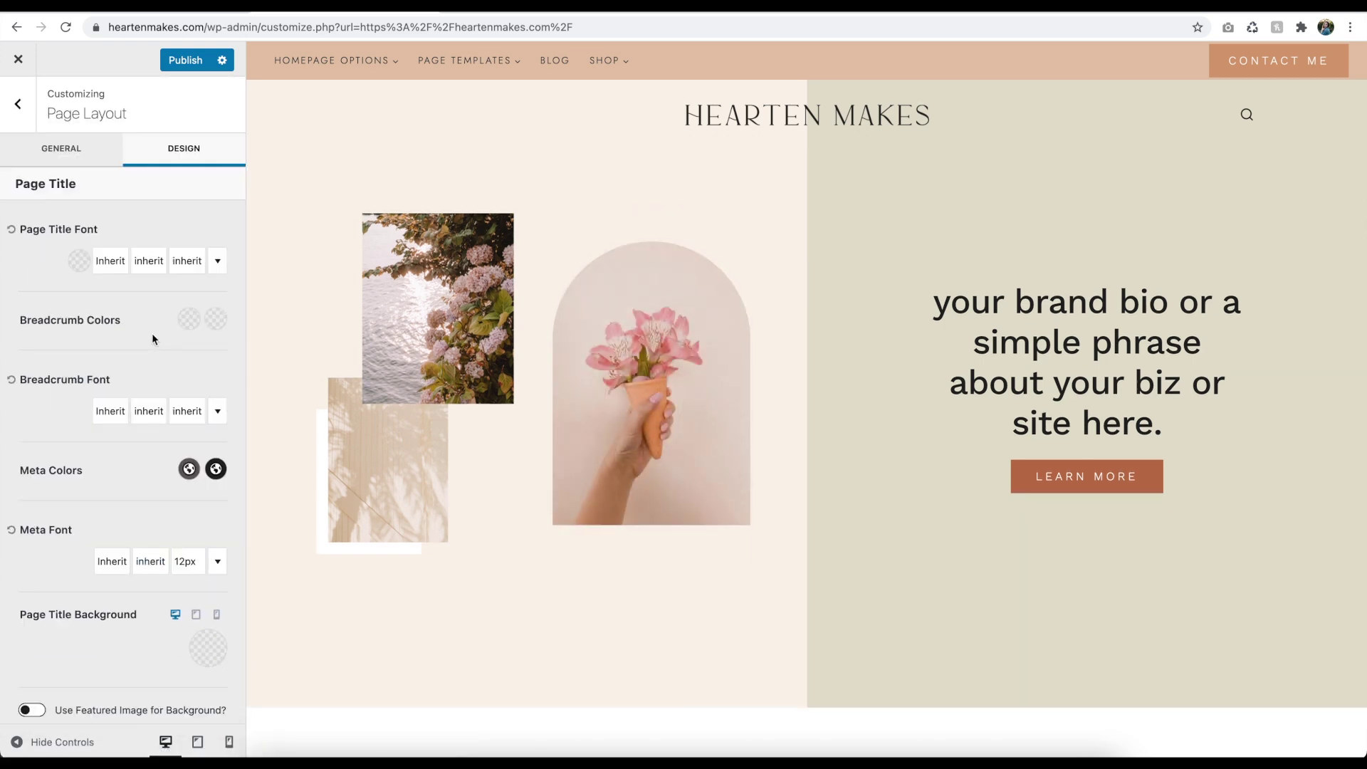
scroll(605, 290, down, 10)
scroll(605, 291, up, 10)
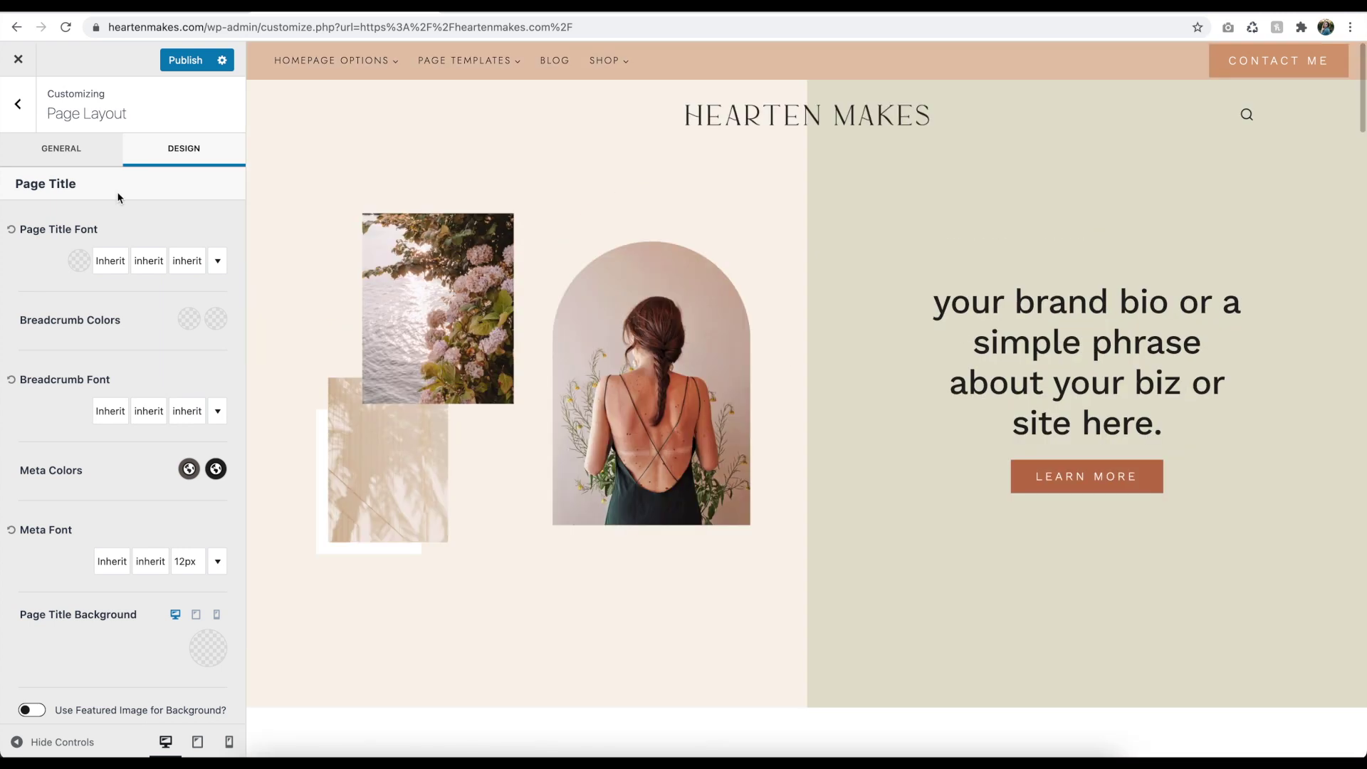
click(57, 147)
click(30, 129)
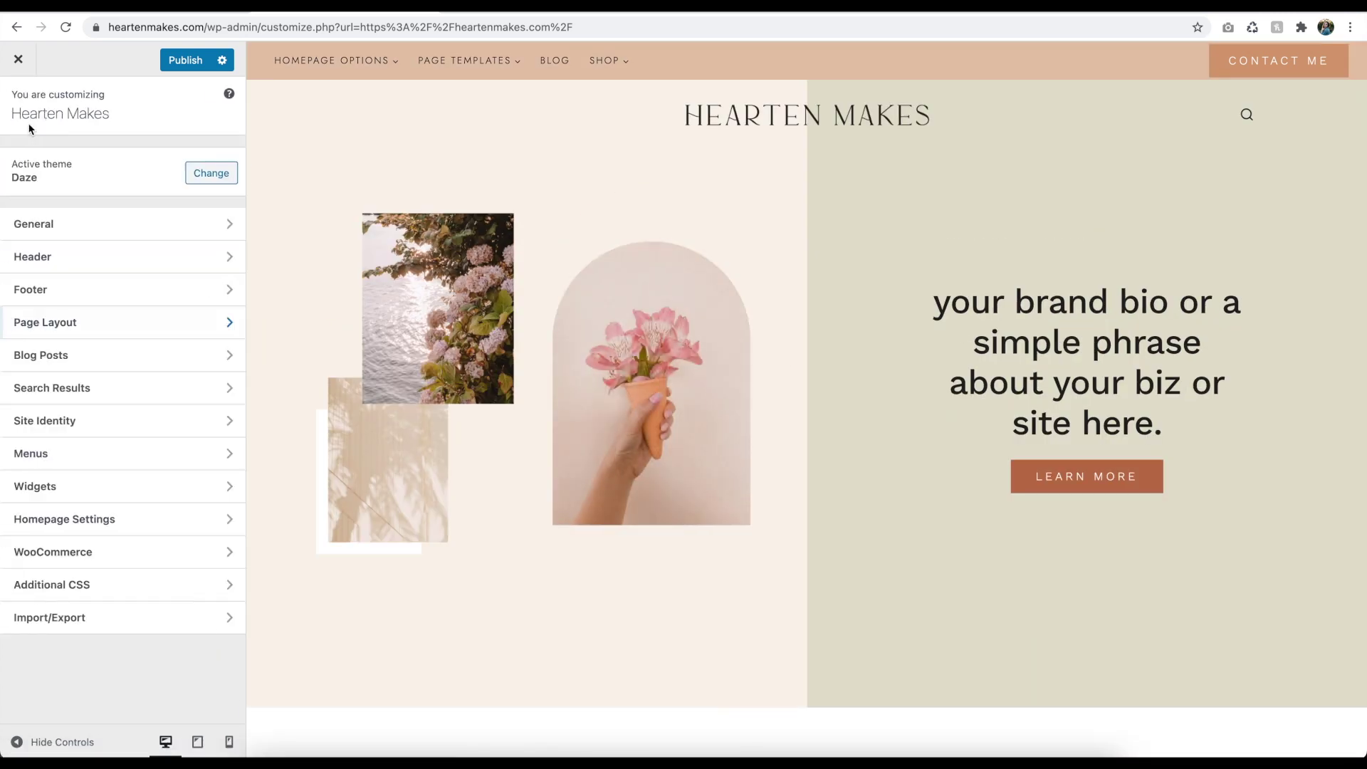
Step: Open the Blog Posts settings and load the site's Blog page in the preview
click(80, 357)
click(559, 62)
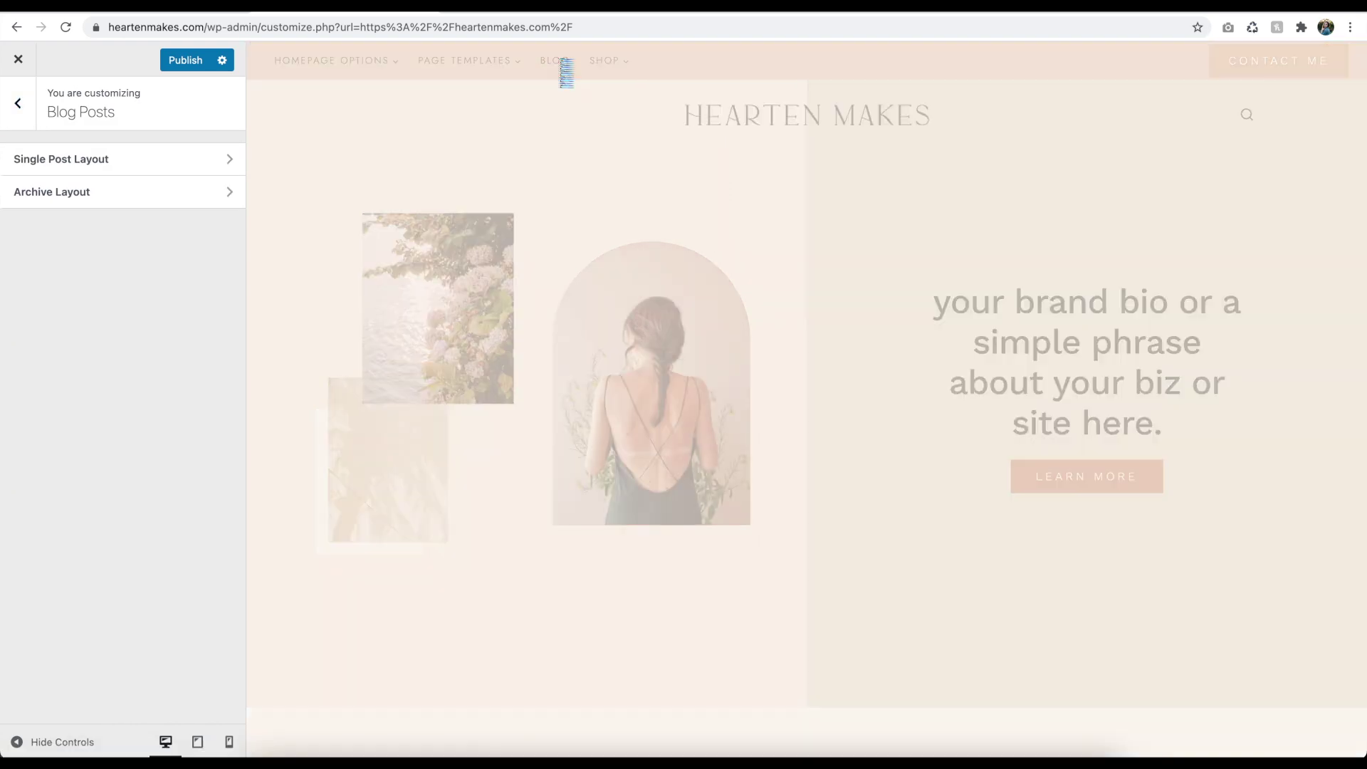
click(127, 165)
click(24, 116)
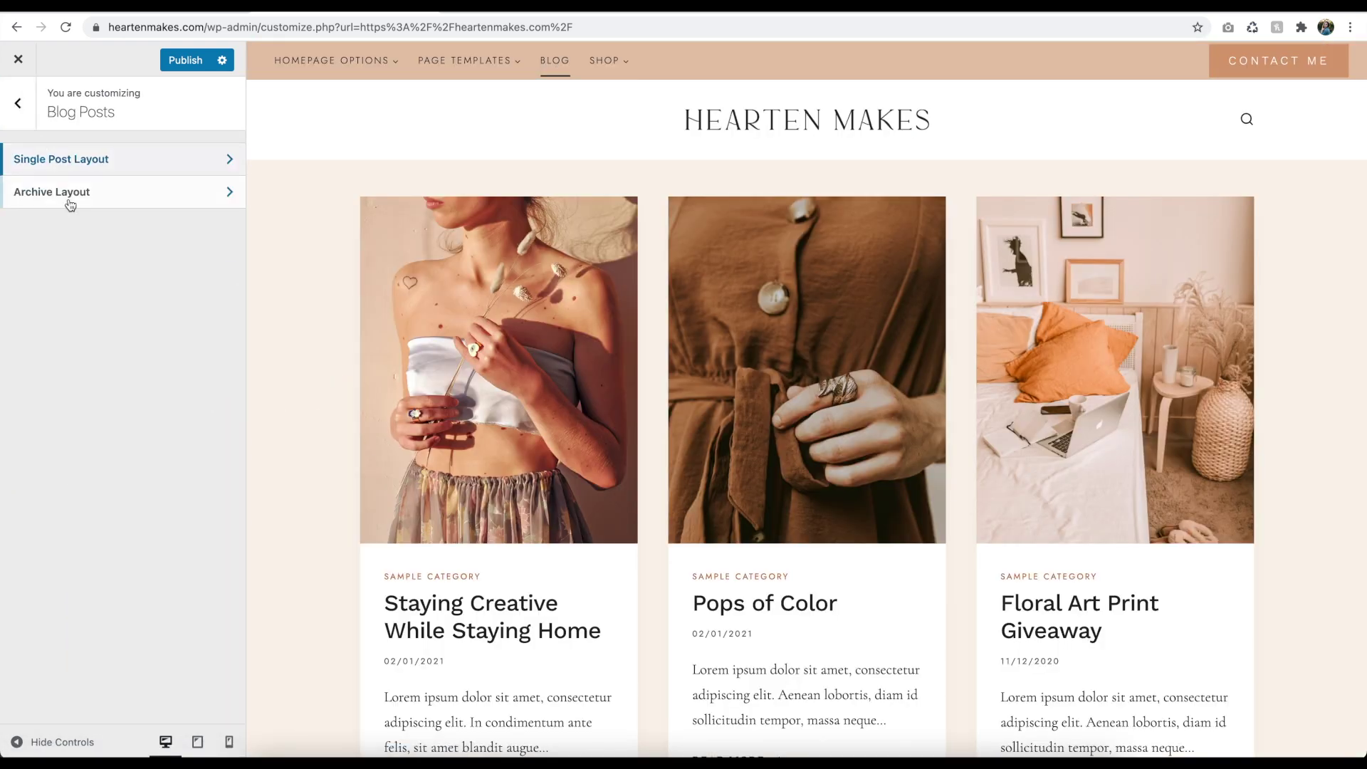
Step: Turn on Show Archive Title in the blog's Archive Layout settings
click(70, 205)
scroll(196, 378, down, 2)
scroll(196, 379, up, 2)
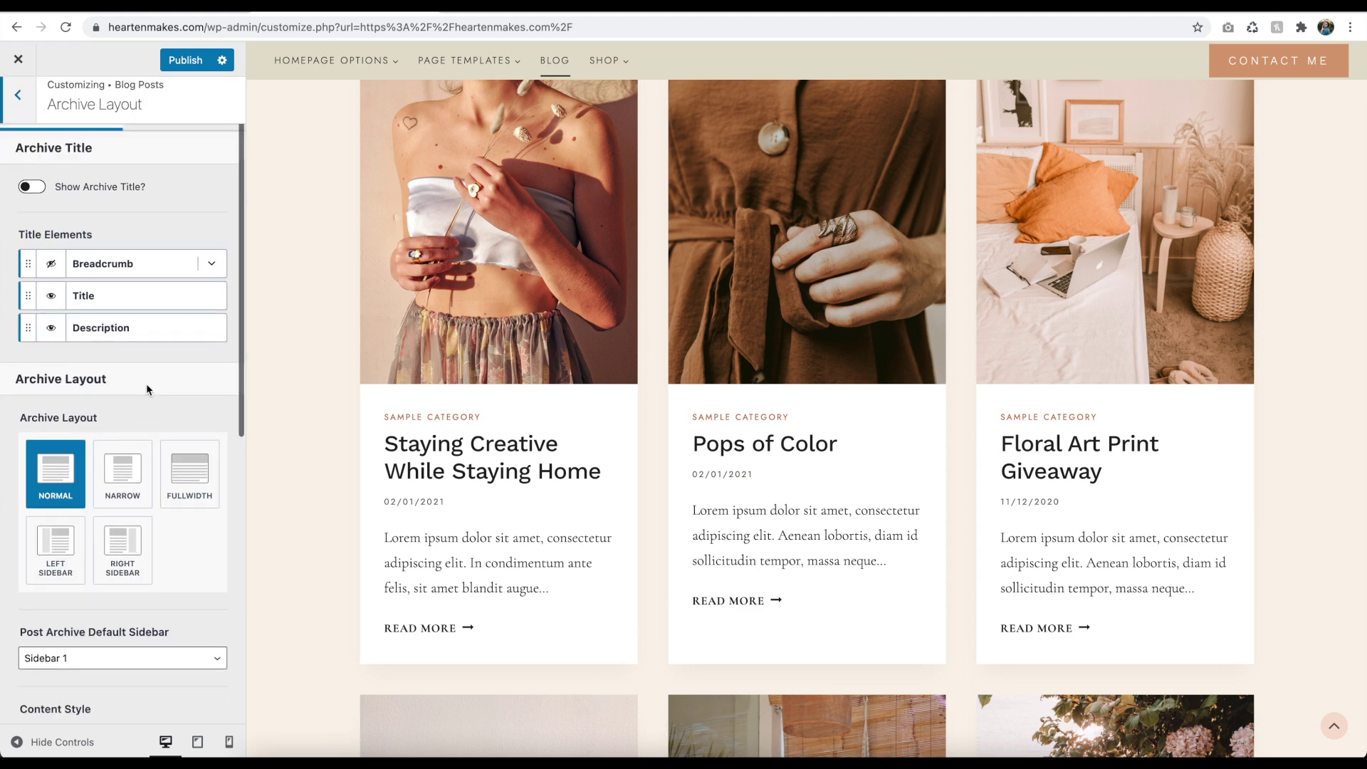
click(32, 221)
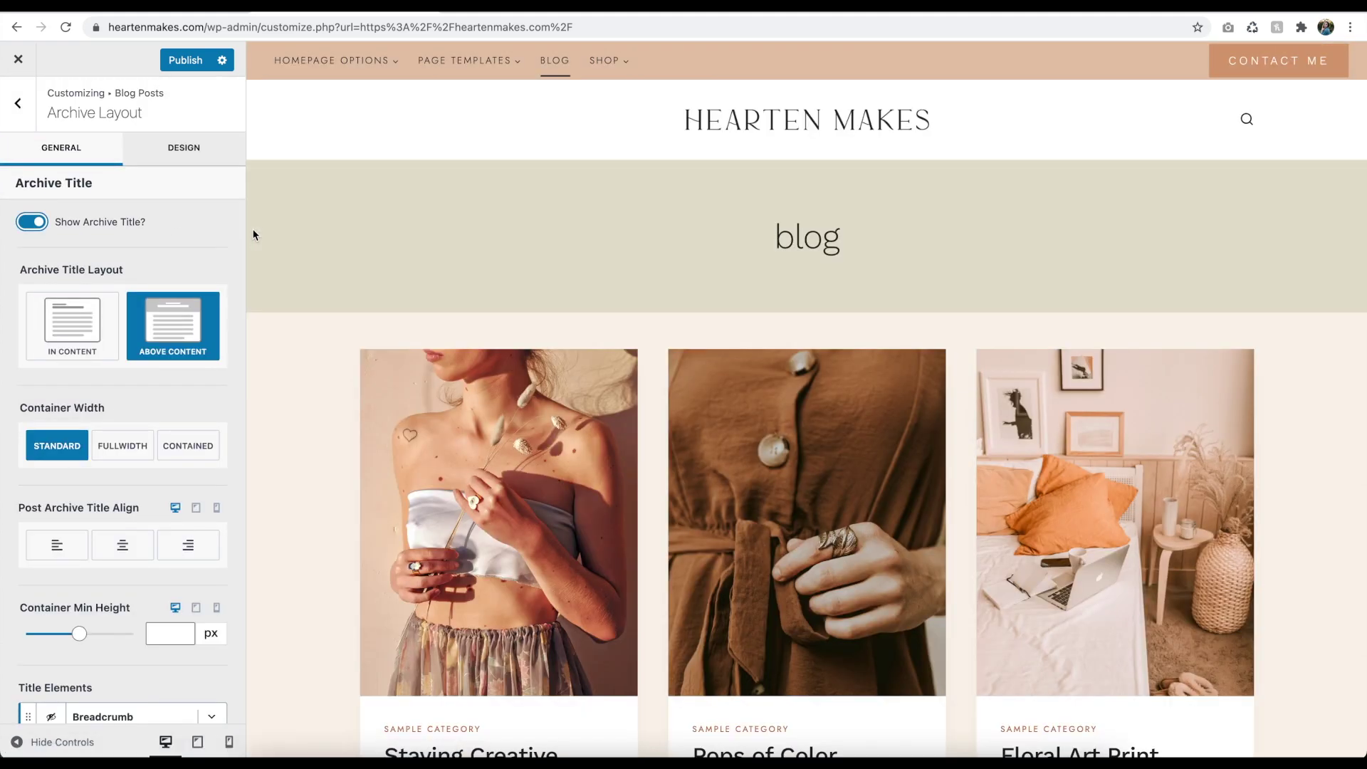
Step: Set the blog archive's content style to Unboxed with 4 post columns
scroll(91, 296, down, 5)
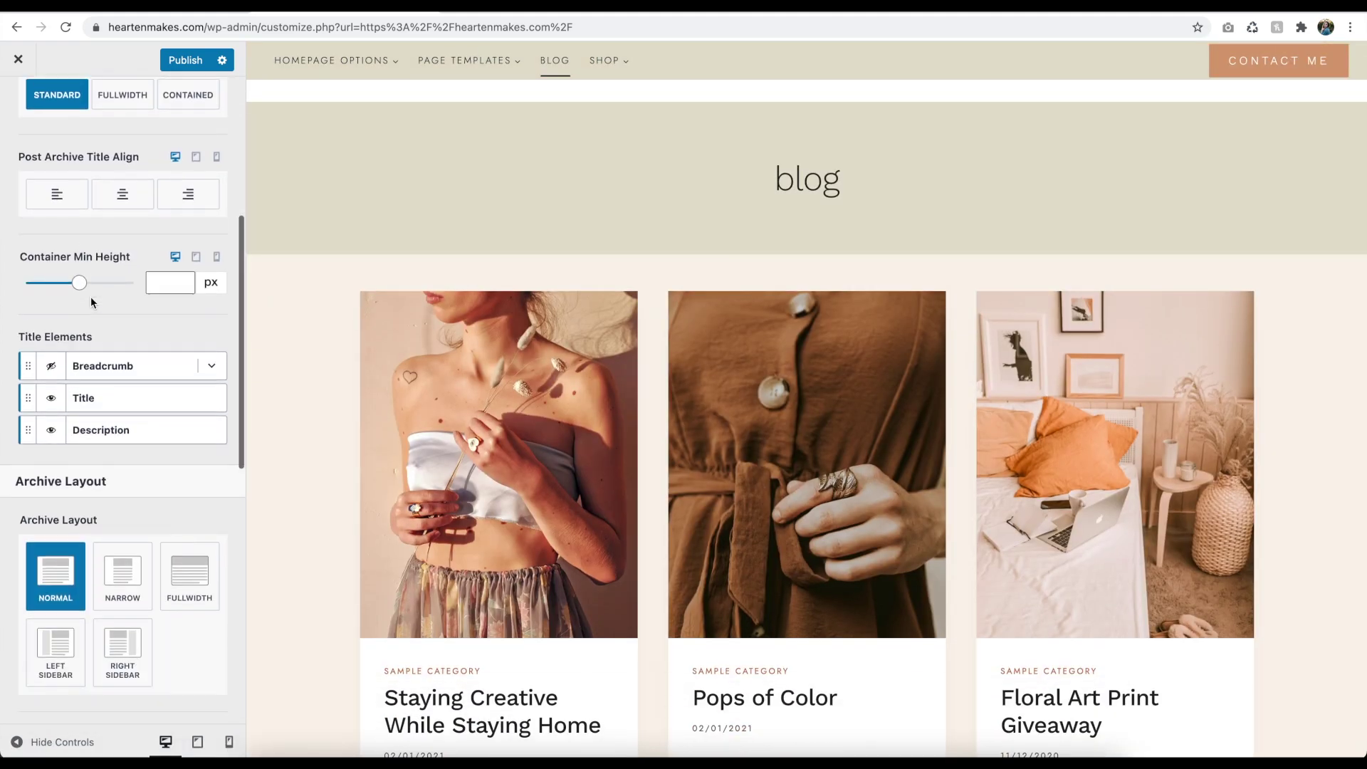
scroll(91, 296, down, 8)
scroll(357, 322, down, 4)
click(169, 283)
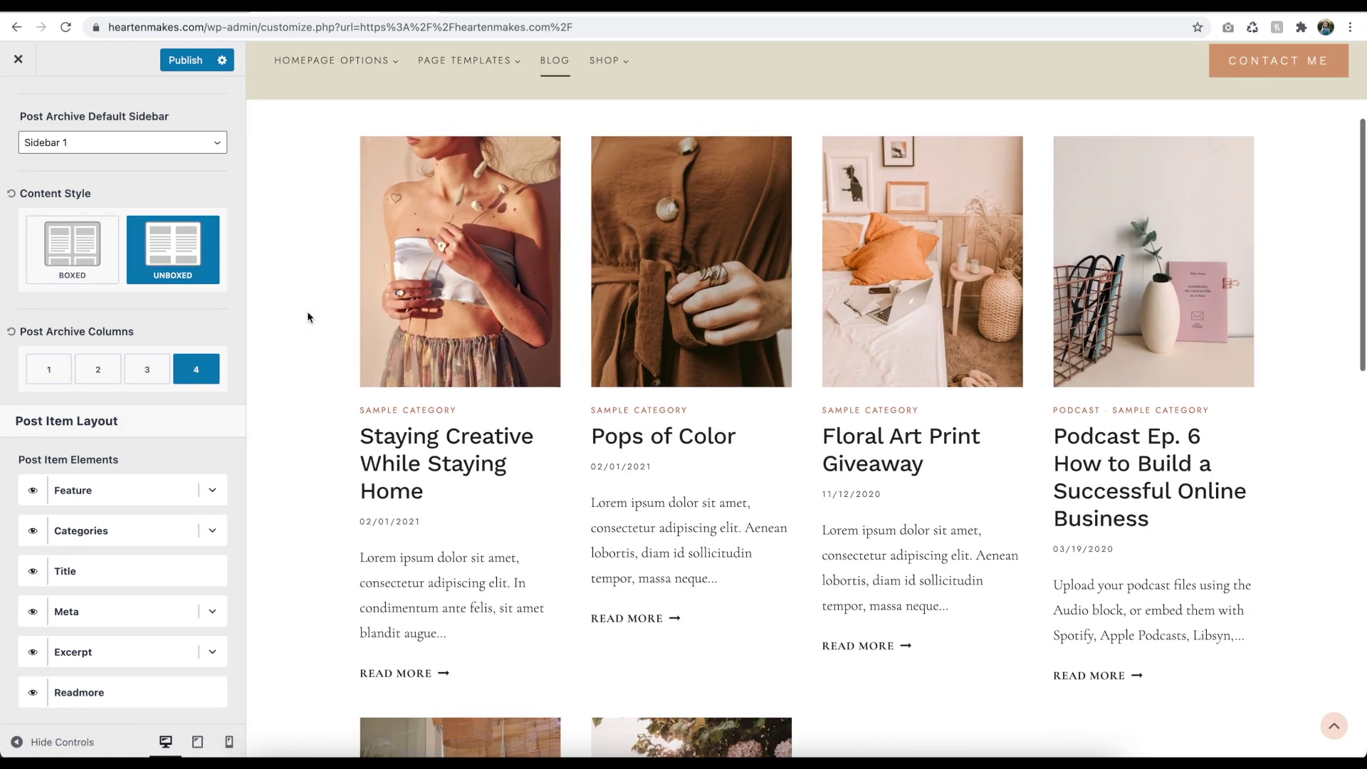
Step: Hide the Excerpt, Meta and Readmore elements of the blog archive's post items
scroll(153, 416, down, 1)
click(33, 629)
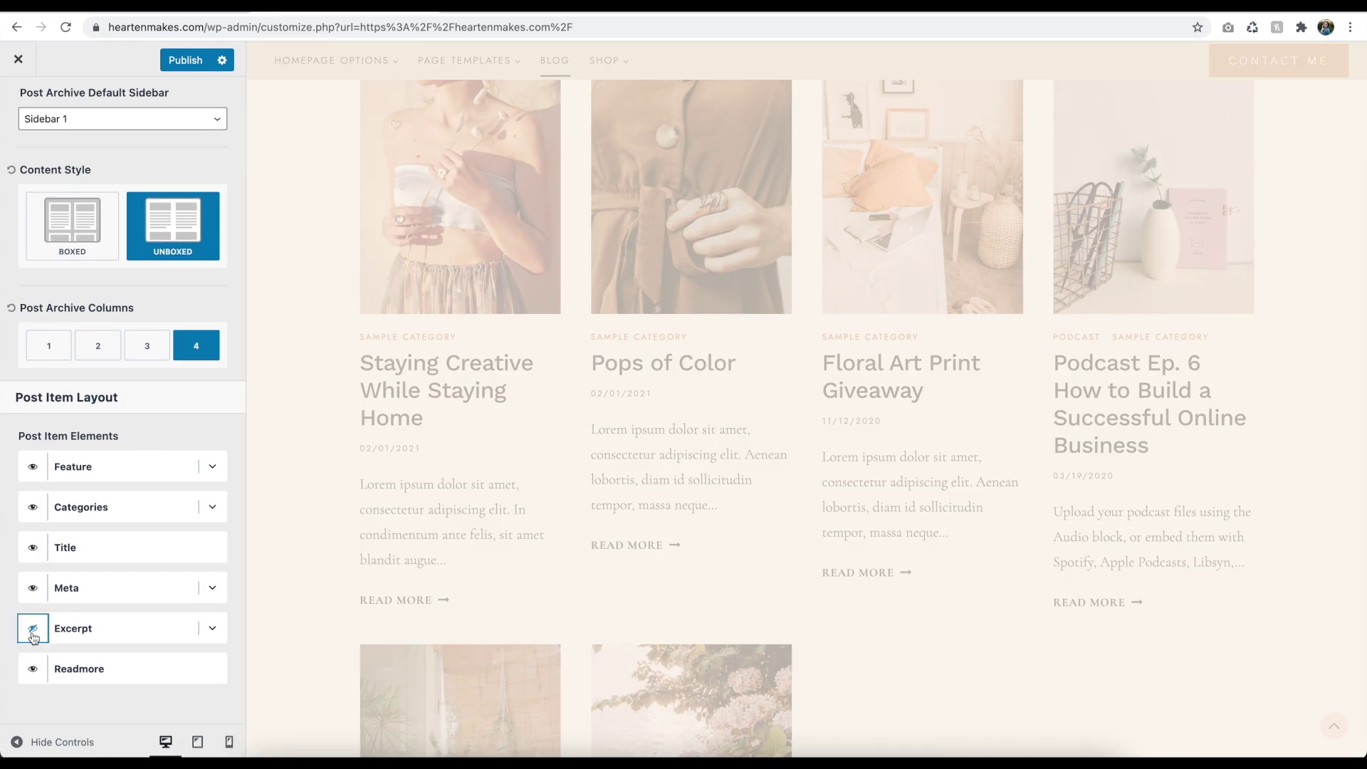
click(33, 588)
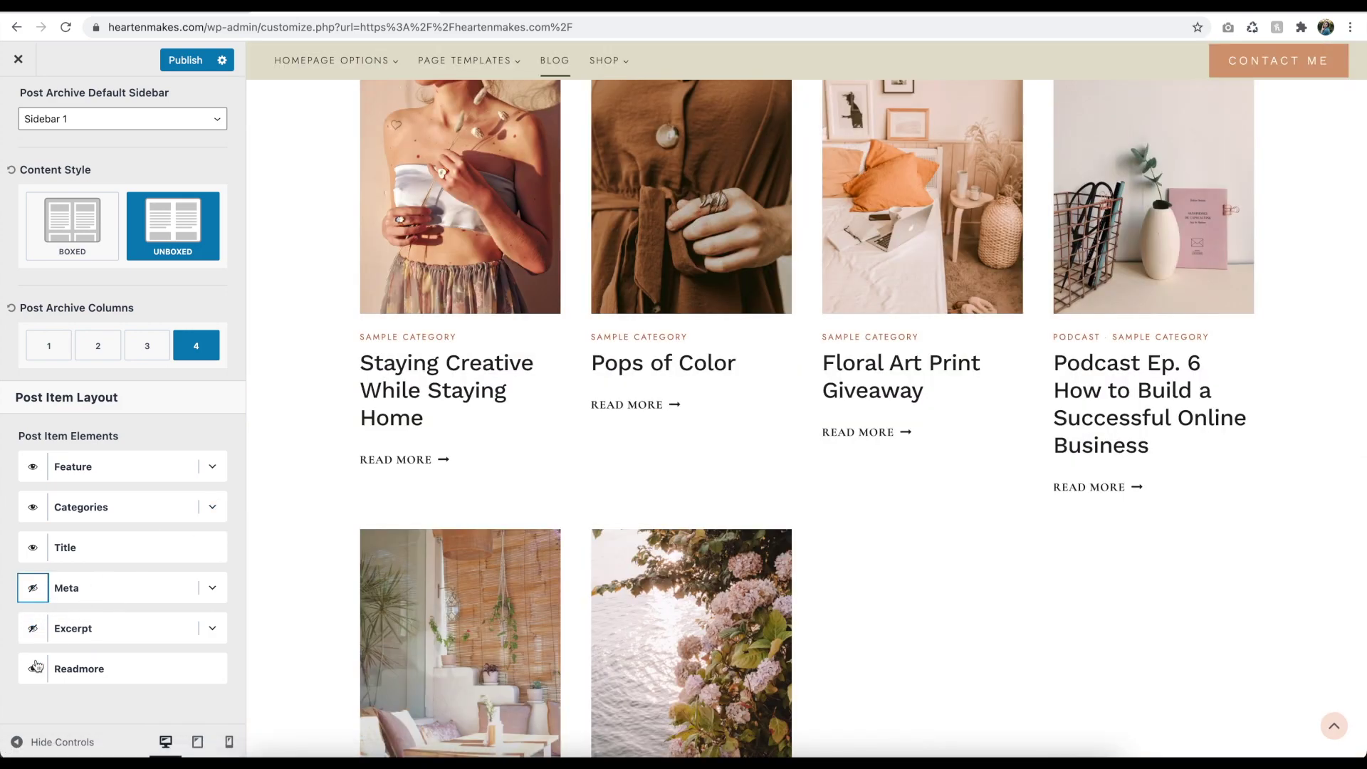
click(34, 667)
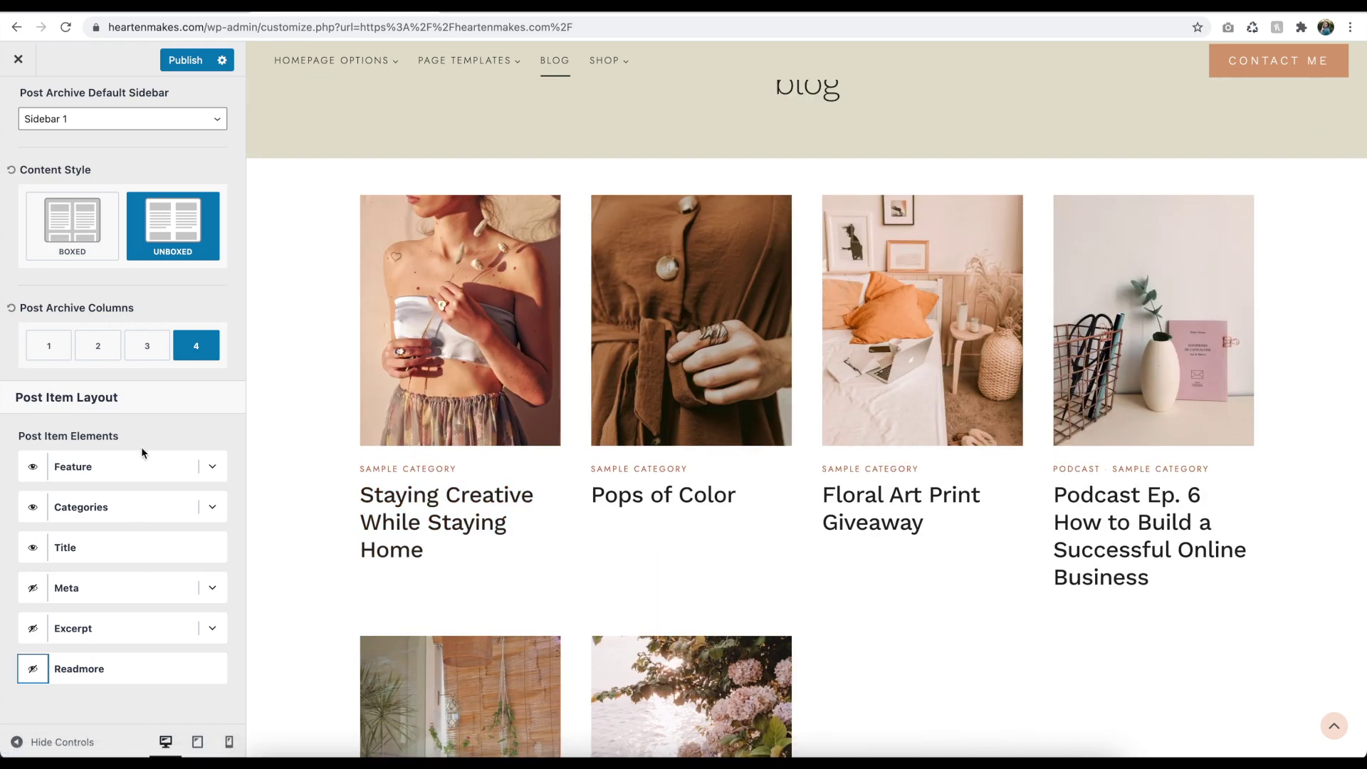
Step: Set the Feature element's image ratio to 3:4 after trying 16:9, 2:1 and 2:3
click(212, 466)
scroll(134, 490, down, 2)
click(132, 486)
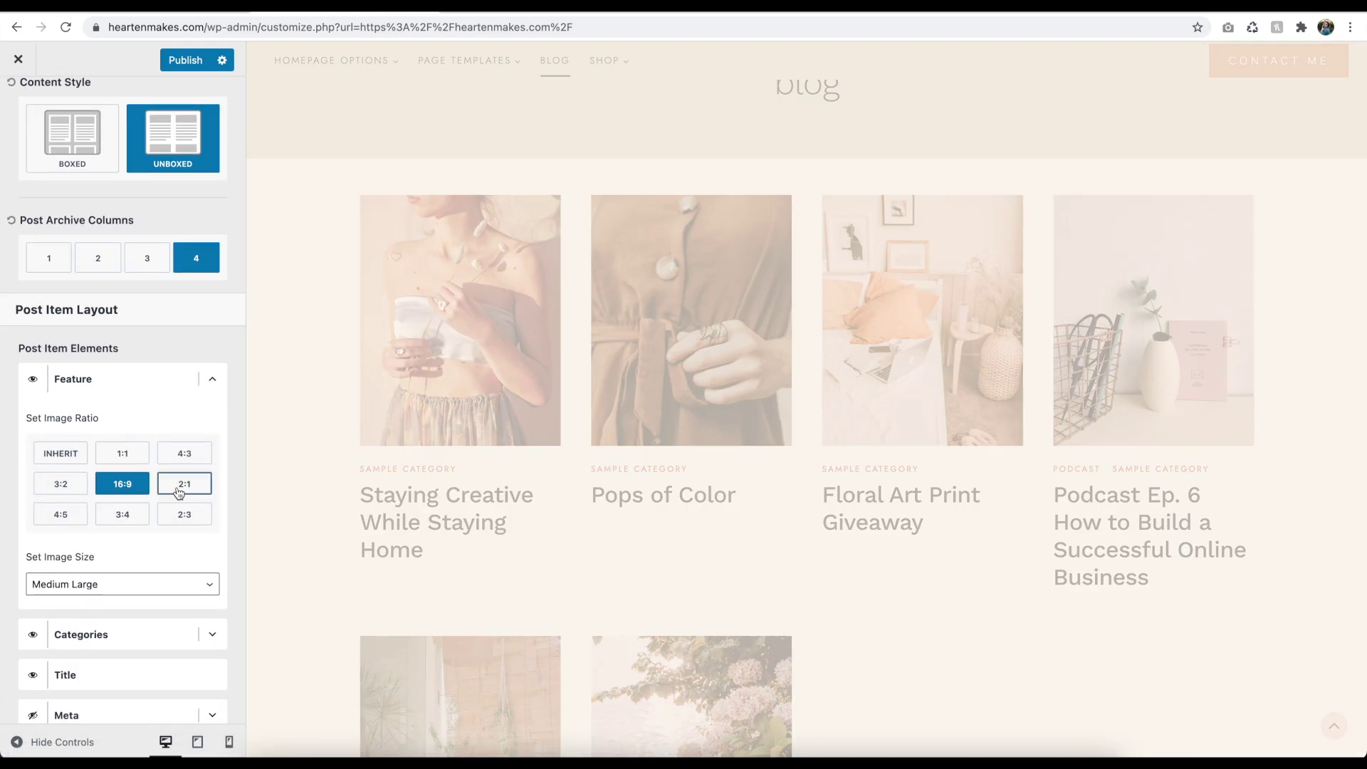
click(184, 486)
click(184, 514)
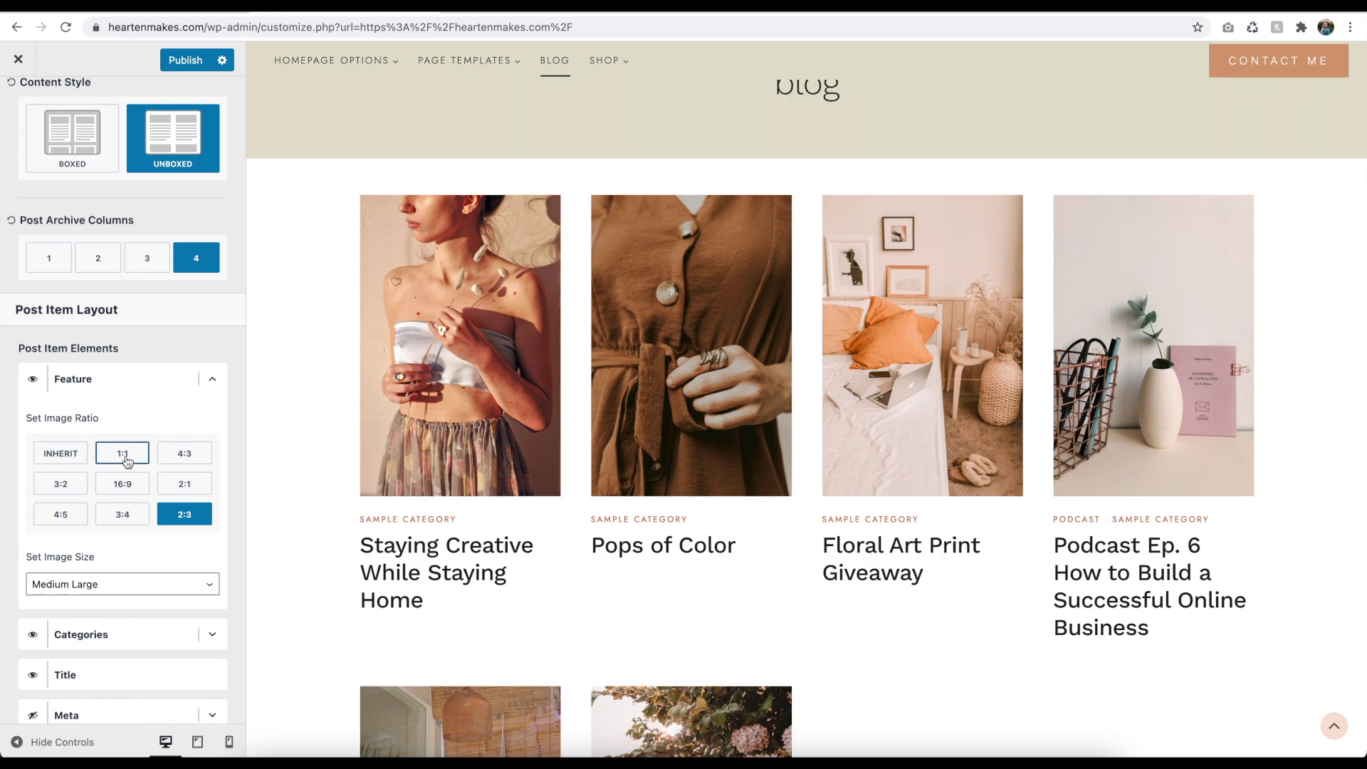
click(140, 515)
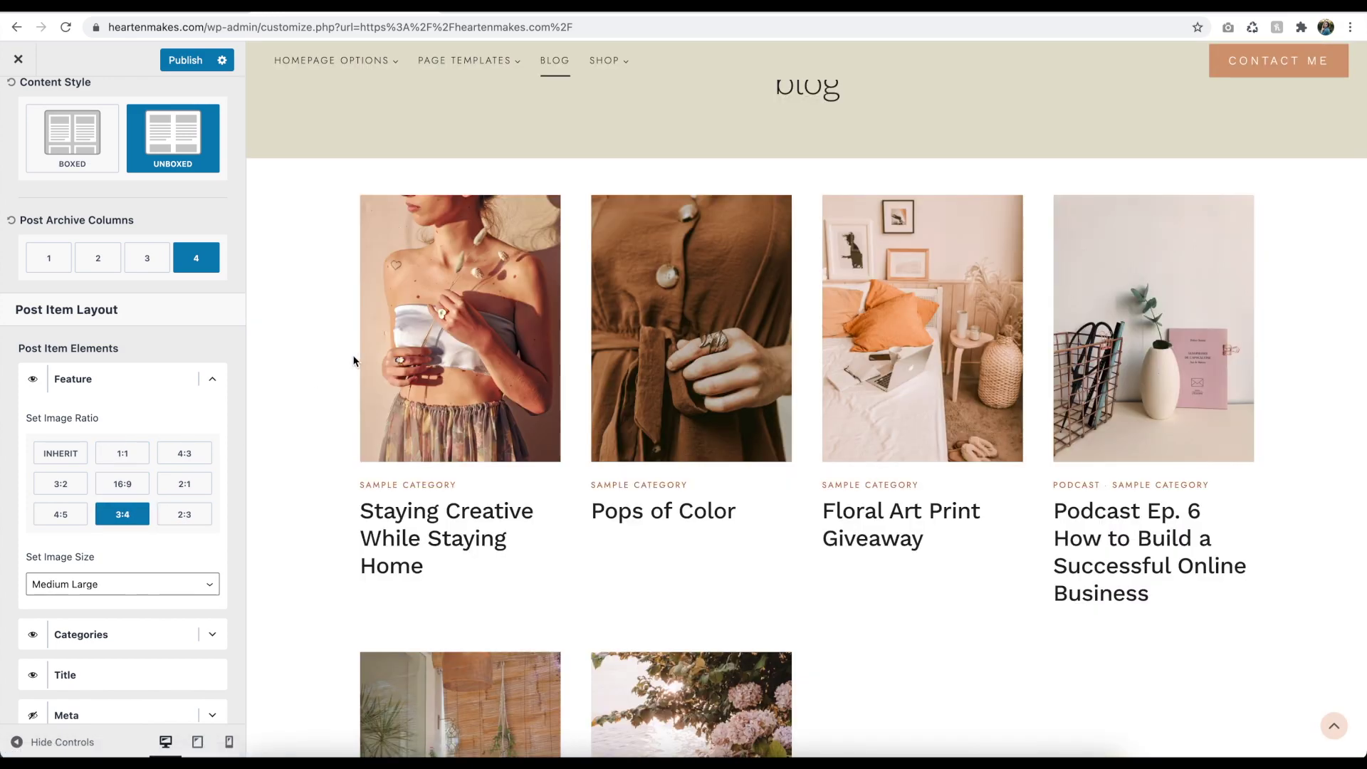
Step: Set the blog archive to 3 post columns and return to the main Customizer sections
scroll(354, 360, down, 10)
scroll(354, 360, up, 3)
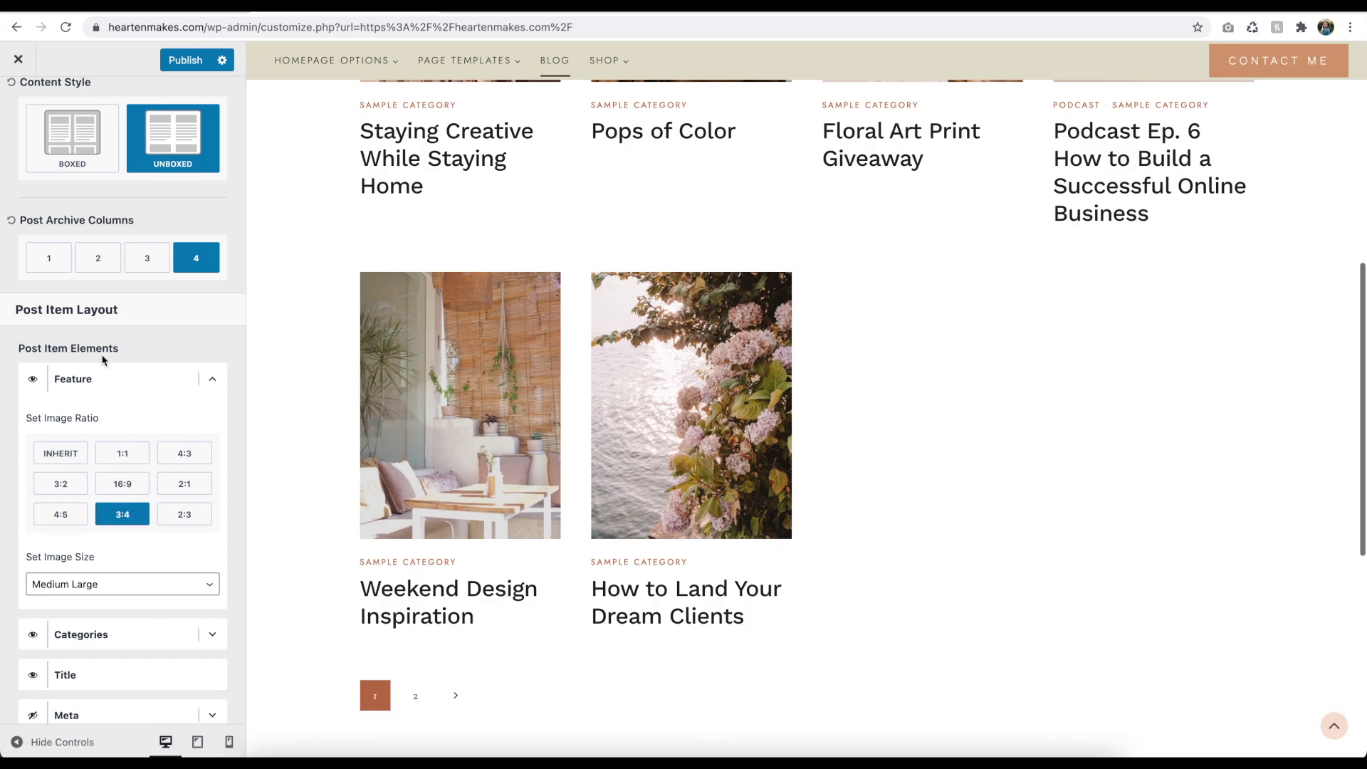
scroll(110, 363, down, 2)
scroll(142, 320, up, 3)
click(146, 300)
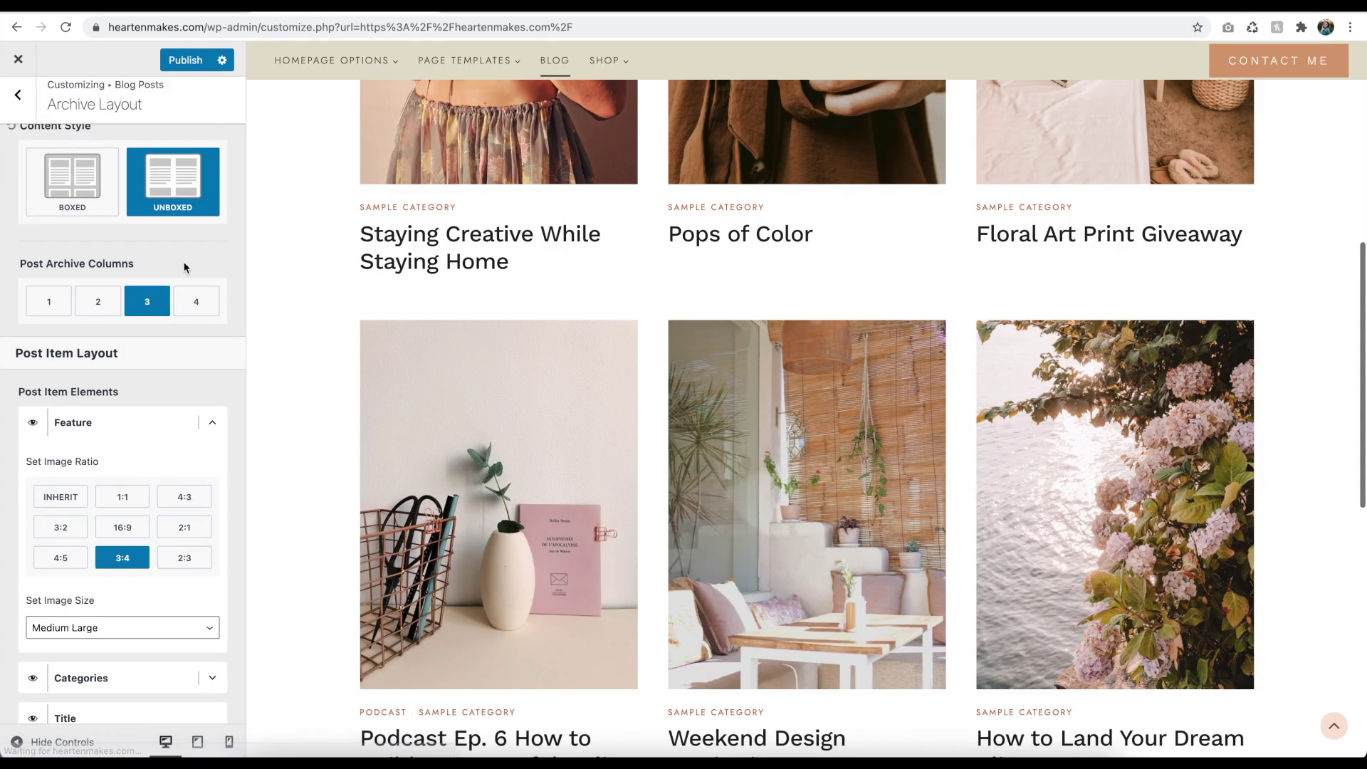
scroll(457, 250, up, 7)
scroll(191, 283, up, 15)
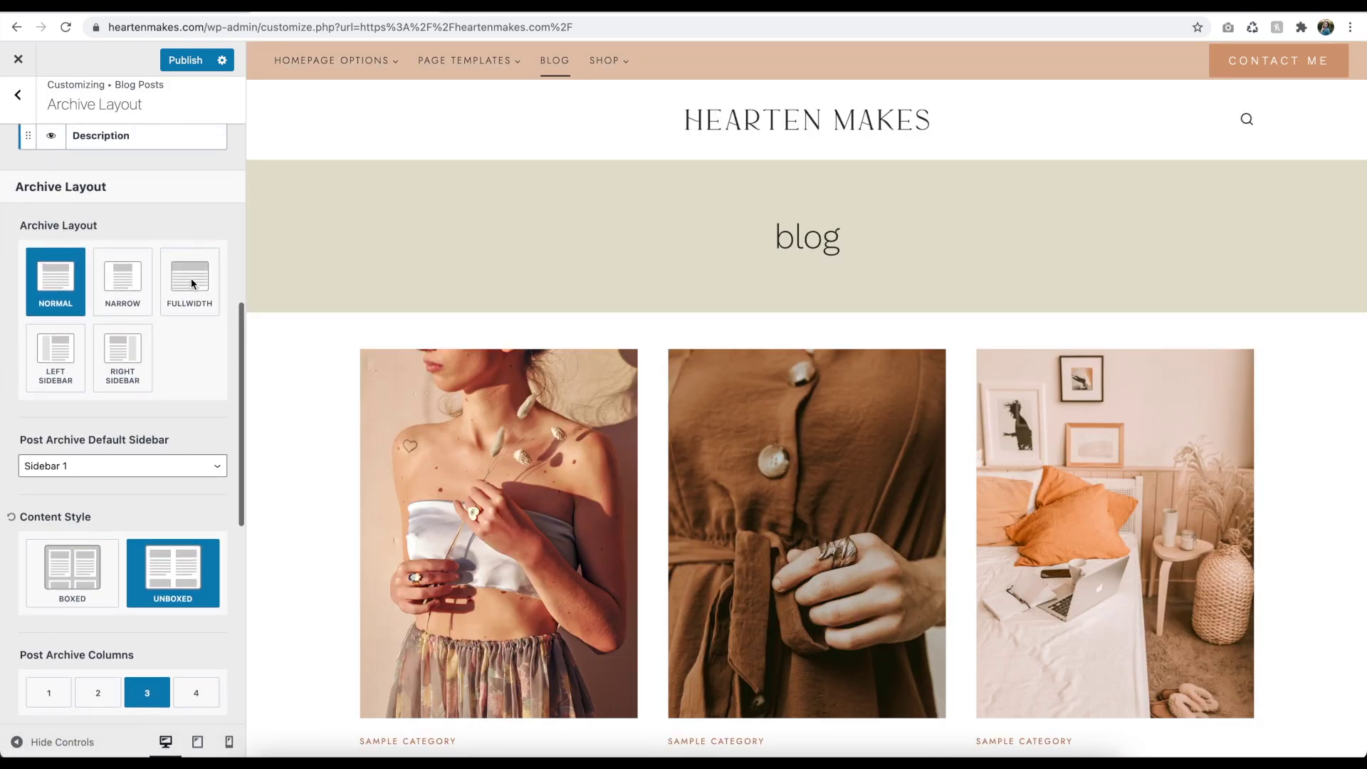
key(Escape)
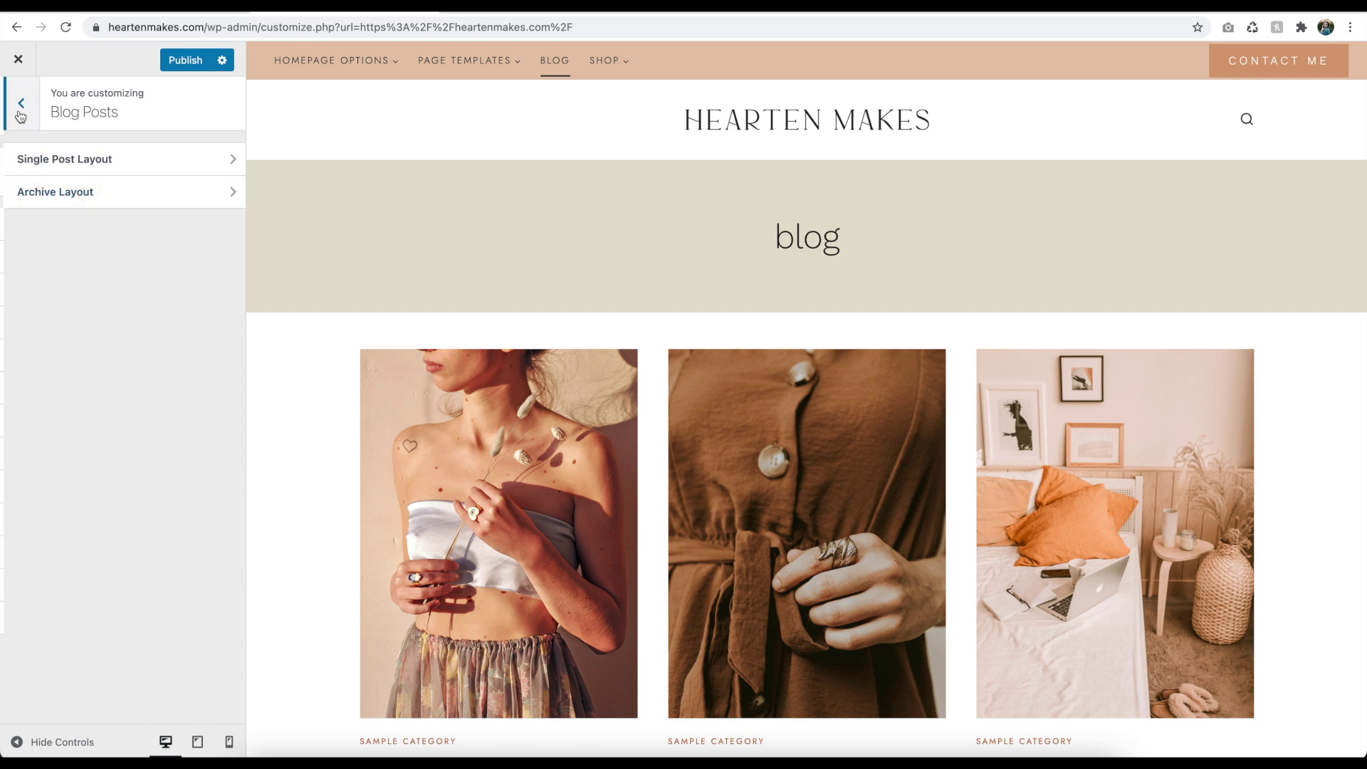
key(Escape)
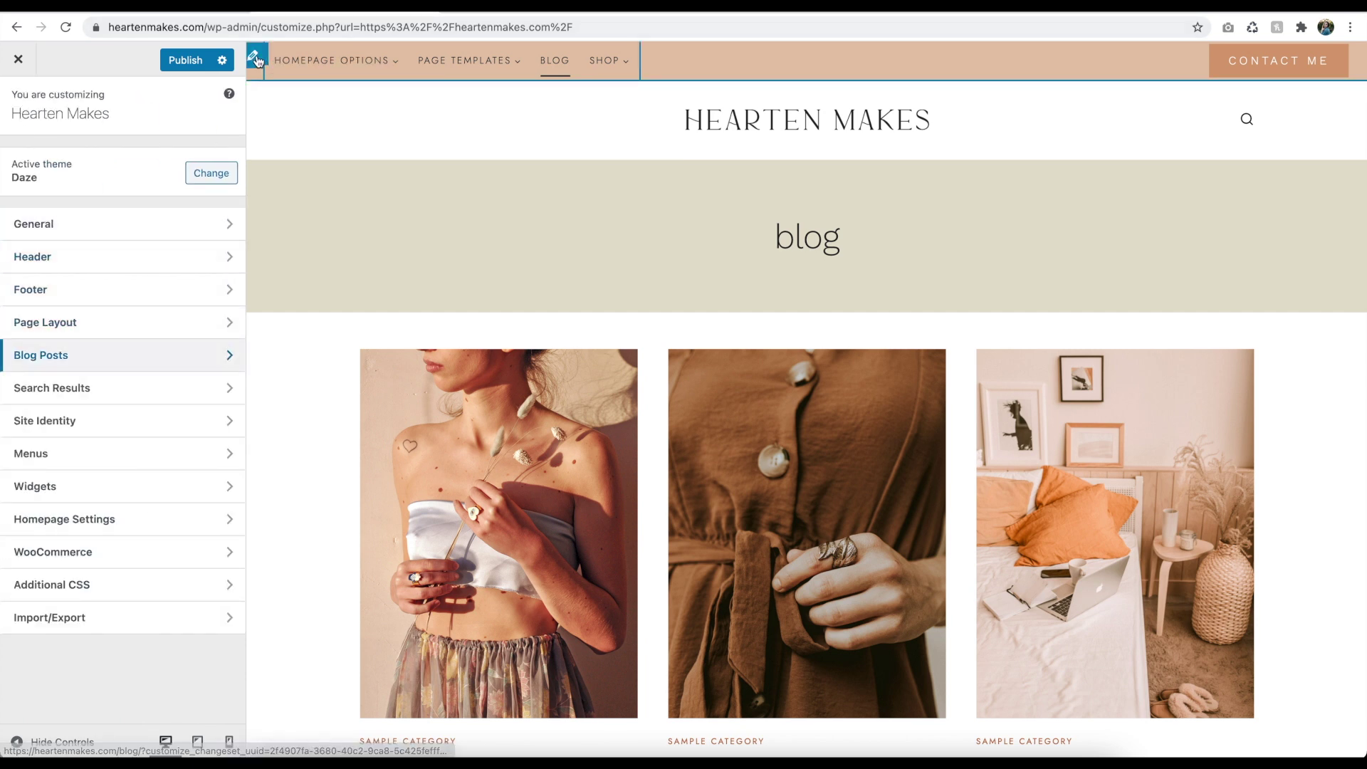
Step: Set the header's secondary navigation font to Work Sans at 11 px
click(256, 54)
click(202, 146)
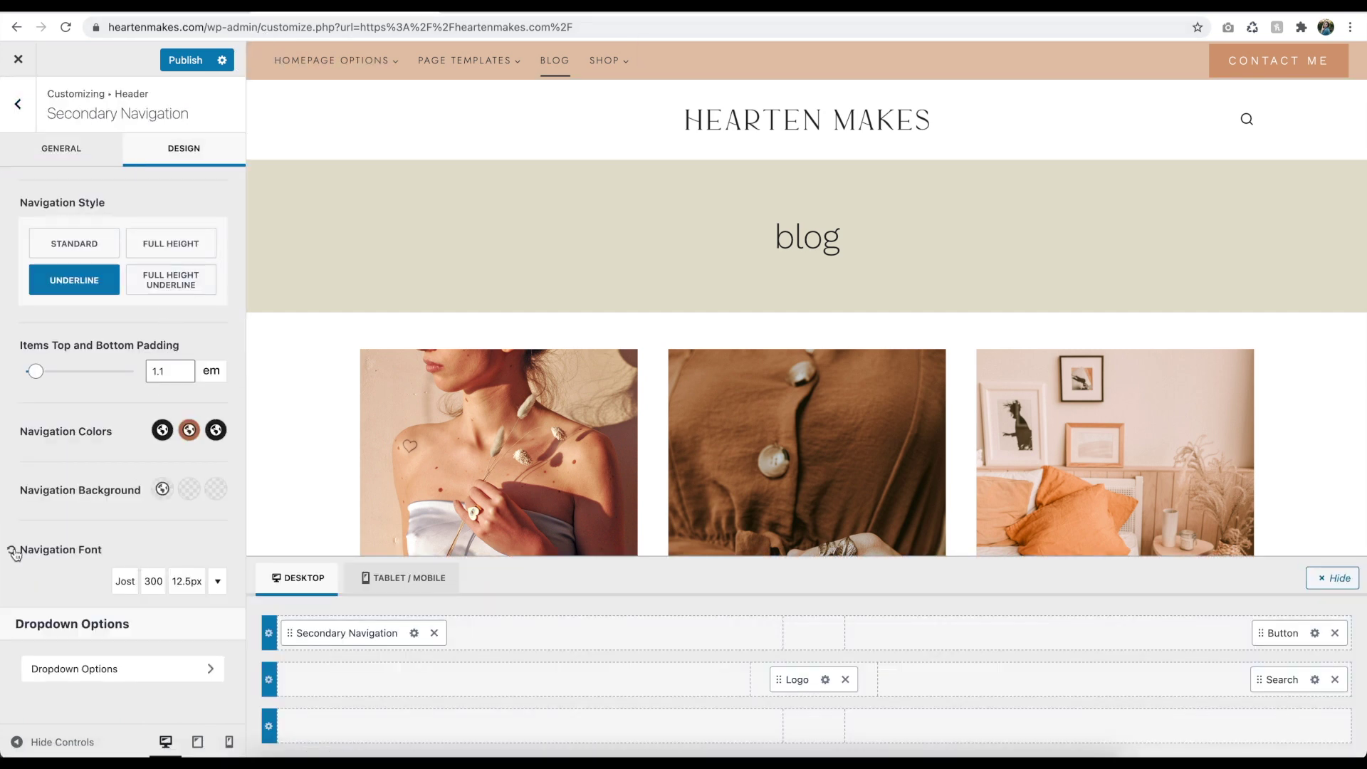
click(137, 585)
text(work sans)
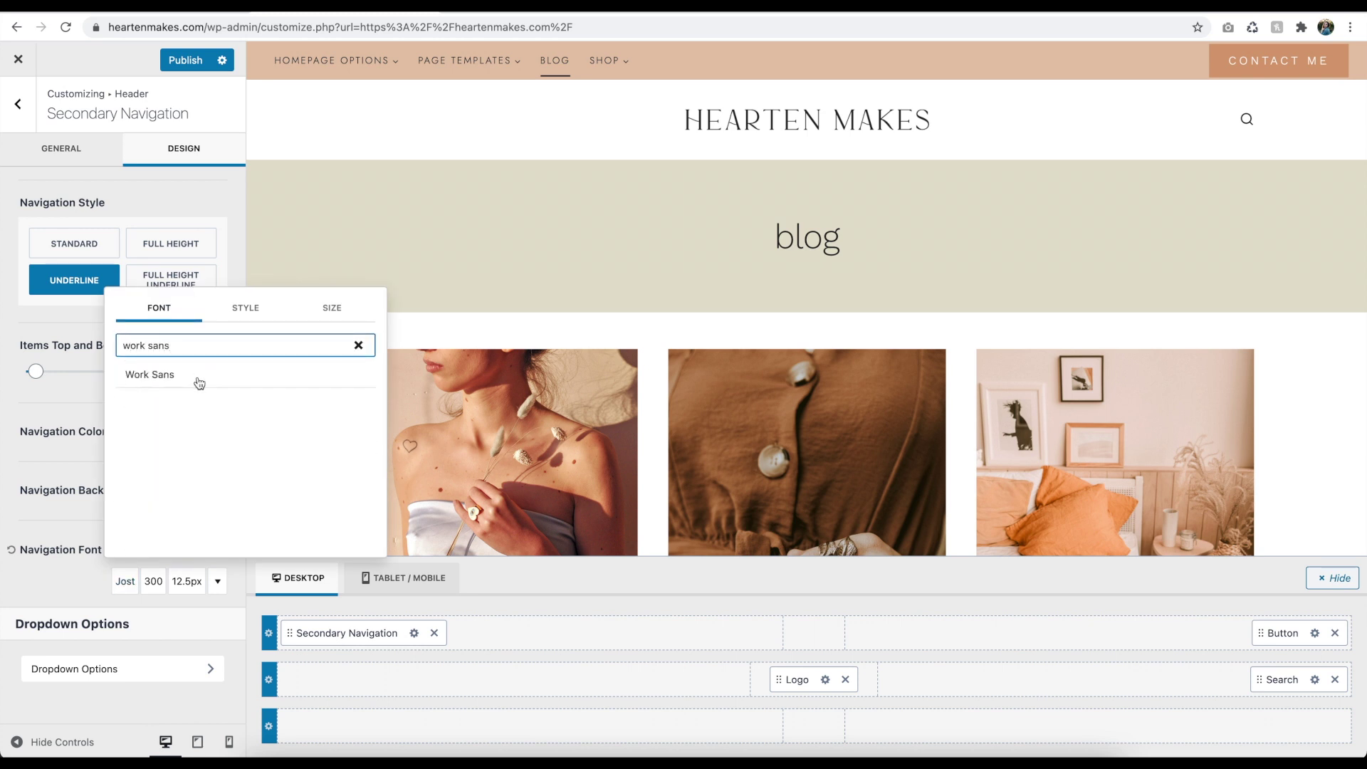
click(199, 381)
click(44, 589)
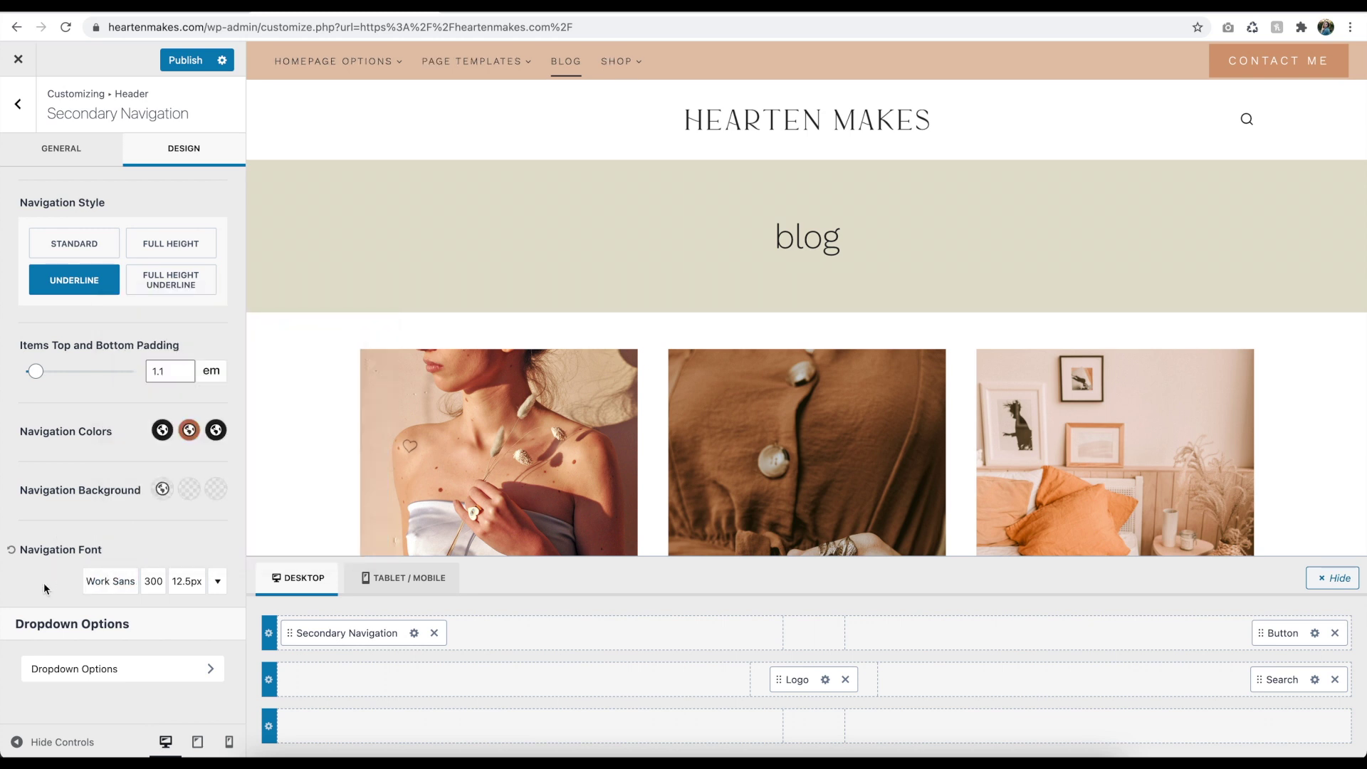
click(184, 581)
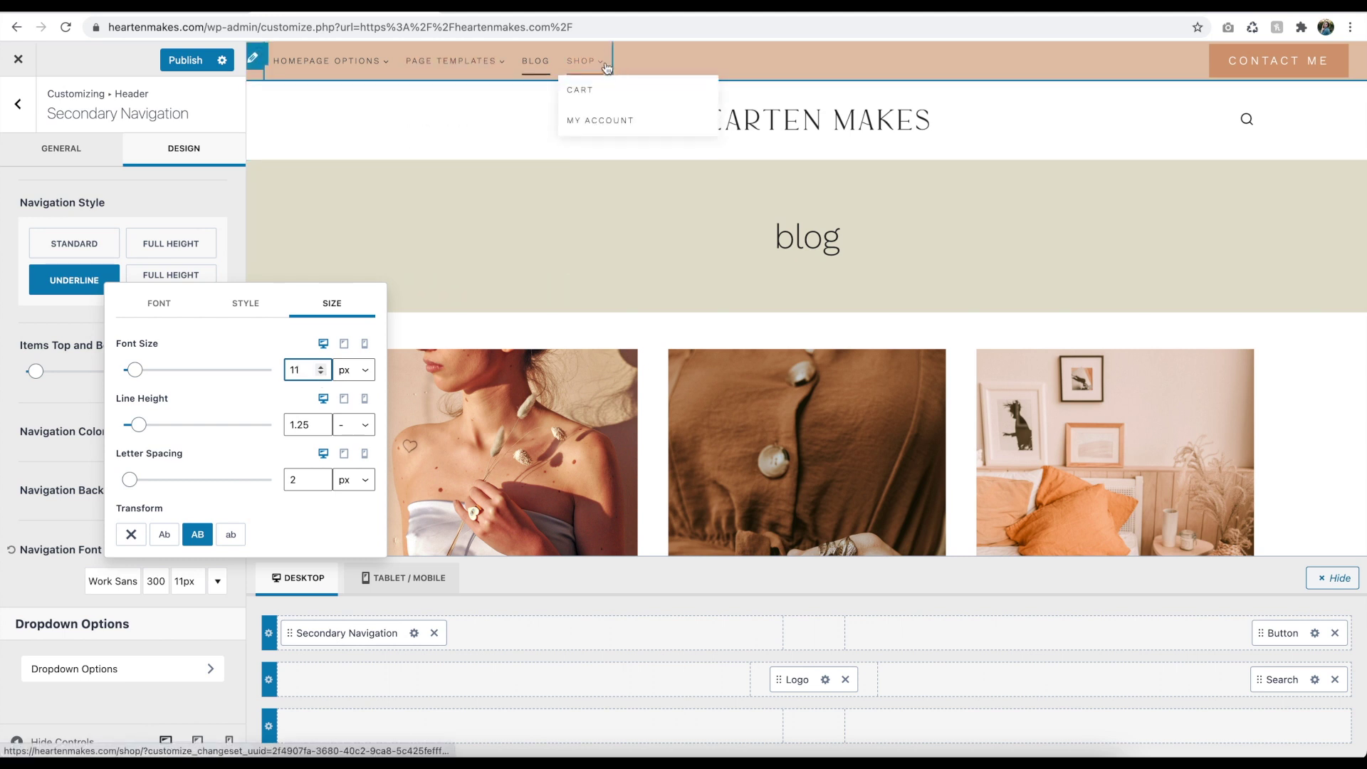
click(83, 535)
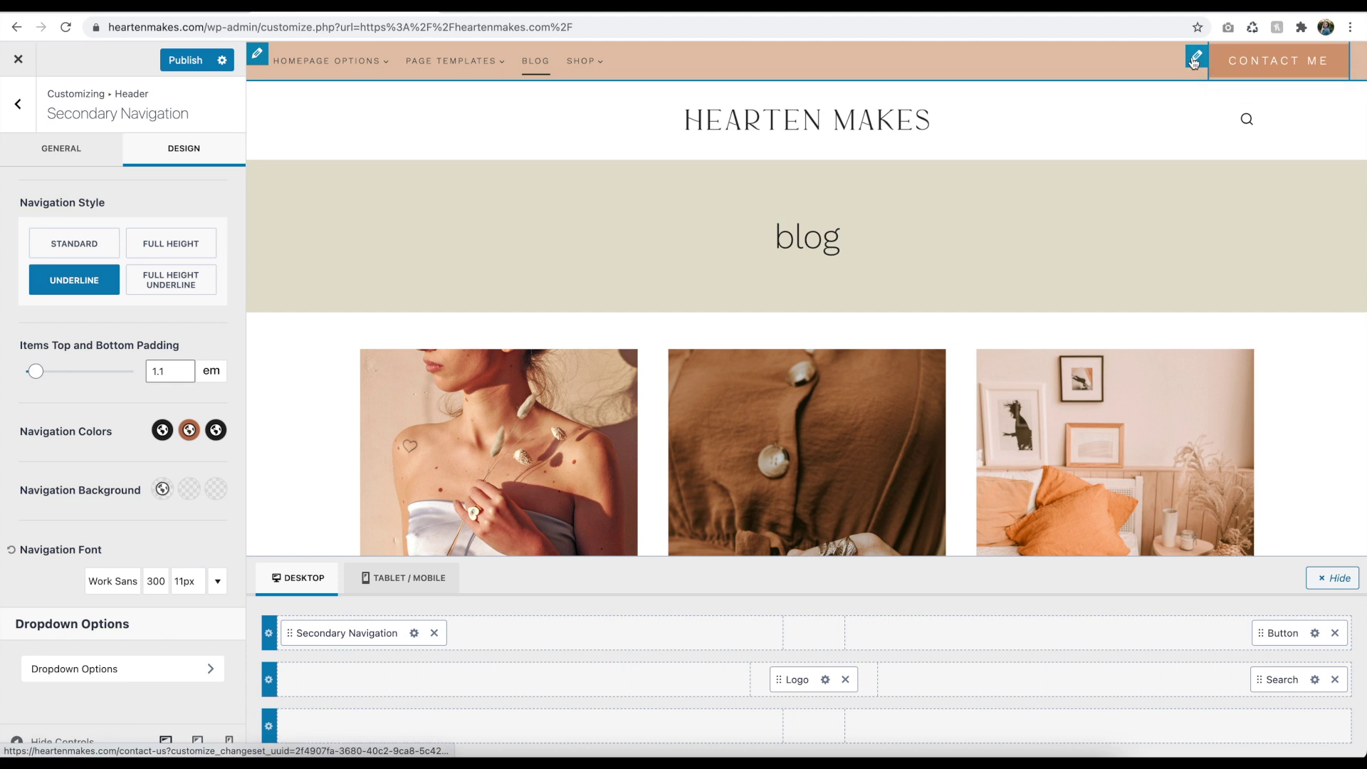
Step: Set the size of the header's Contact Me button to LG
click(1196, 55)
click(199, 149)
scroll(174, 340, down, 2)
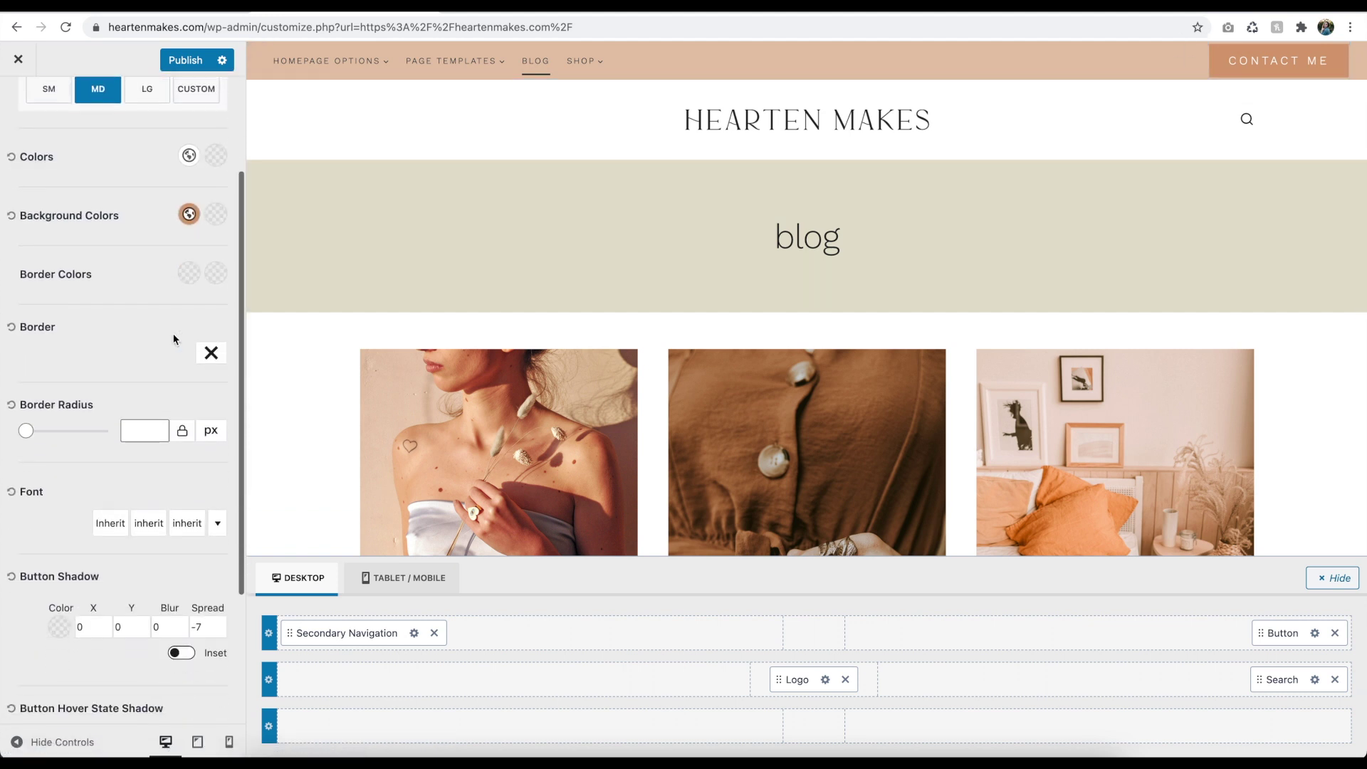
scroll(173, 340, down, 3)
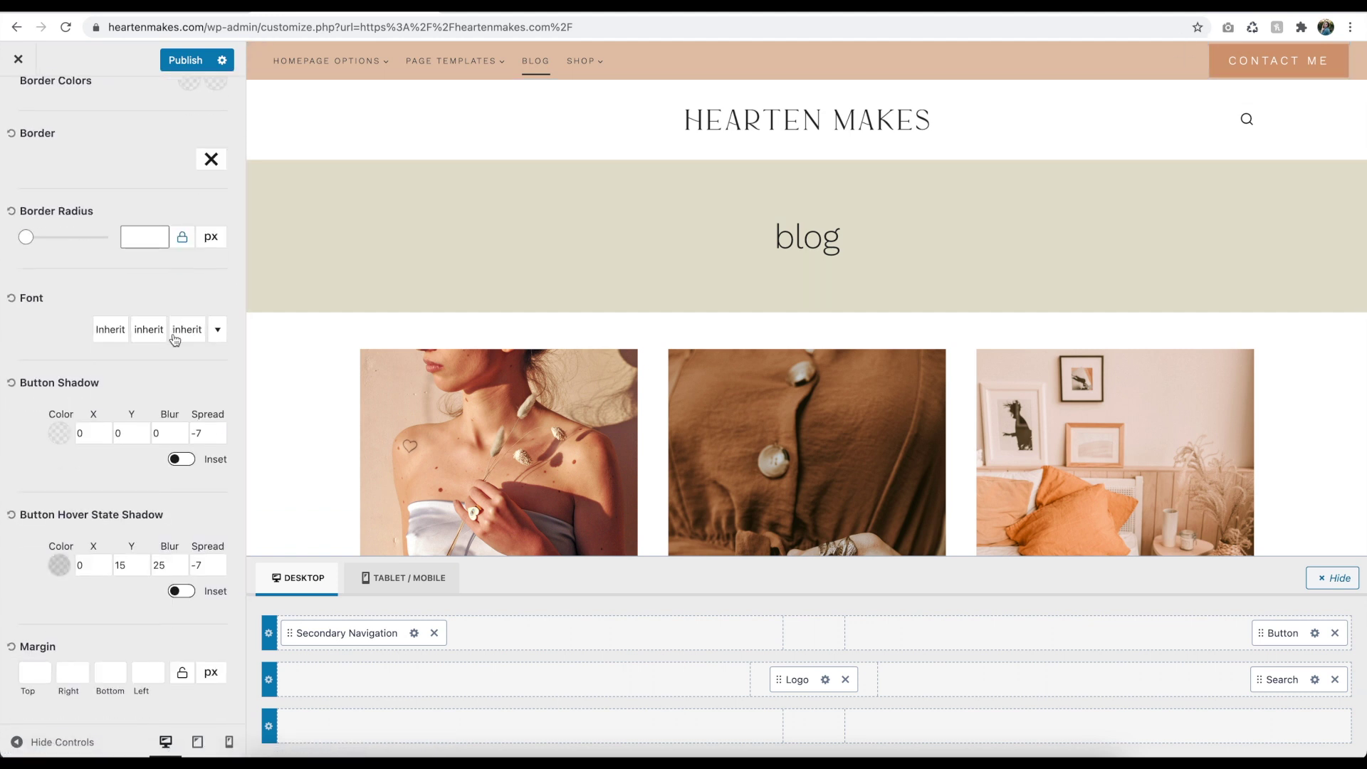
scroll(175, 340, up, 5)
click(158, 232)
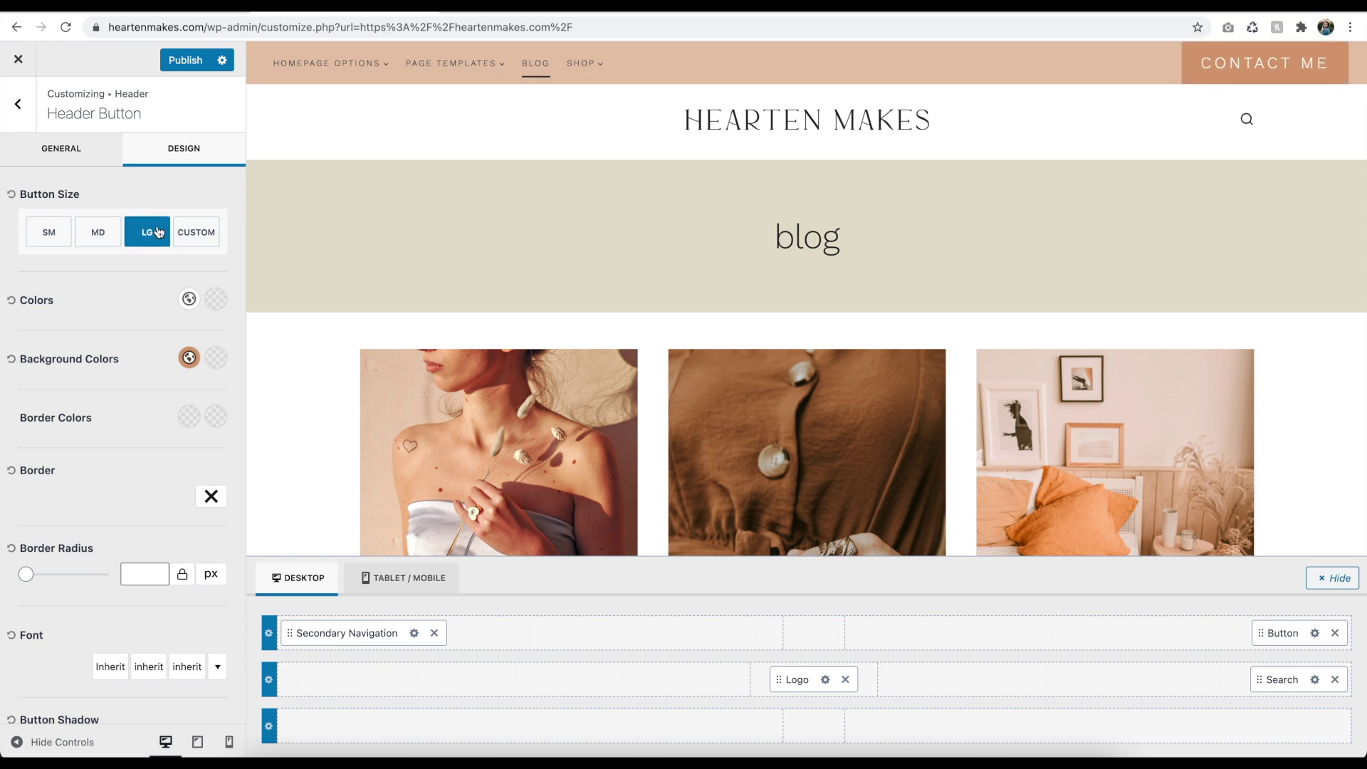
Step: Set the Contact Me header button's font size to 17 px and return to the main Customizer sections
scroll(130, 382, down, 1)
scroll(129, 382, down, 2)
scroll(130, 381, down, 1)
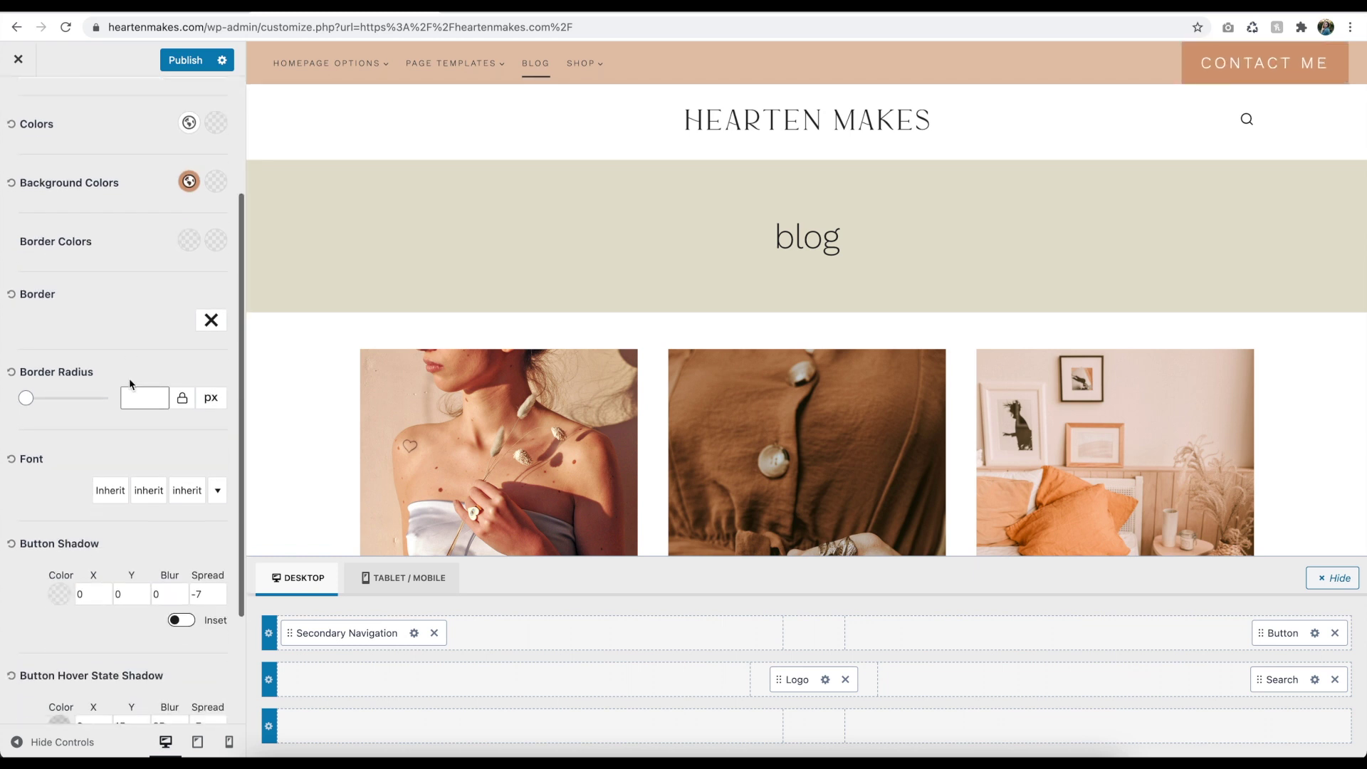
click(150, 490)
click(188, 490)
click(321, 276)
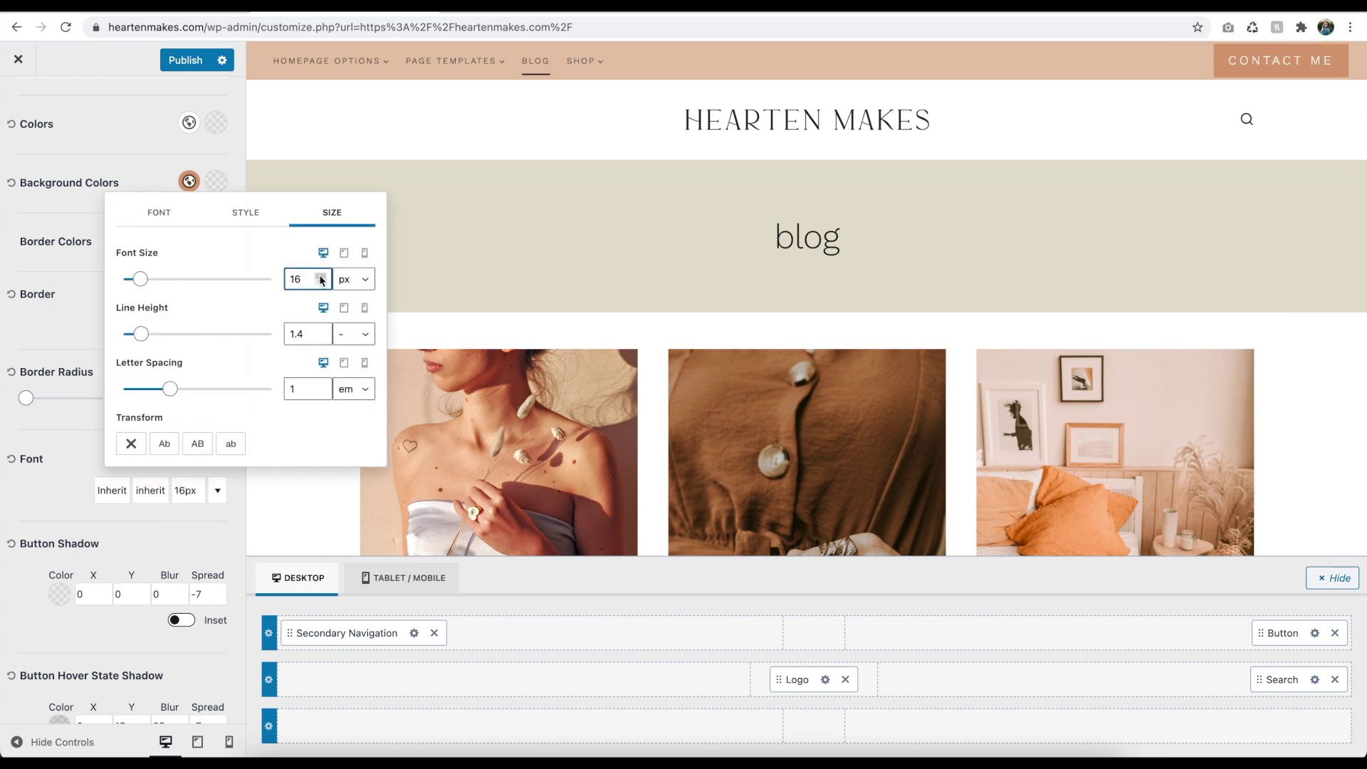
click(321, 280)
click(321, 280)
click(90, 349)
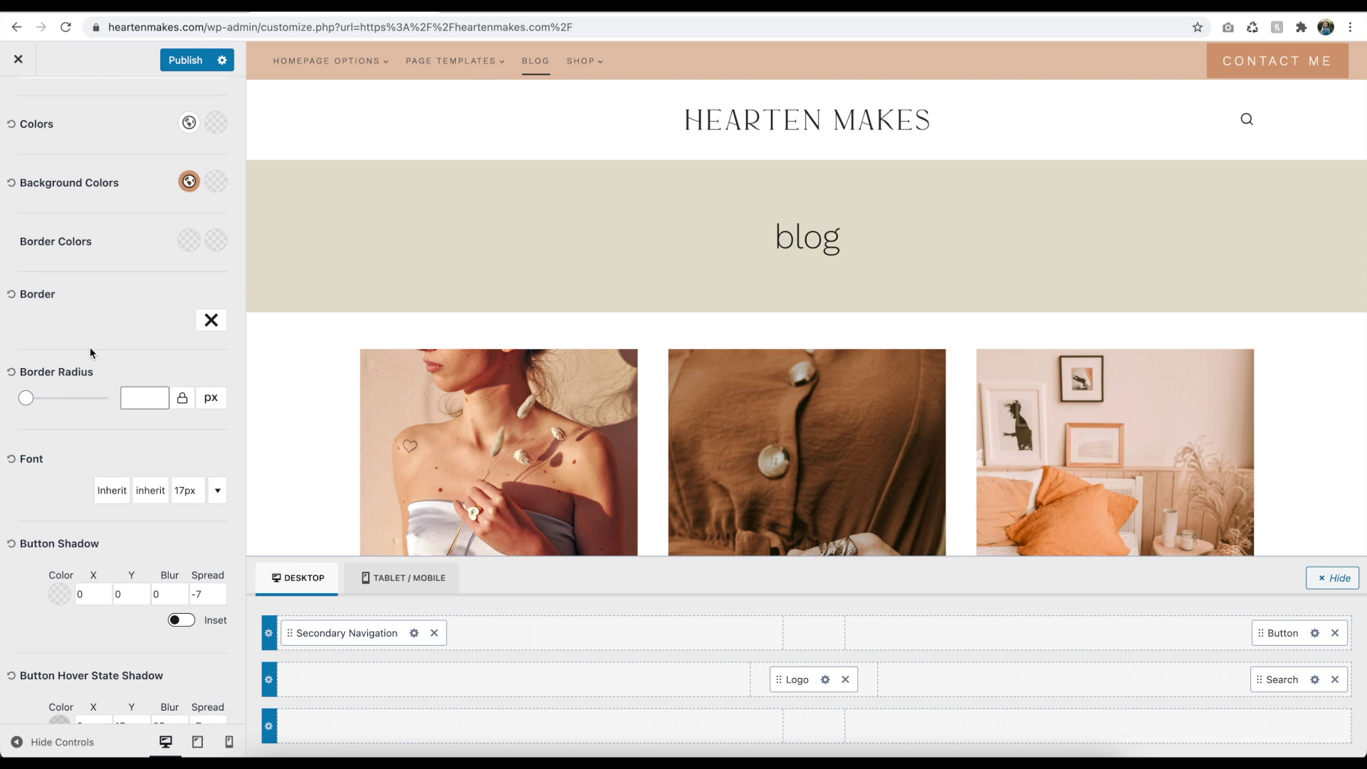
scroll(52, 128, up, 3)
click(20, 107)
scroll(310, 191, down, 15)
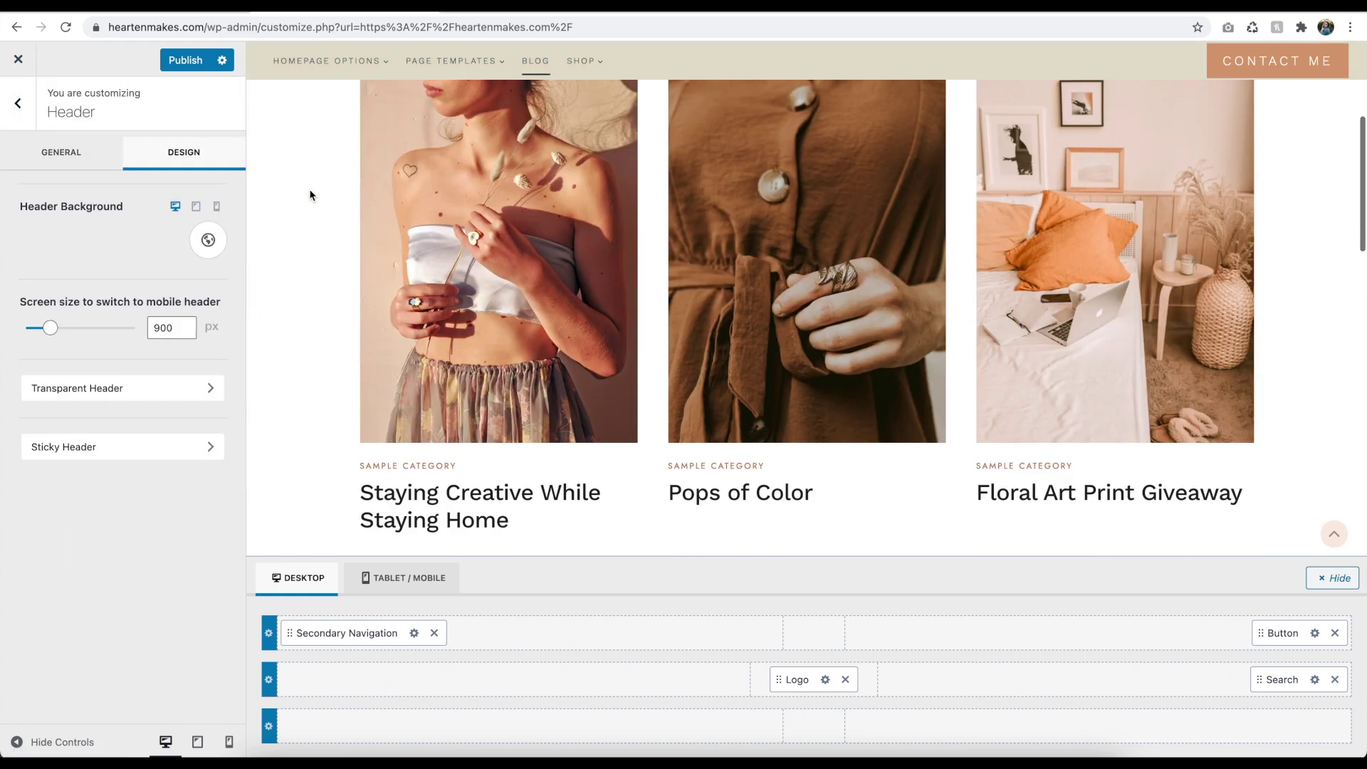
scroll(309, 189, up, 12)
click(18, 104)
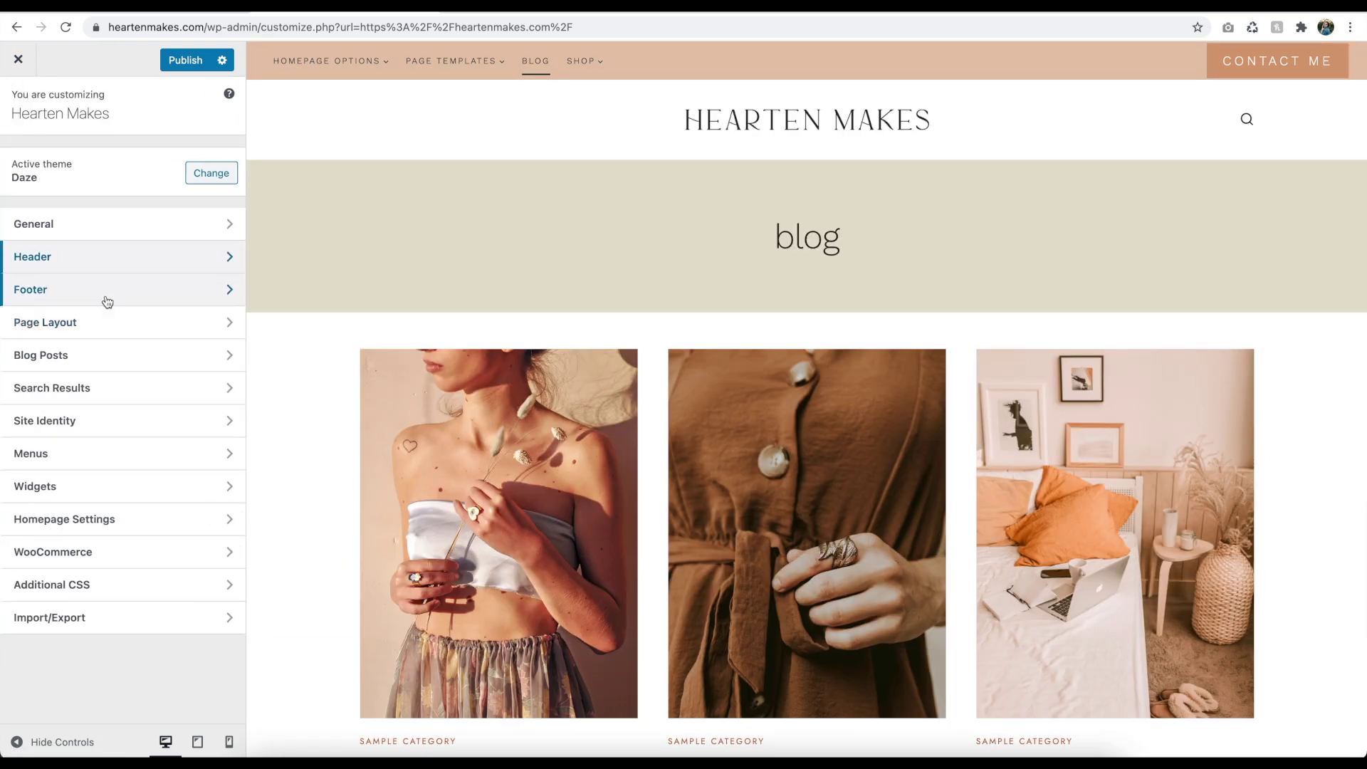
Step: Set the footer's middle row background to the first palette colour, the dark brown, after trying other swatches
click(104, 290)
click(269, 669)
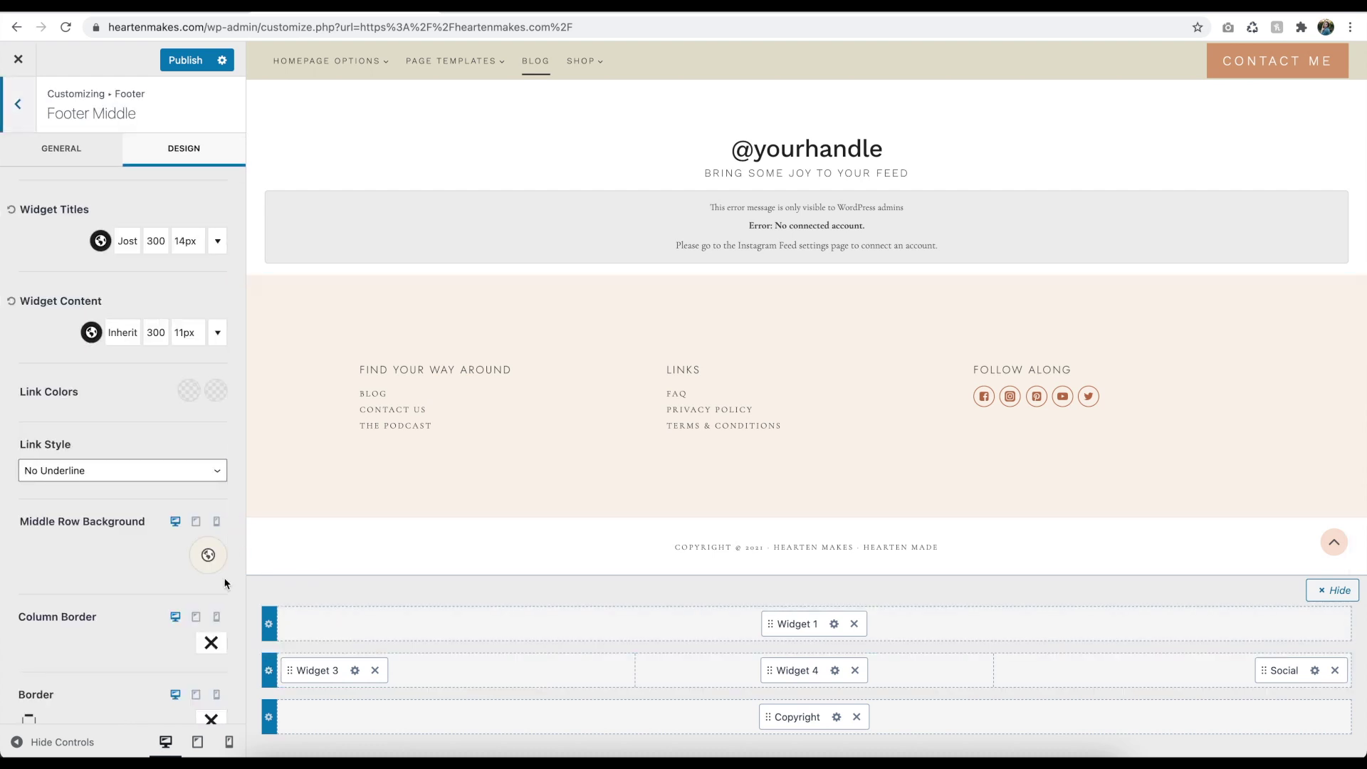
click(208, 555)
click(189, 504)
click(35, 504)
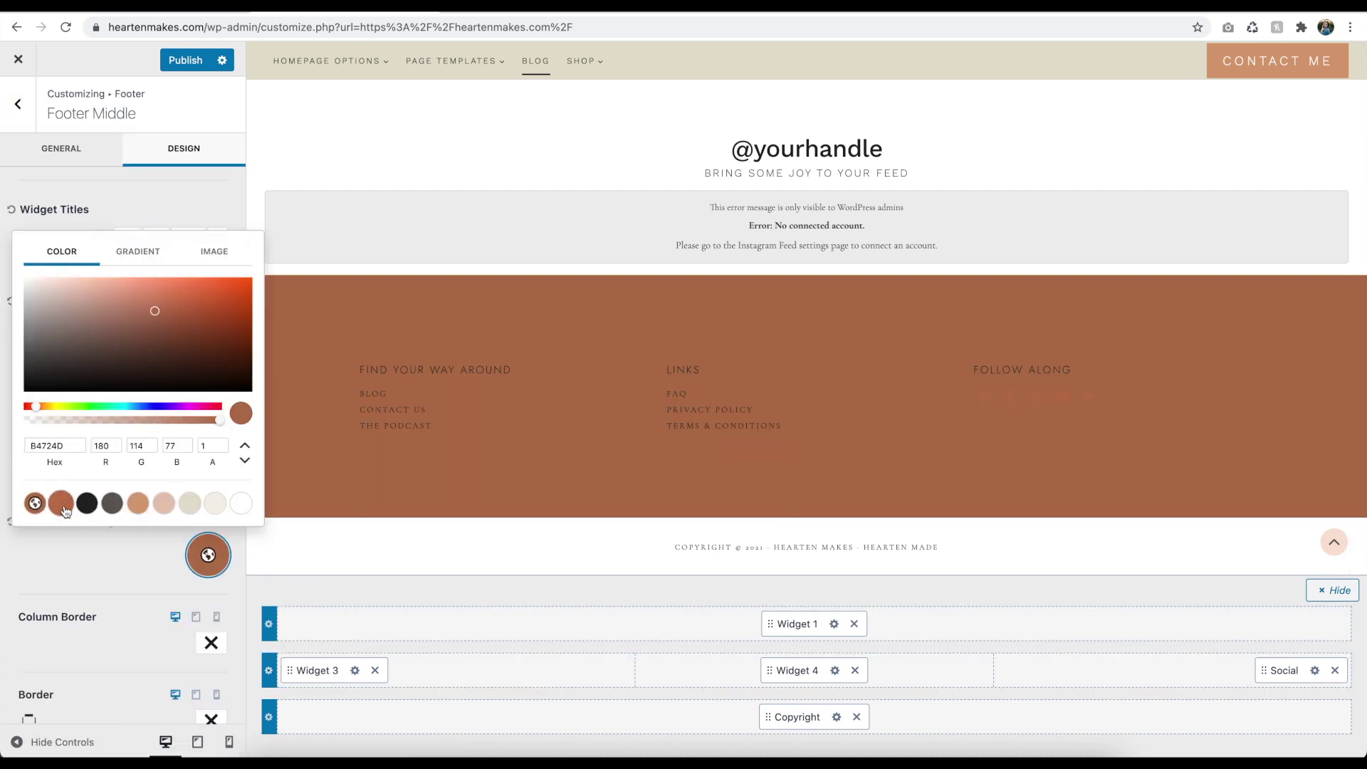
click(135, 507)
click(35, 507)
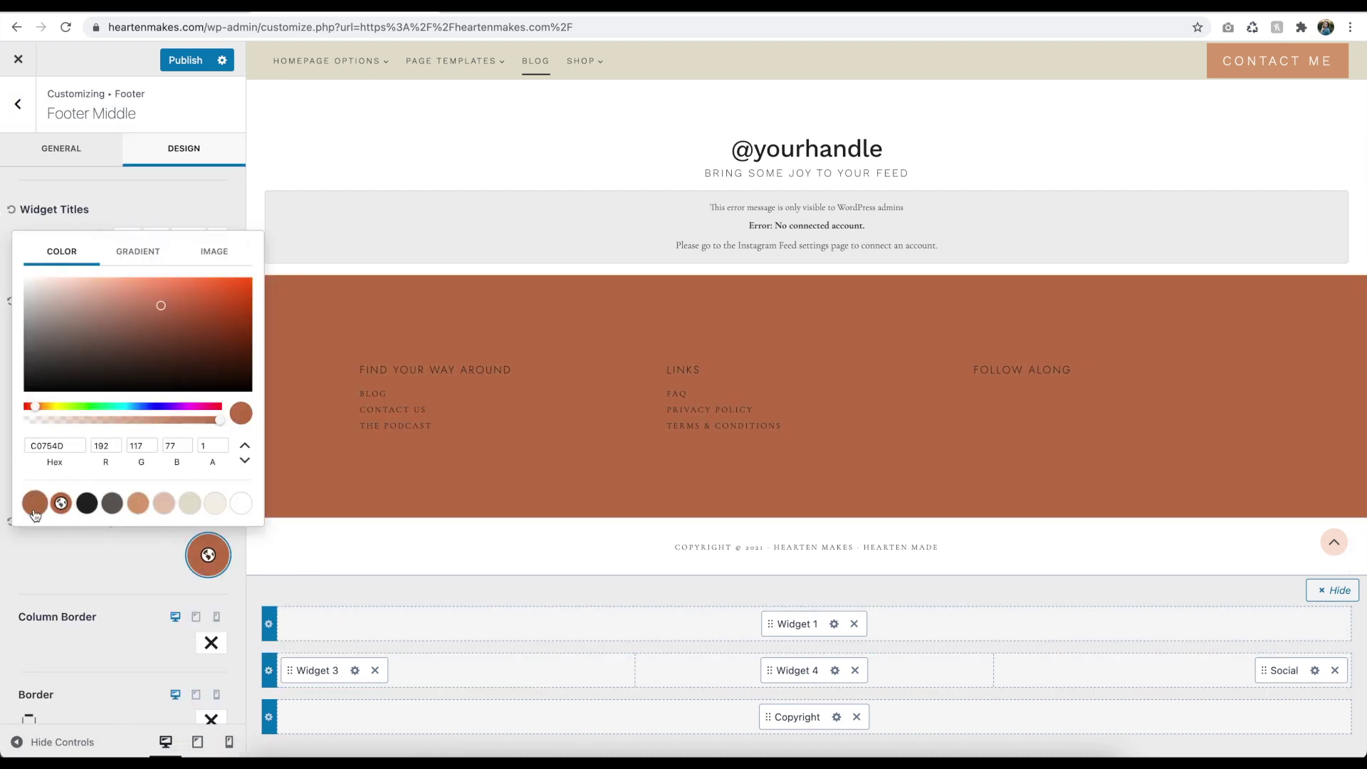
click(112, 560)
Step: Set the footer middle row's widget title and widget content text colours to the white palette colour
click(355, 670)
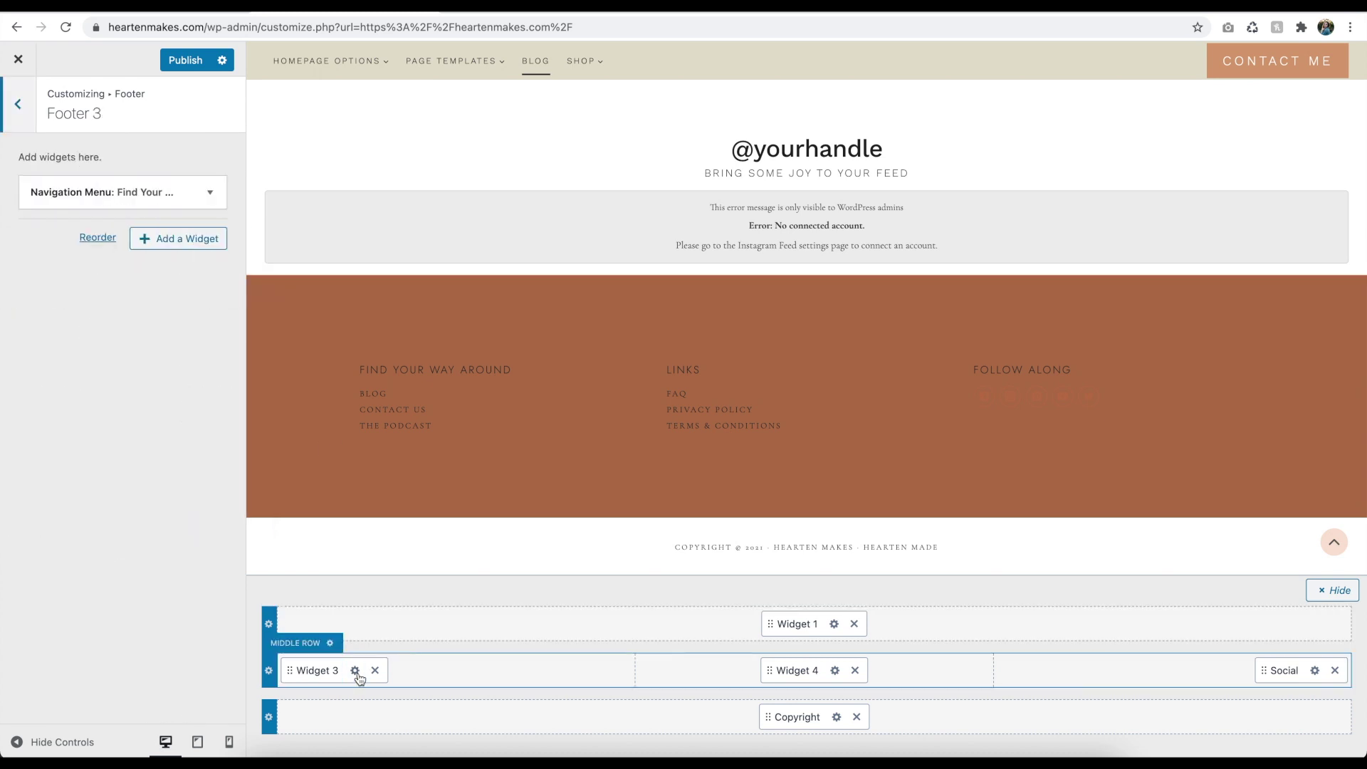
click(268, 670)
click(100, 240)
click(240, 503)
click(143, 558)
click(91, 332)
click(241, 288)
click(185, 539)
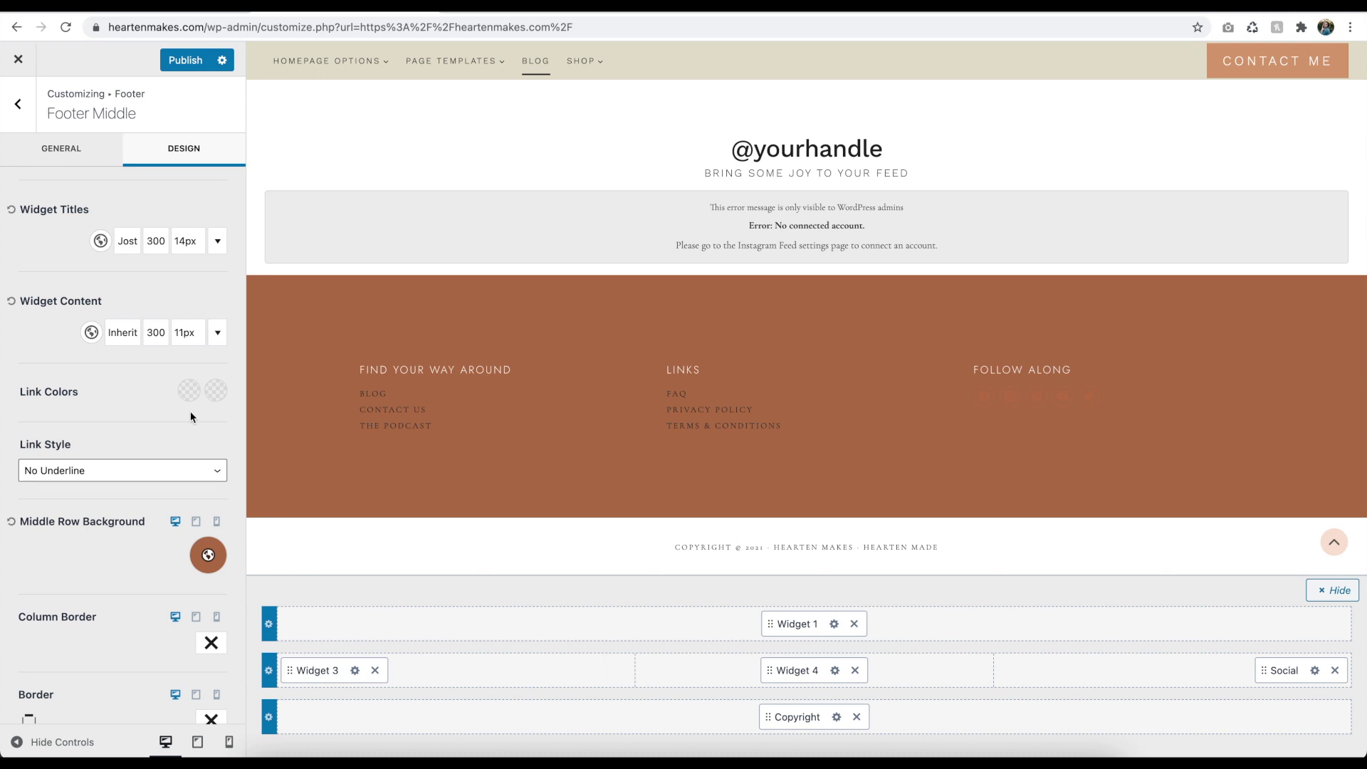
Step: Set the initial link colour of the footer's middle row to the white palette colour
click(188, 390)
click(241, 346)
click(131, 440)
Step: Reset the middle row's widget title styling and give the titles the white palette colour and Cormorant Garamond font
click(134, 236)
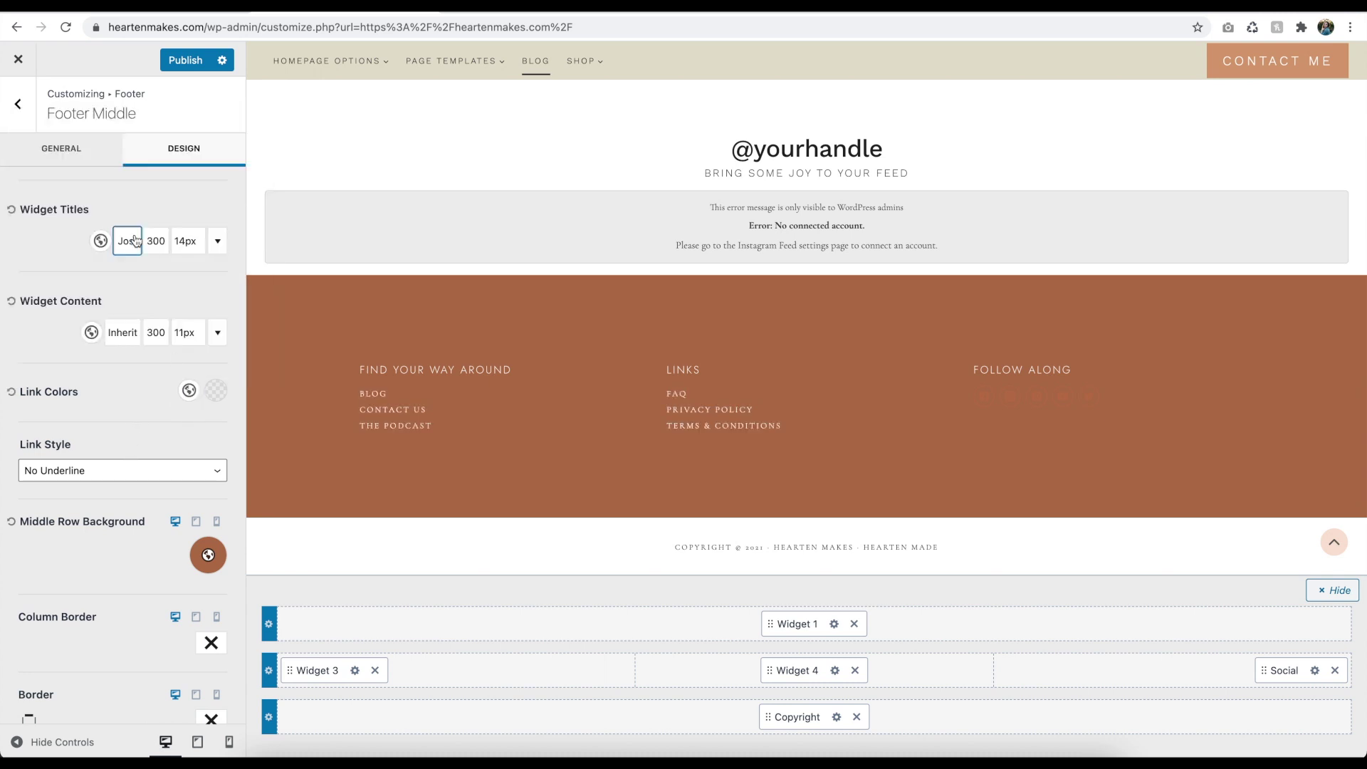
click(167, 318)
text(work)
text(corm)
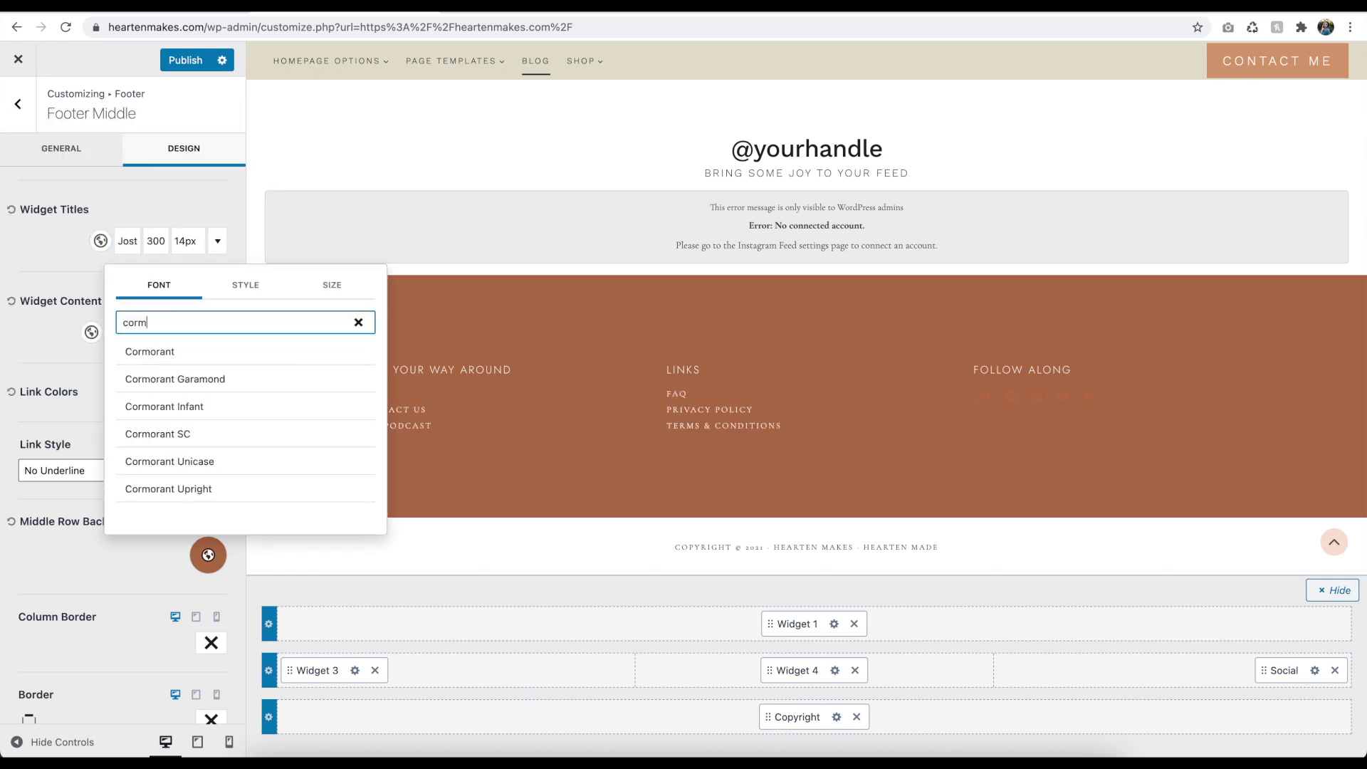
click(12, 211)
click(100, 240)
click(240, 497)
click(127, 241)
click(200, 388)
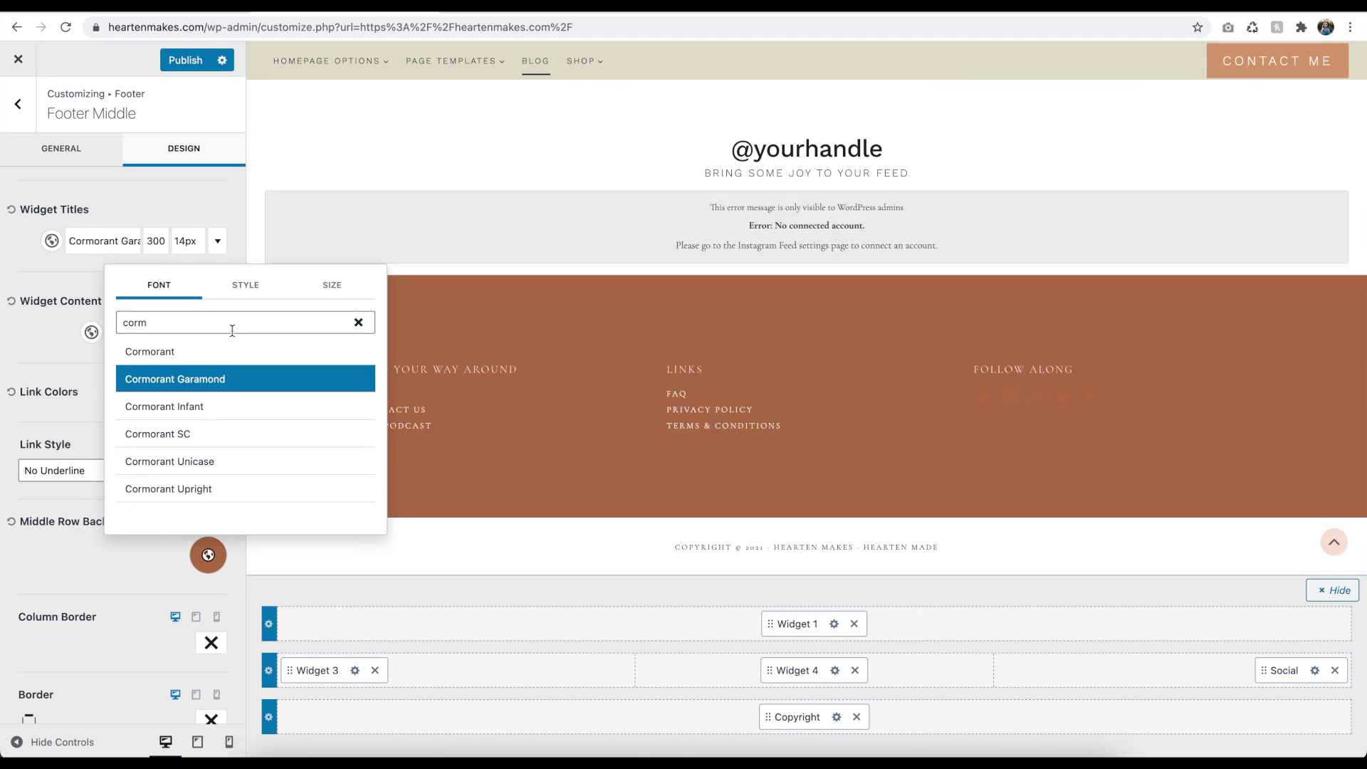
Step: Set the footer widget titles to 300 italic, 20 px, lowercase, with 0 px letter spacing
click(245, 292)
click(189, 353)
click(313, 291)
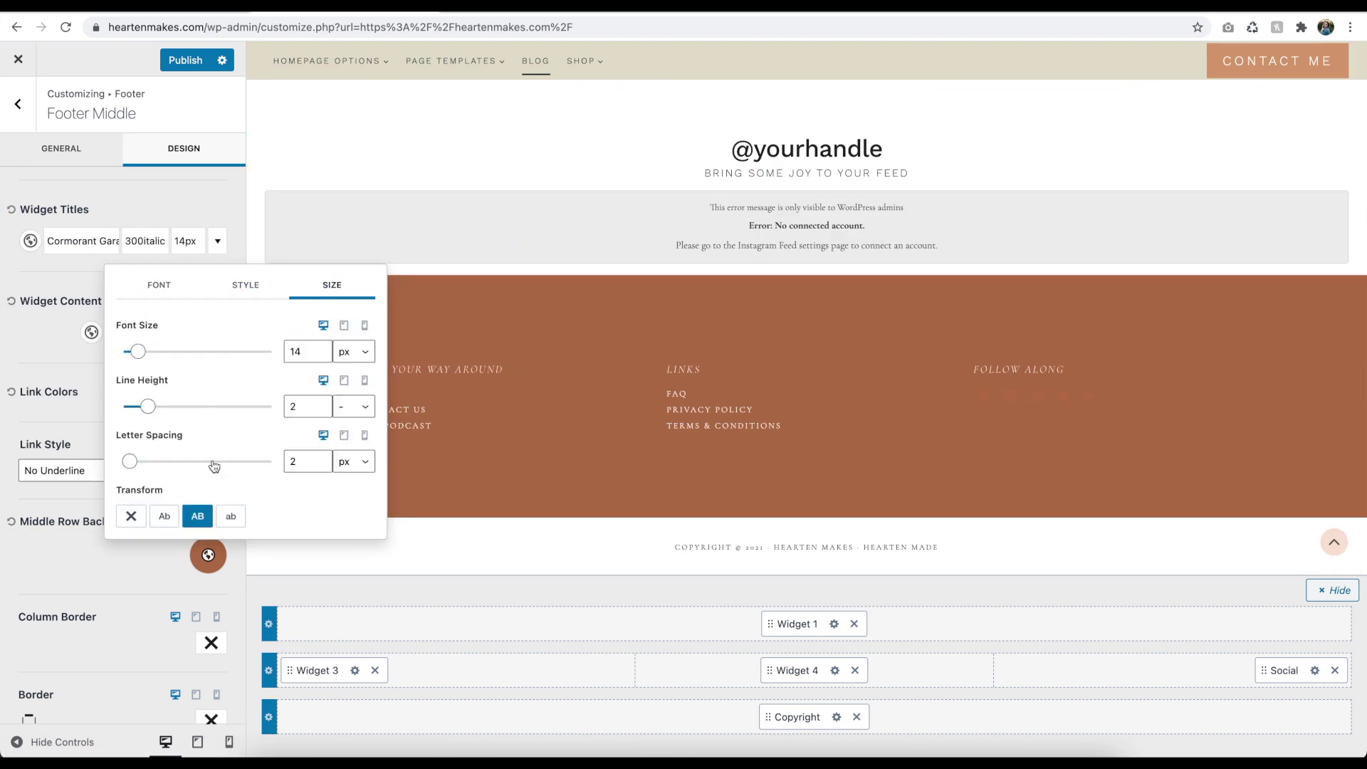
click(321, 348)
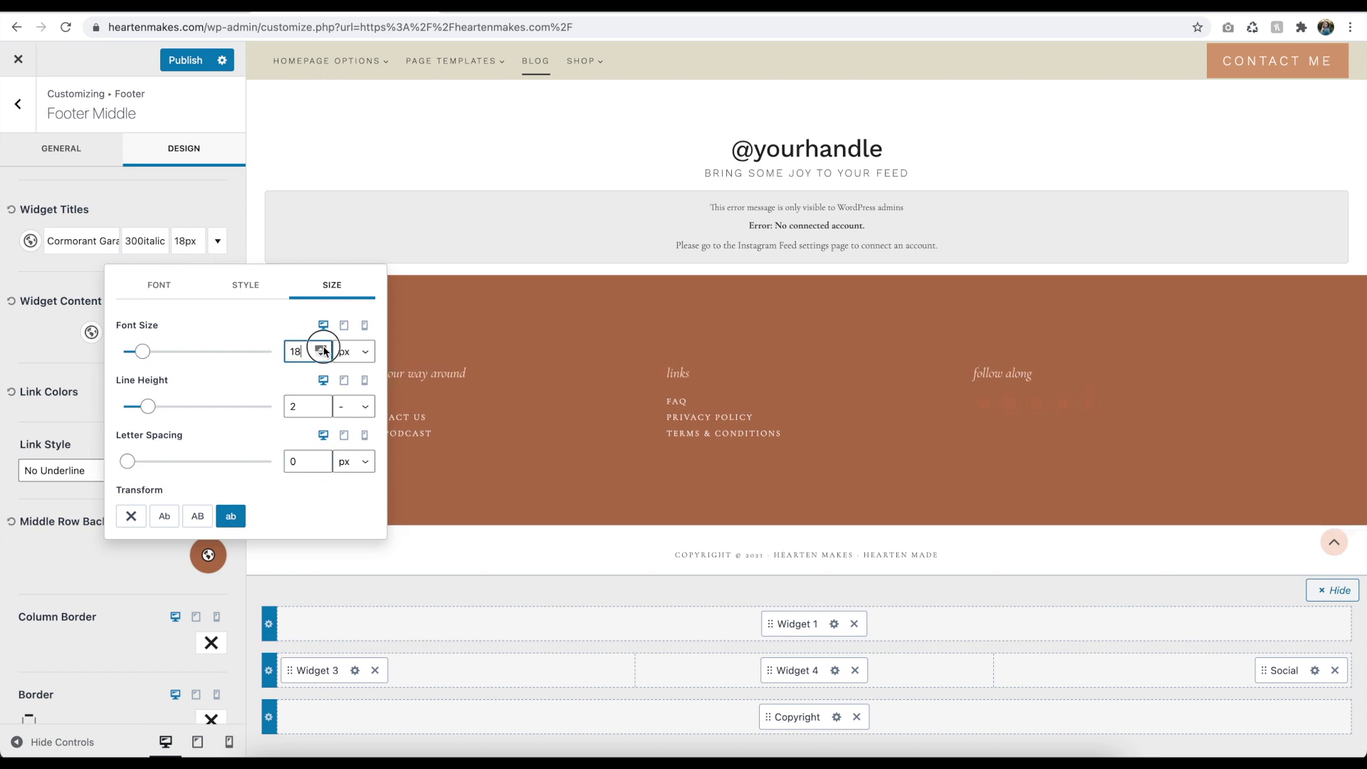
click(89, 406)
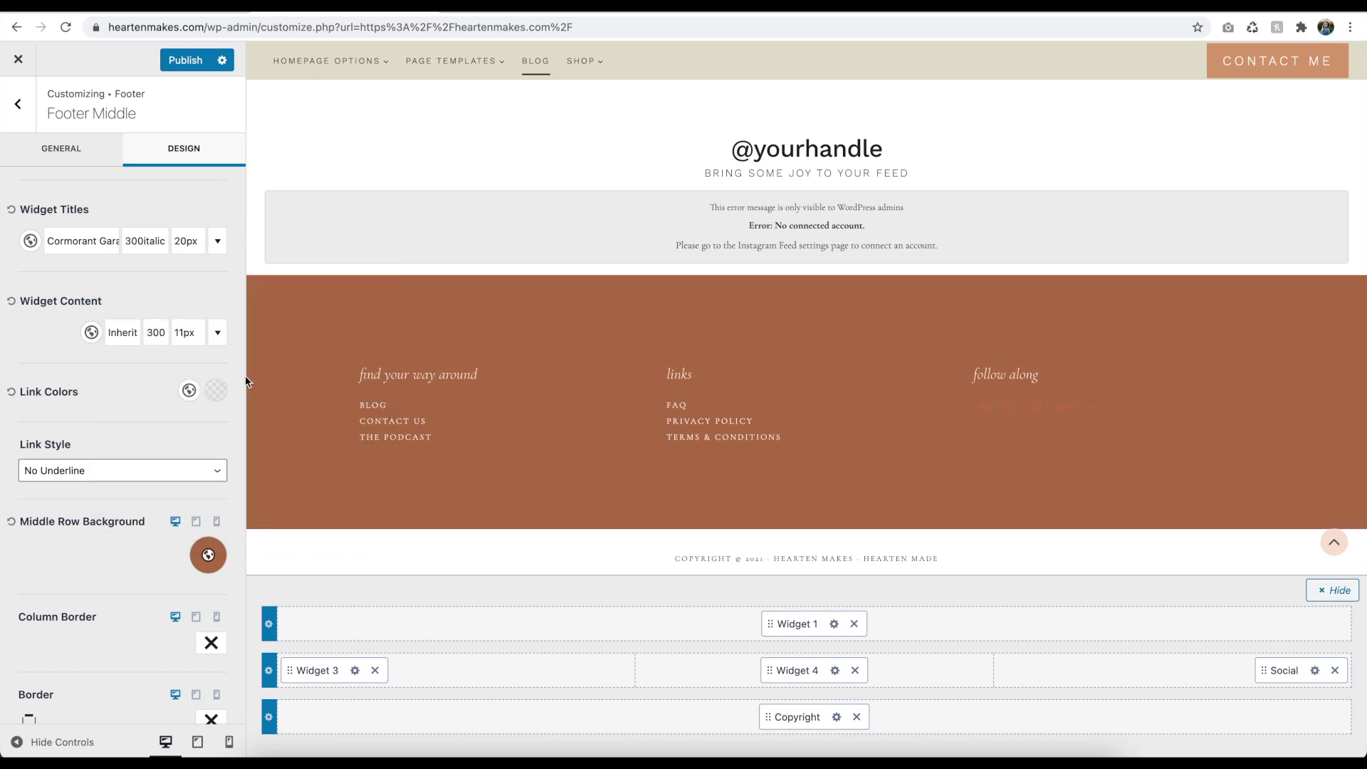
Step: Set the footer social icons' initial and hover colours and border colours to the white palette colour
click(1278, 670)
click(185, 148)
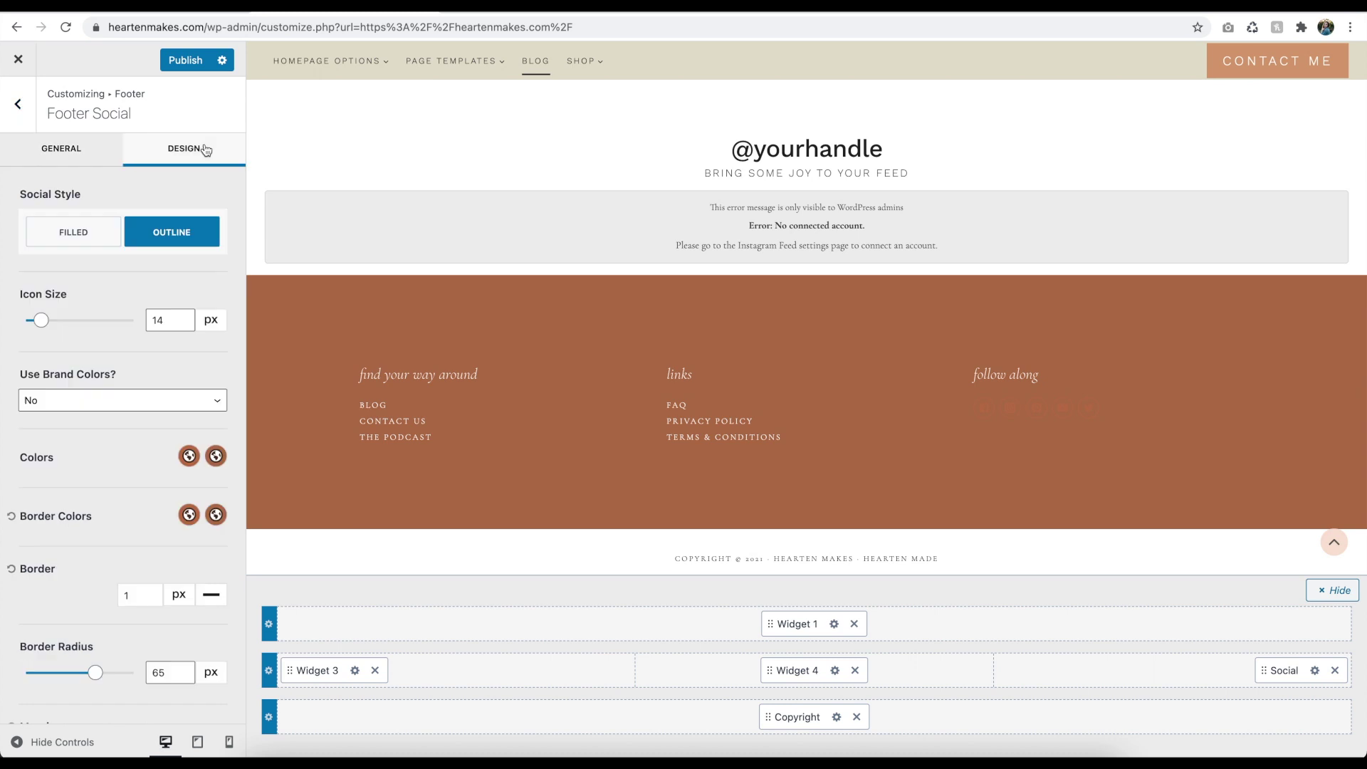
scroll(192, 391, down, 1)
click(190, 387)
click(216, 445)
click(241, 400)
click(176, 475)
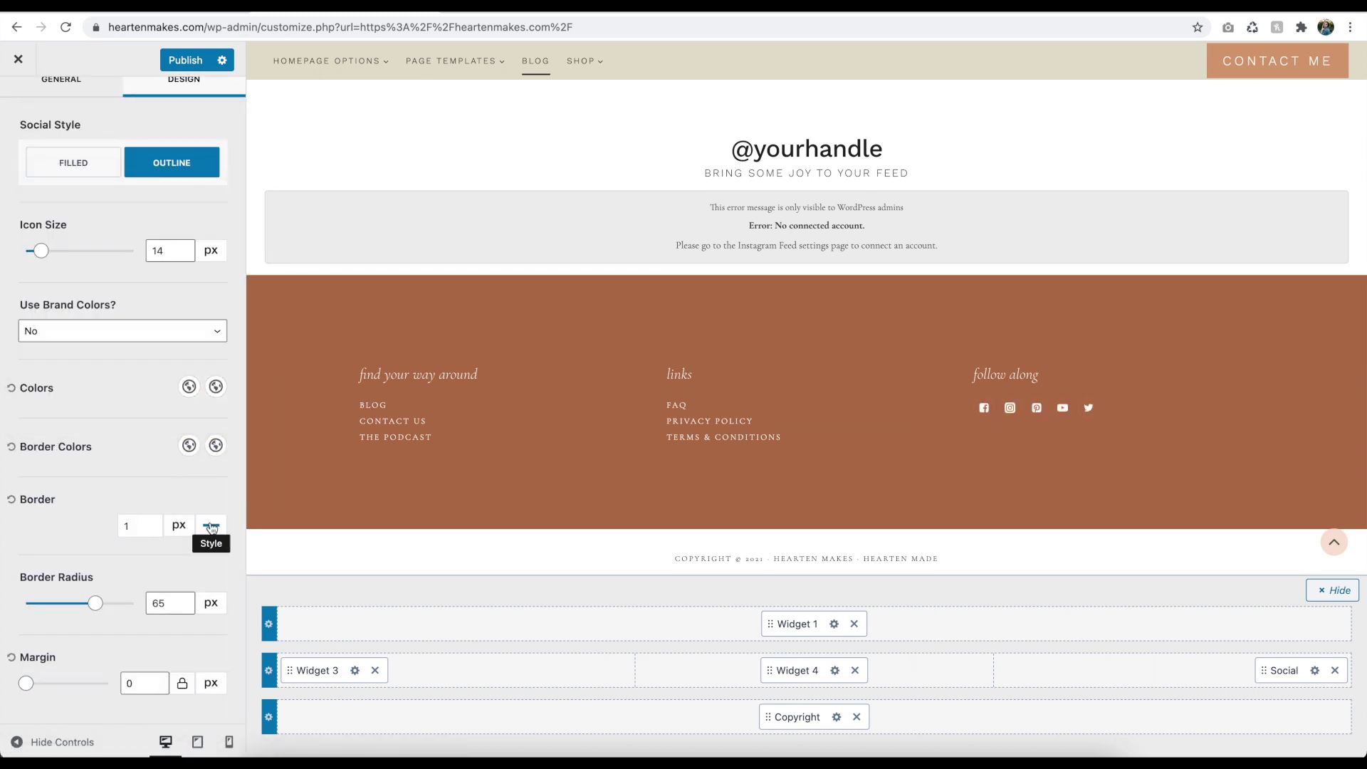
Step: Set the footer social icons to Filled style, 16 px, with the blush pink palette background after trying tan and rust
click(92, 166)
scroll(137, 371, down, 2)
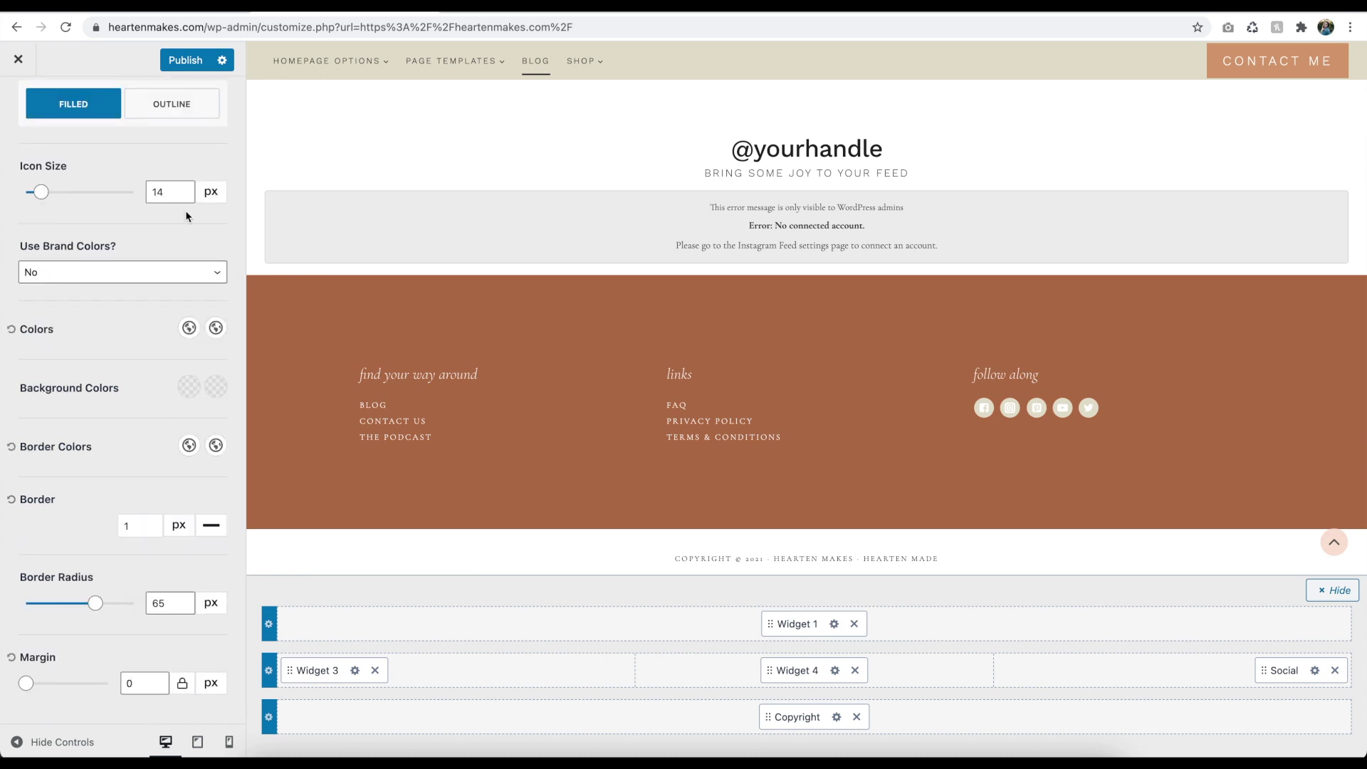
click(188, 386)
click(165, 342)
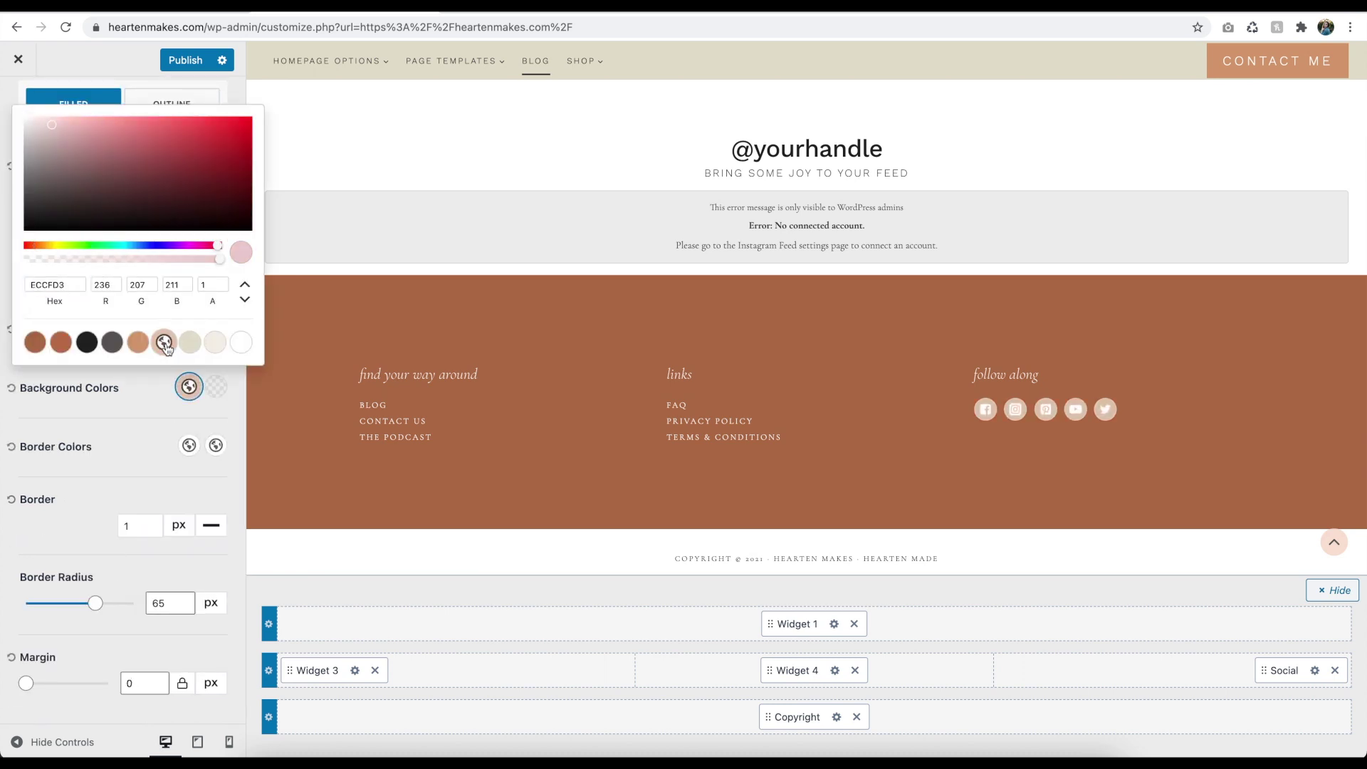
click(138, 343)
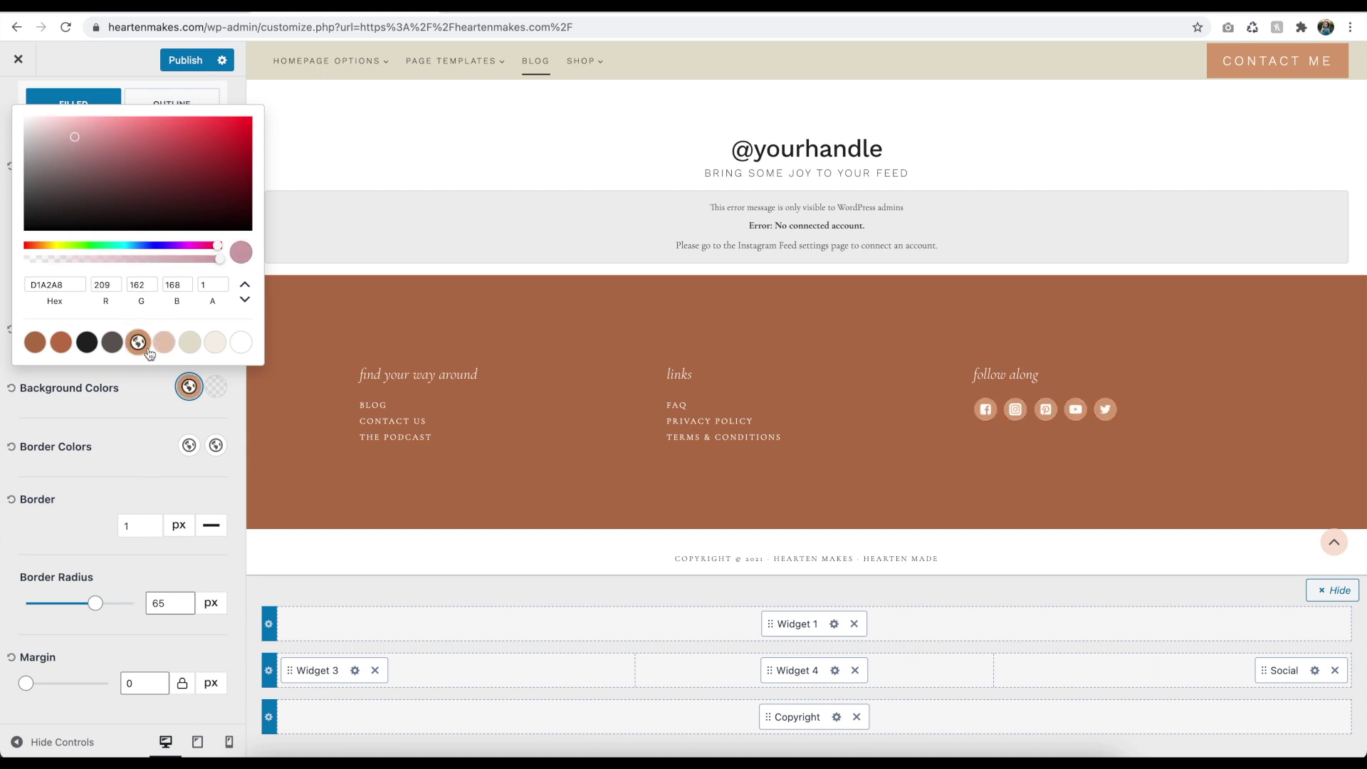
click(61, 345)
click(164, 342)
click(180, 468)
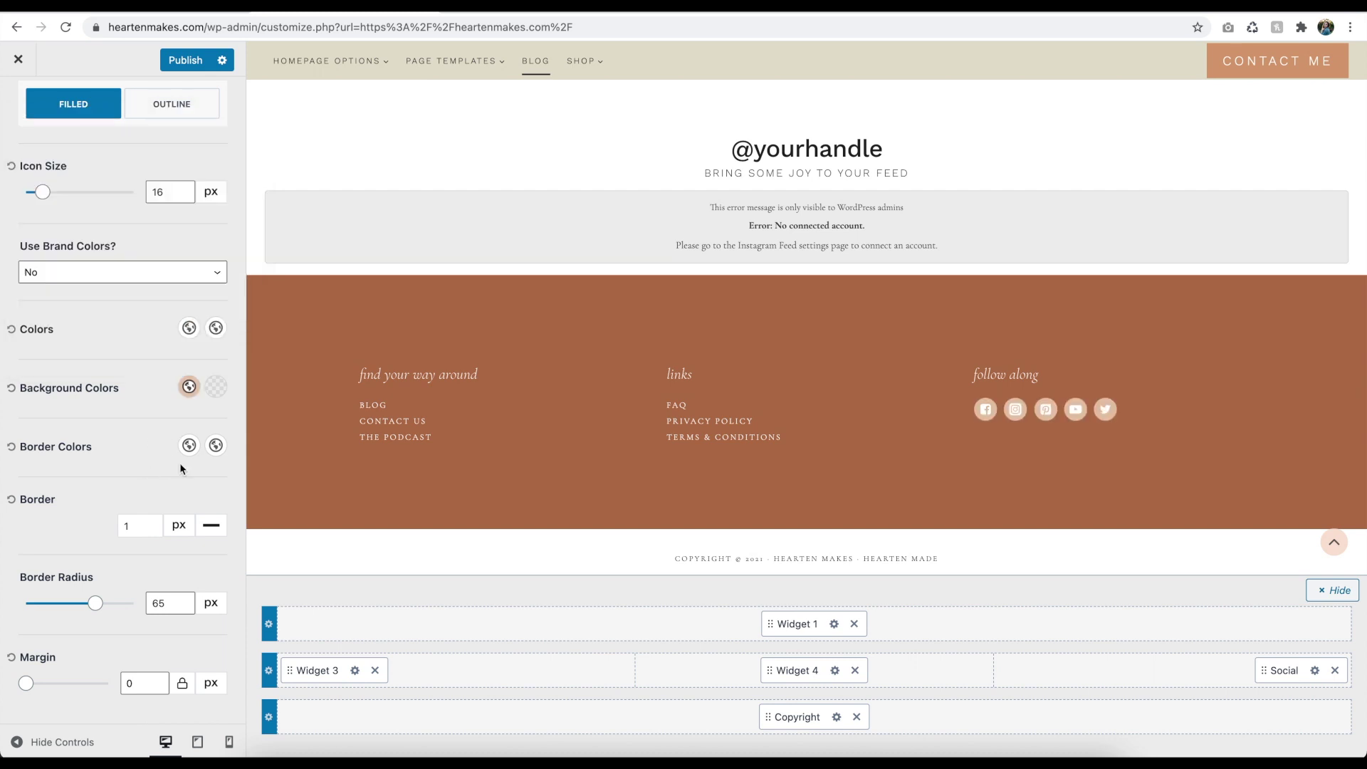
Step: Set the footer social icons' size to 15 px and their initial icon colour to the palette's first brown swatch
scroll(537, 377, up, 2)
click(182, 196)
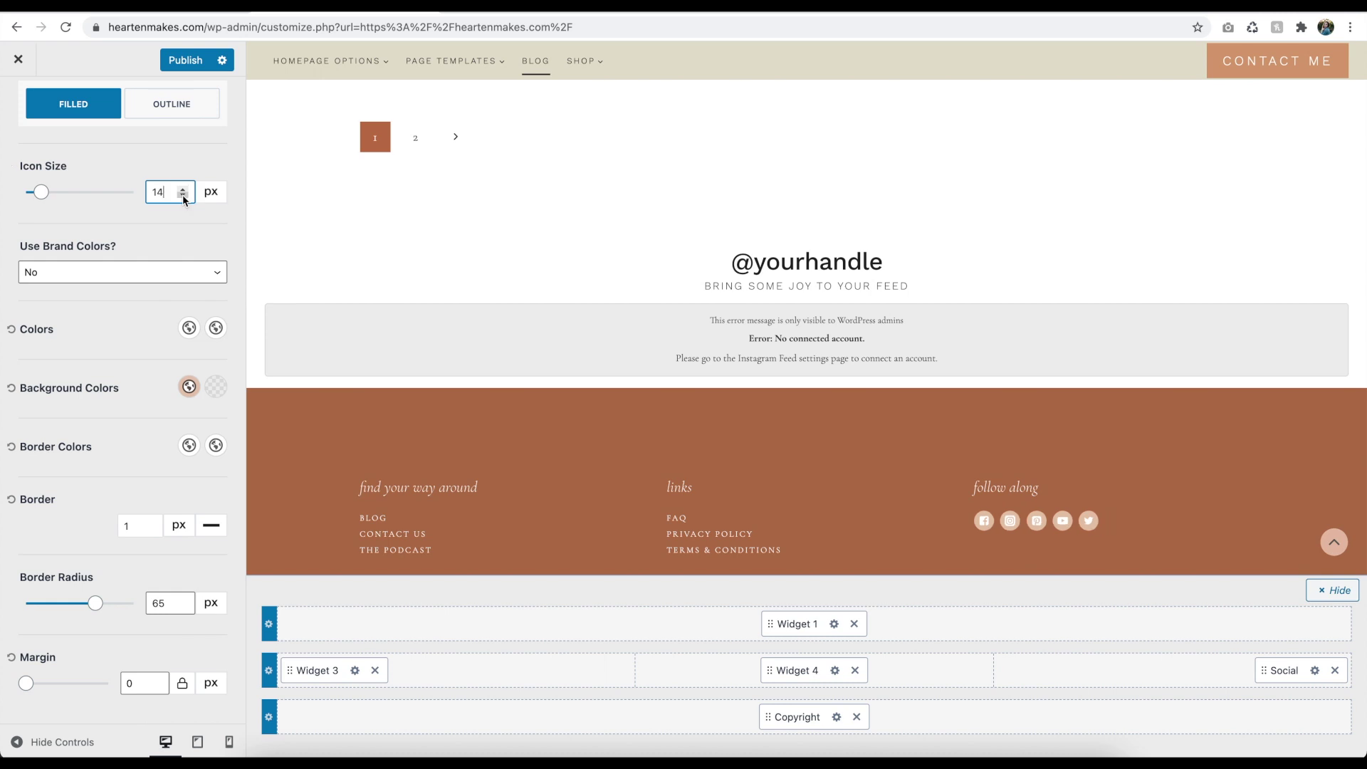
click(182, 196)
scroll(425, 230, down, 3)
click(189, 329)
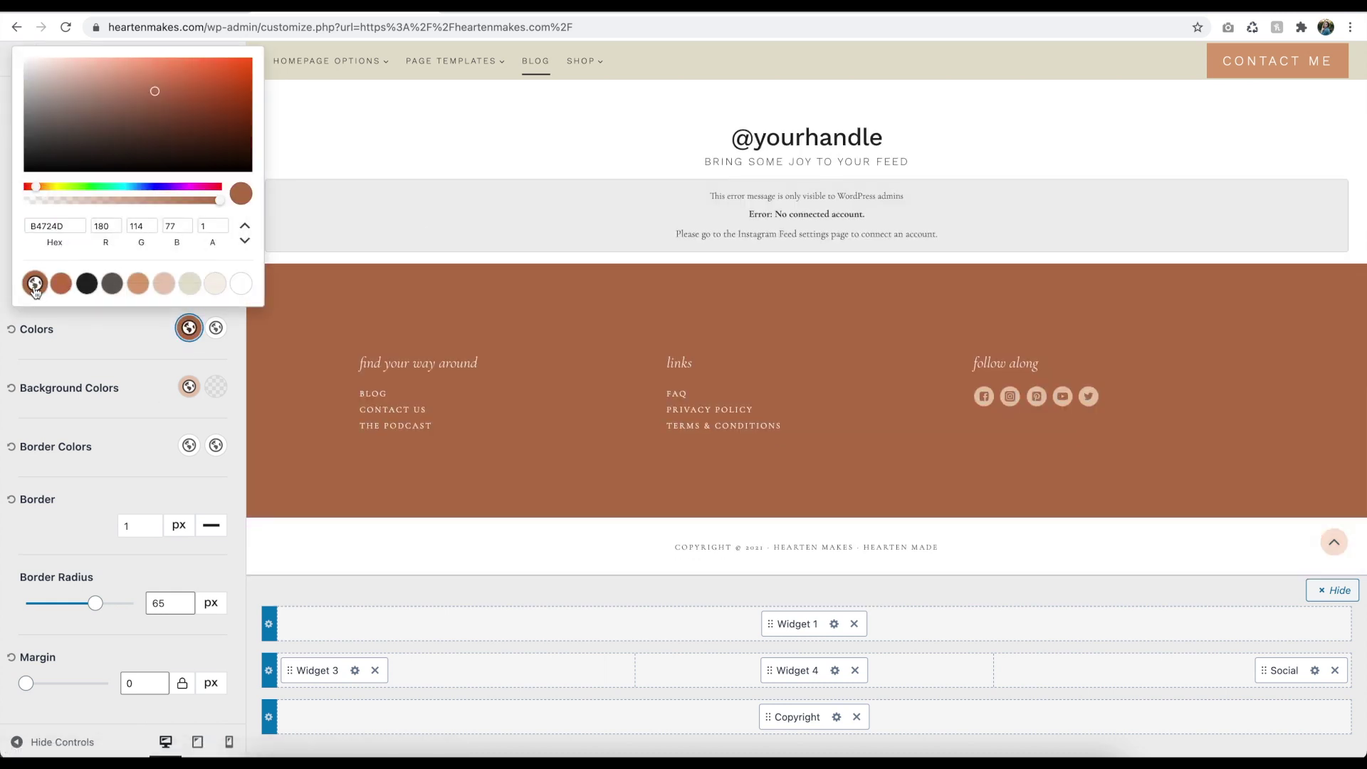
click(130, 428)
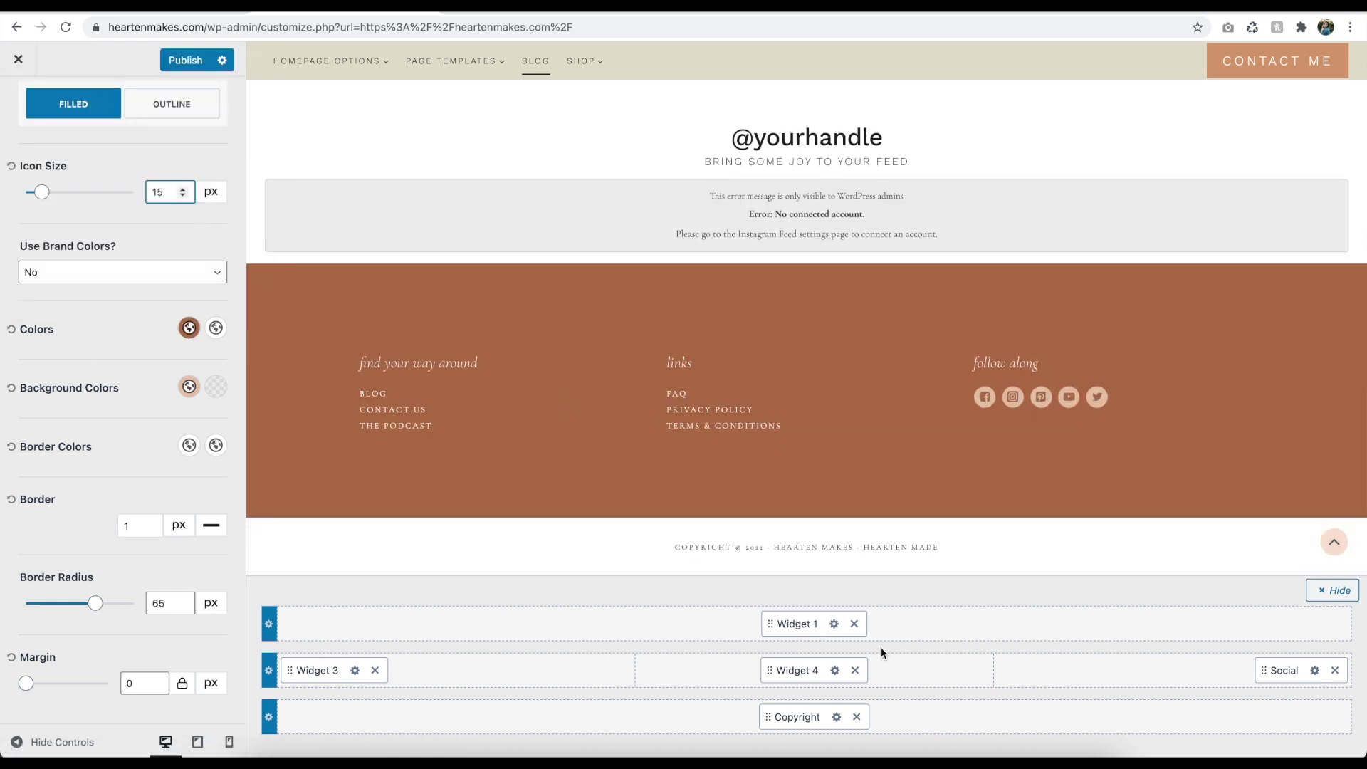
Step: Reorder the footer's middle row as Social, Widget 3, Widget 4, and give the bottom row two columns with Footer Navigation in the second
mouse_move(770, 670)
mouse_down()
mouse_move(1282, 667)
mouse_move(335, 668)
mouse_move(776, 682)
mouse_move(783, 669)
mouse_up()
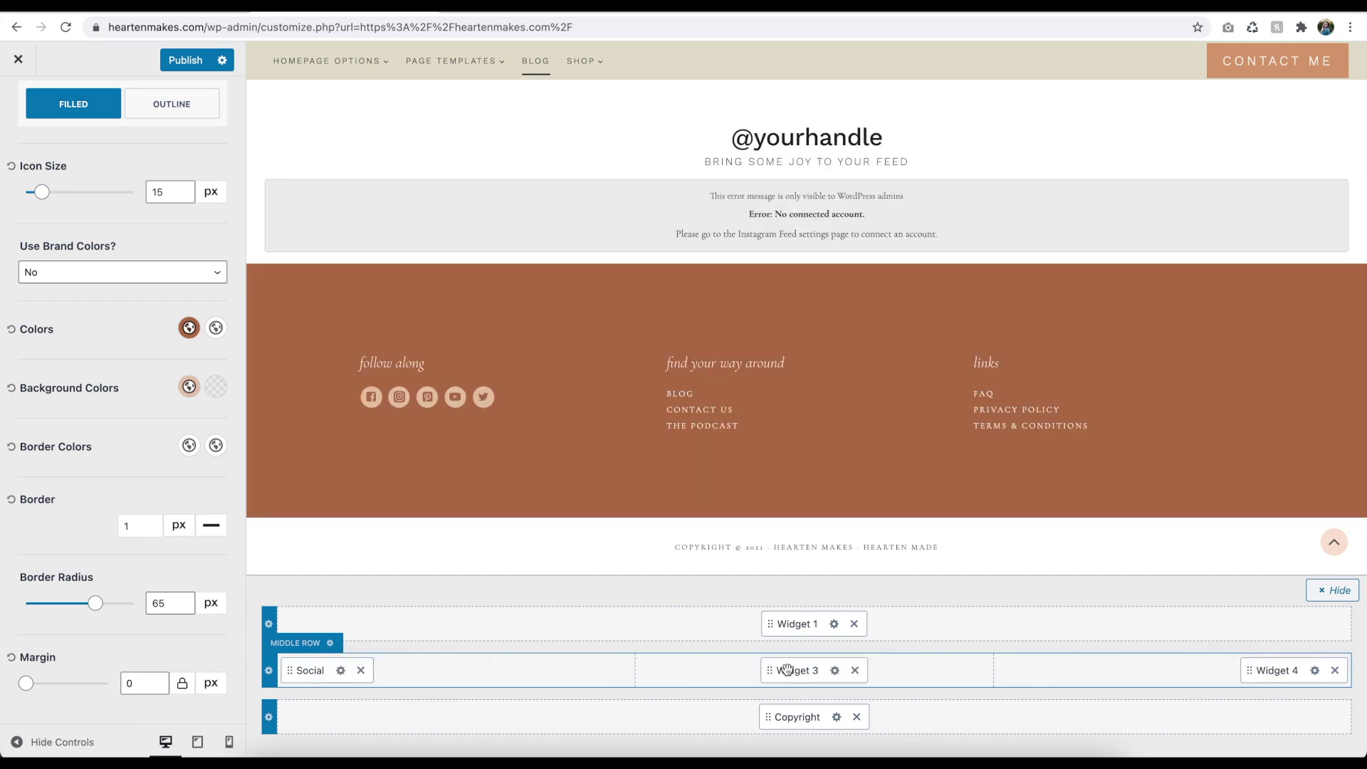
click(304, 716)
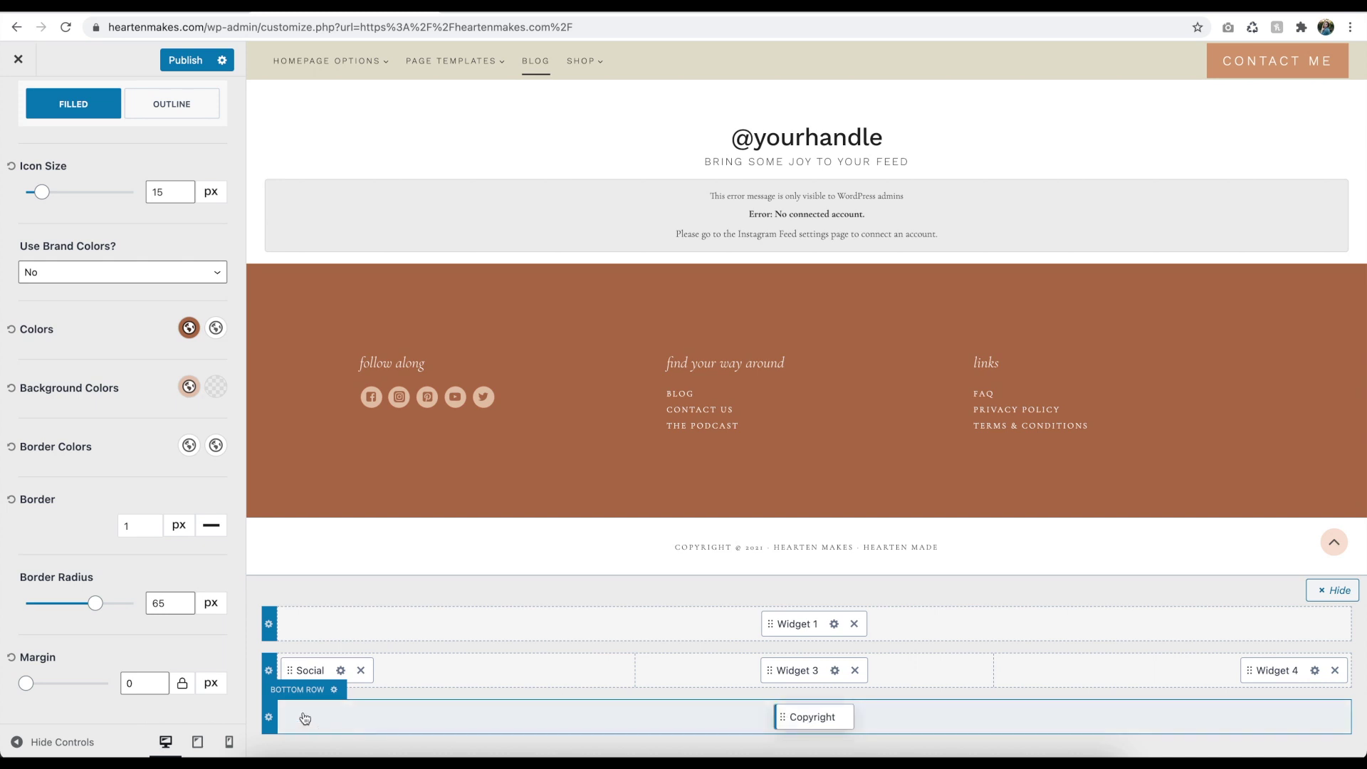
click(84, 332)
click(1083, 715)
click(1000, 644)
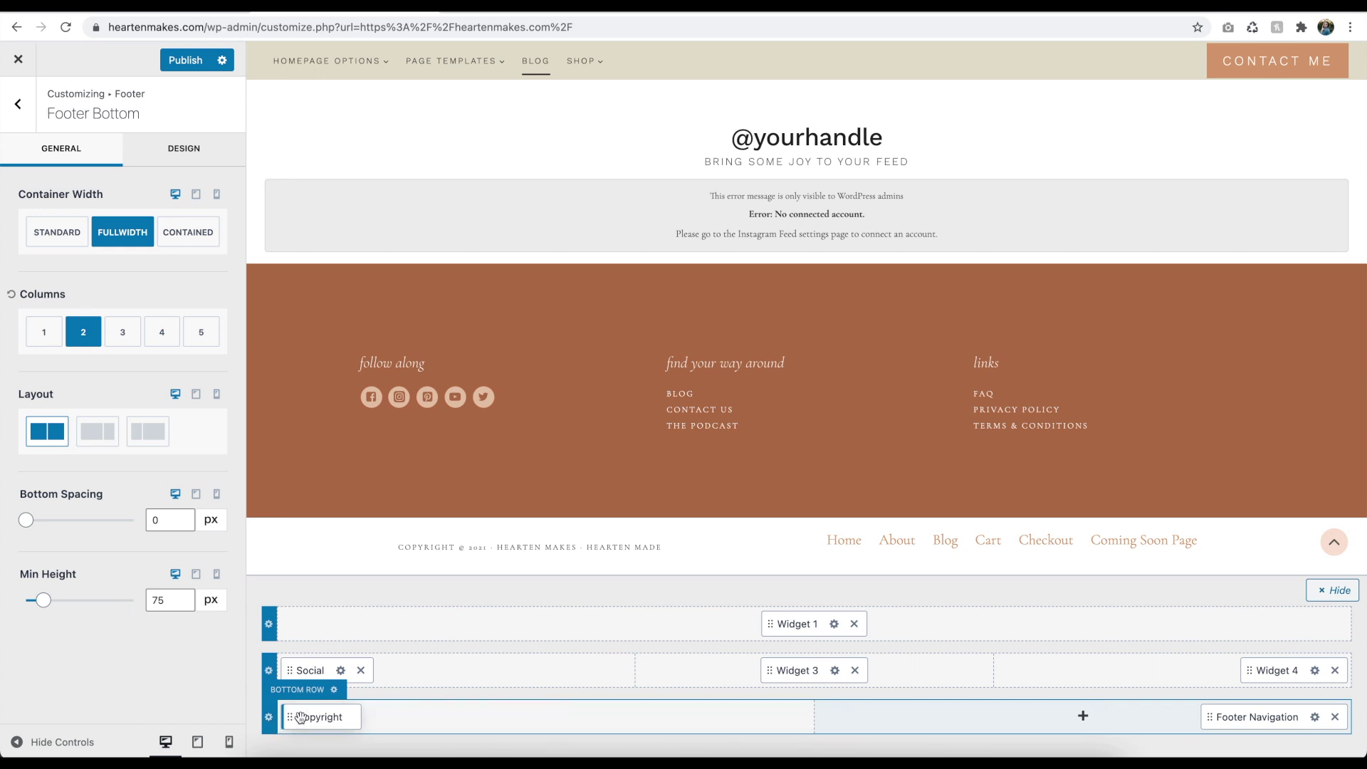
Step: Style the footer navigation font as uppercase at 11 px with 2 px letter spacing
click(18, 104)
click(17, 104)
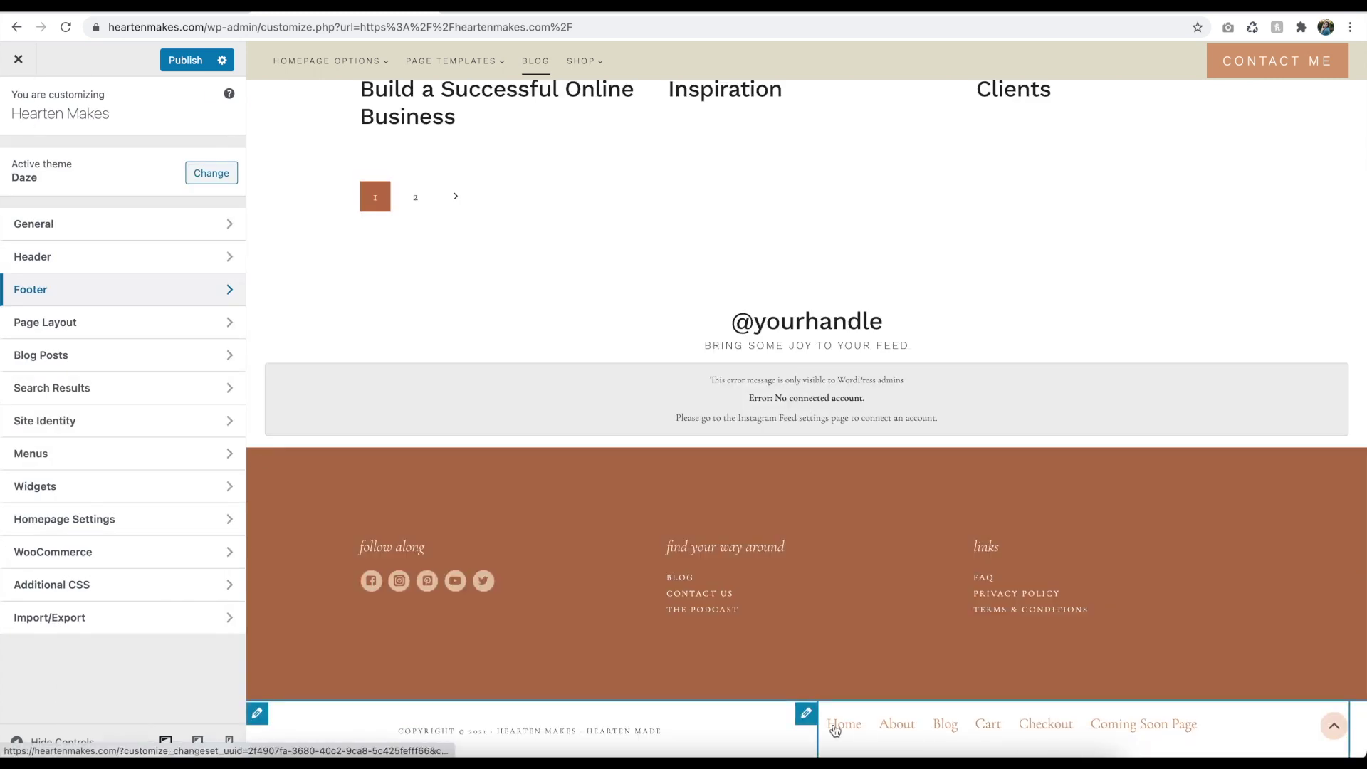
click(810, 714)
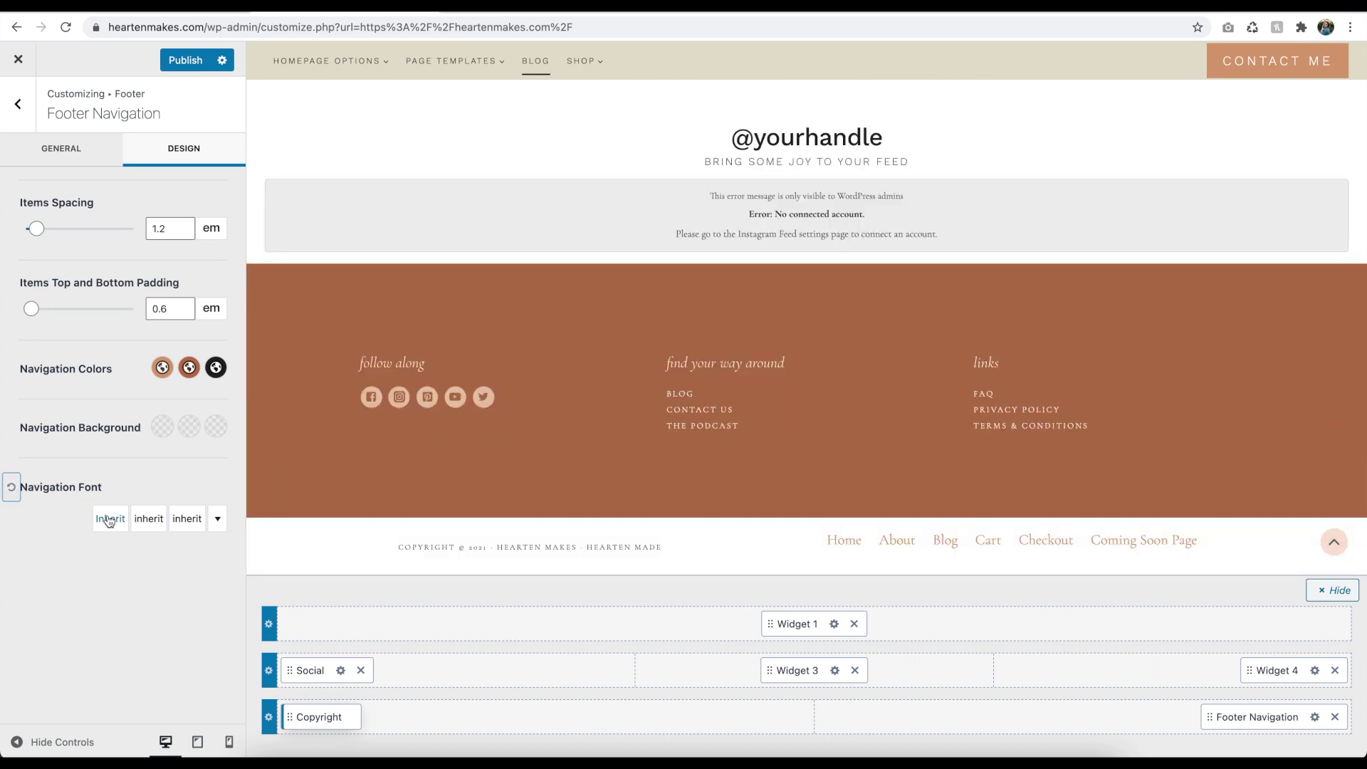
click(183, 521)
click(197, 472)
click(320, 311)
click(321, 312)
click(320, 311)
click(321, 311)
click(353, 417)
click(349, 397)
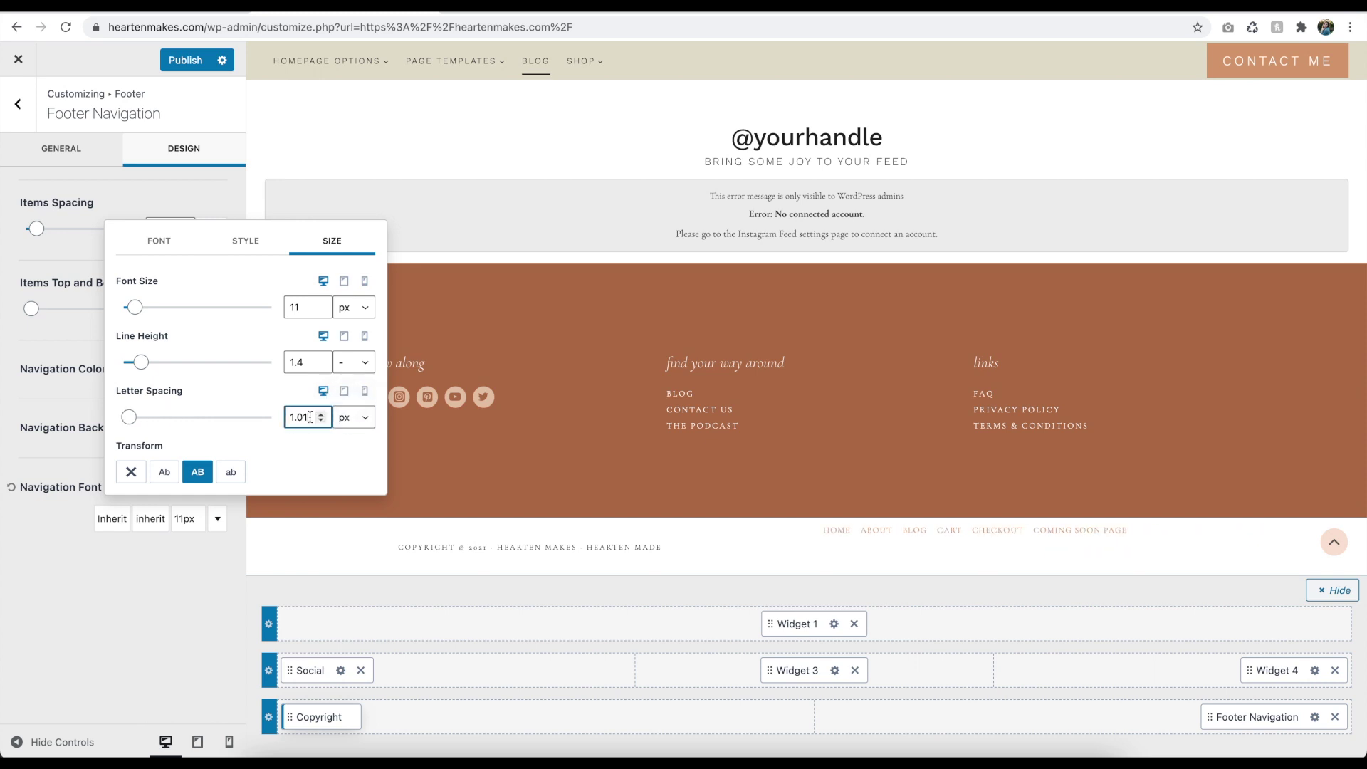
click(227, 504)
Step: Set the footer navigation's initial and hover colours to the black palette colour and the items' top and bottom padding to 0 em
click(162, 367)
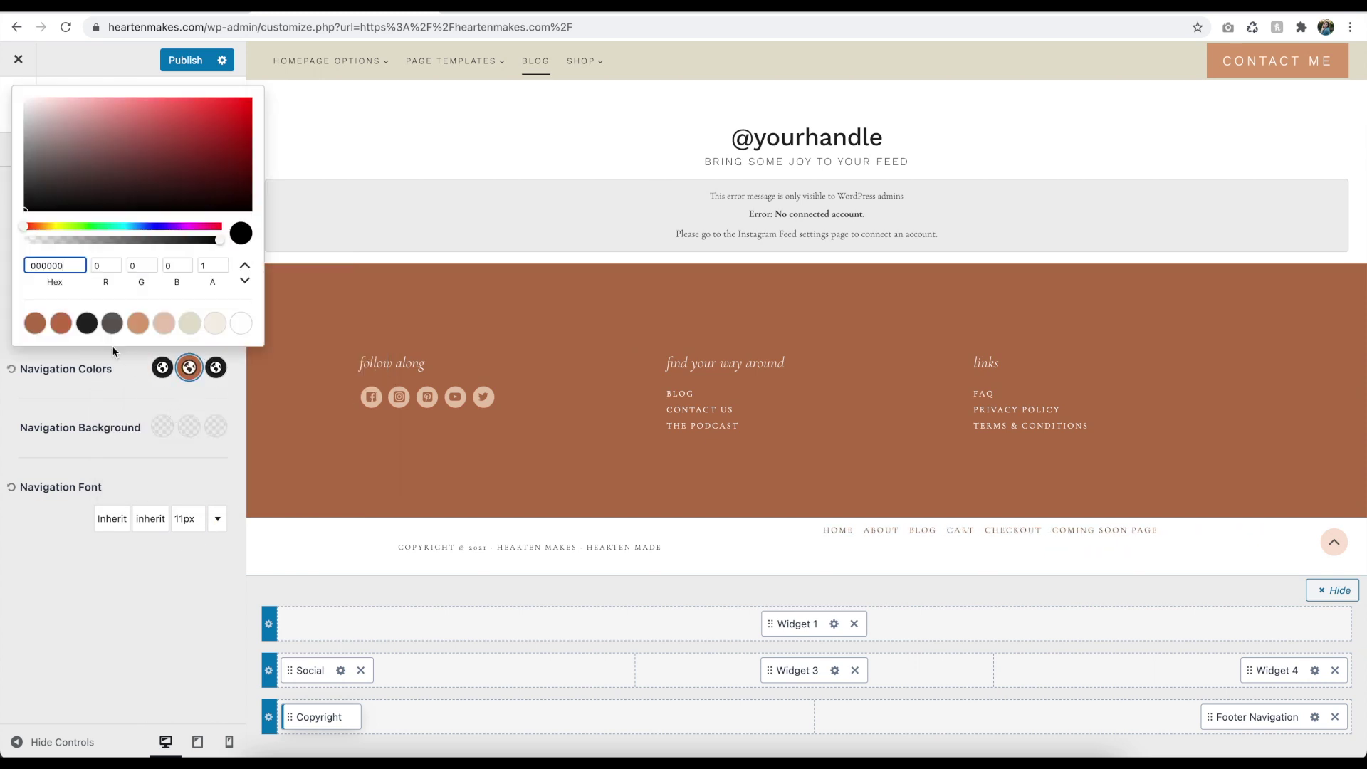
click(208, 400)
click(183, 312)
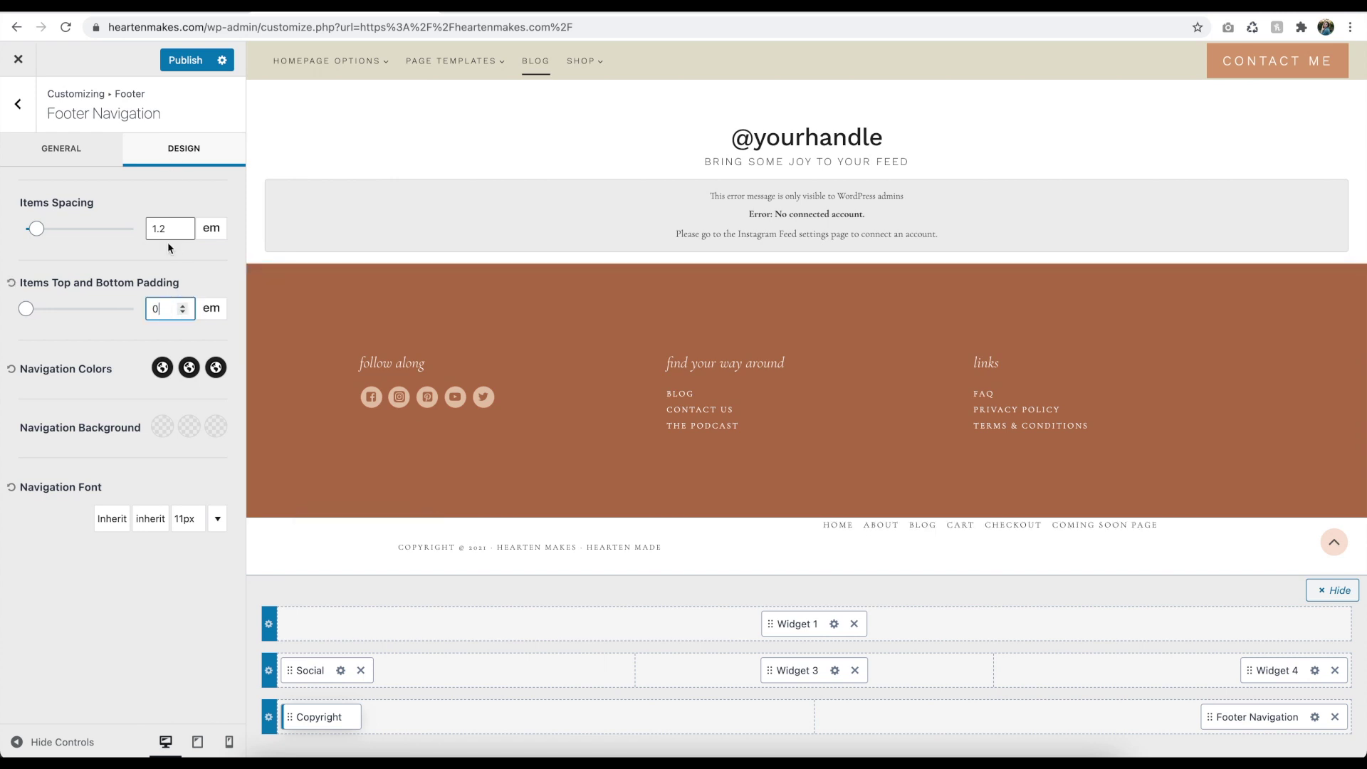
Step: Vertically centre the footer navigation and align its content to the right
click(268, 717)
click(184, 148)
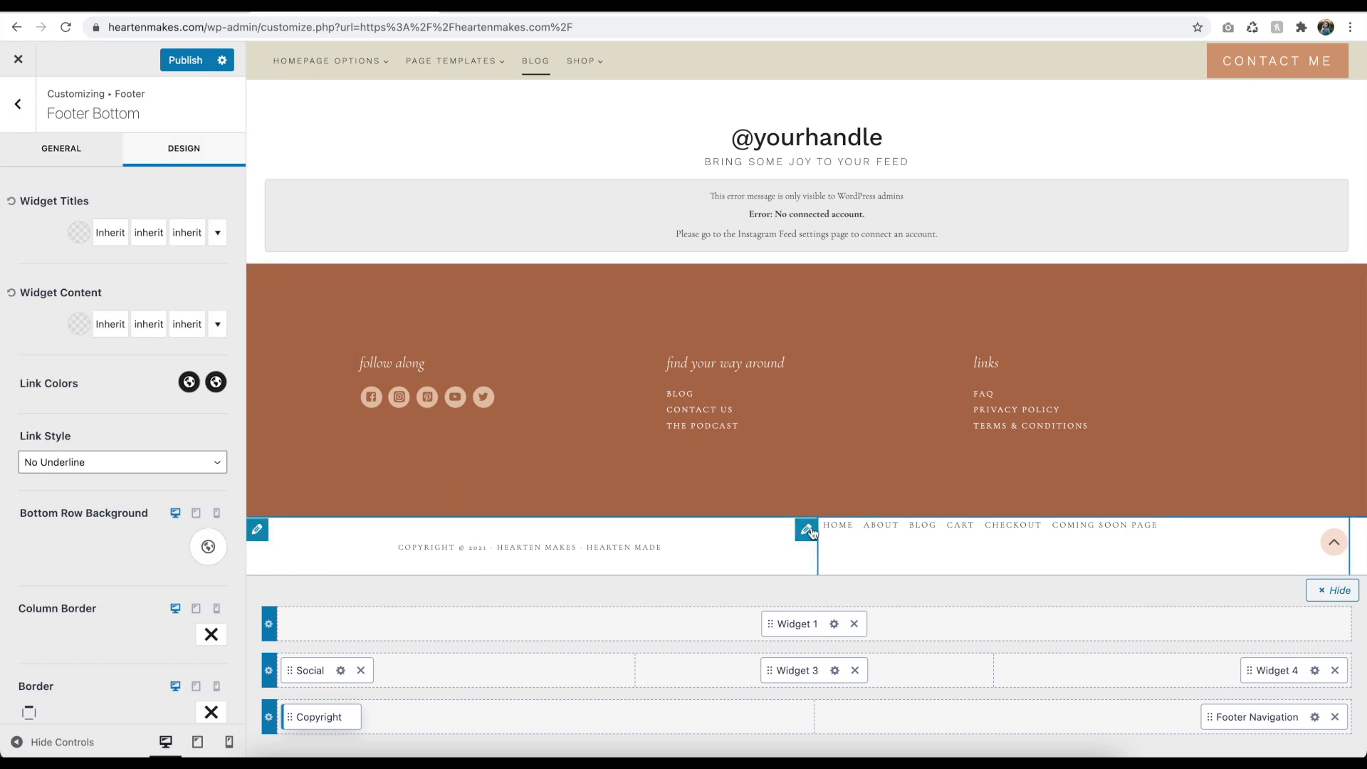
click(807, 529)
click(62, 148)
click(132, 437)
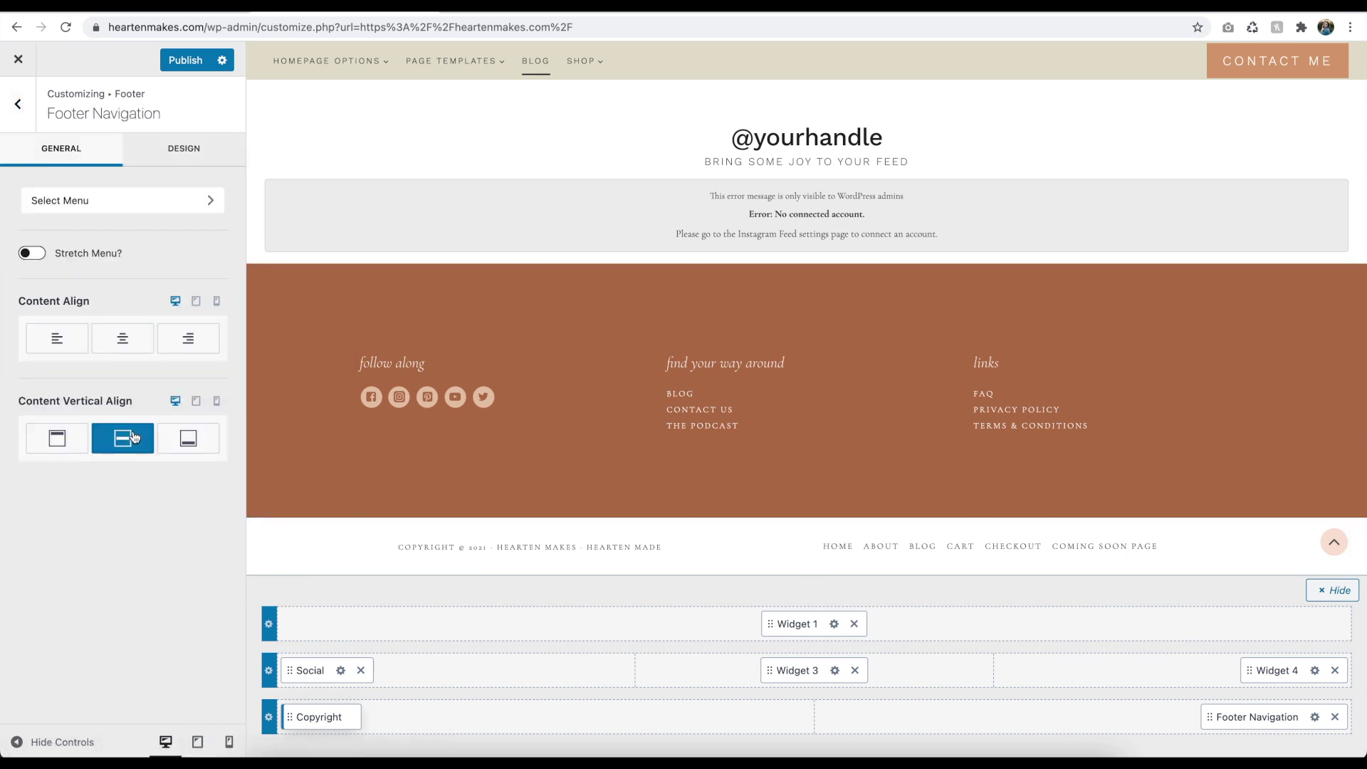
click(190, 339)
Step: Align the footer copyright text to the left and return to the Customizer's main settings list
click(258, 532)
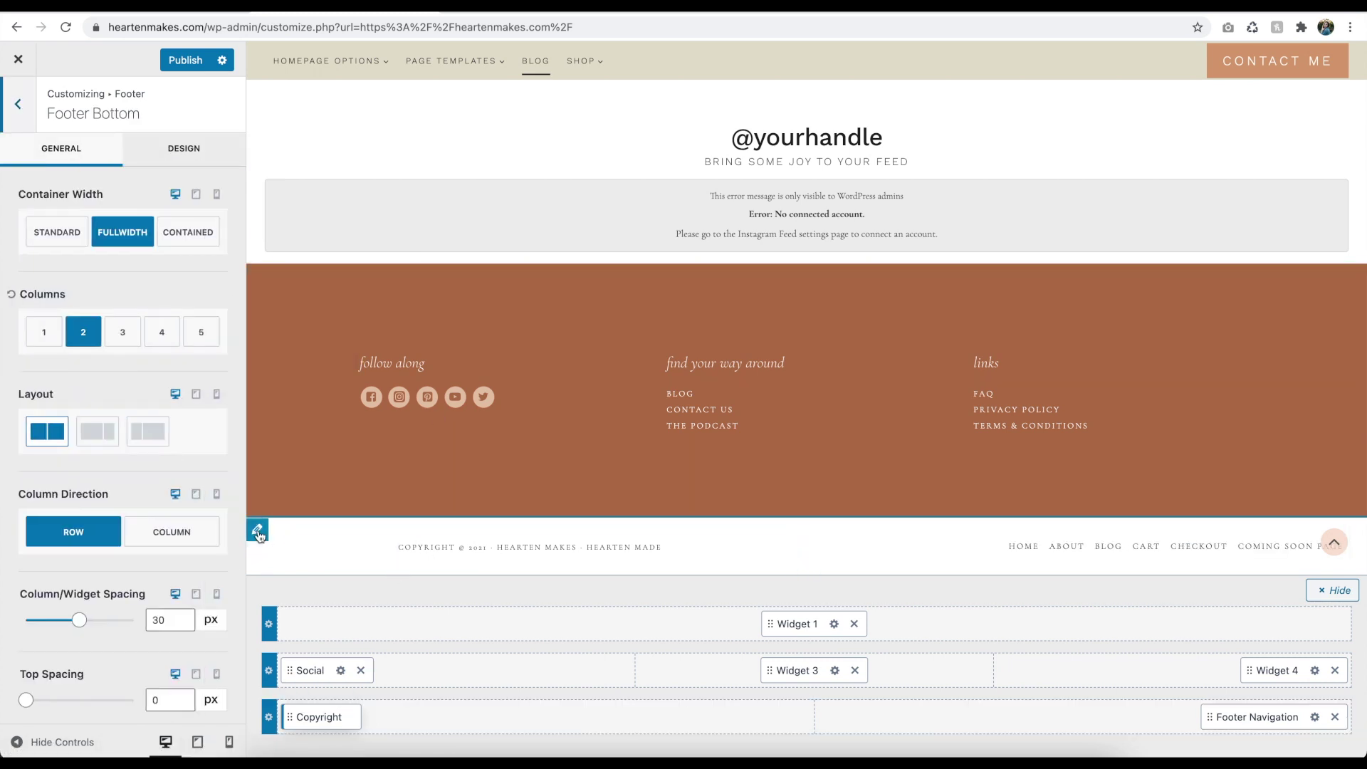
click(17, 104)
click(86, 269)
click(57, 448)
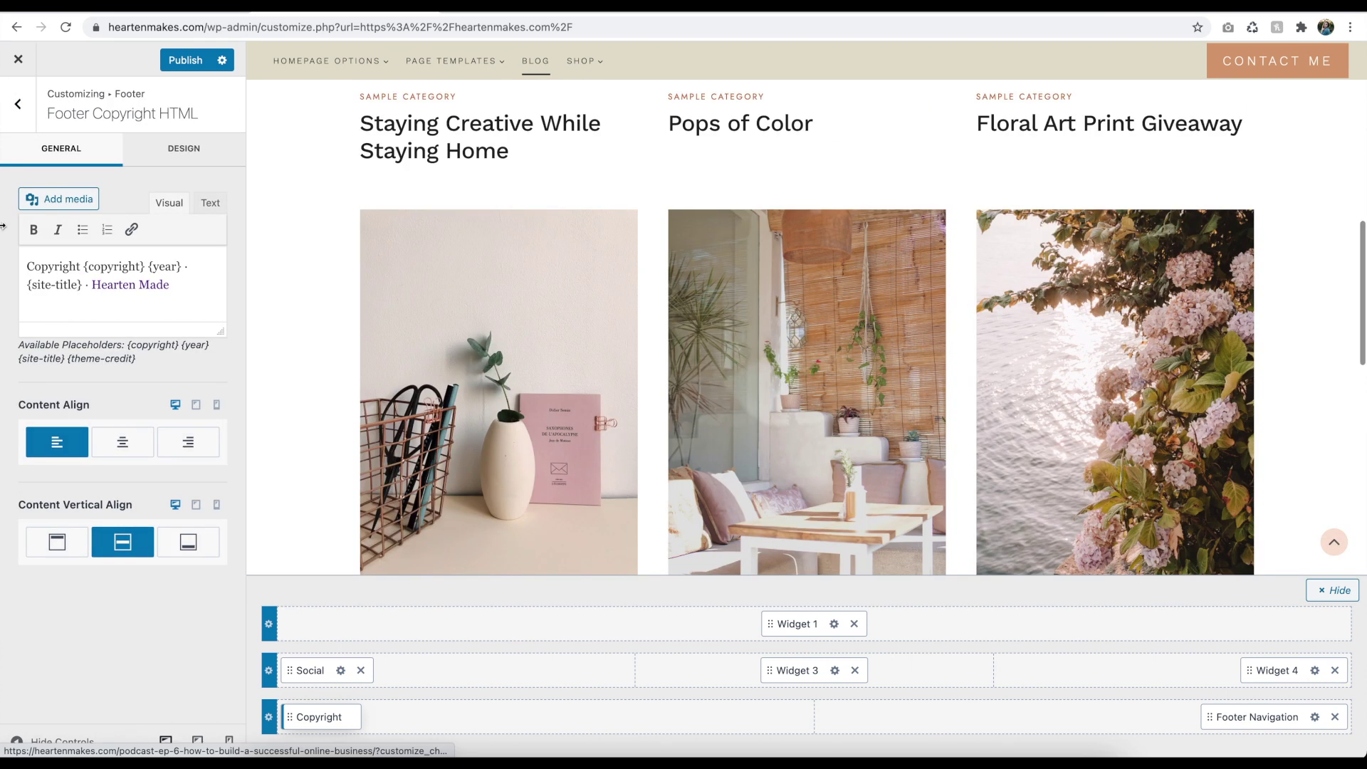
click(18, 104)
click(29, 112)
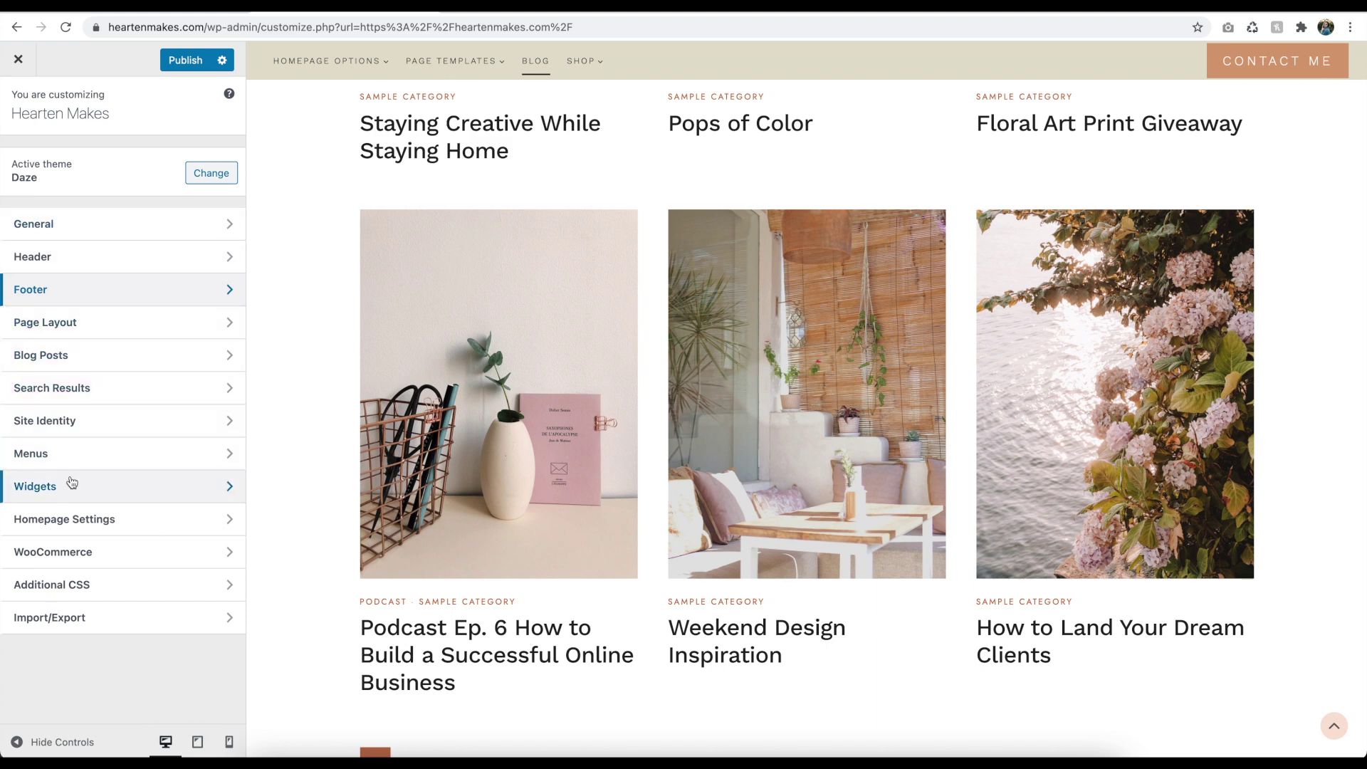
Step: Switch the site preview to mobile size and disable the transparent header on mobile, keeping it enabled for desktop
scroll(538, 349, up, 10)
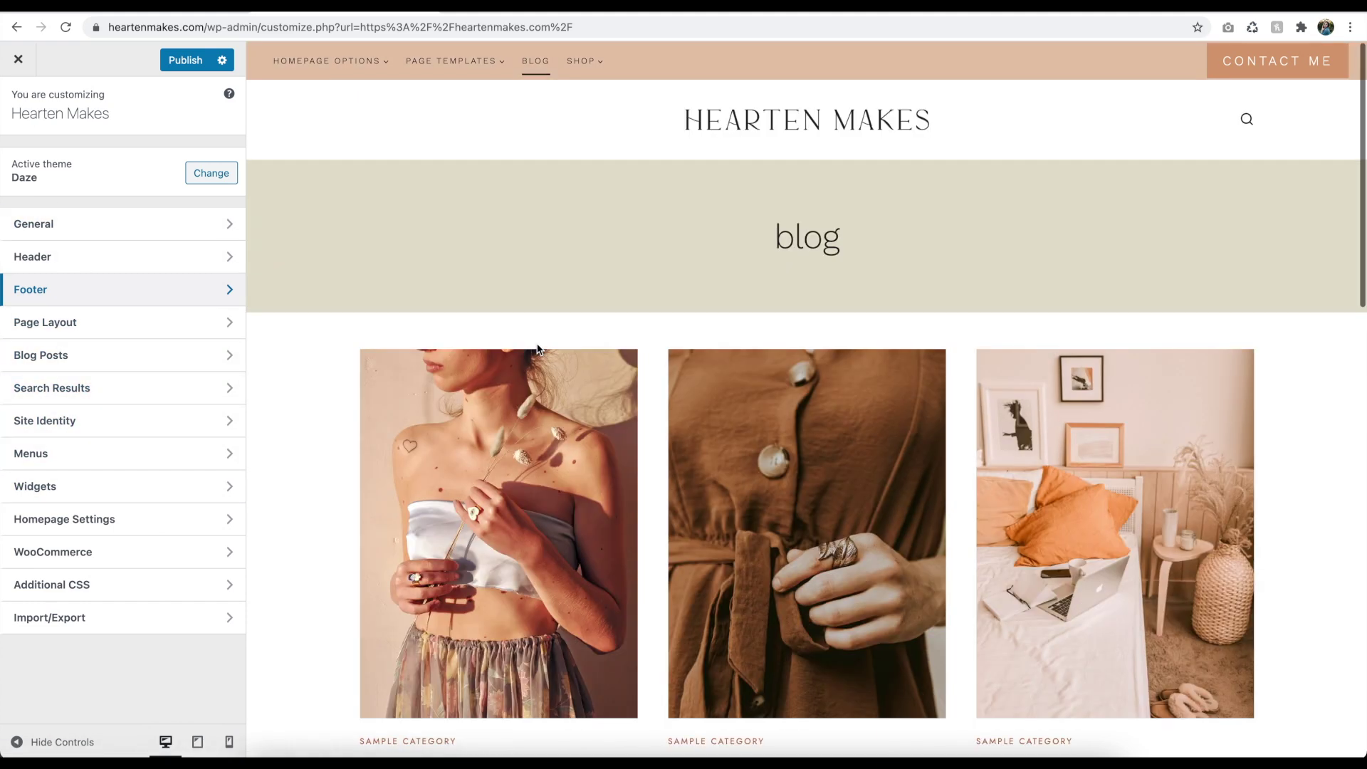
click(228, 741)
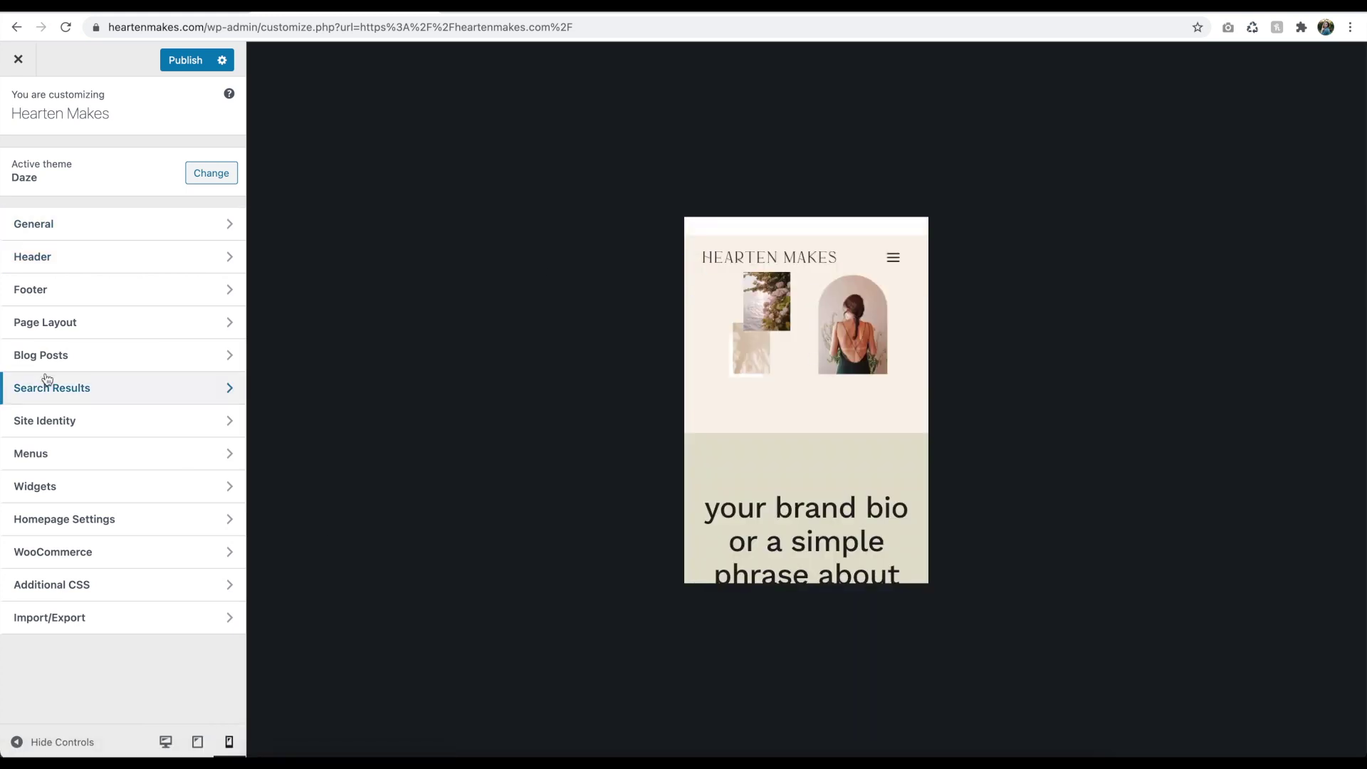
click(110, 237)
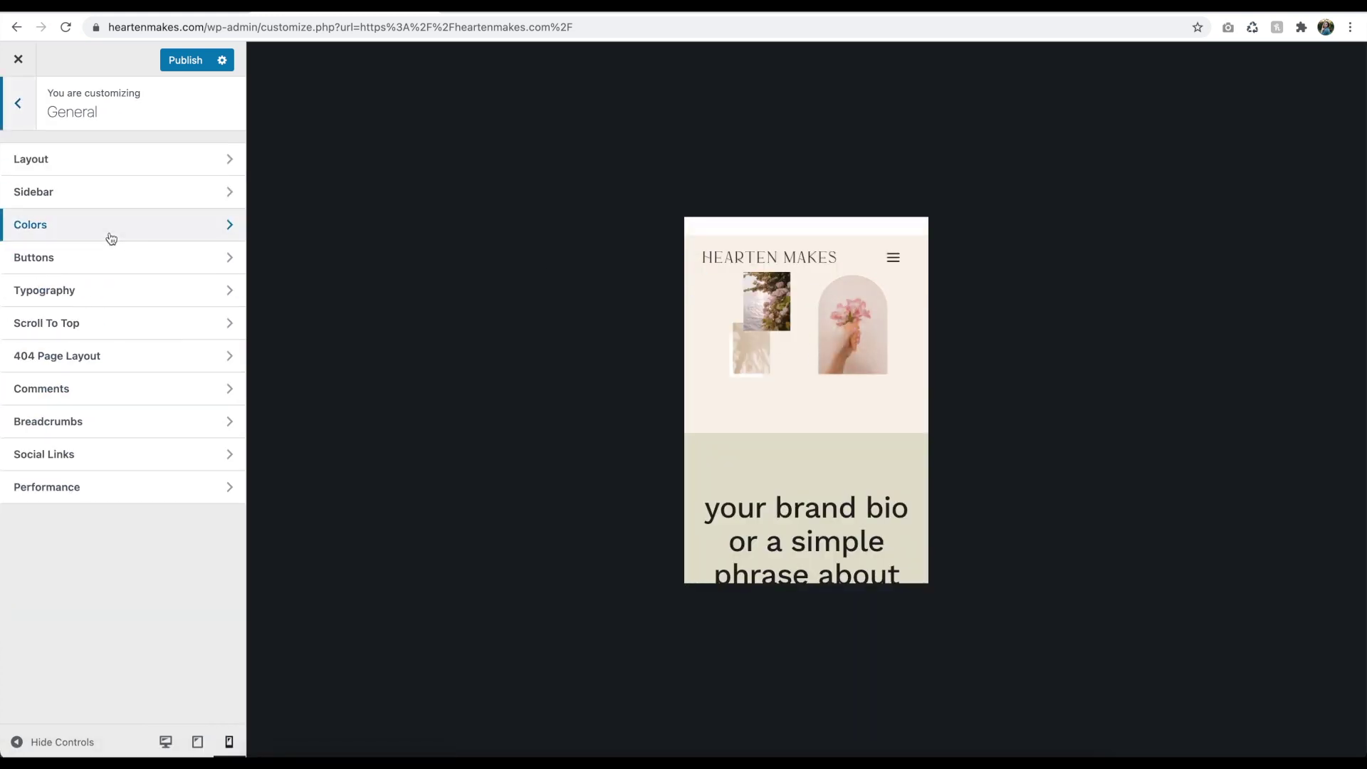
click(18, 103)
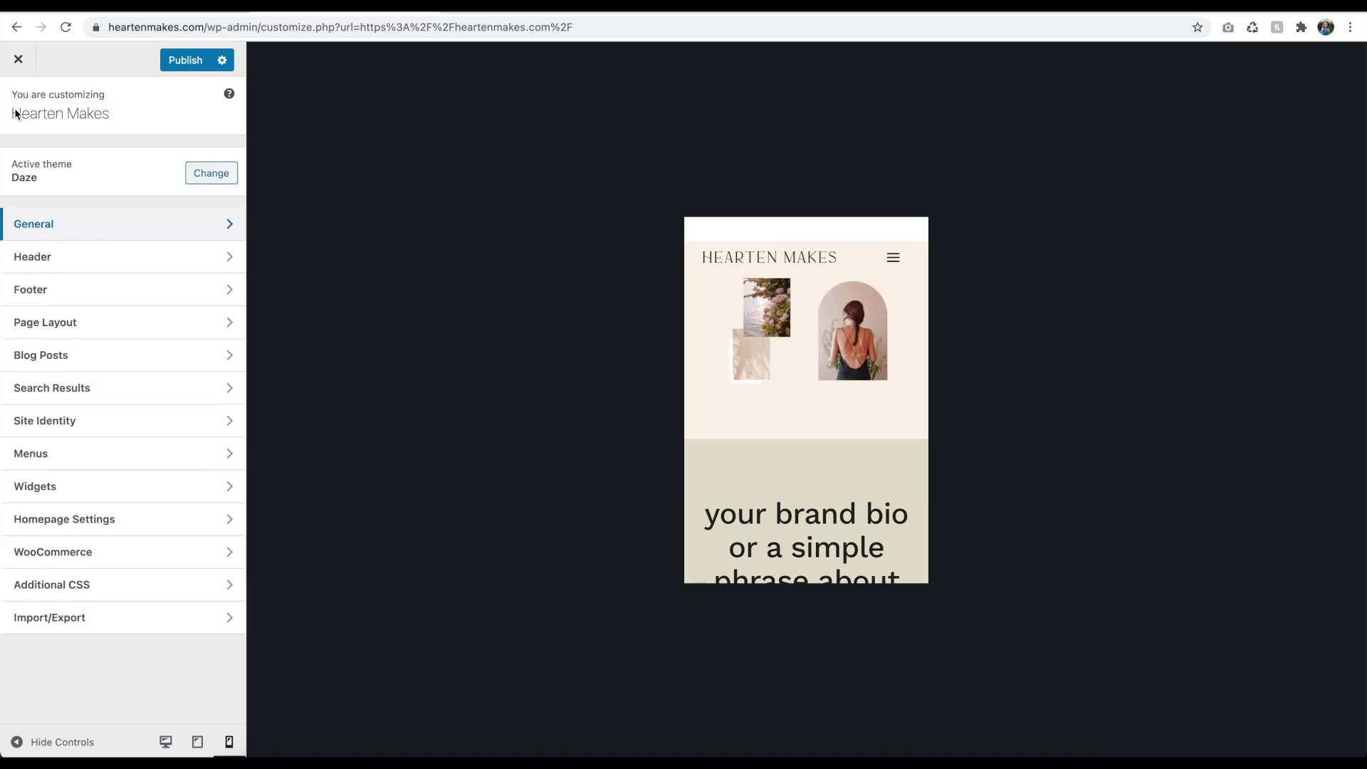
click(49, 258)
click(74, 389)
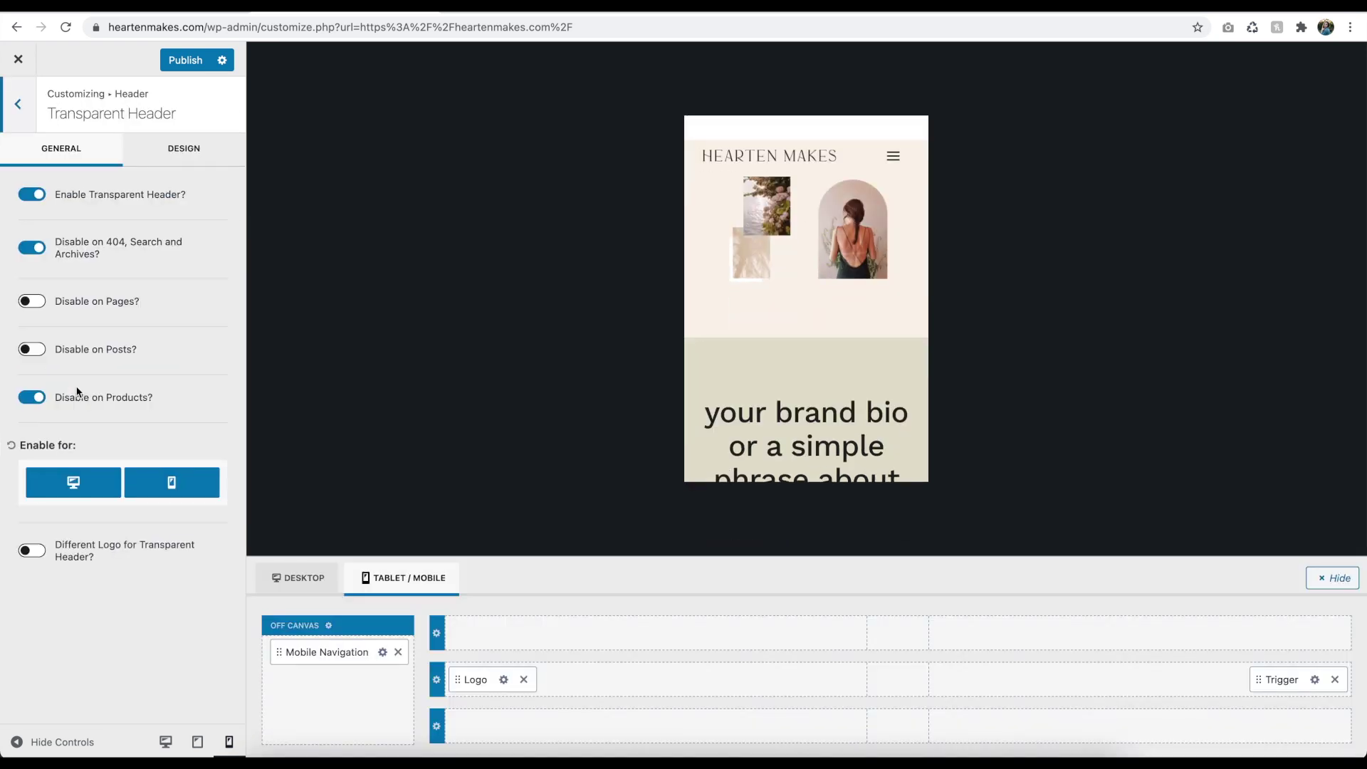
click(153, 483)
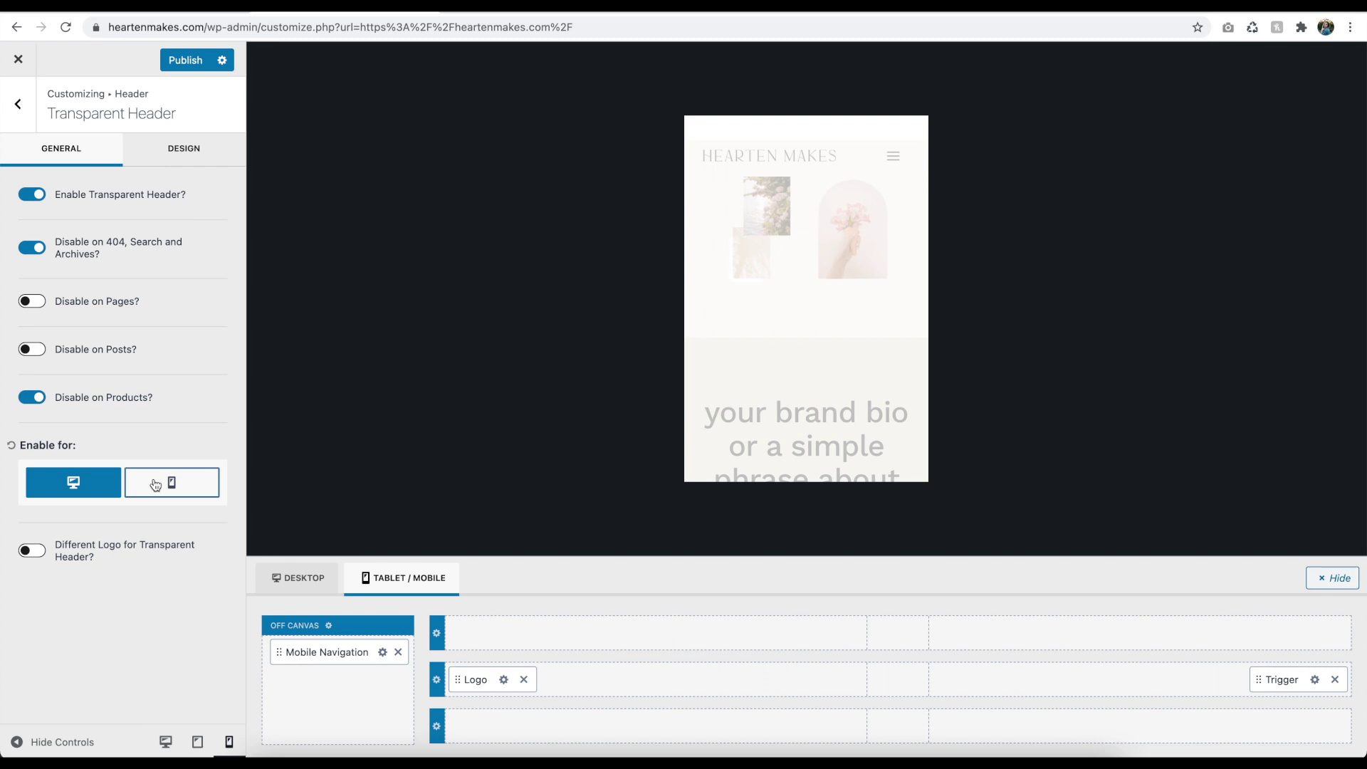
Step: Set the general layout's content top and bottom spacing for mobile to 0 rem
click(15, 107)
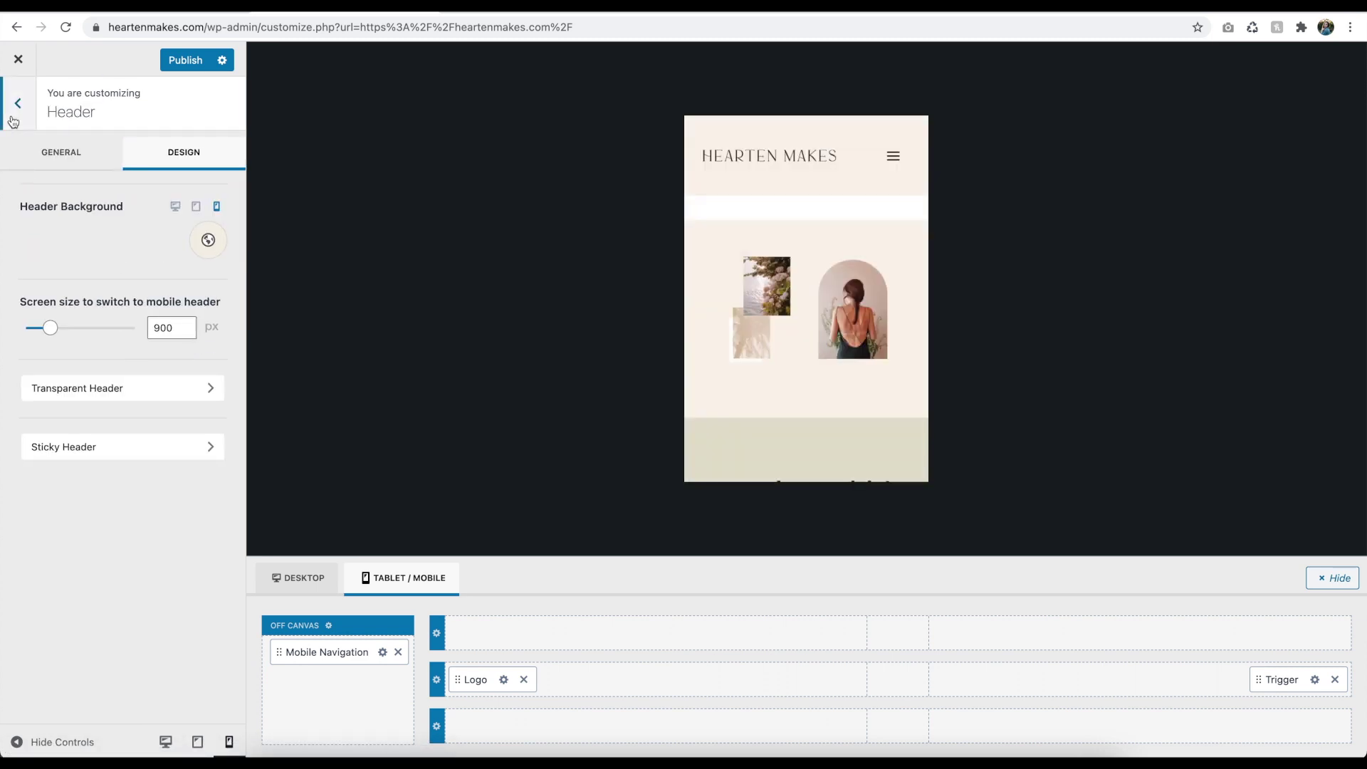
click(14, 117)
click(61, 223)
click(61, 158)
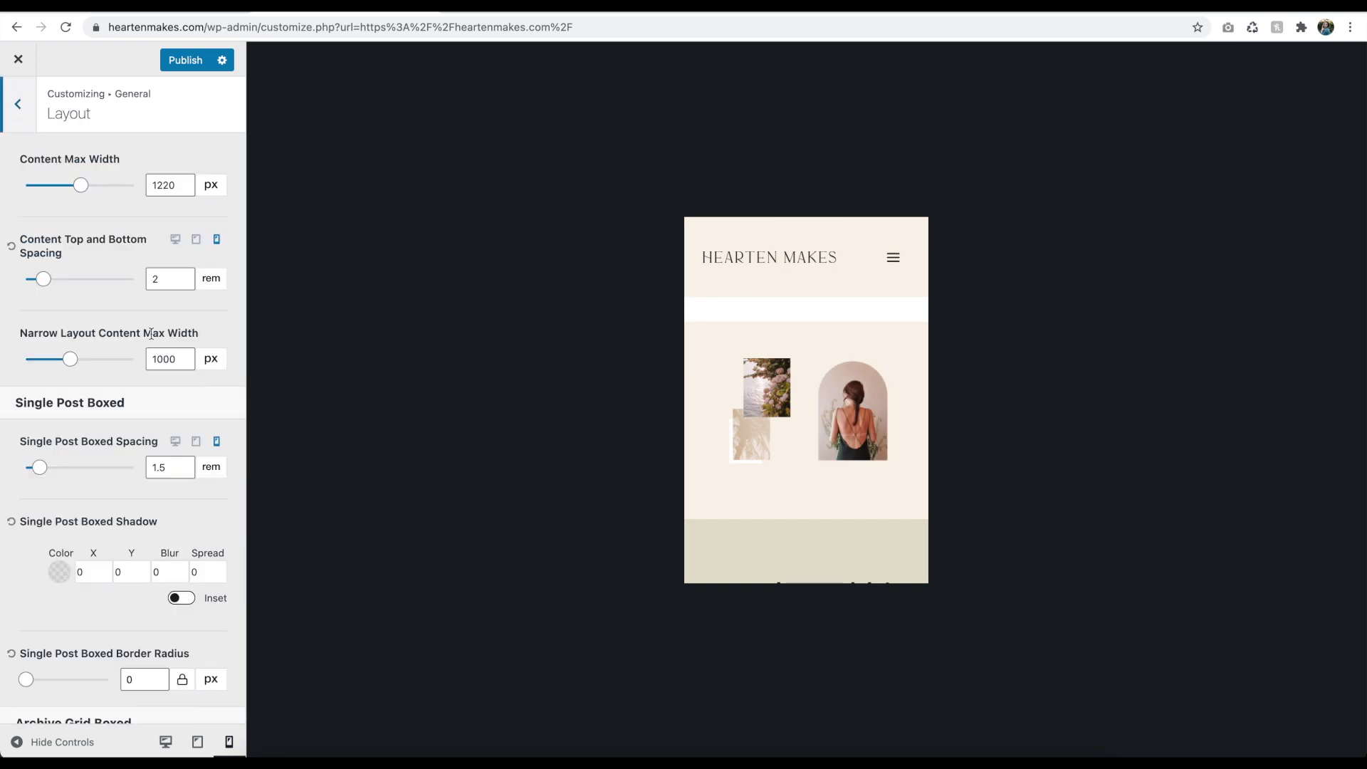
double_click(162, 280)
text(0)
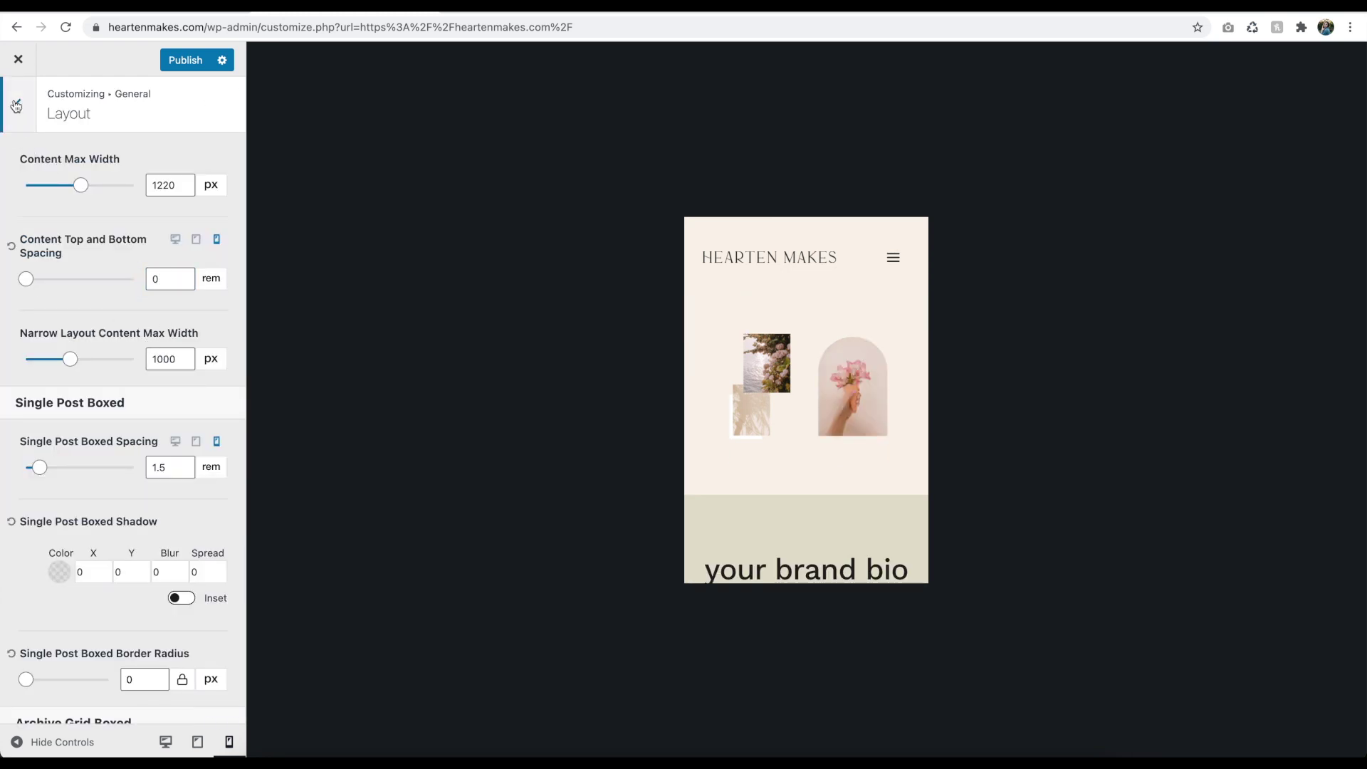
Step: Change the mobile menu trigger icon to three vertical dots and open the menu in the preview
click(869, 251)
click(187, 307)
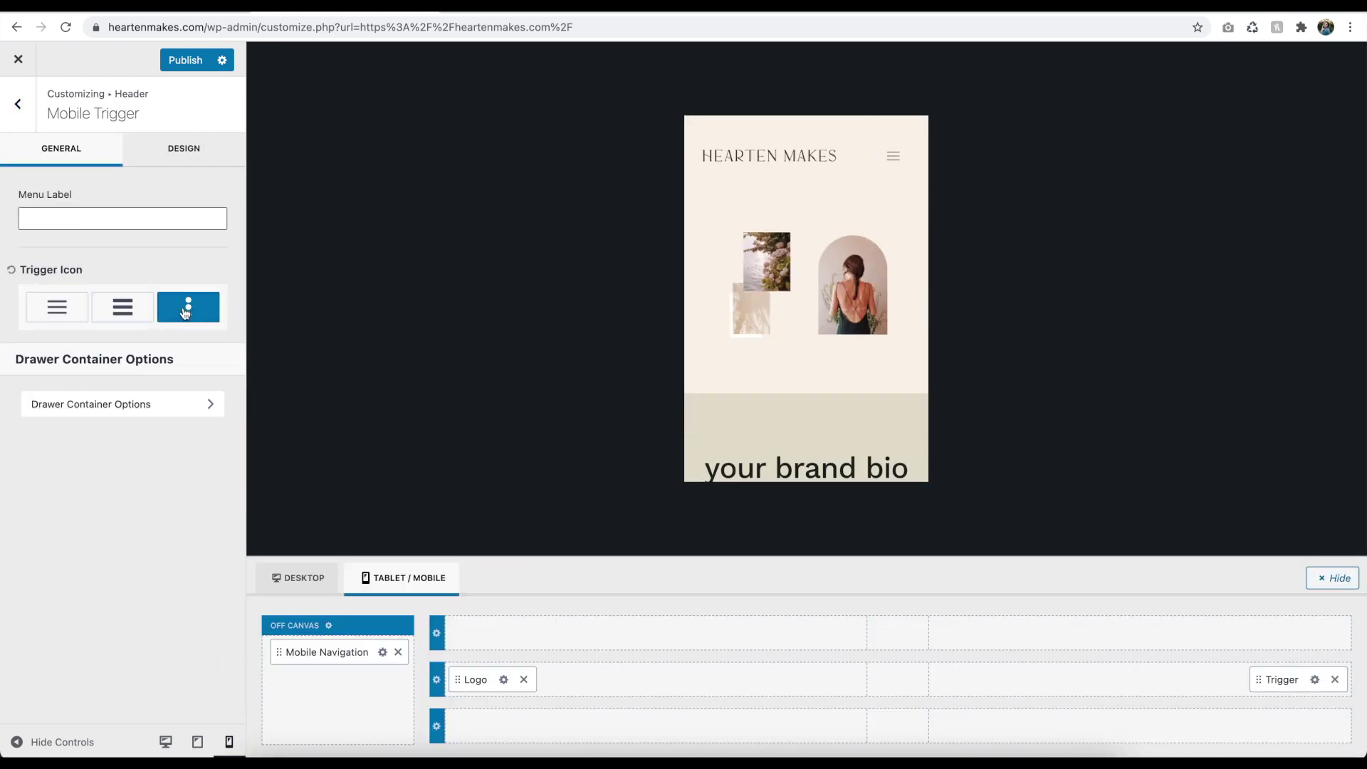
click(893, 156)
Step: Try centre and right alignment for the off-canvas menu content, restore left alignment, and set its vertical alignment to middle
click(170, 403)
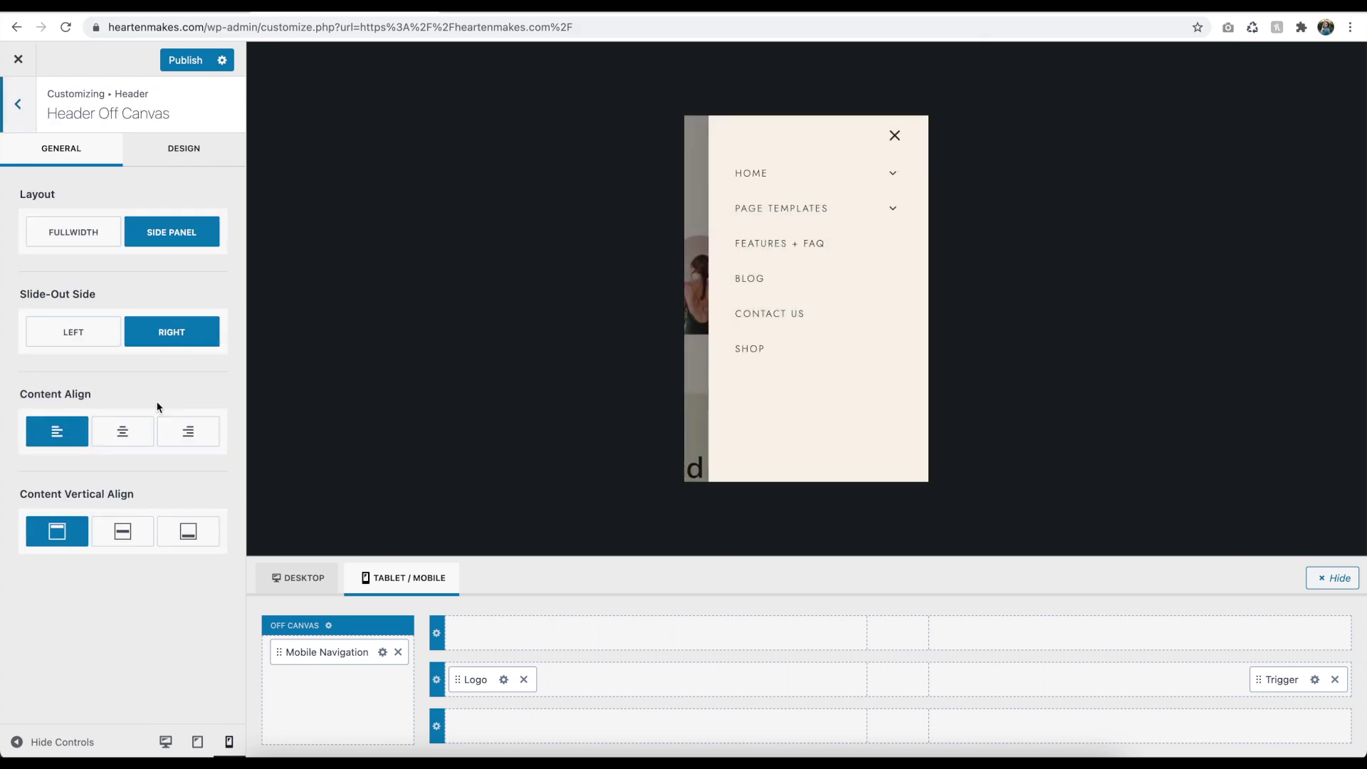
click(128, 434)
click(186, 439)
click(57, 431)
click(123, 532)
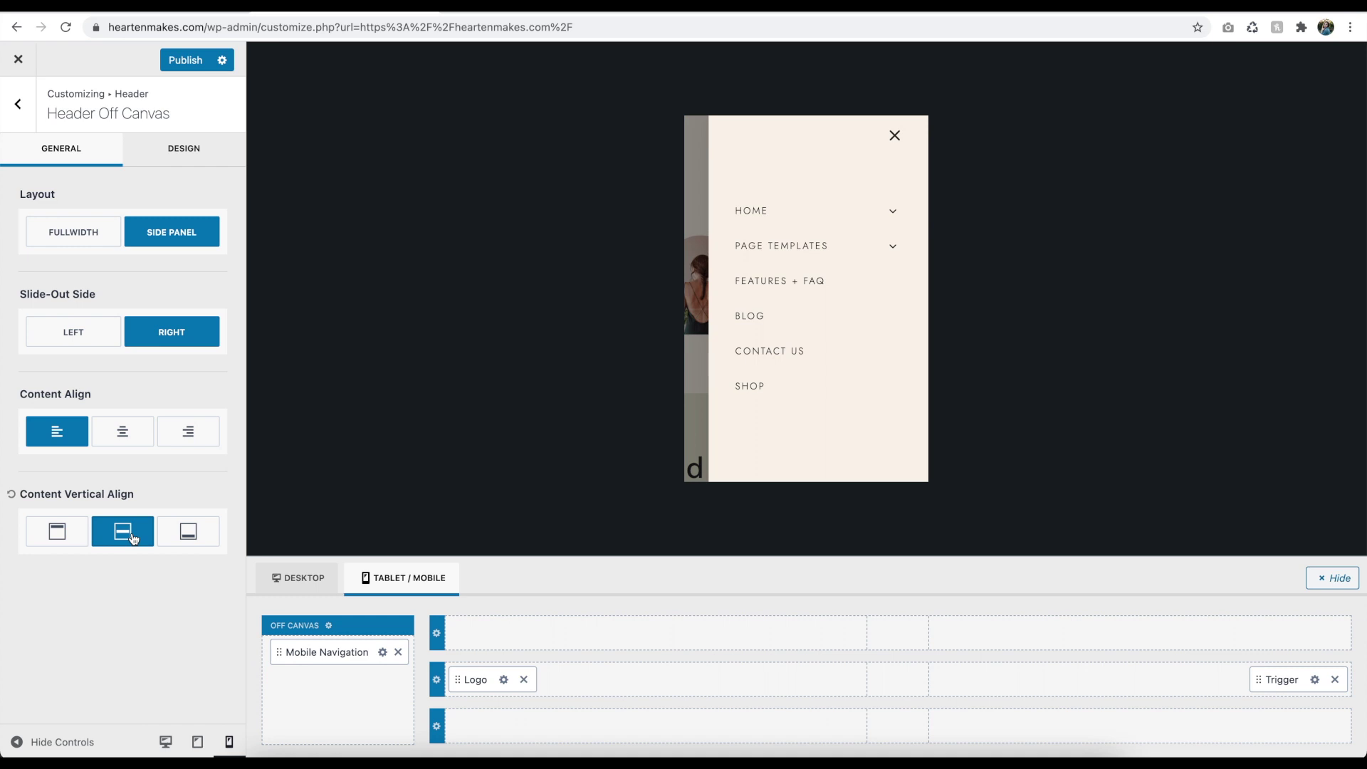
Step: Set the off-canvas menu layout to Fullwidth with the Slice animation after trying Scale, reopening the menu in the preview
click(94, 237)
click(128, 329)
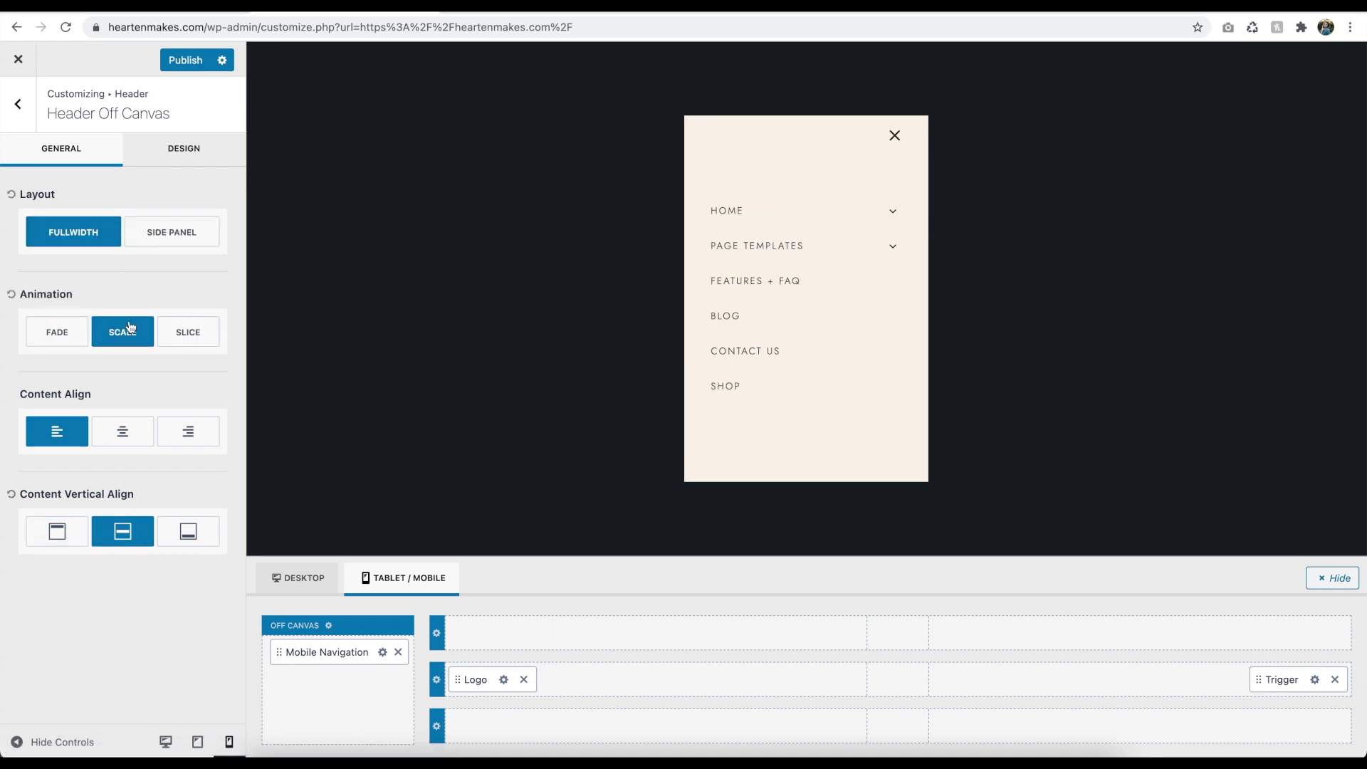
click(894, 135)
click(894, 158)
click(188, 332)
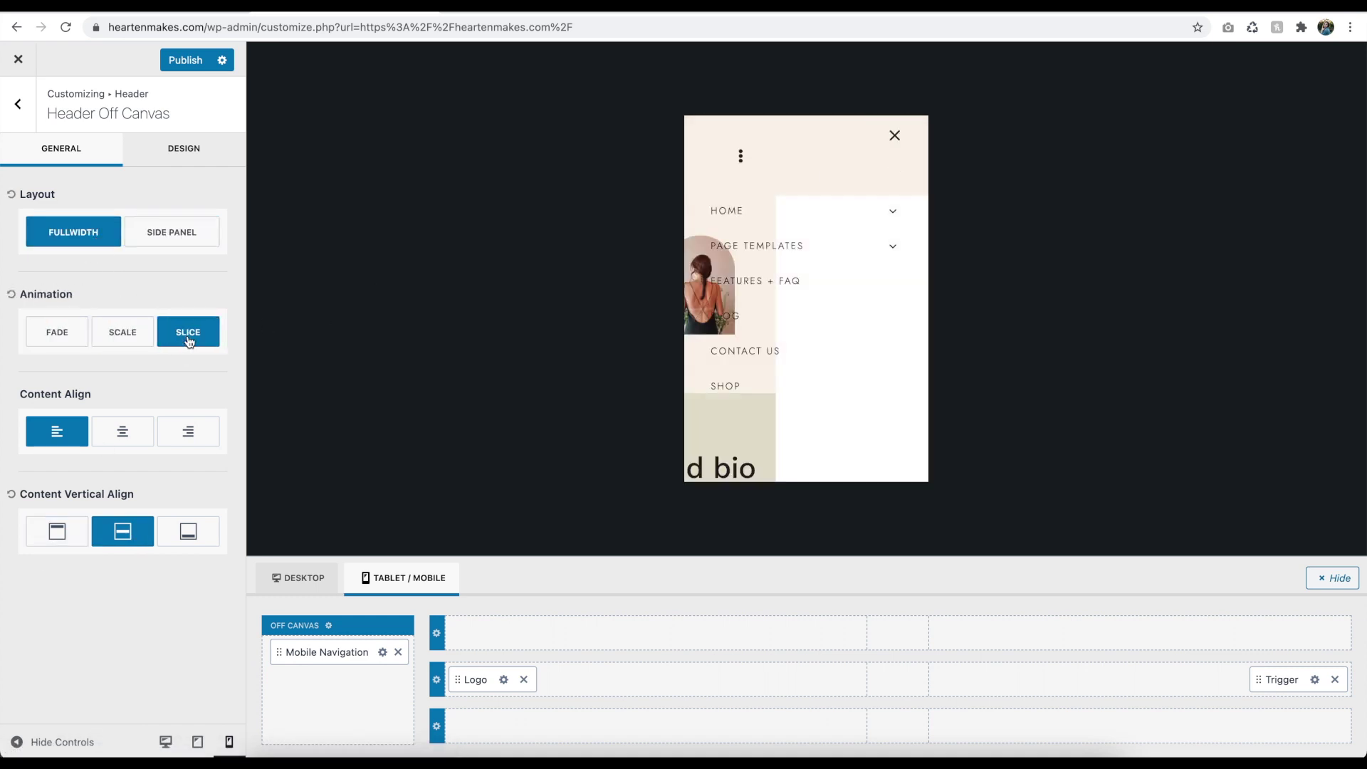
click(895, 139)
click(894, 161)
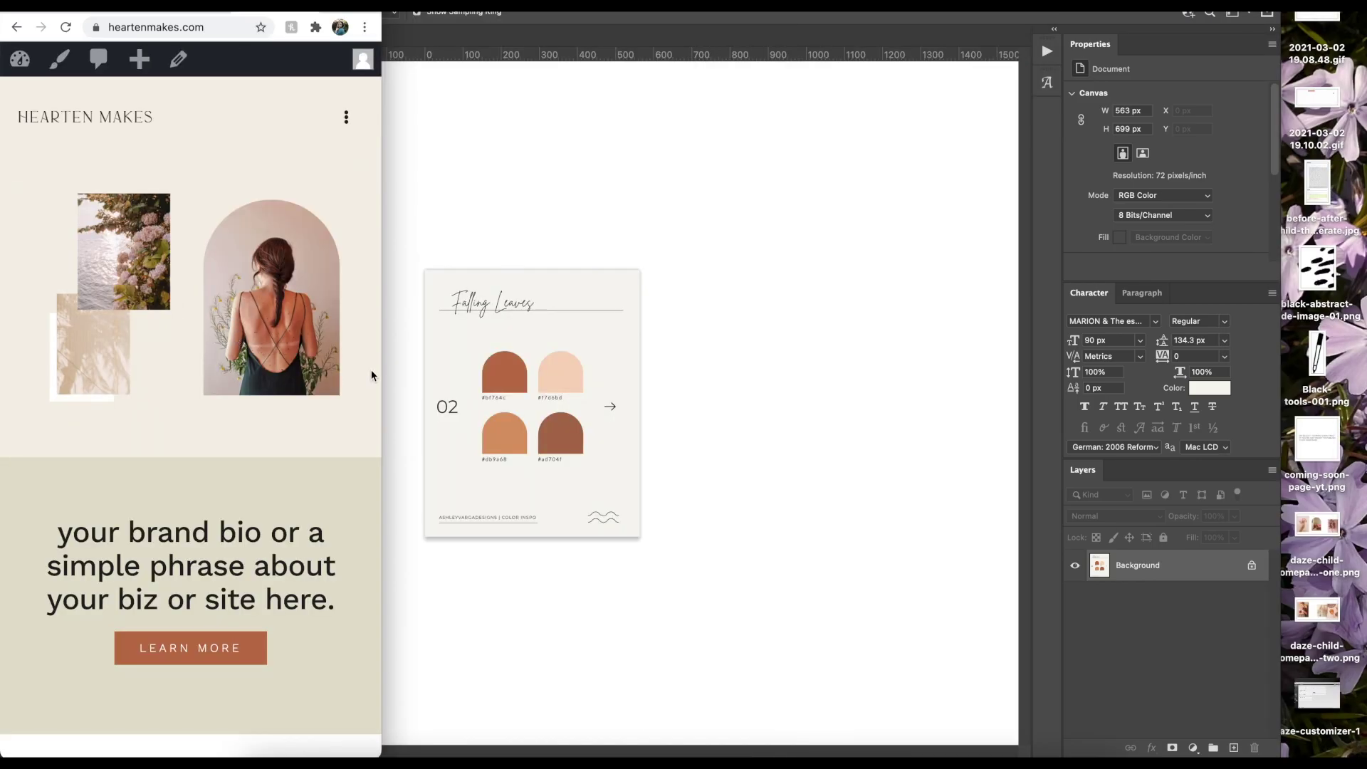
Step: Test opening and closing the mobile menu on the live site, and widen the browser window
click(344, 118)
click(346, 100)
drag(382, 332, 1360, 383)
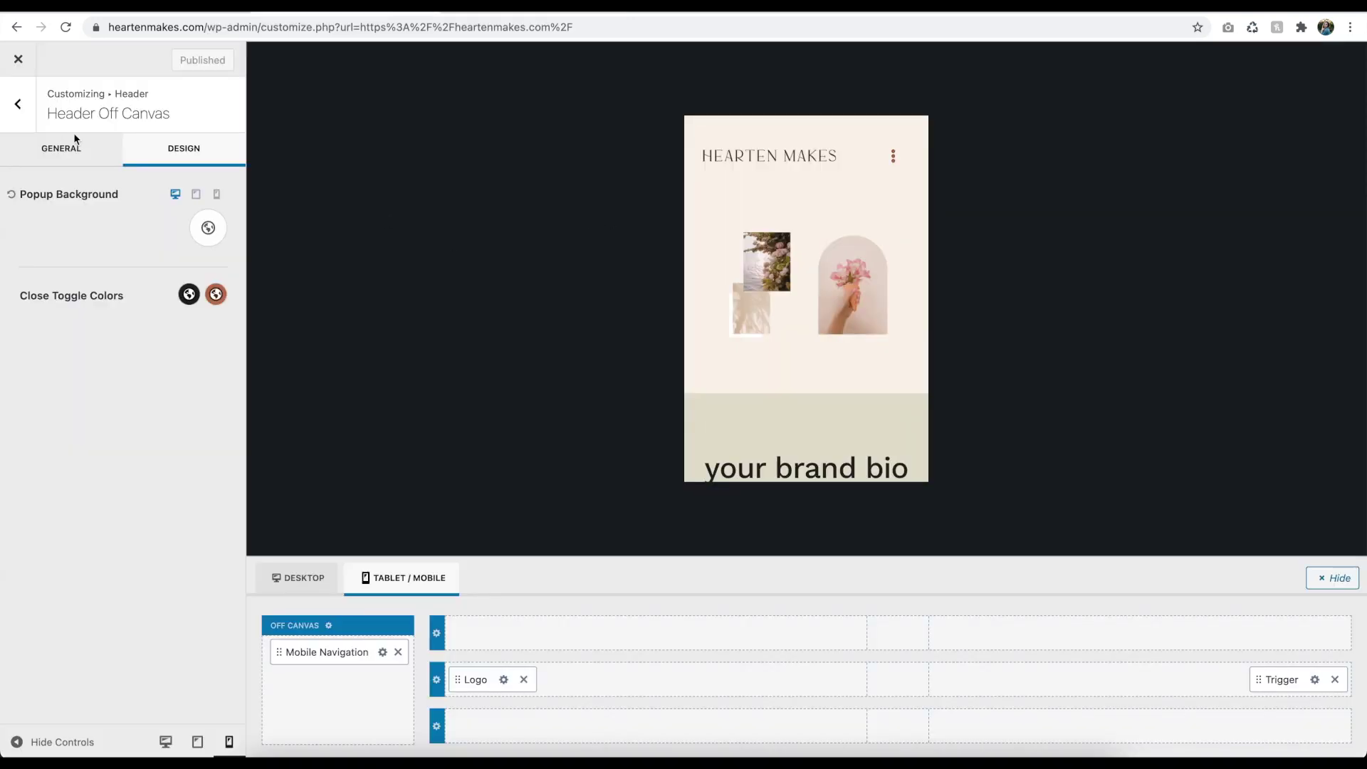
Step: Switch the Customizer preview back to desktop size, check the desktop header layout, and close the Customizer
click(18, 107)
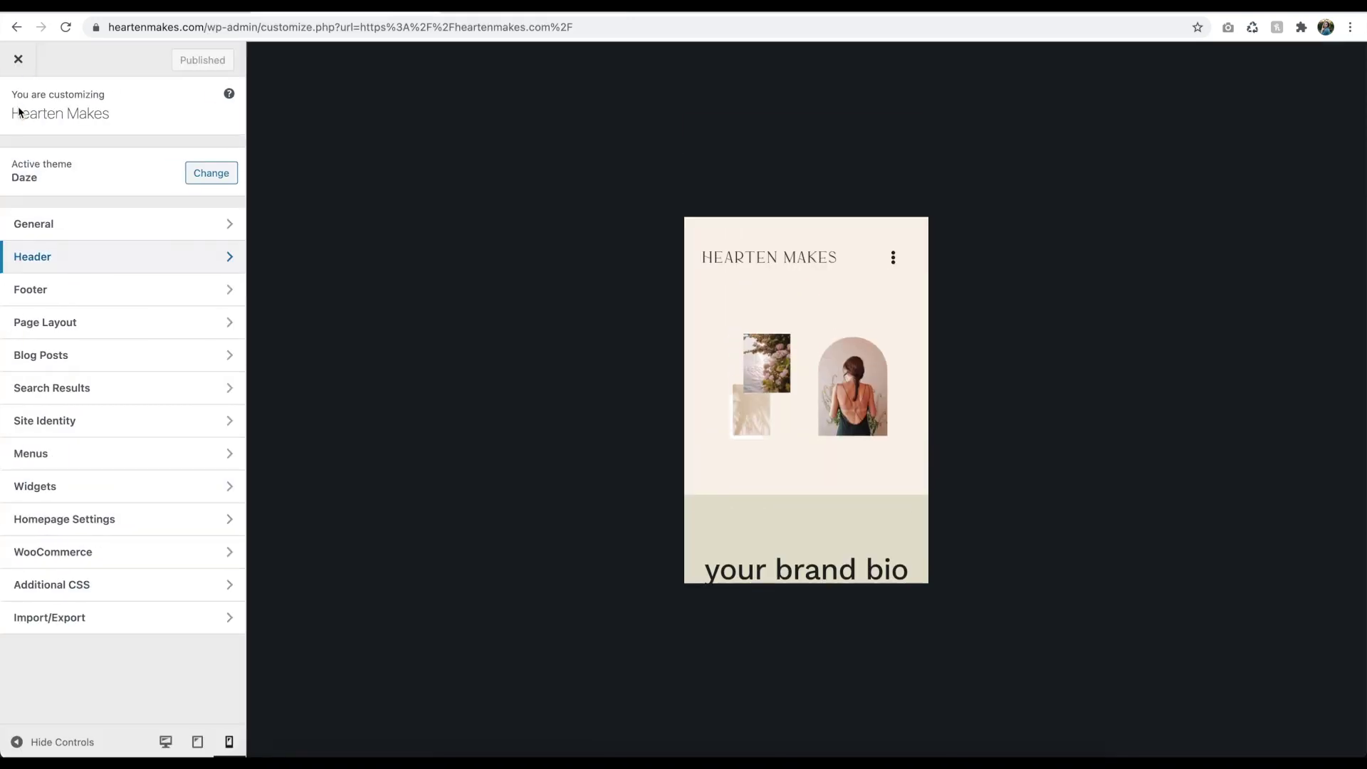
click(165, 742)
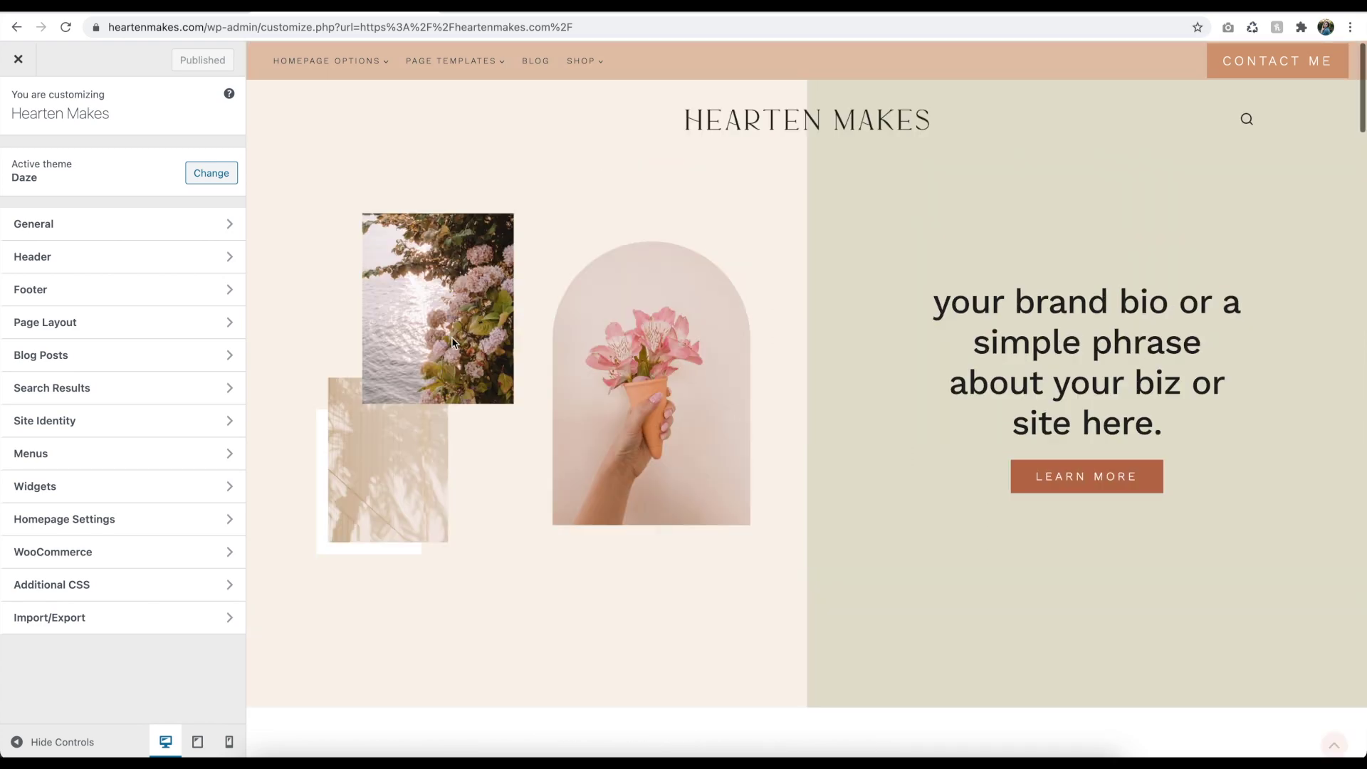
click(114, 258)
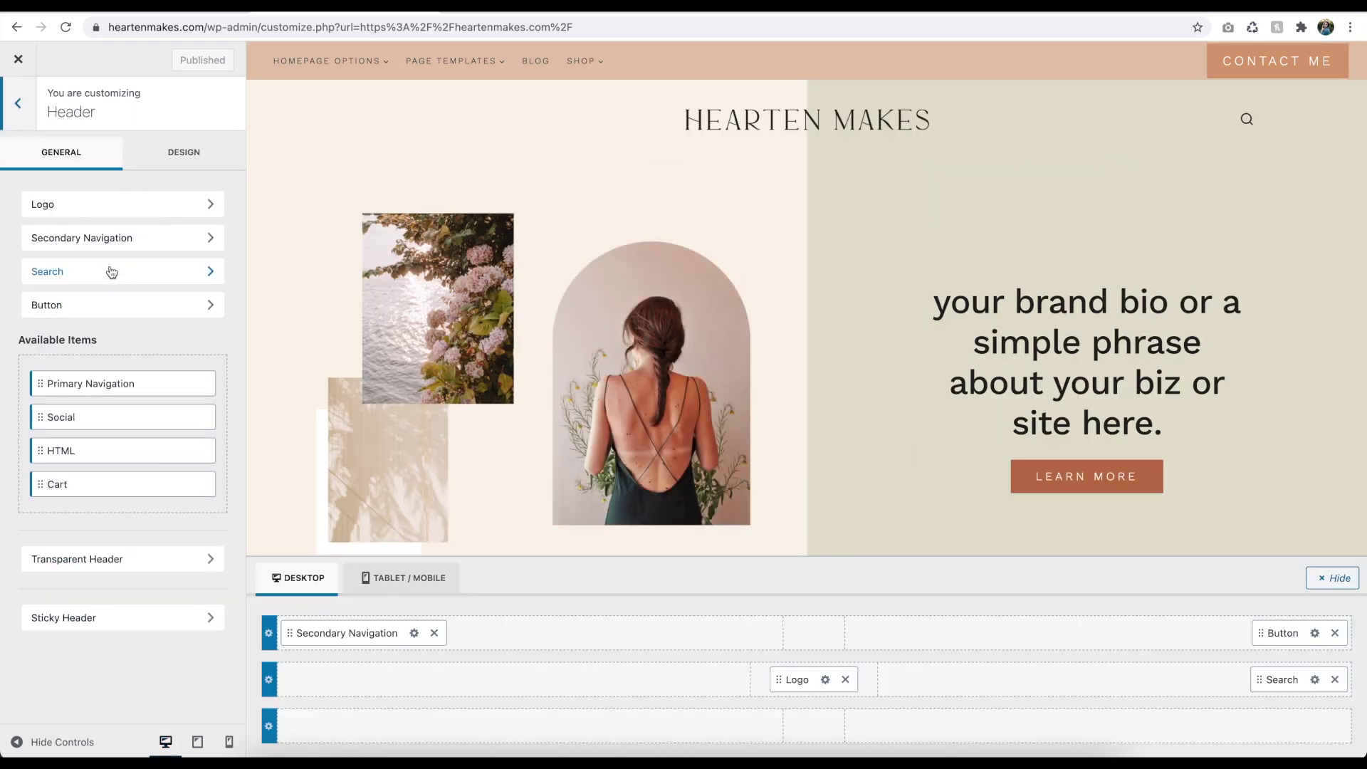
click(25, 117)
click(28, 120)
click(18, 59)
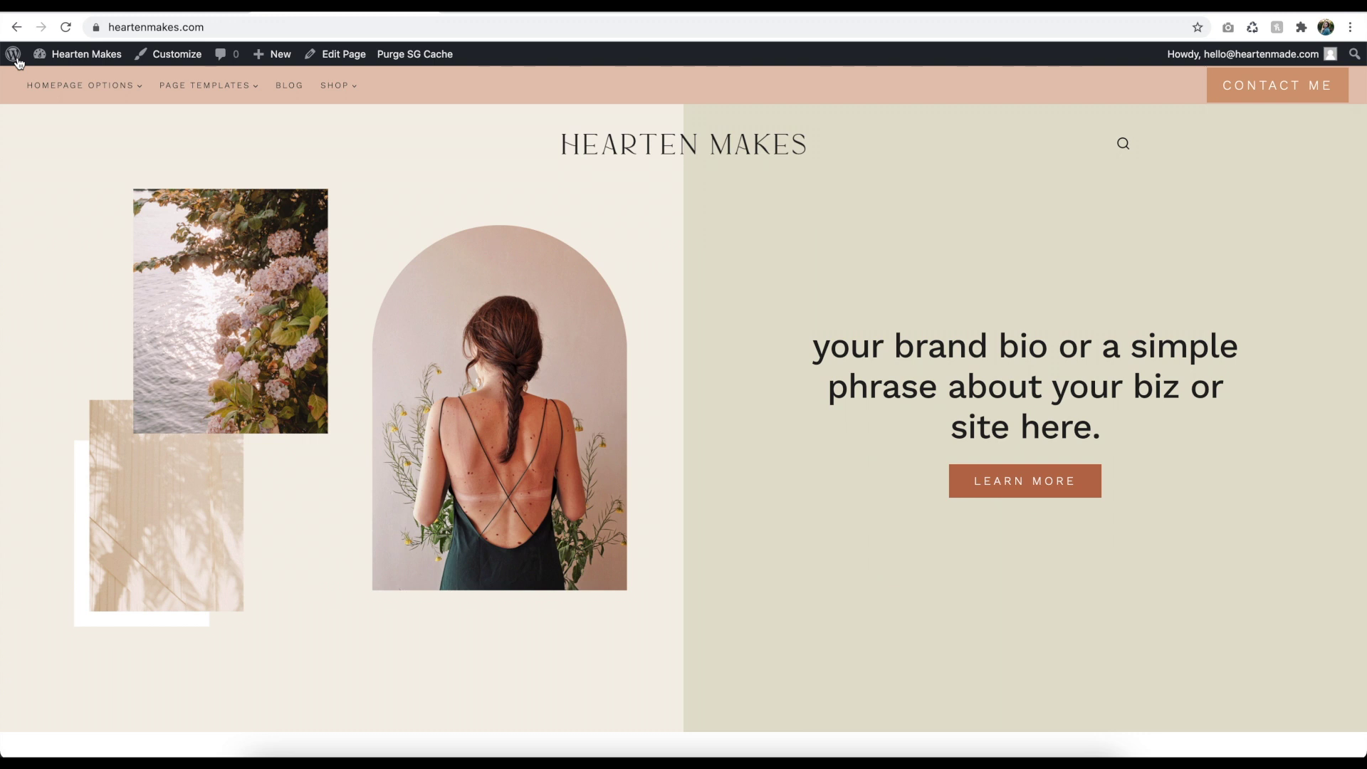
Step: Go to the site dashboard's list of pages and open the homepage for editing
mouse_move(49, 59)
click(63, 83)
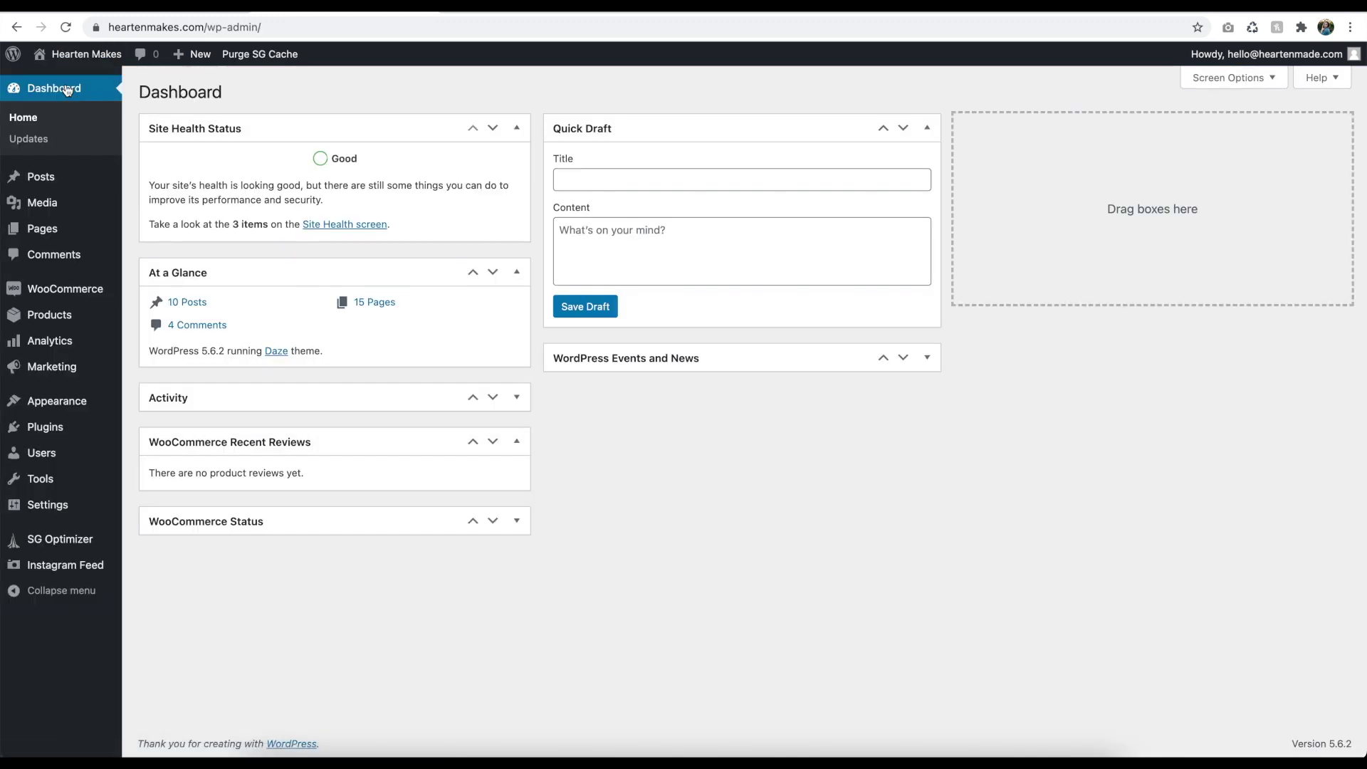
mouse_move(74, 412)
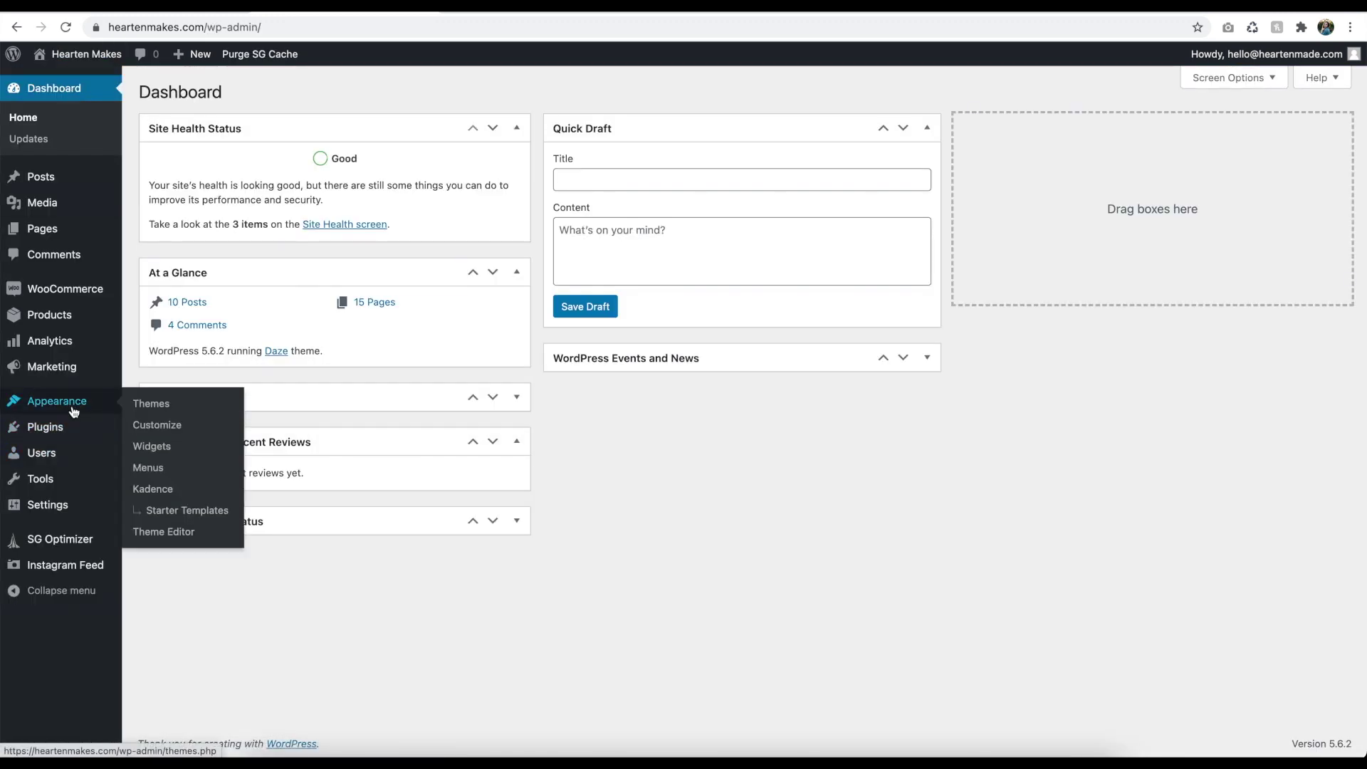
click(77, 228)
click(180, 539)
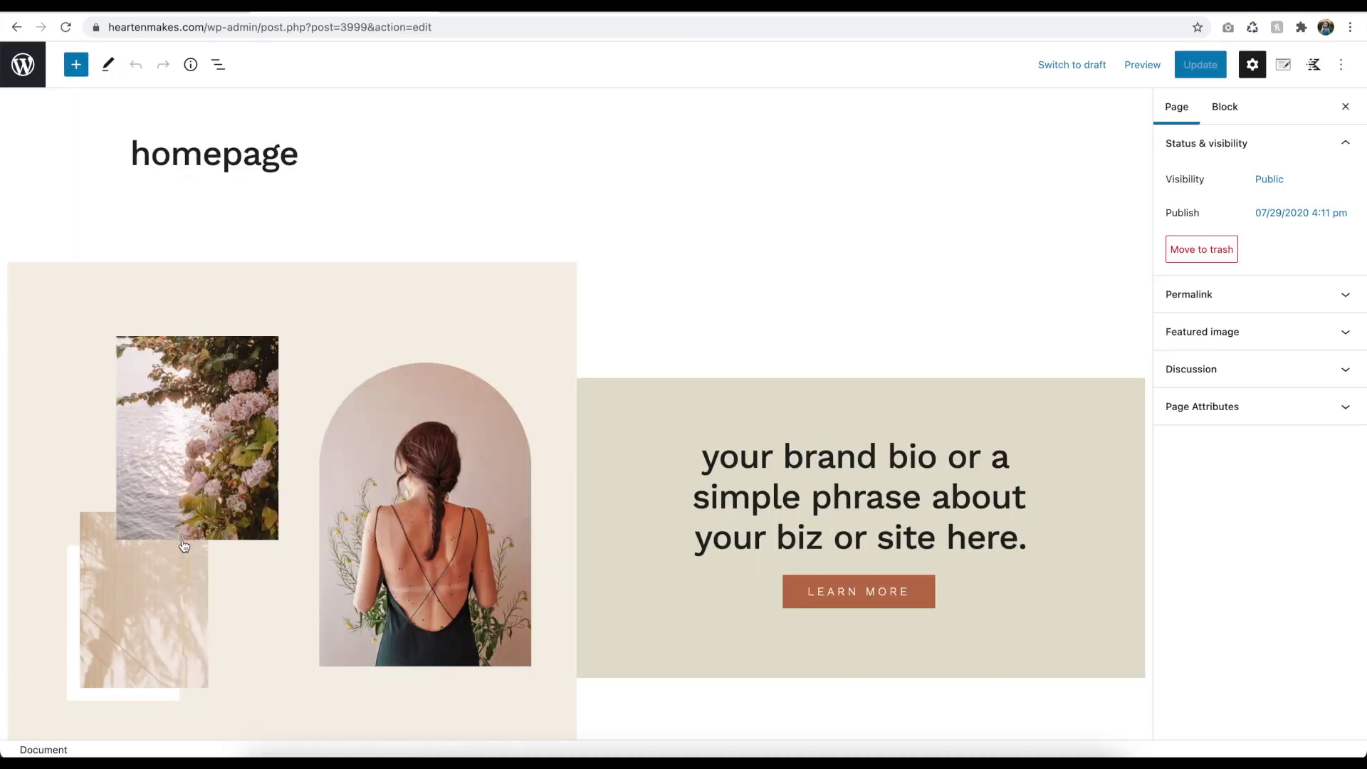
Step: Replace the flower collage in the hero's first gallery with the laptop-and-dried-grass collage and update the gallery
click(184, 546)
click(190, 150)
click(102, 187)
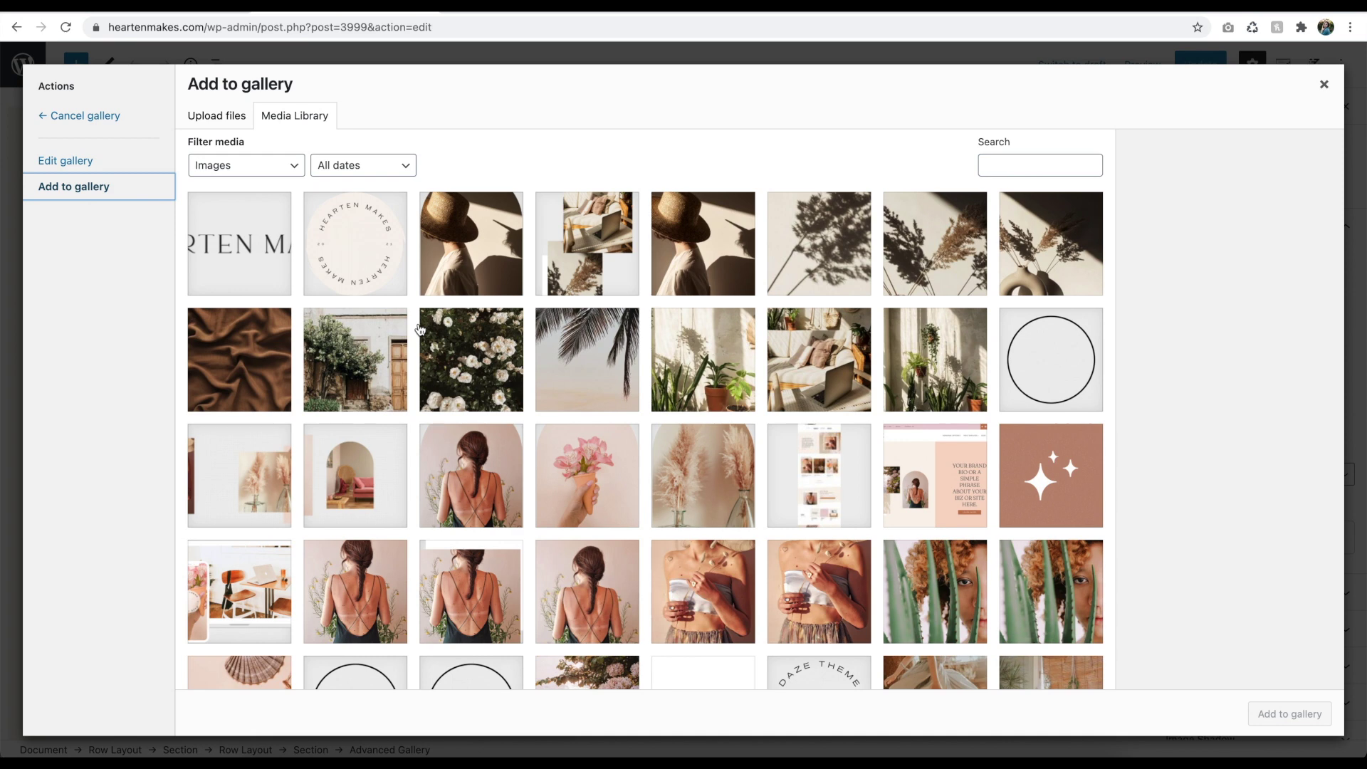
click(587, 243)
click(1281, 714)
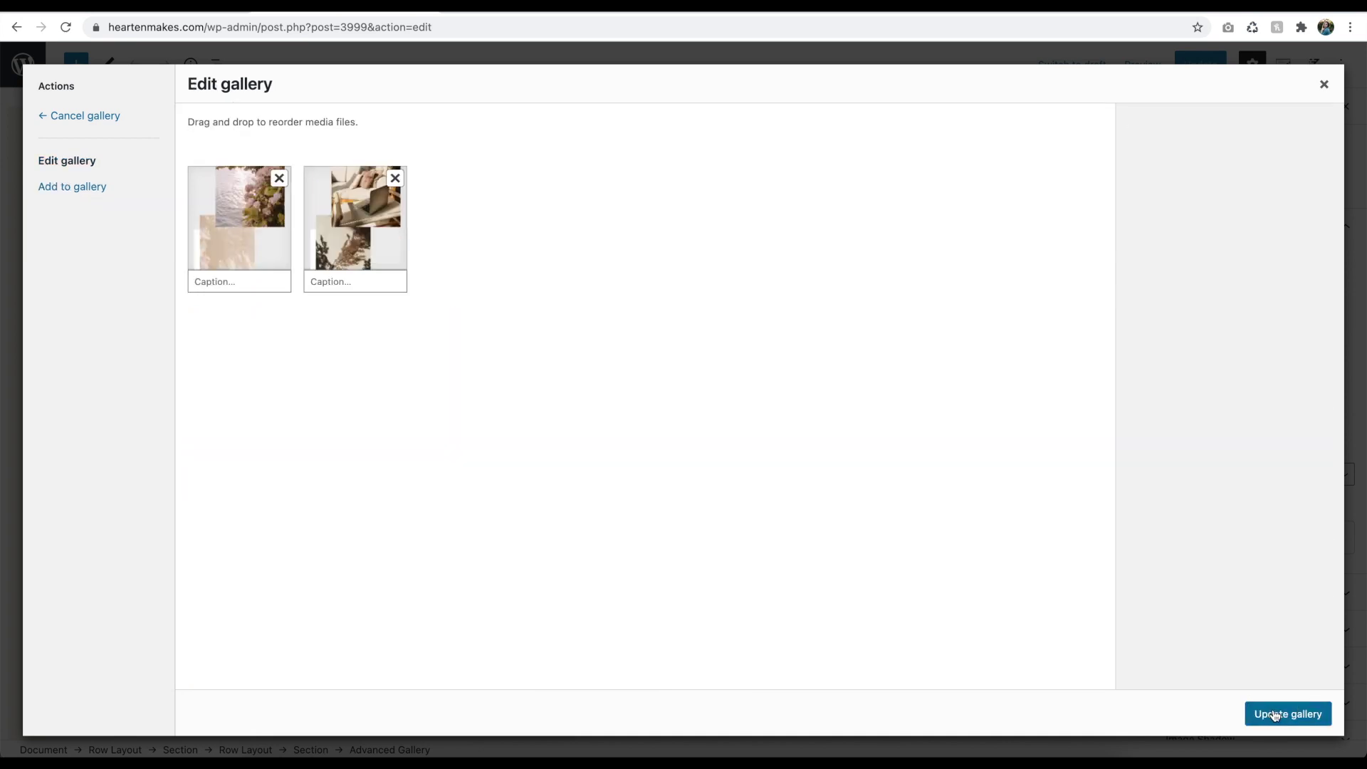
click(1285, 714)
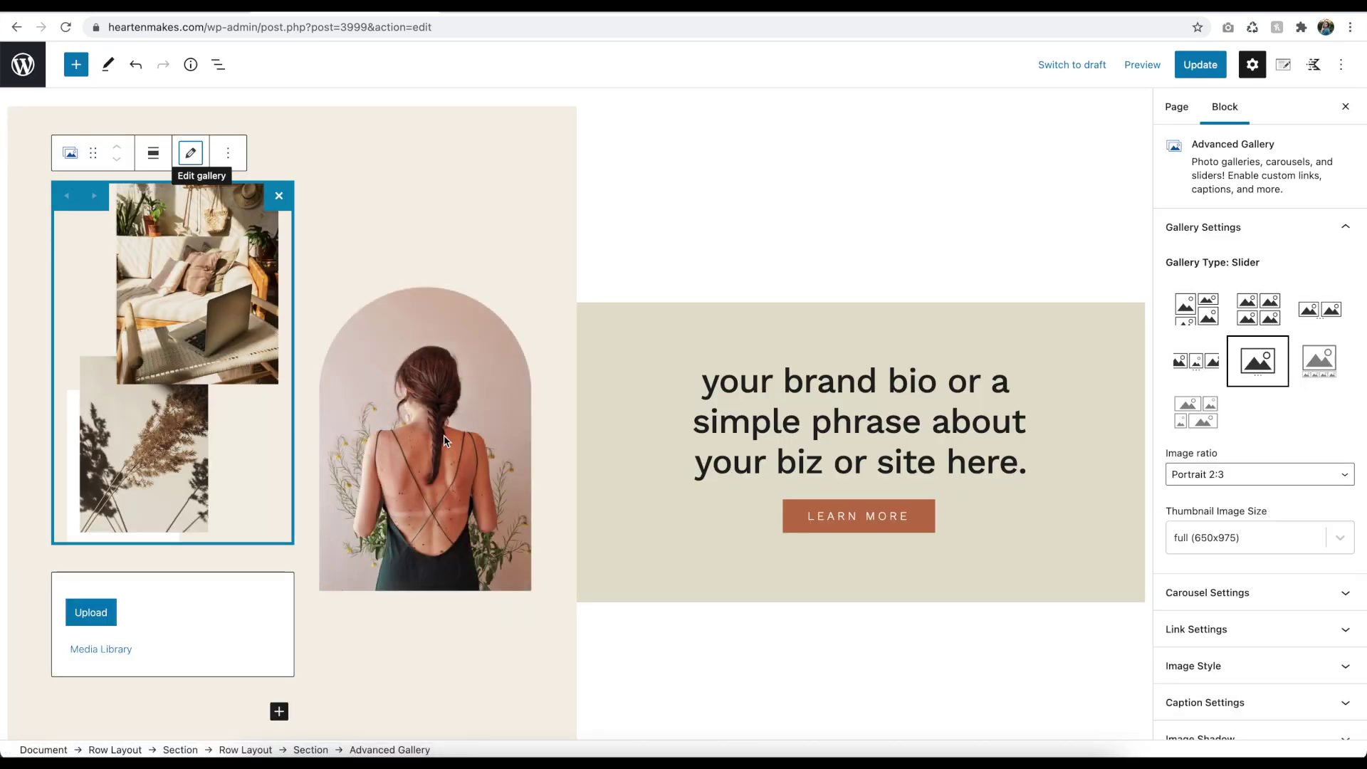
Step: Remove an image from the hero's arched gallery and select 14.jpg as an addition, after trying 12.jpg and 13.jpg
click(459, 153)
click(293, 178)
click(294, 178)
click(85, 187)
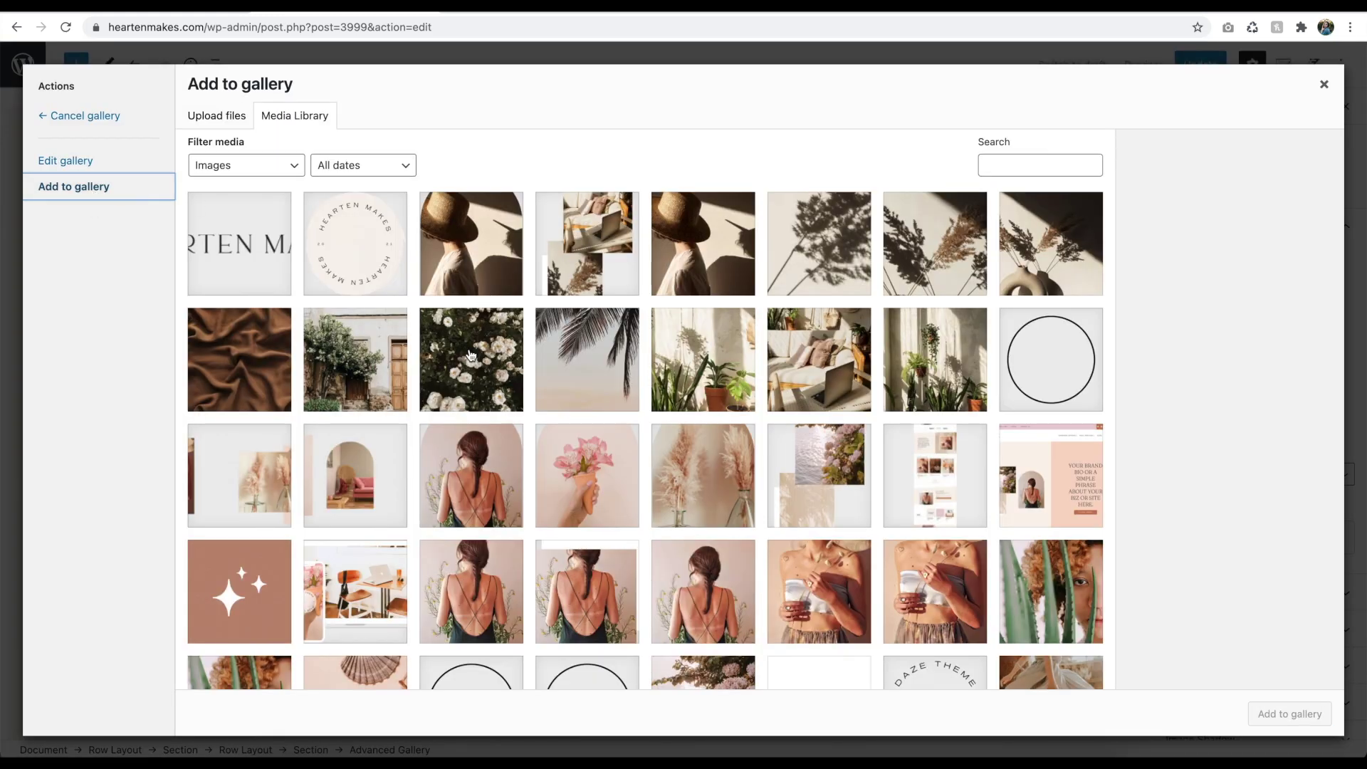
click(697, 264)
click(958, 255)
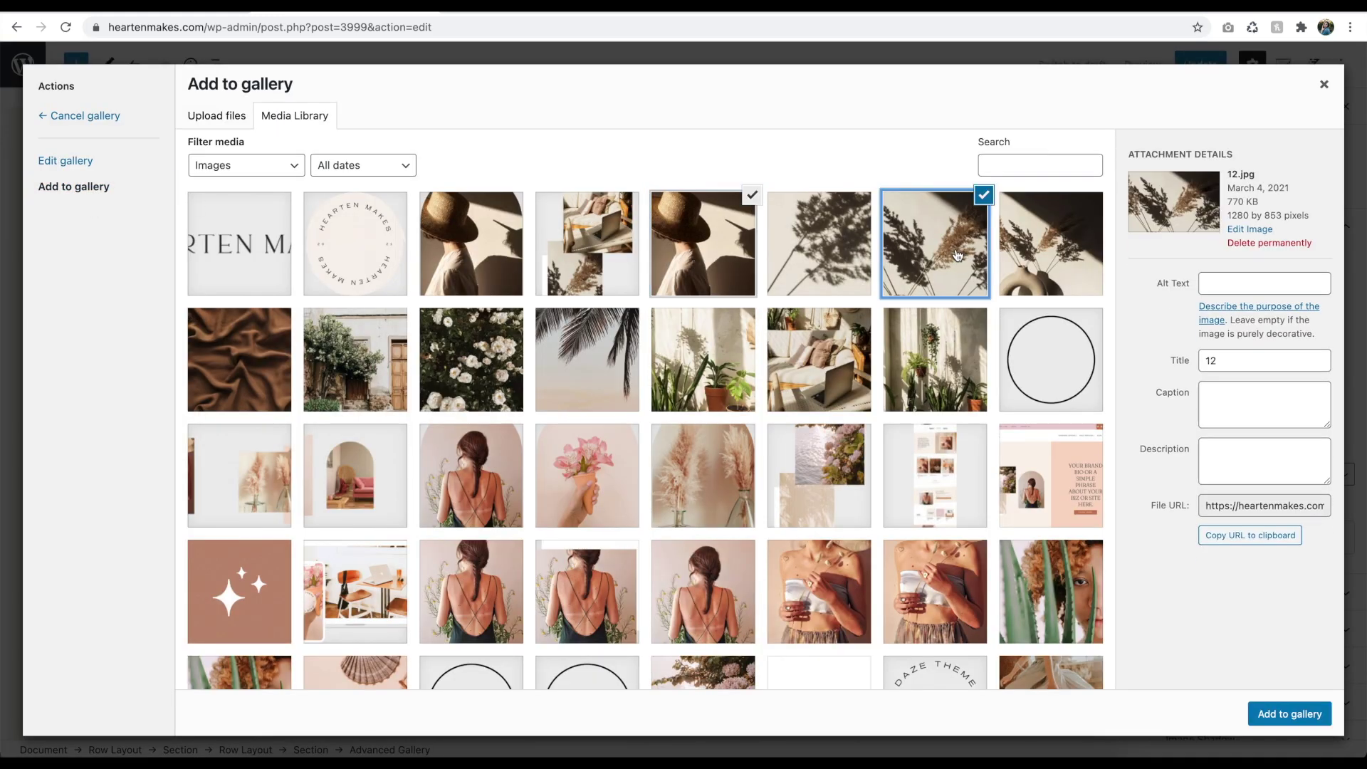
click(922, 226)
click(849, 228)
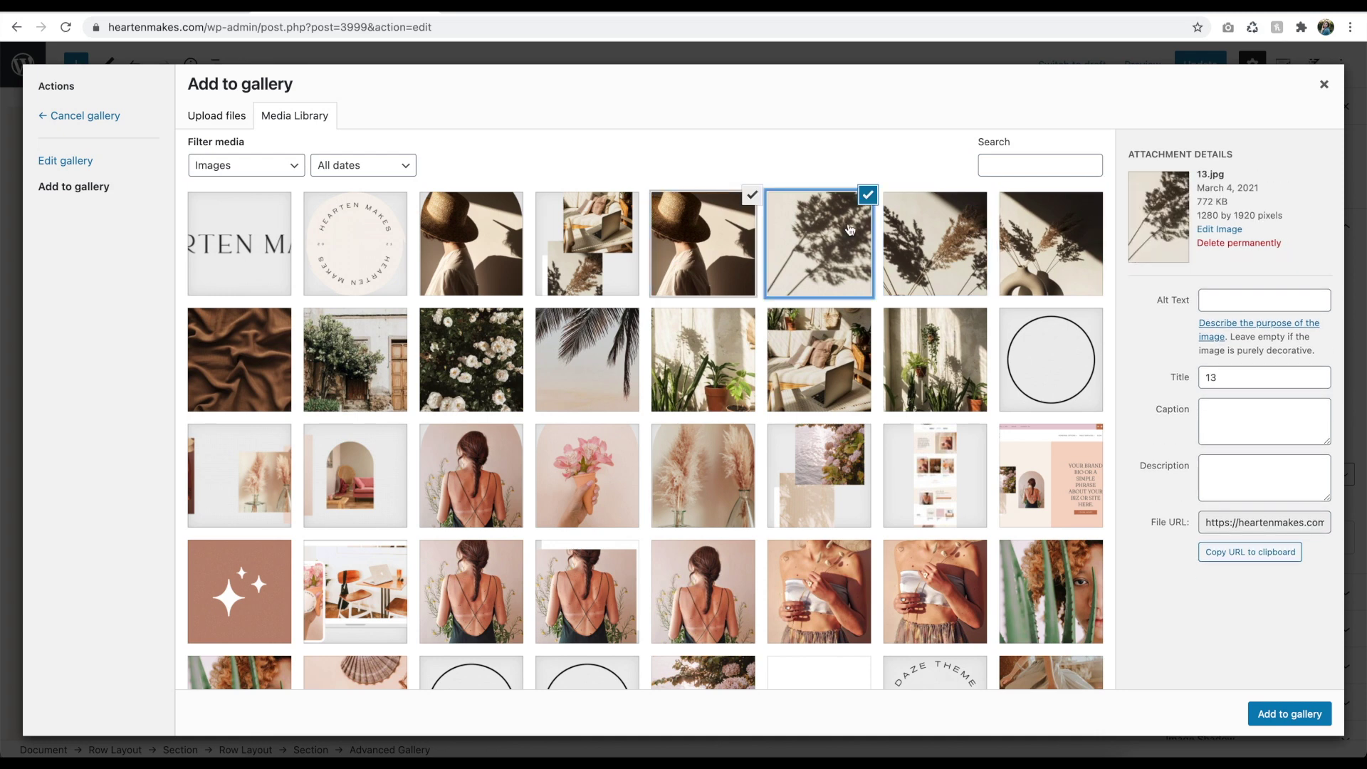
click(840, 264)
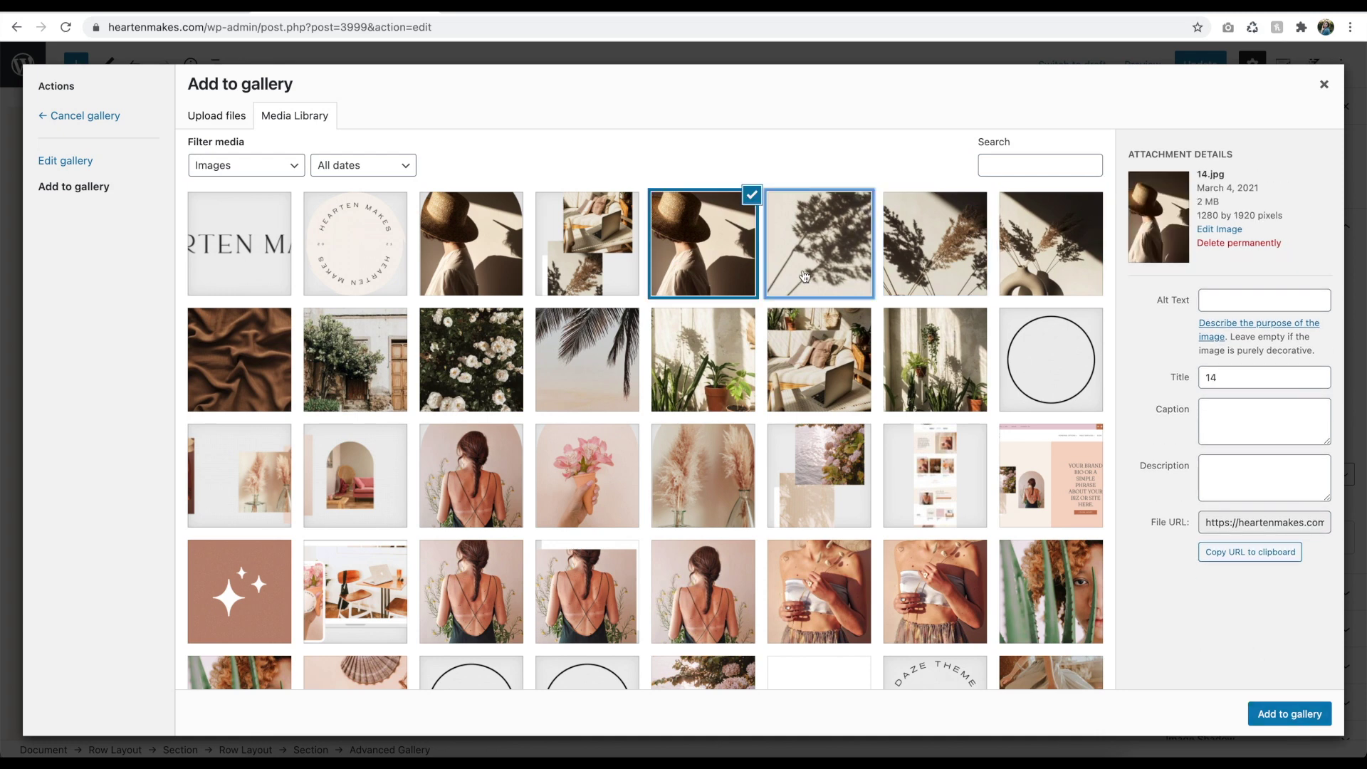
Step: Add 04.jpg to the image selection, leave the house photo out, and update the second hero gallery
click(723, 362)
click(752, 313)
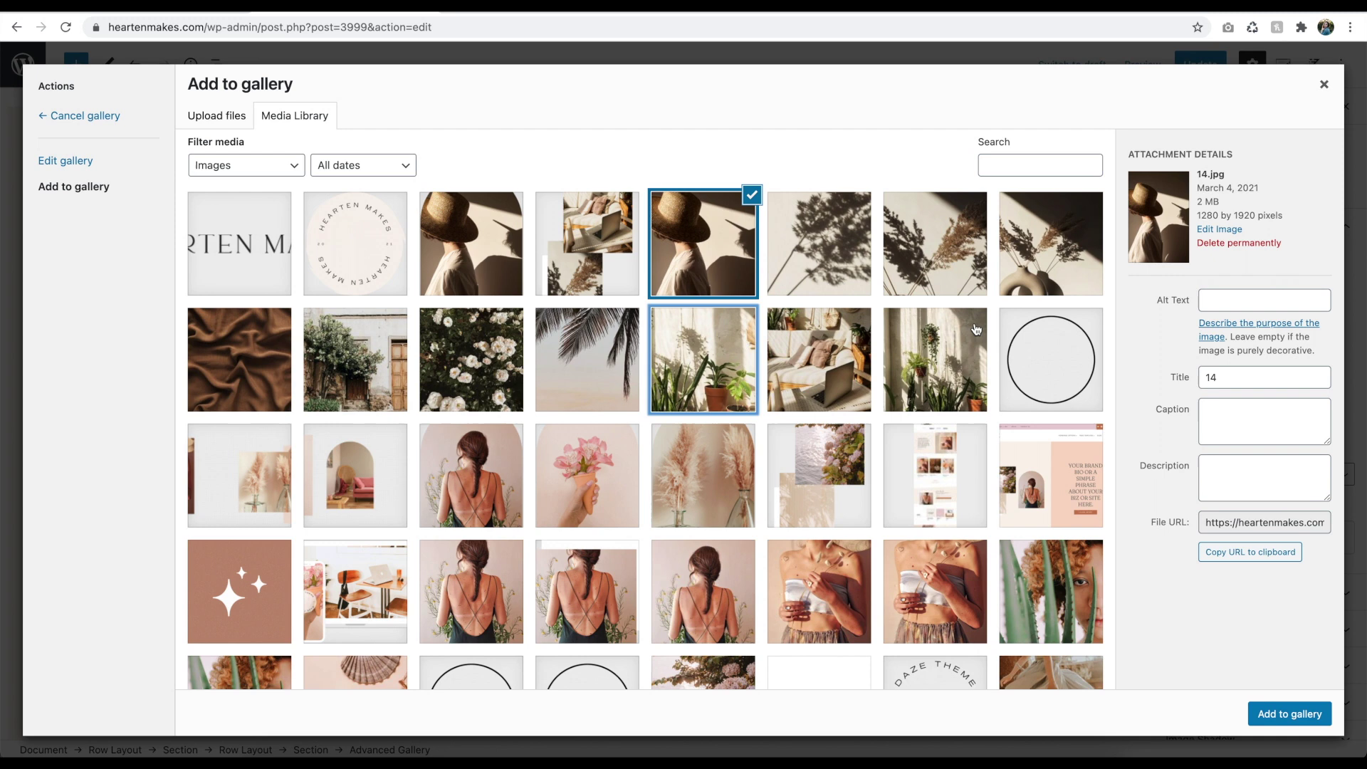
click(355, 370)
click(487, 383)
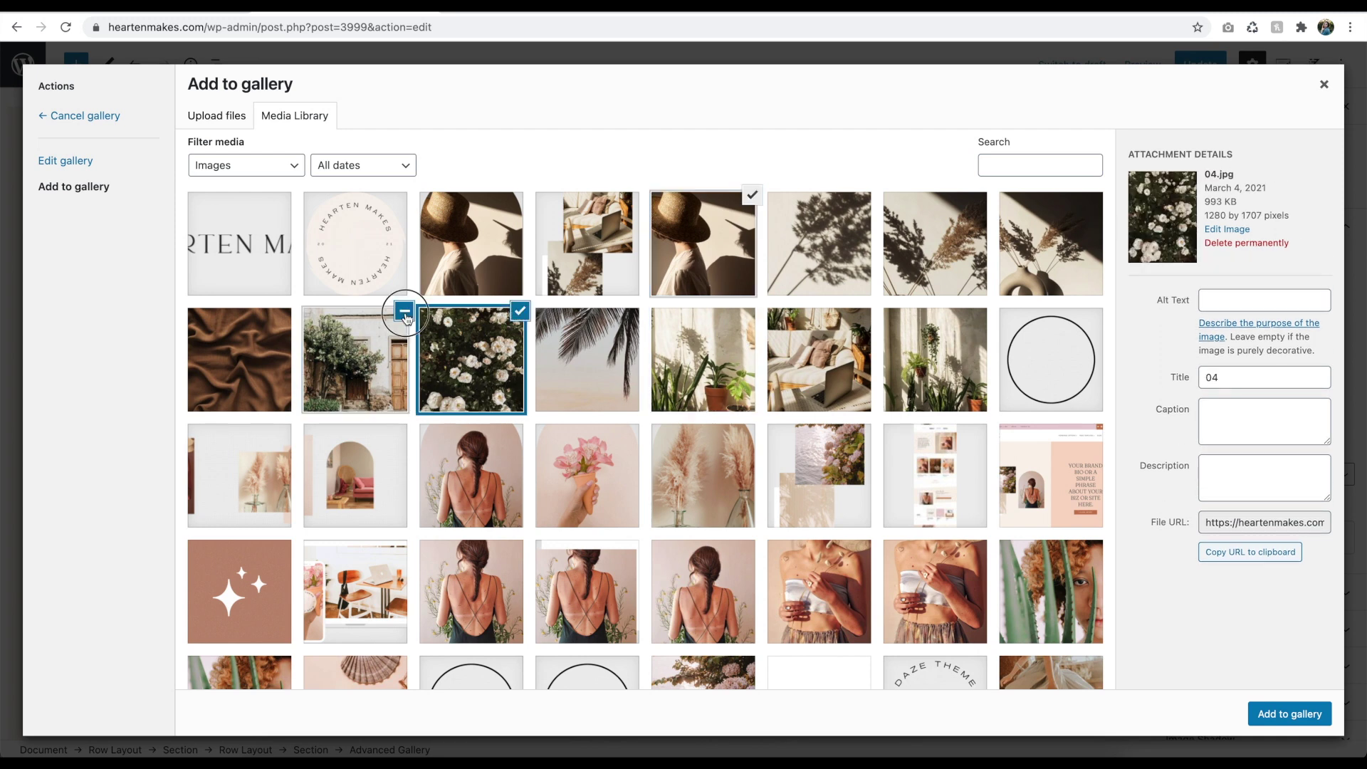
click(1296, 711)
click(1317, 718)
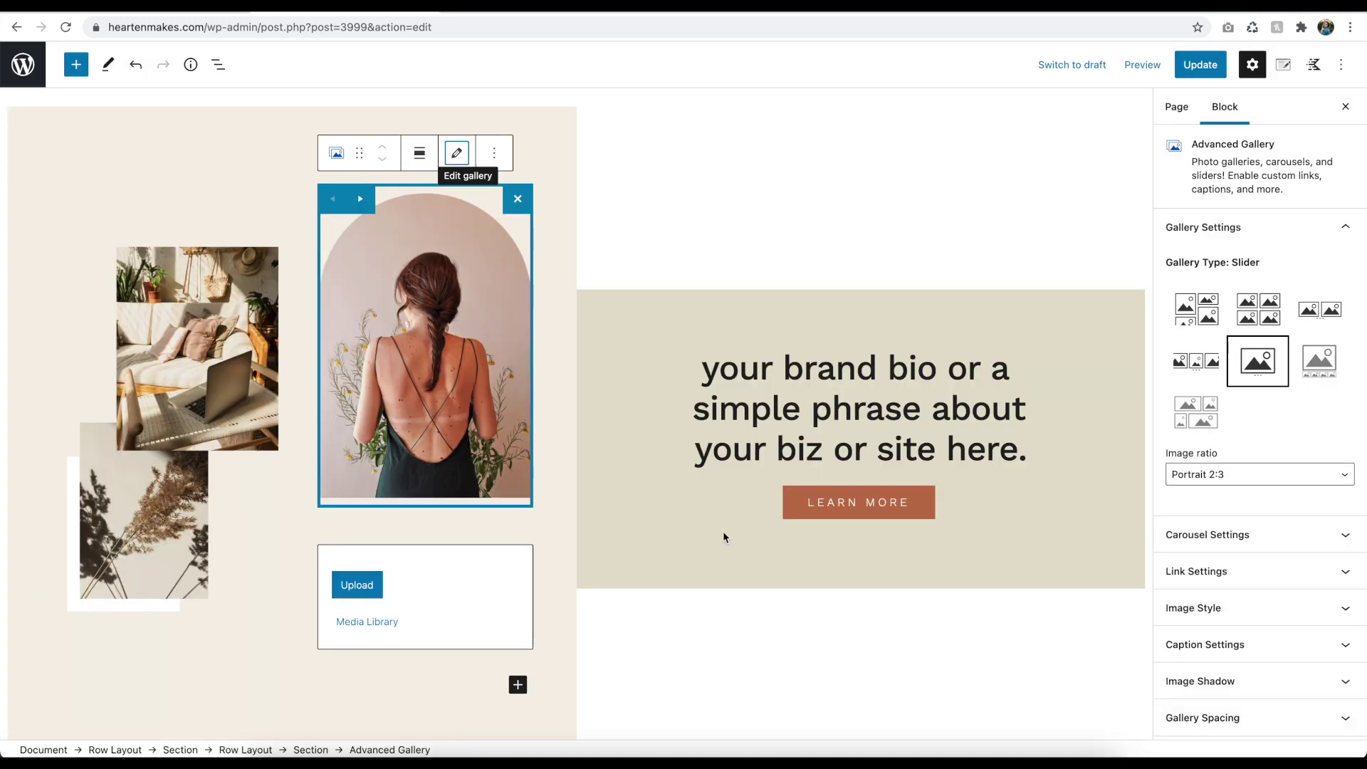
Step: Try different image ratios on the second hero gallery and set it to Portrait 3:4
click(1219, 474)
click(1219, 456)
click(1219, 474)
click(1219, 456)
click(1218, 475)
click(1218, 514)
click(1219, 474)
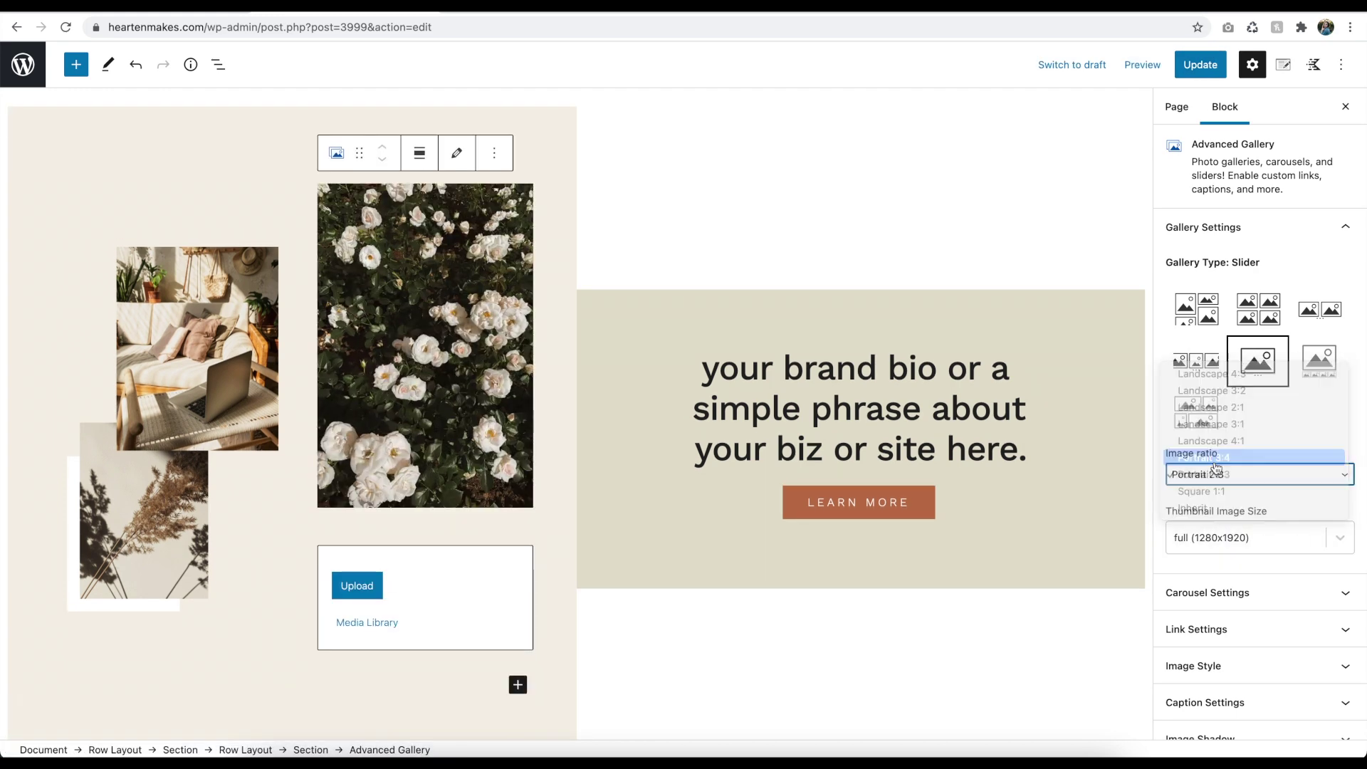
click(1217, 461)
Step: Replace the hero heading with "welcome to my new website! i'm so glad you're here!"
click(968, 611)
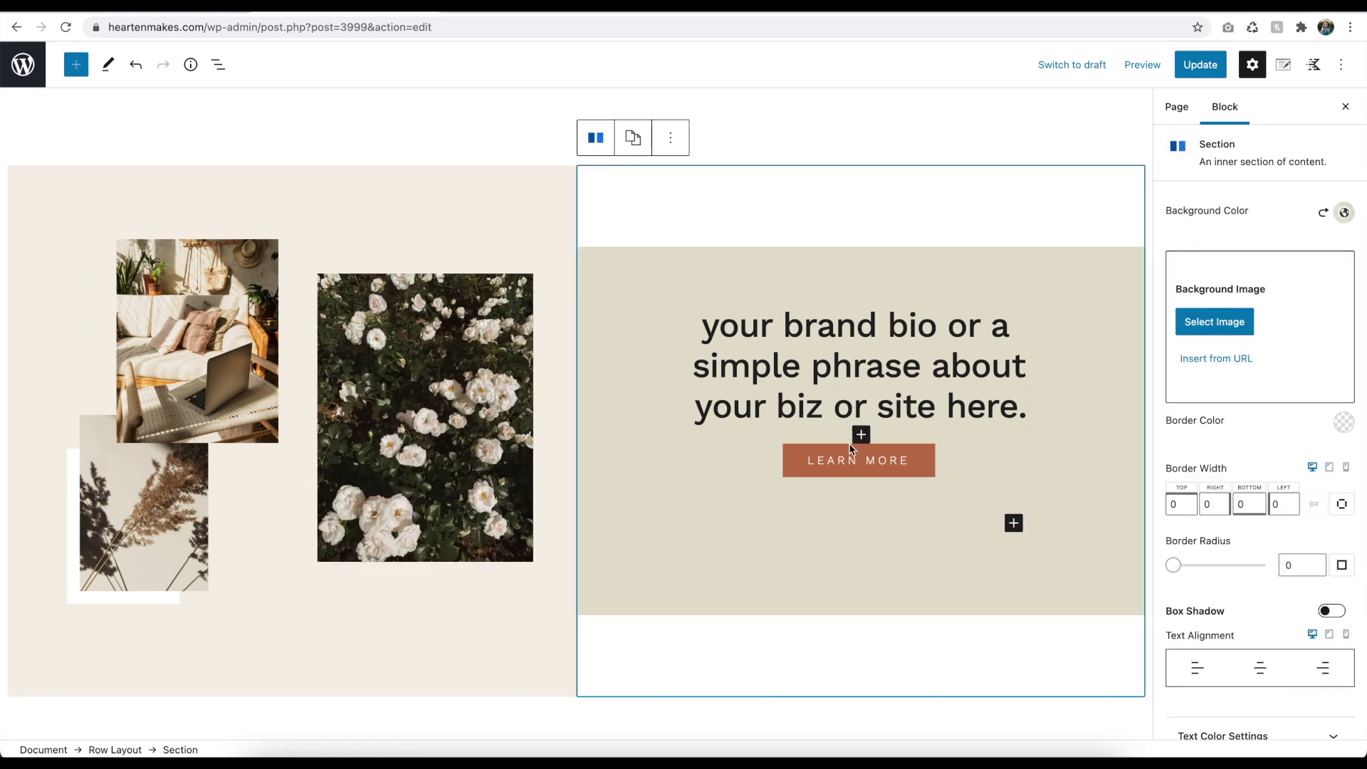
triple_click(863, 396)
text(welcome to my new)
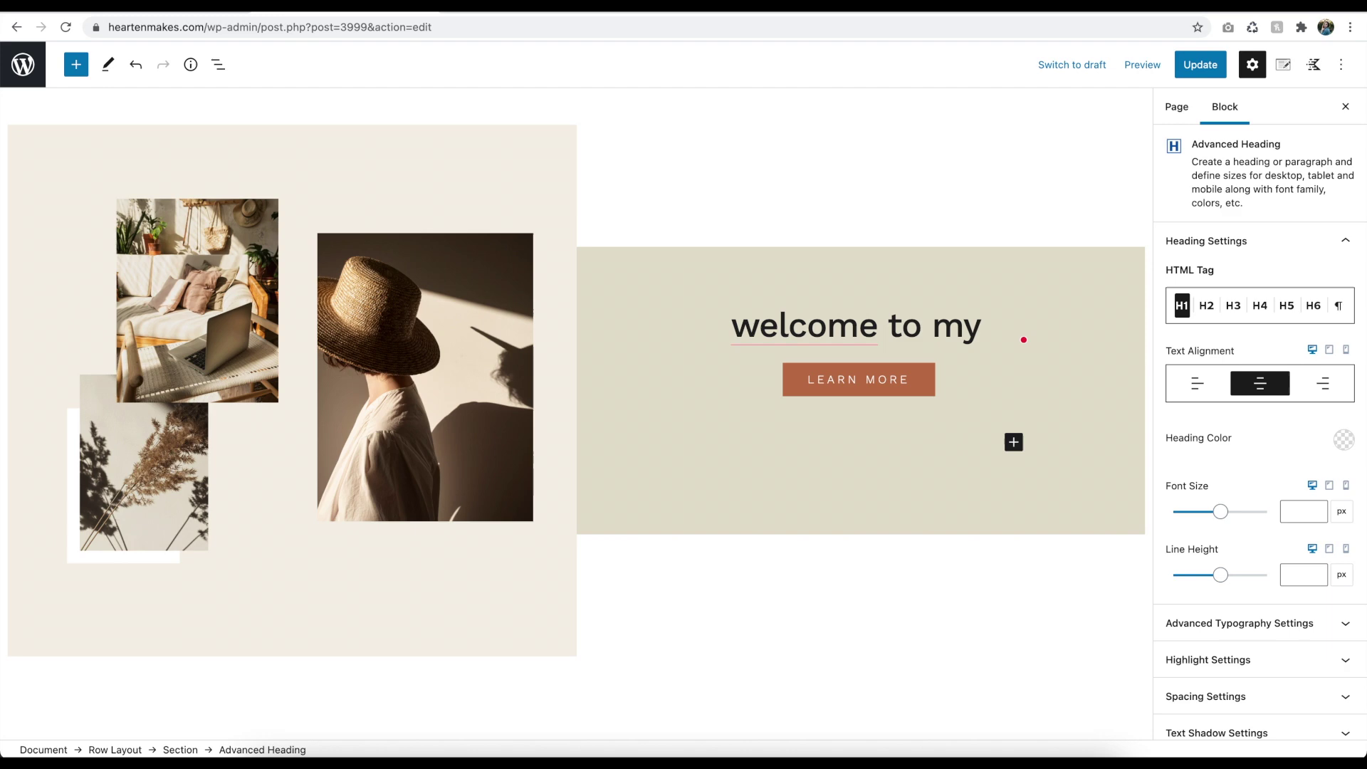
text( website! i'm so glad you're here!)
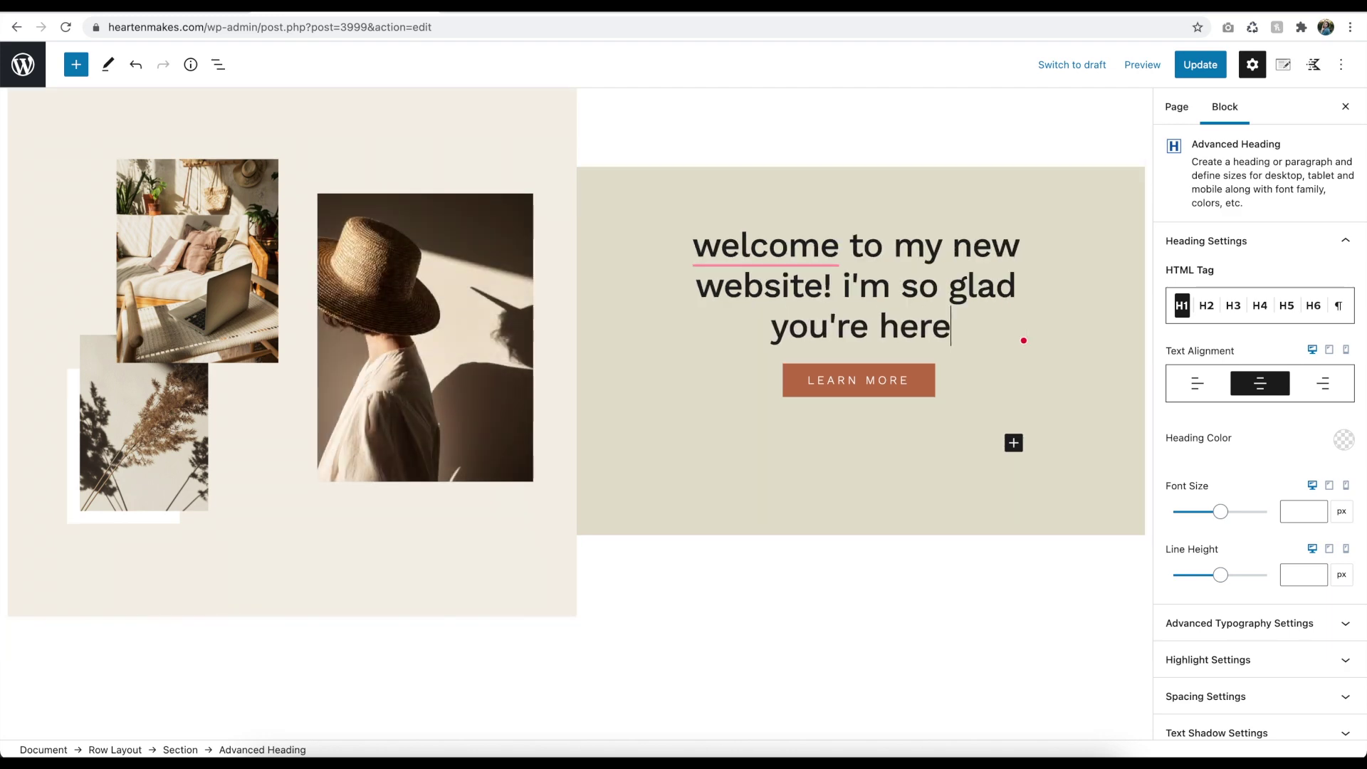
Step: Change the label of the button under the hero heading to "ABOUT ME"
click(890, 385)
triple_click(890, 384)
text(ABOUT ME)
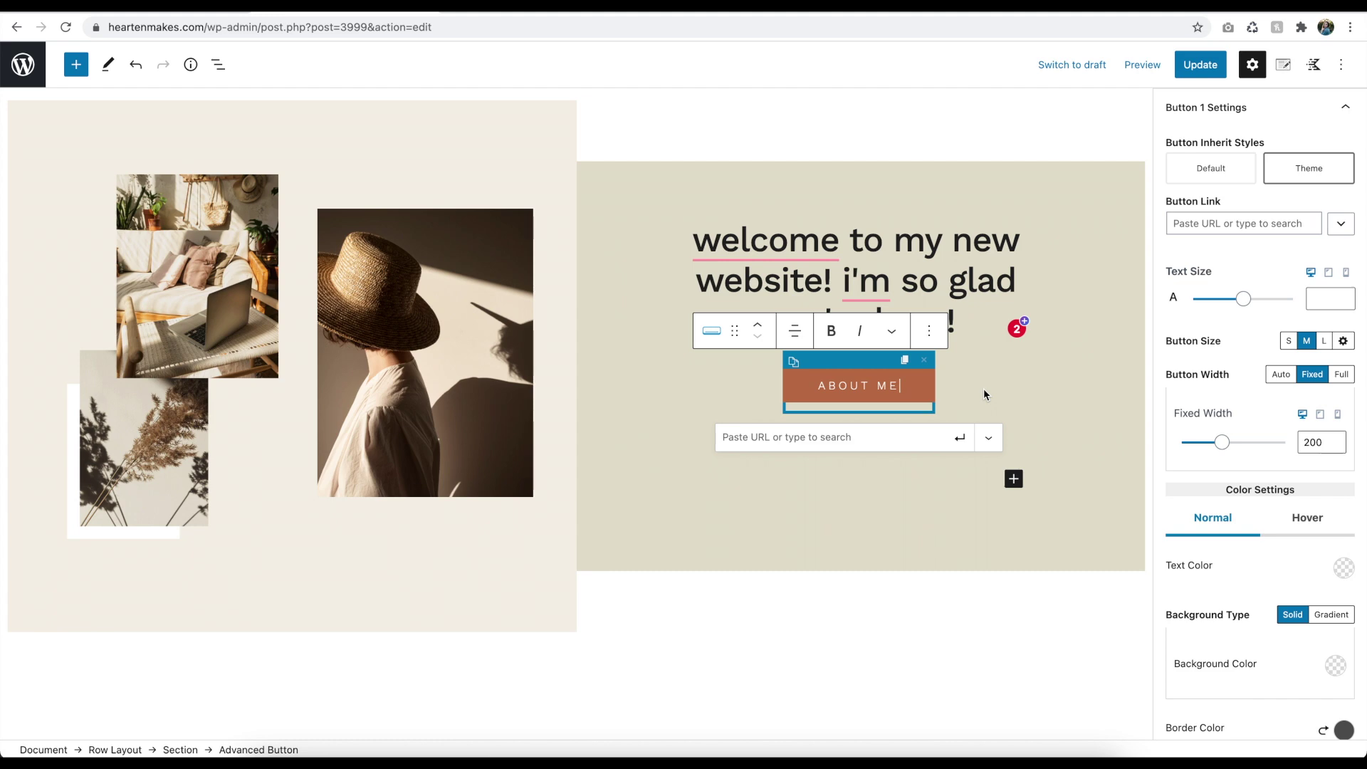
click(981, 390)
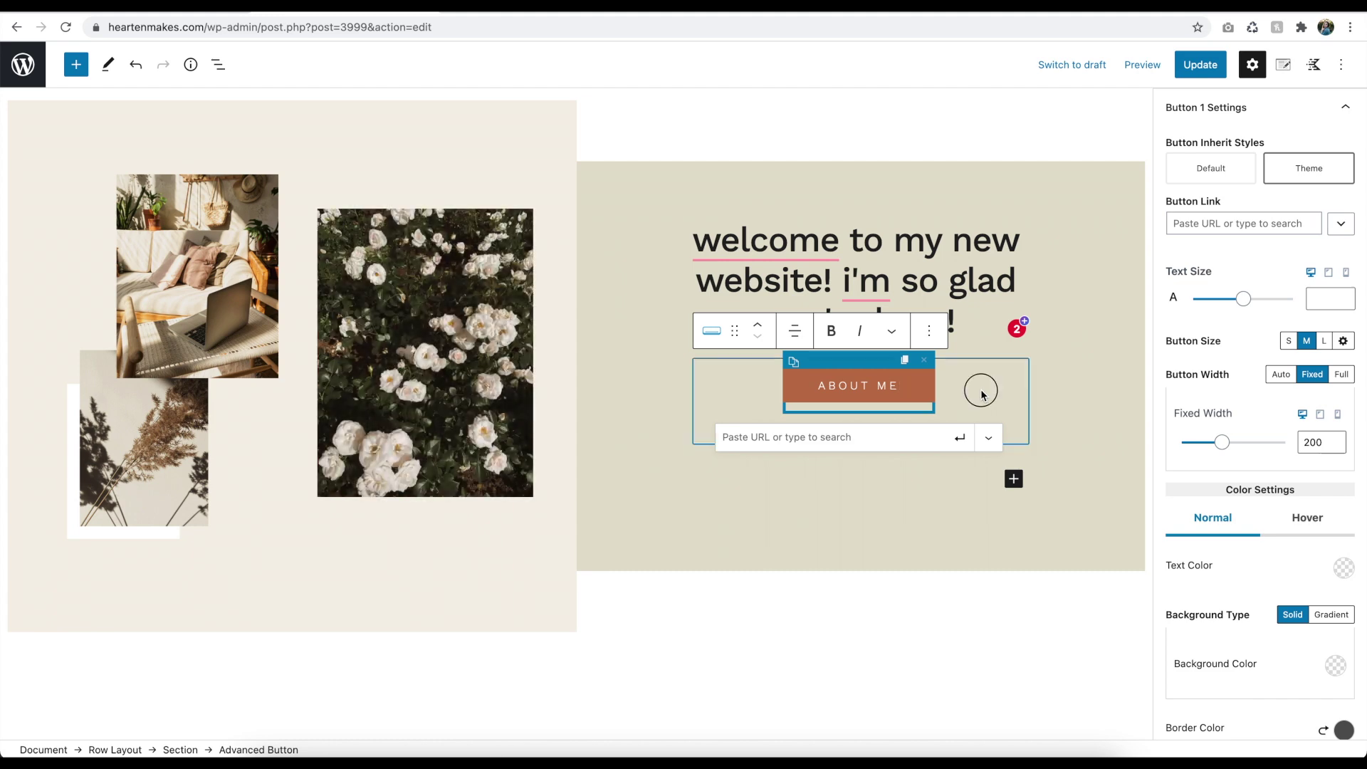
Step: Select the hero section holding the galleries and examine its background, border, alignment and padding settings
click(872, 607)
click(601, 586)
click(550, 578)
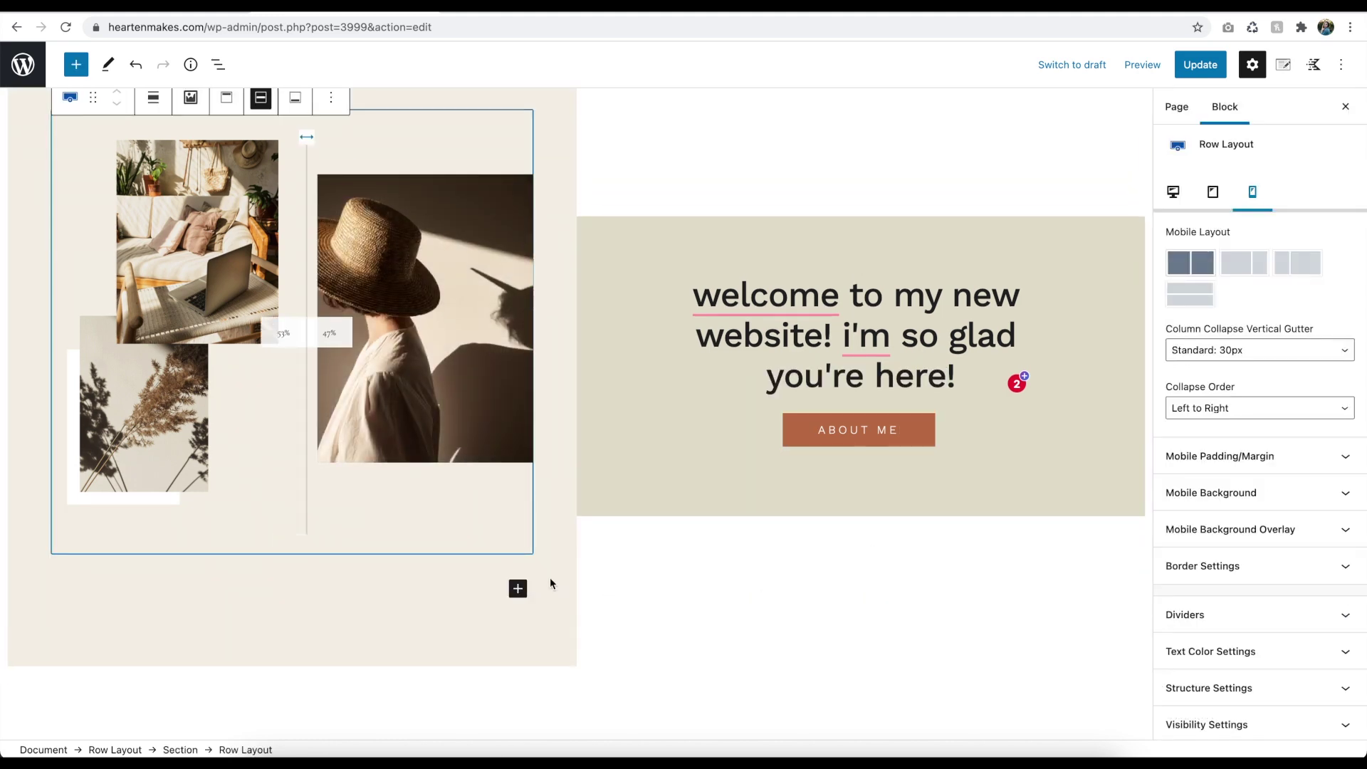
click(553, 579)
scroll(1268, 518, down, 2)
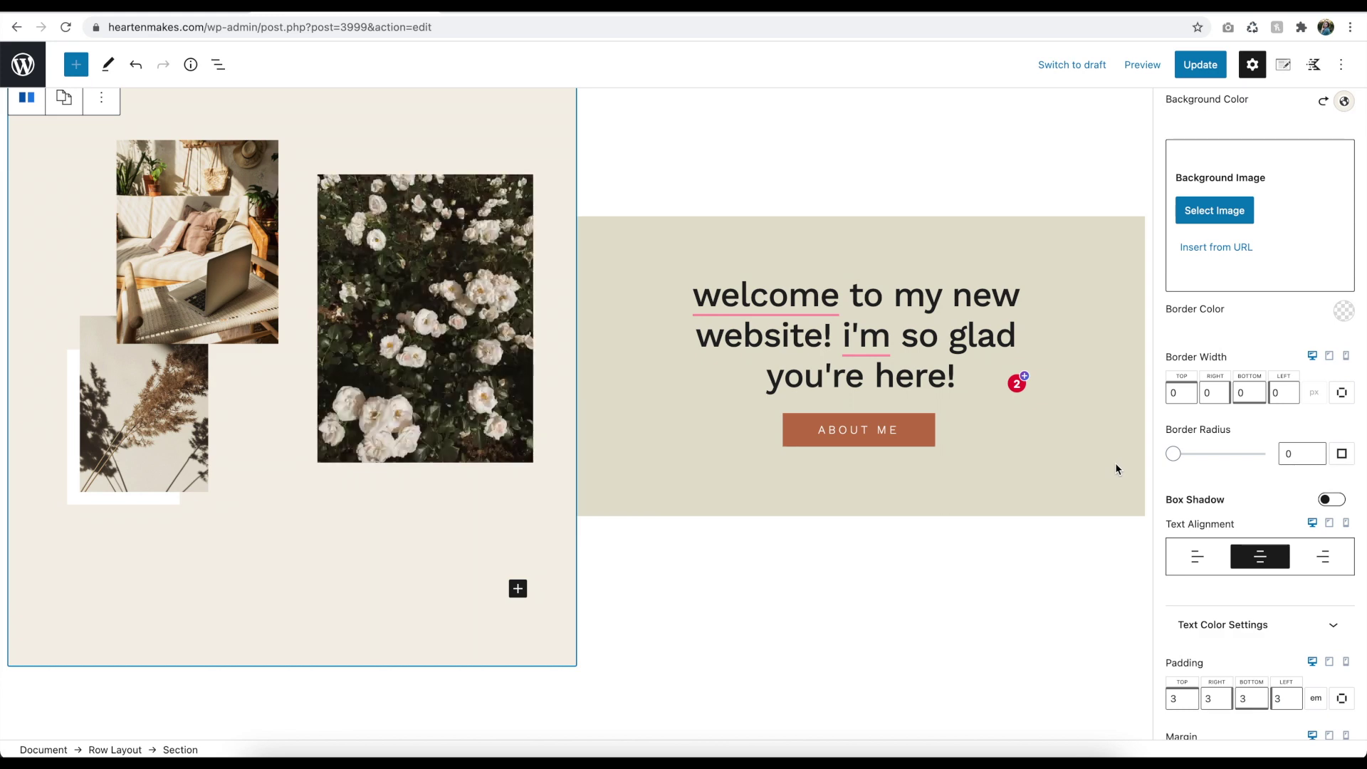
Step: Replace the "about daze" row's slanted bottom divider with a curved one and remove its top divider
scroll(1116, 470, down, 6)
scroll(1116, 469, down, 6)
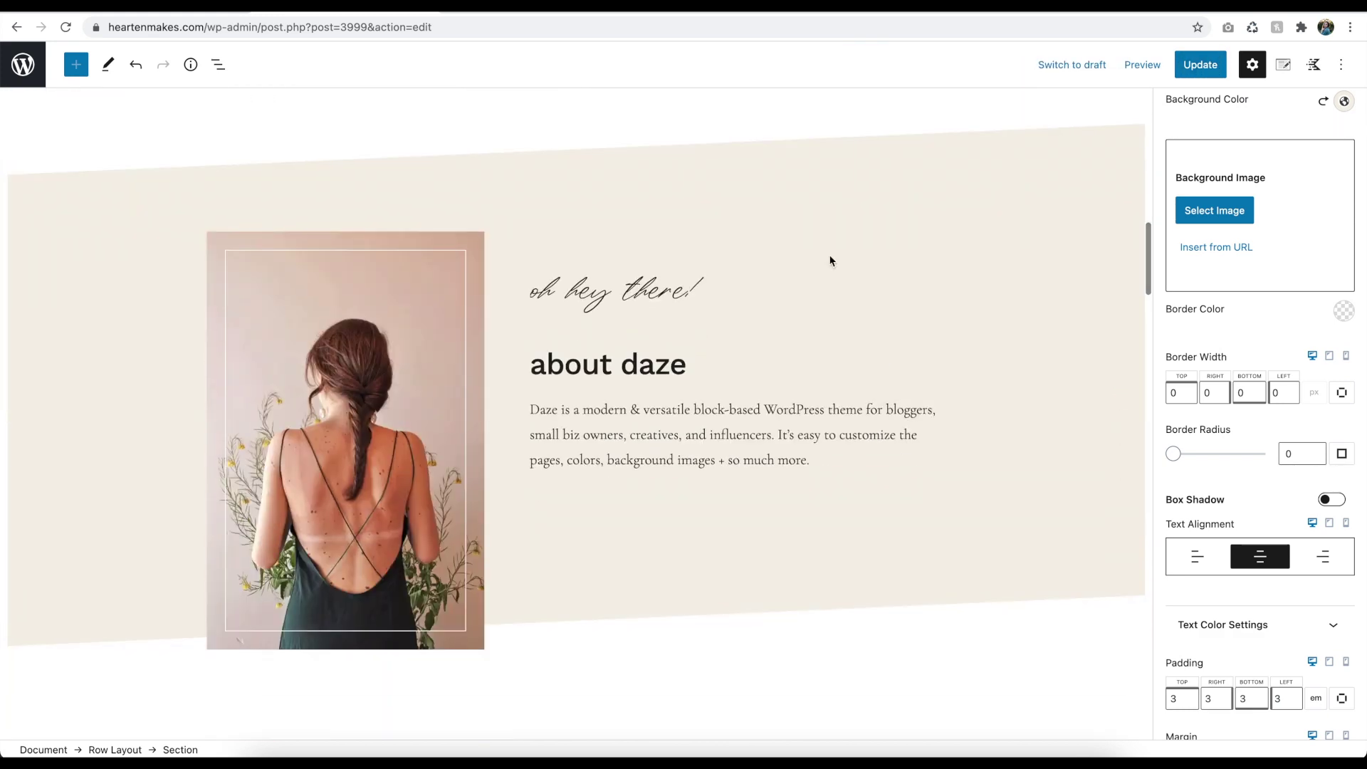
click(931, 171)
scroll(1253, 498, down, 2)
click(1210, 537)
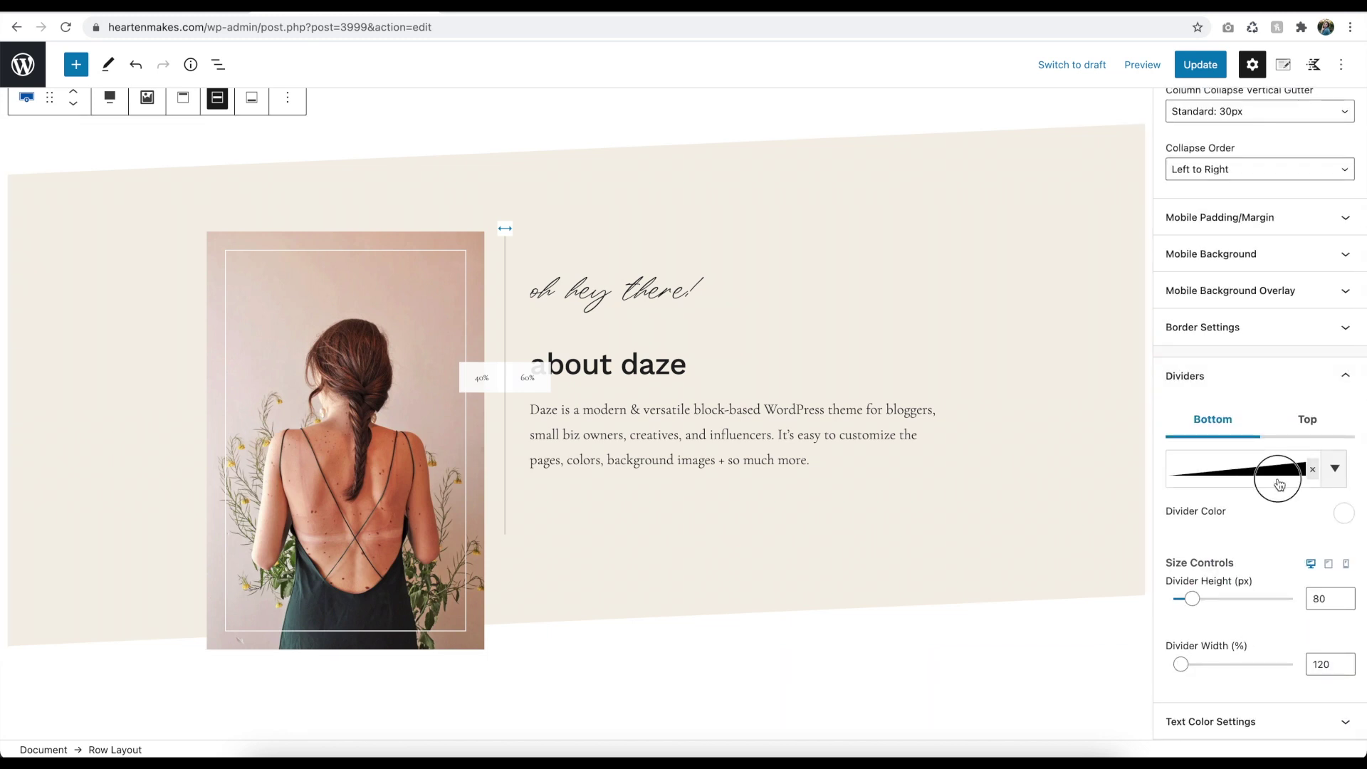
click(1280, 485)
scroll(1246, 565, down, 3)
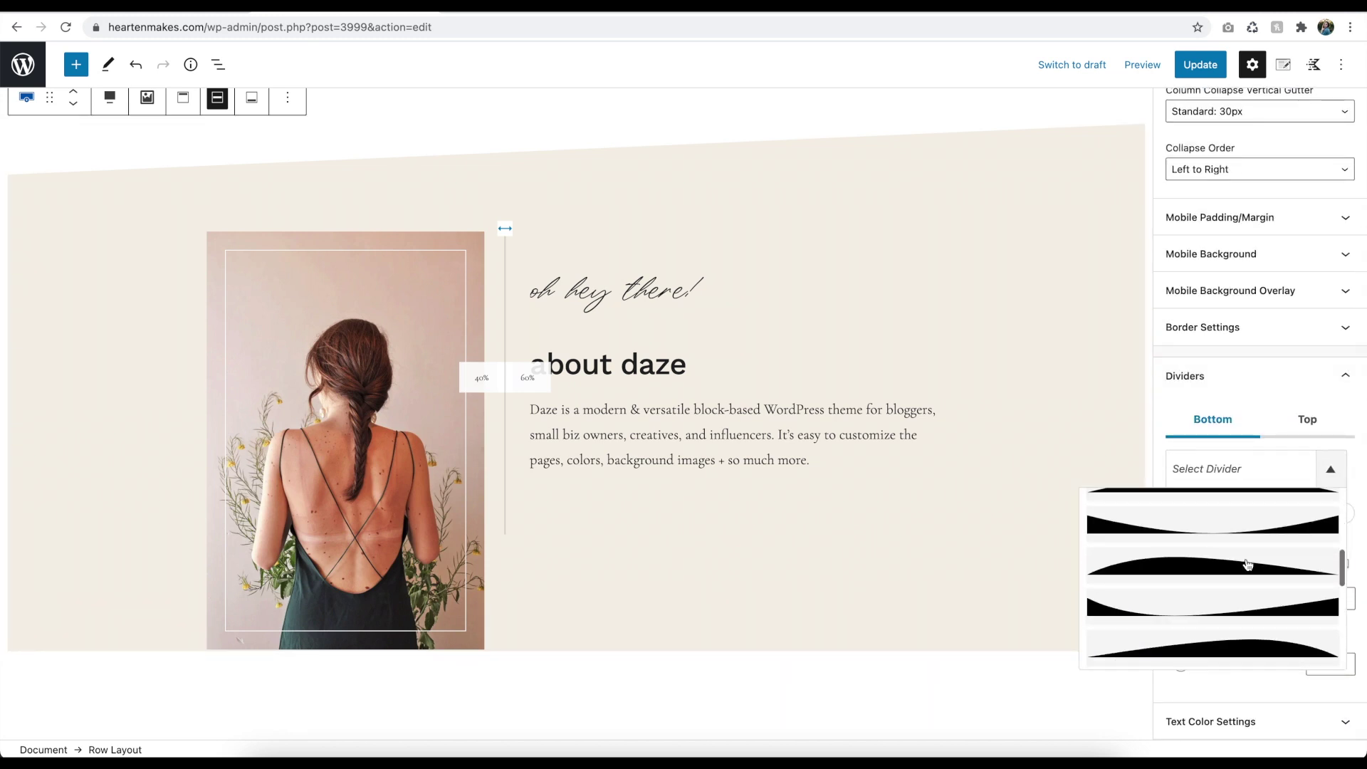
click(1322, 419)
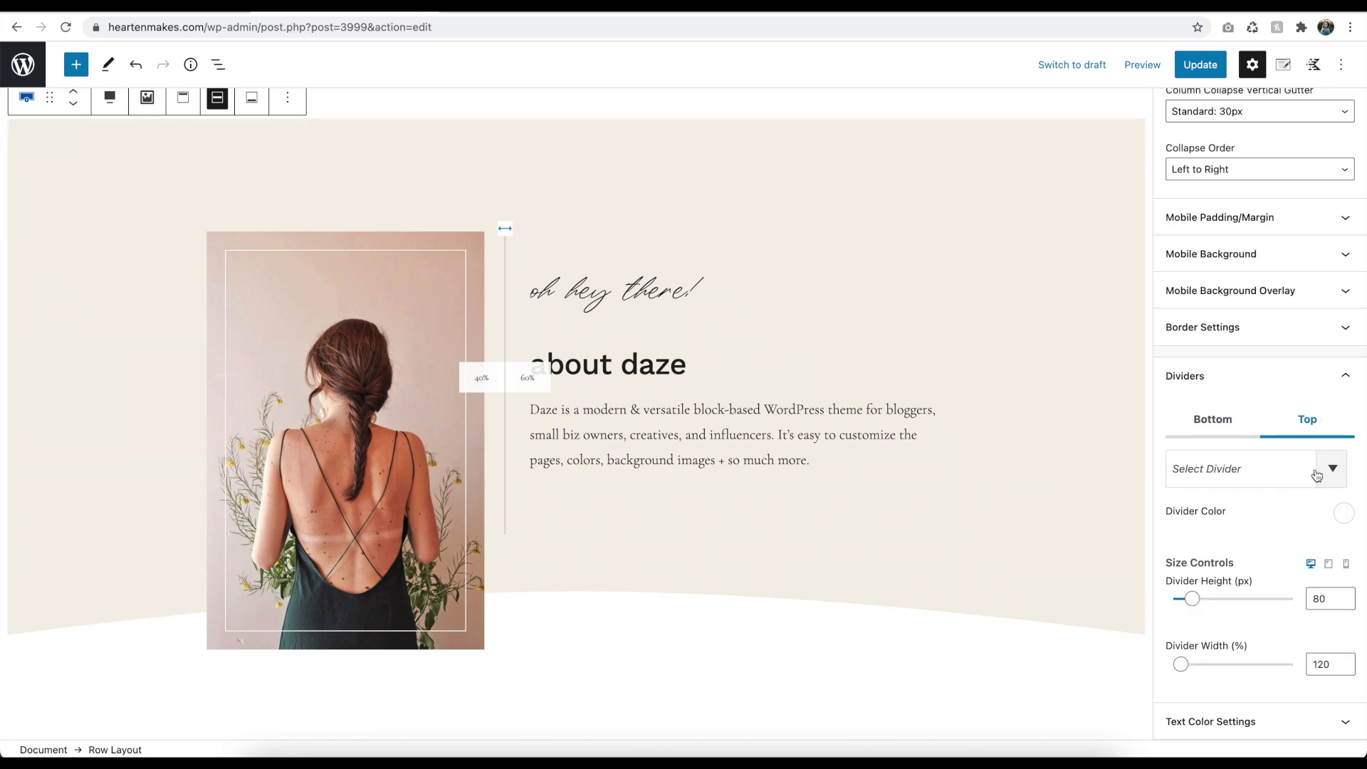
scroll(1105, 272, up, 1)
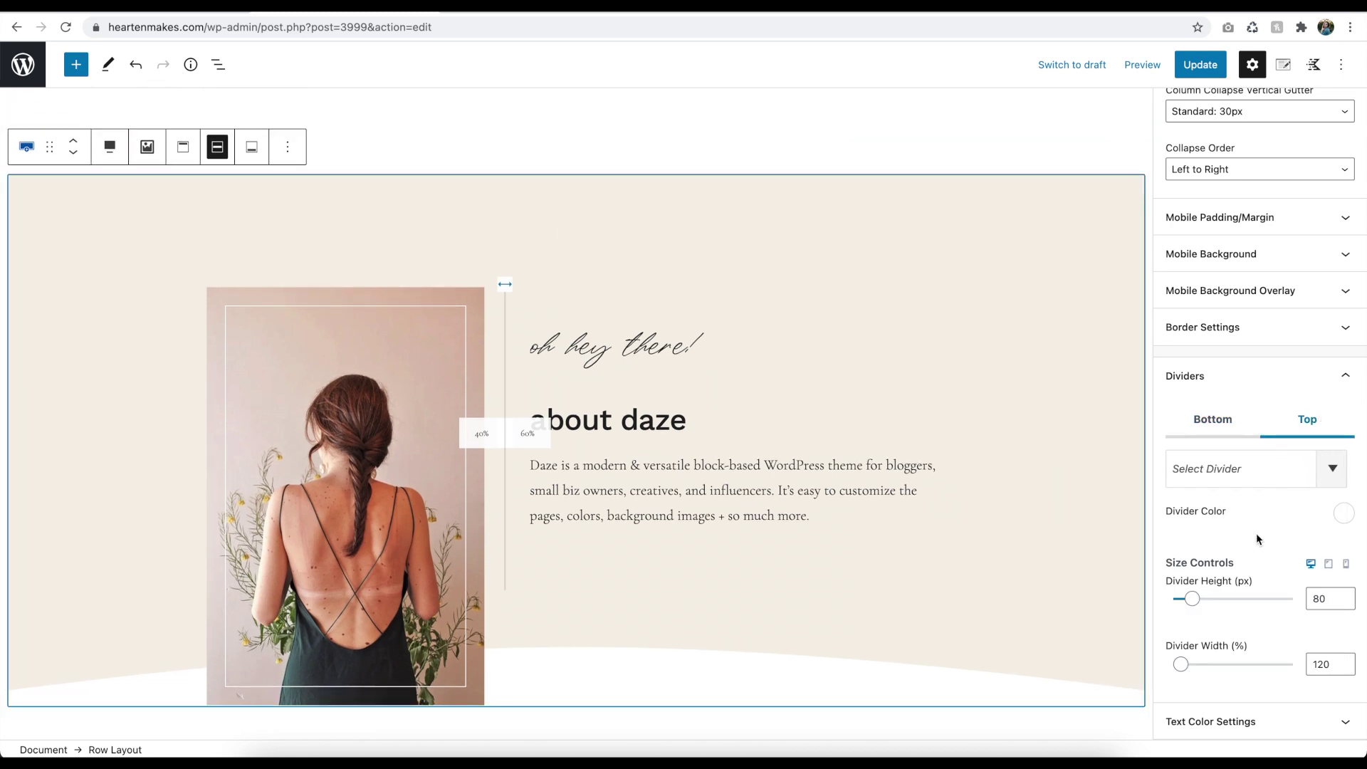
Step: Try a height of 90 px for the row's bottom divider
click(1194, 601)
click(1241, 428)
drag(1195, 602, 1200, 604)
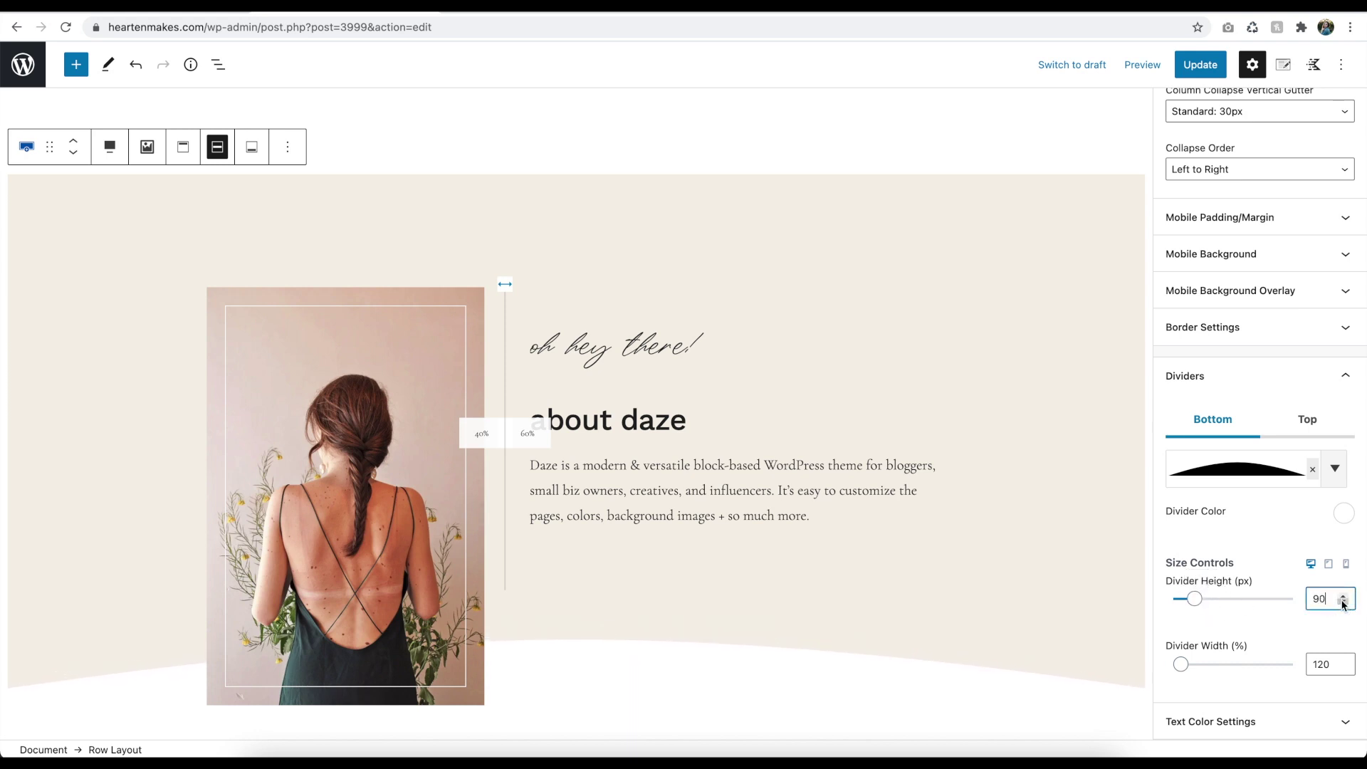
Step: Examine the "about daze" row's mobile padding and margin settings, and its desktop padding settings and units
click(1254, 217)
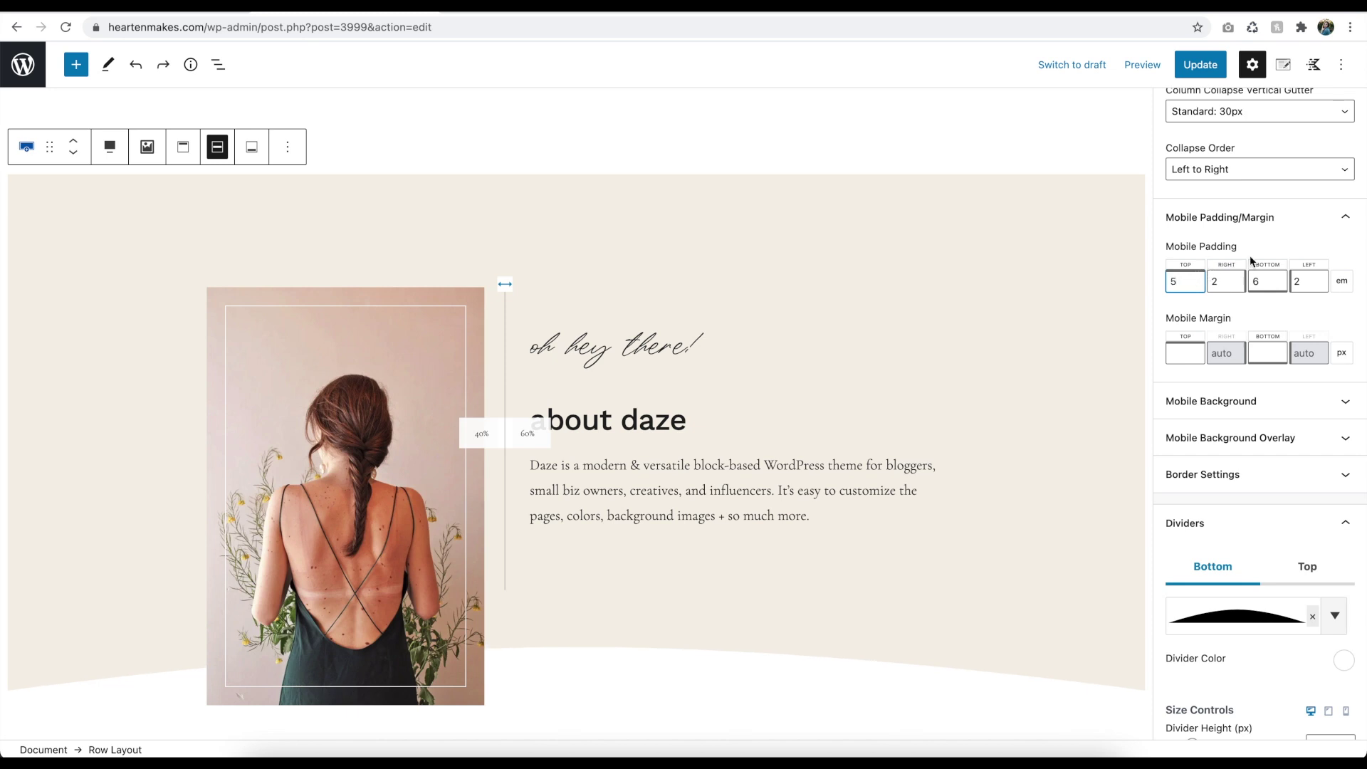
click(1233, 223)
click(1228, 384)
click(1219, 381)
click(1219, 381)
click(1173, 116)
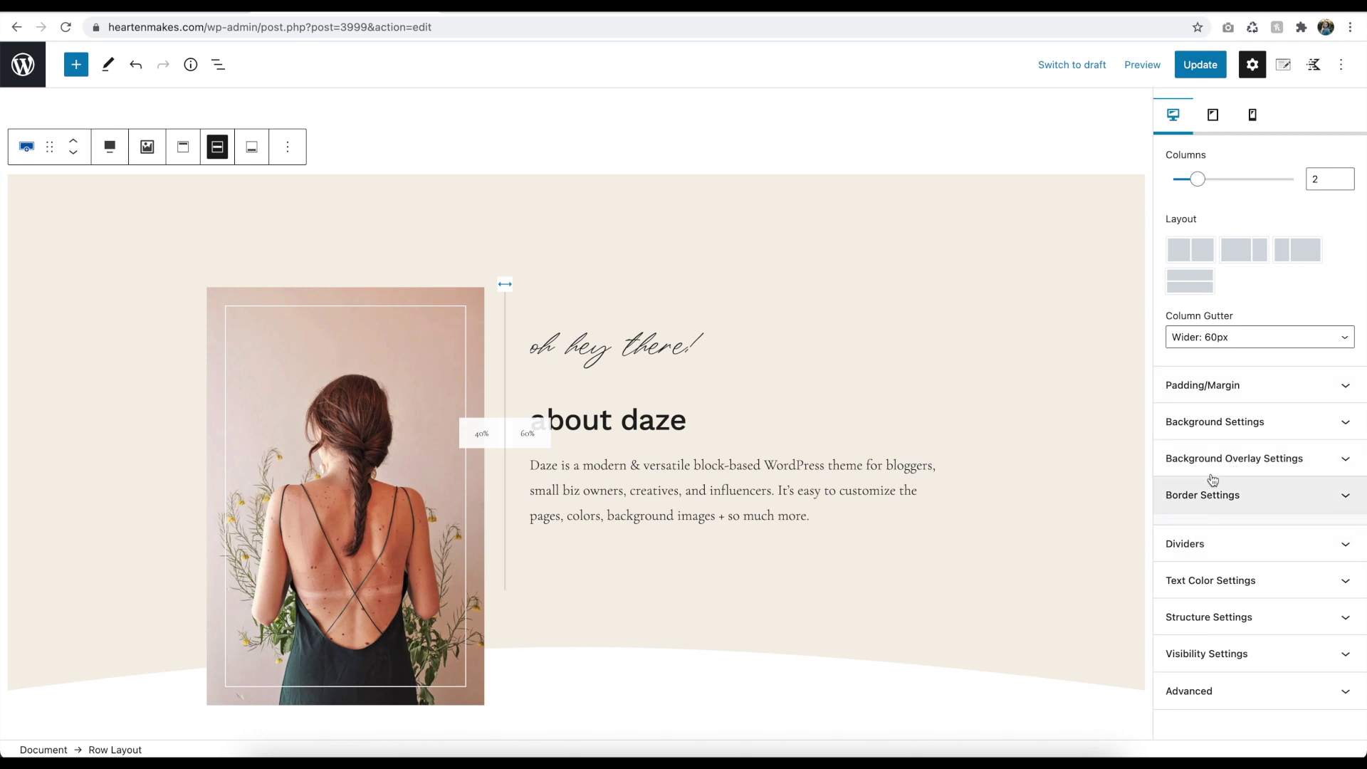
click(1224, 386)
click(1343, 444)
drag(1342, 445, 1344, 447)
Step: Replace the "about daze" gallery photo with the arched straw-hat image hearten-makesdaze-rounded-image-carousel.png and update the gallery
click(394, 364)
click(659, 278)
click(406, 299)
click(348, 232)
click(297, 178)
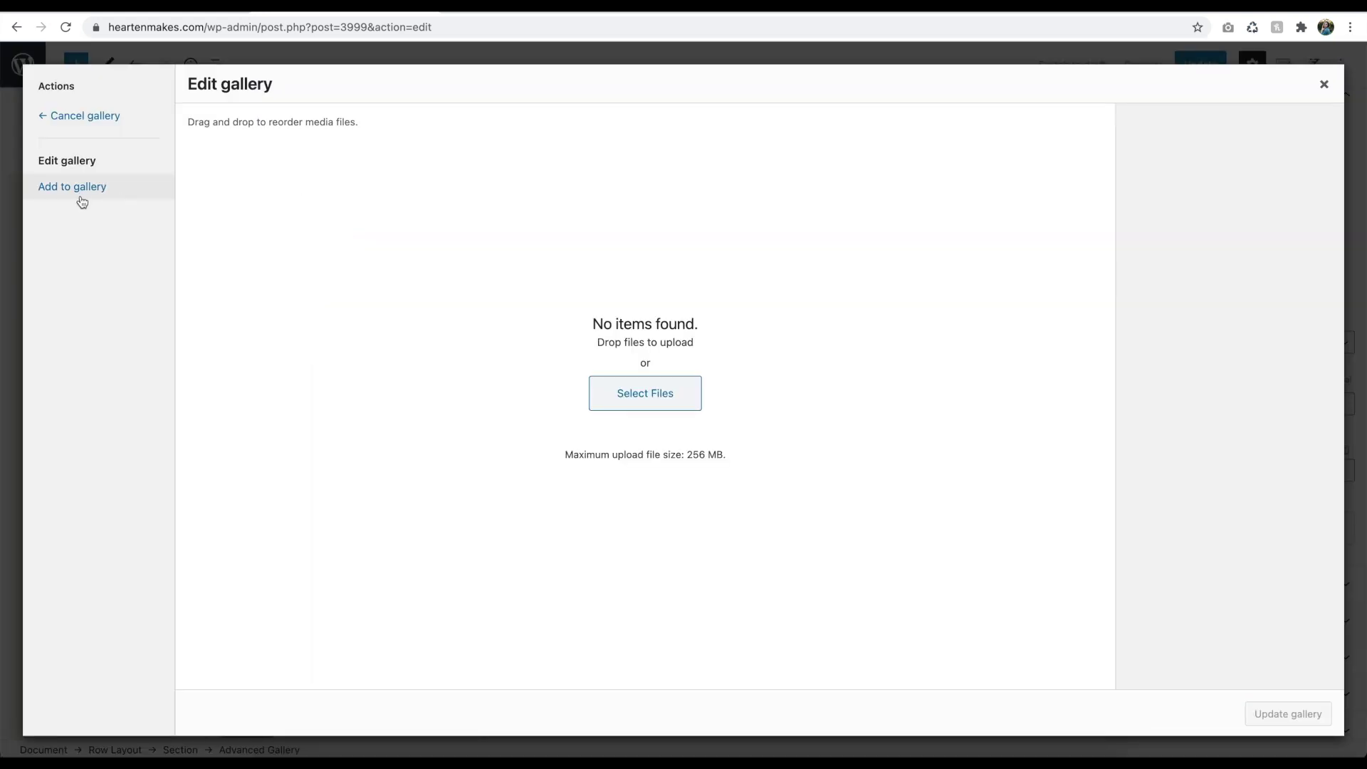
click(74, 188)
click(471, 243)
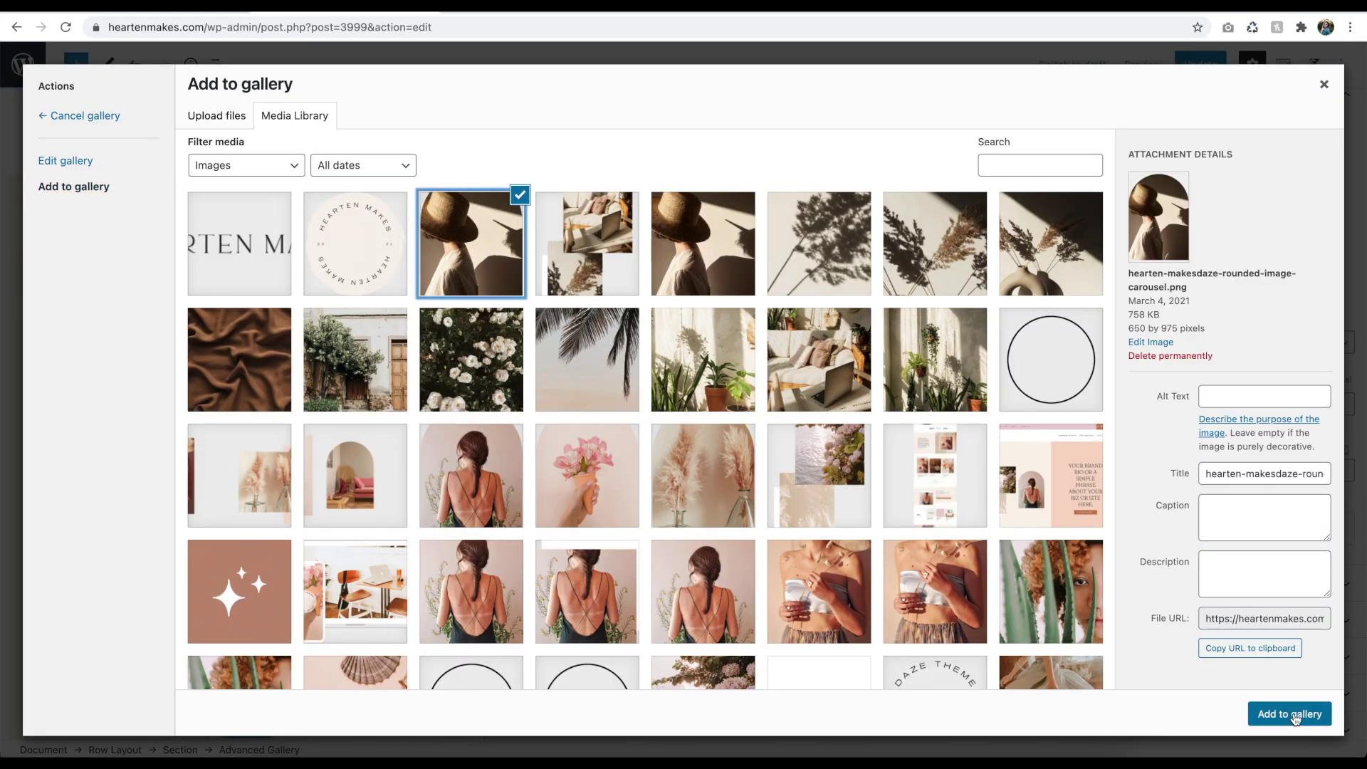
click(1289, 713)
click(1287, 714)
scroll(1282, 641, down, 3)
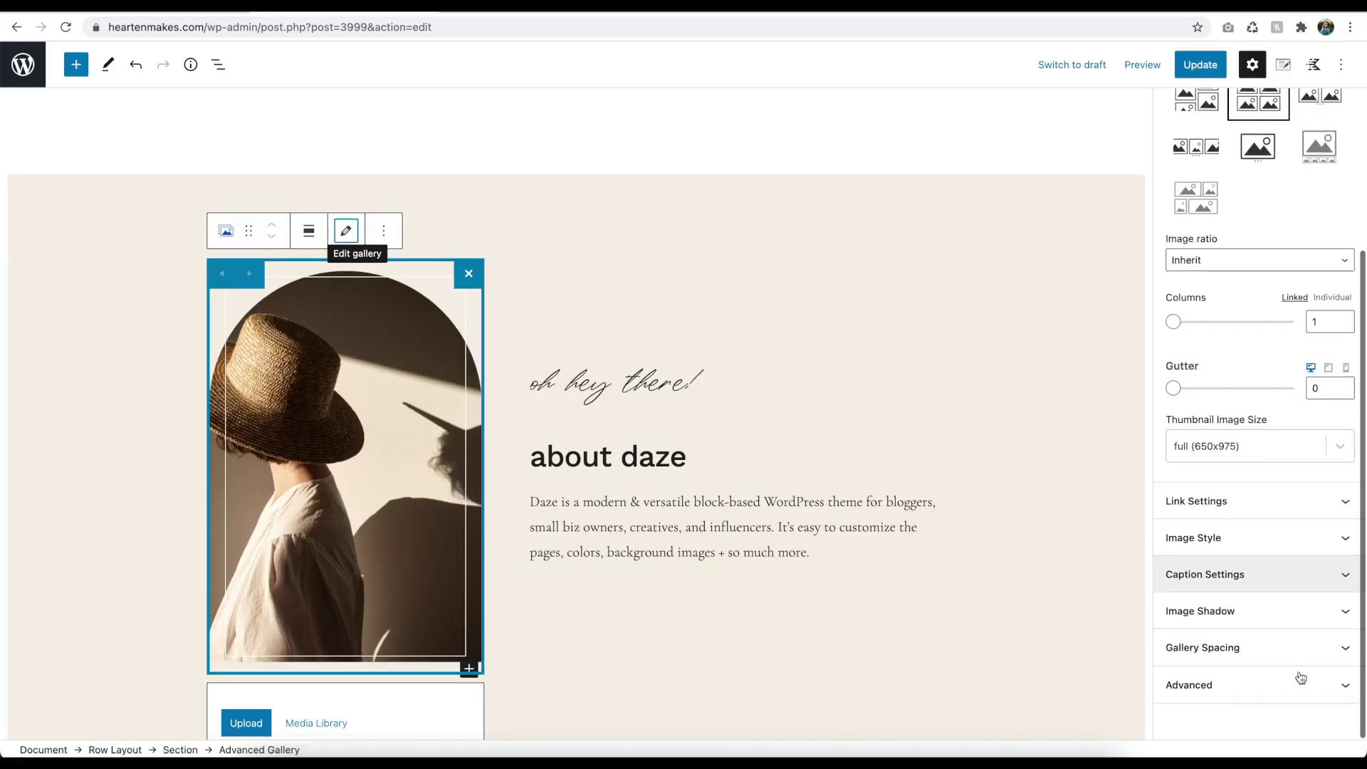
Step: Remove the additional CSS class from the "about daze" gallery block
click(1251, 696)
triple_click(1246, 655)
key(BackSpace)
click(781, 385)
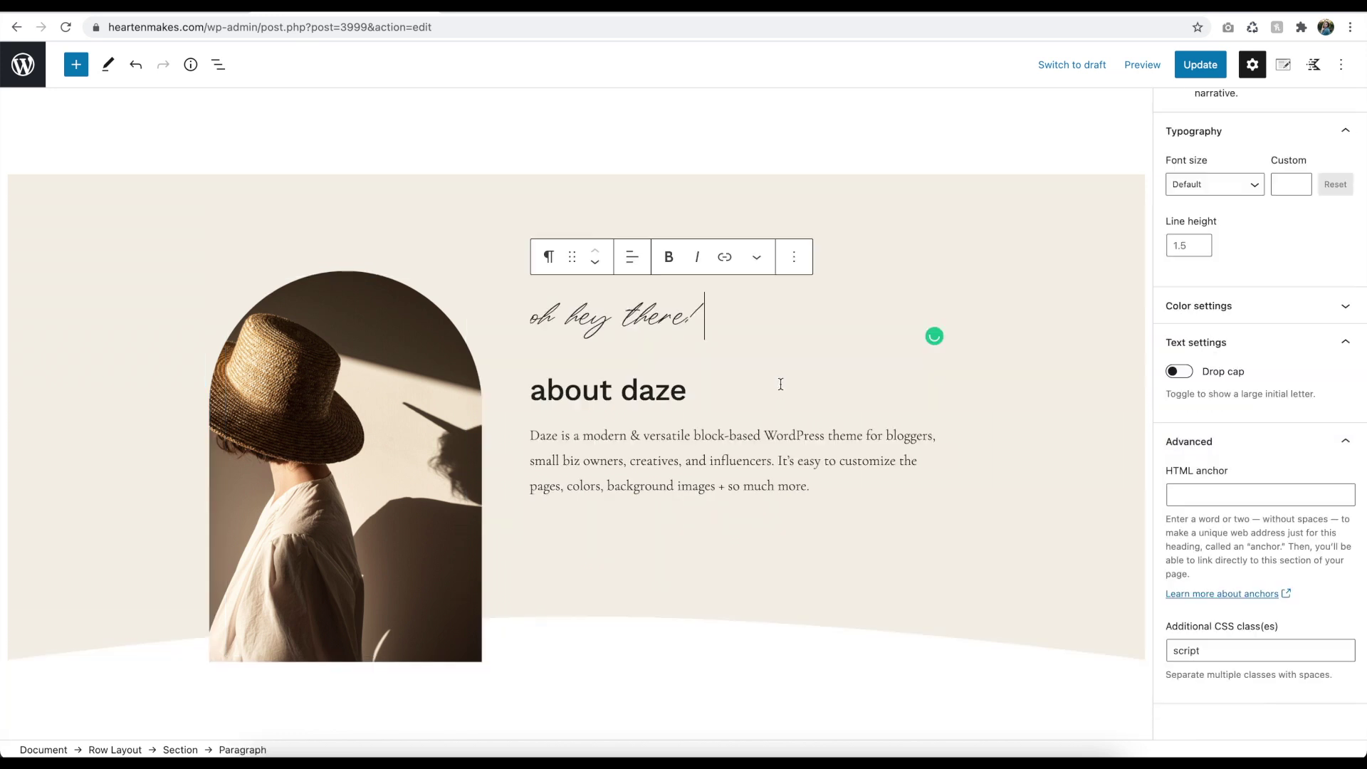
click(369, 406)
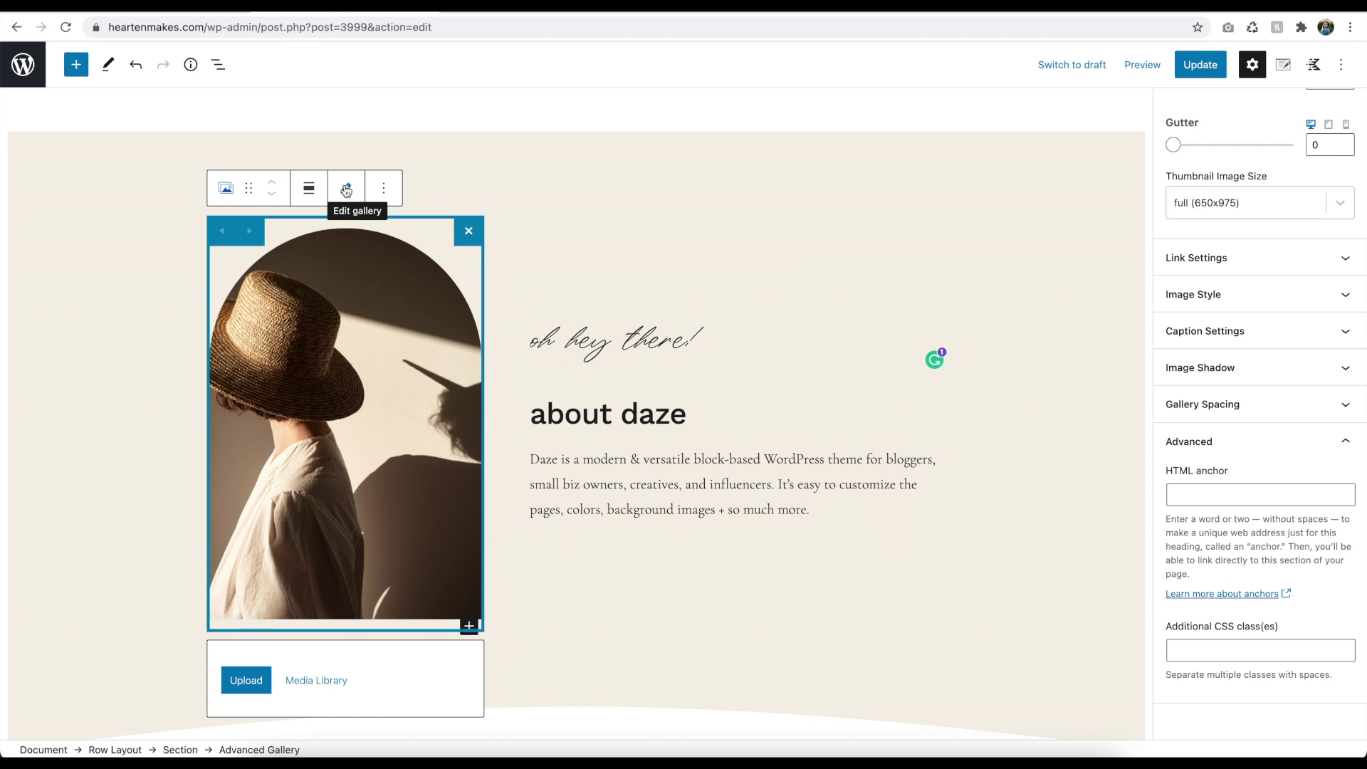
Step: Widen the "about daze" row's image column to 42%, with 58% for the text column
click(677, 243)
click(489, 209)
drag(503, 356, 520, 354)
Step: Preview the homepage in a new tab, check the "about daze" row and return to the editor
click(1143, 65)
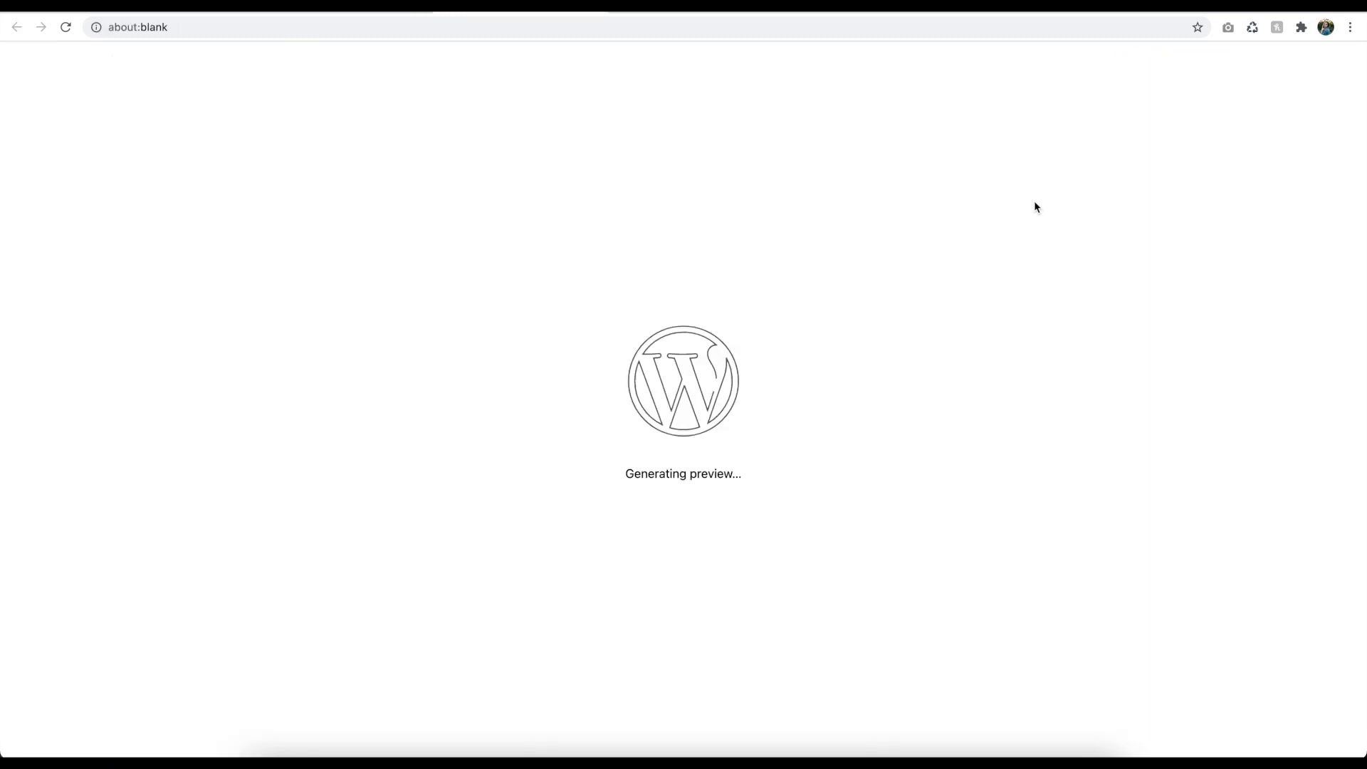
scroll(741, 283, down, 15)
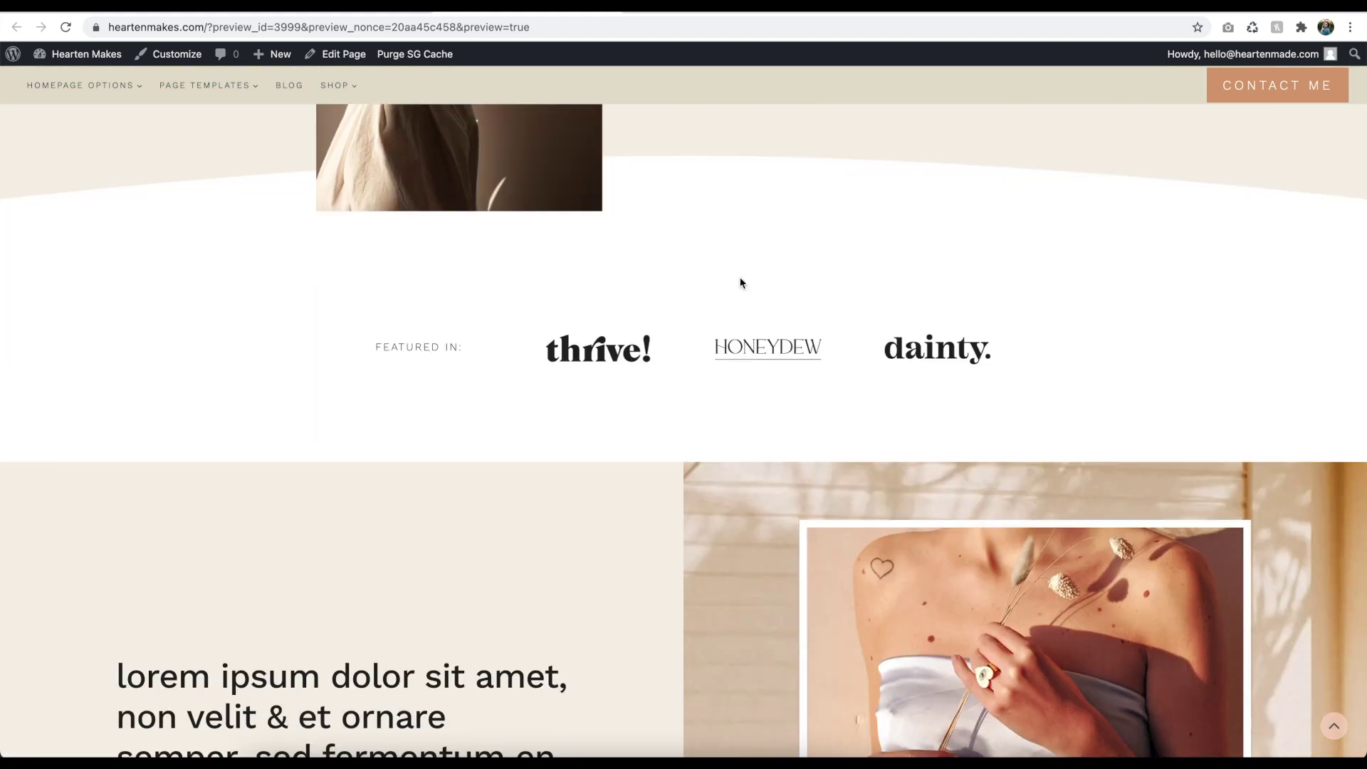
scroll(741, 282, up, 5)
click(292, 15)
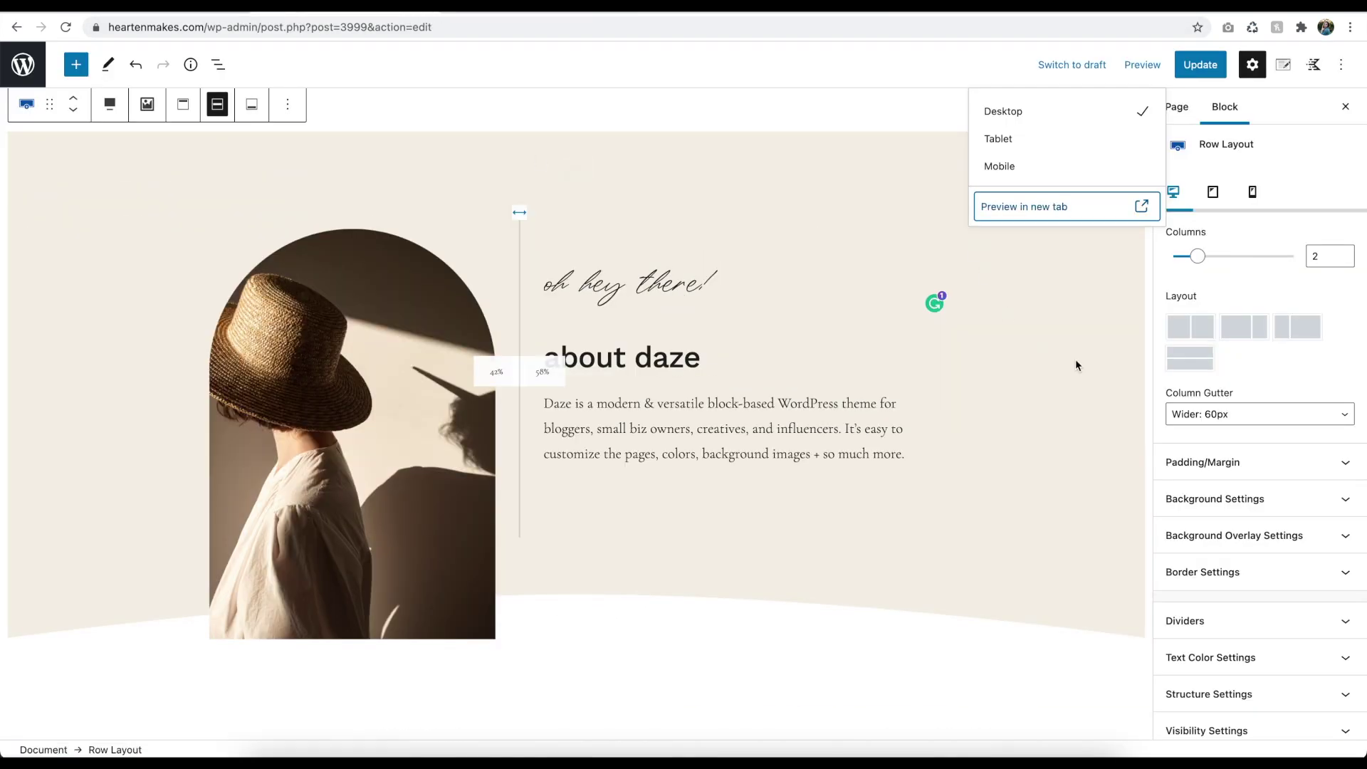
Step: Set the dried-grass photo 12.jpg from the media library as the "about daze" row's background image
click(1273, 498)
scroll(1257, 420, down, 1)
click(1214, 462)
click(724, 290)
click(790, 285)
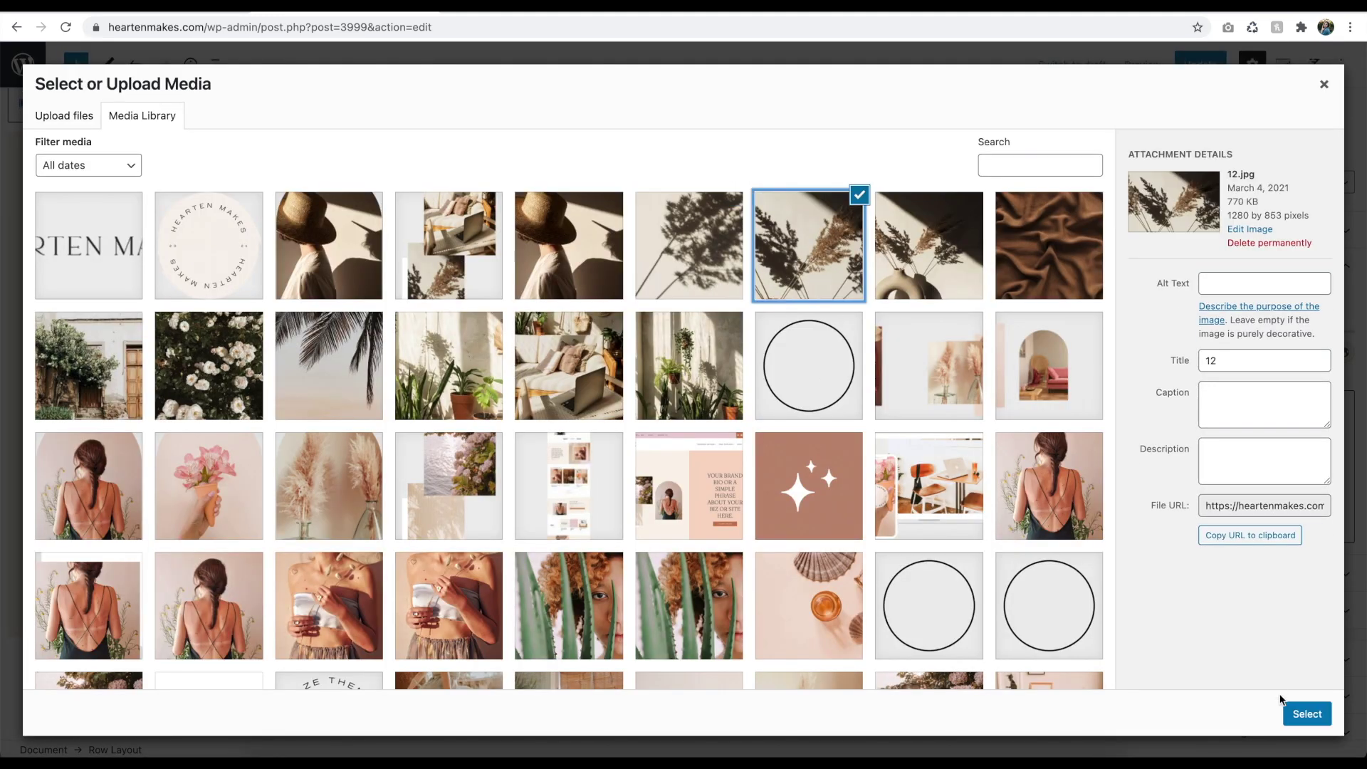
click(1303, 714)
Step: Move the row background's focal point to 54% left and 100% top and set its attachment to Parallax
scroll(1276, 589, down, 2)
drag(1272, 348, 1269, 408)
scroll(1297, 465, down, 1)
click(1318, 500)
Step: Add a cream background overlay to the "about daze" row at 92 opacity
click(1260, 584)
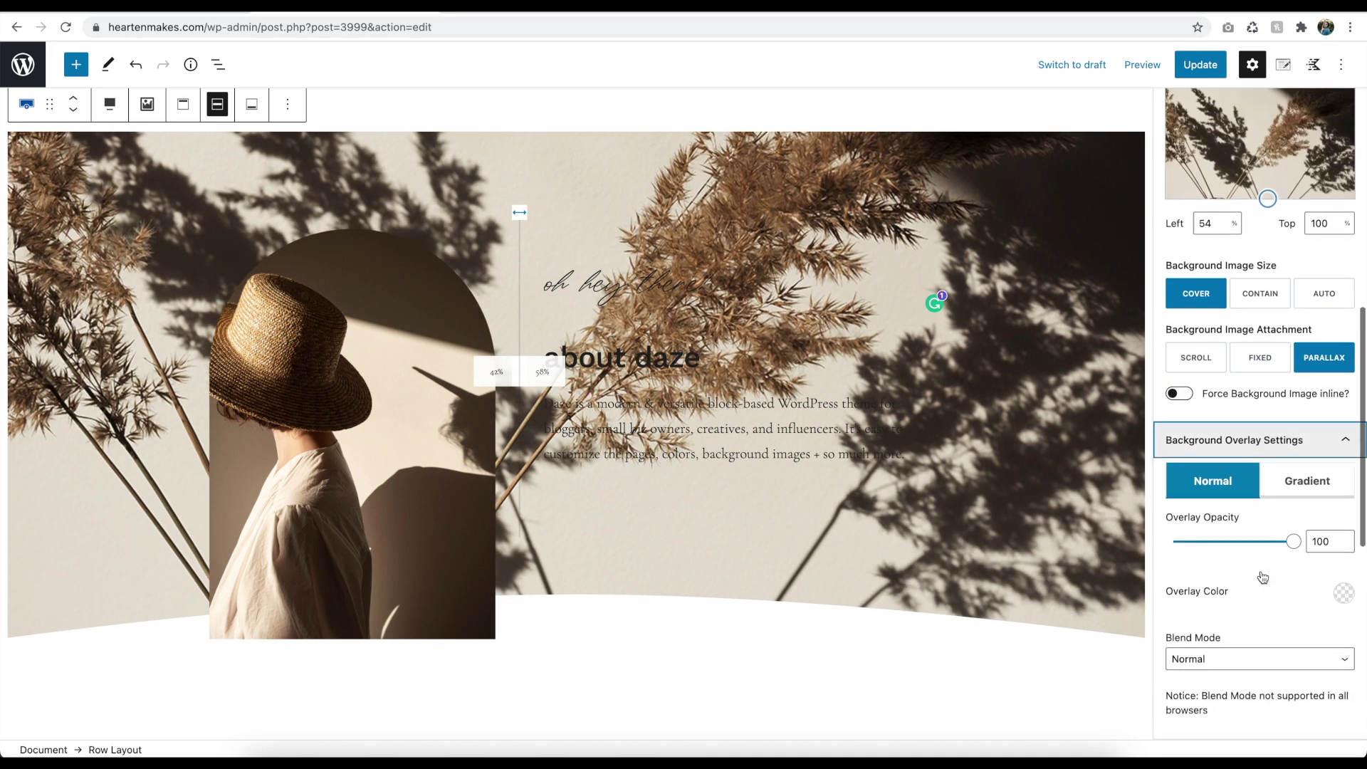
click(1343, 593)
click(1308, 551)
click(1296, 603)
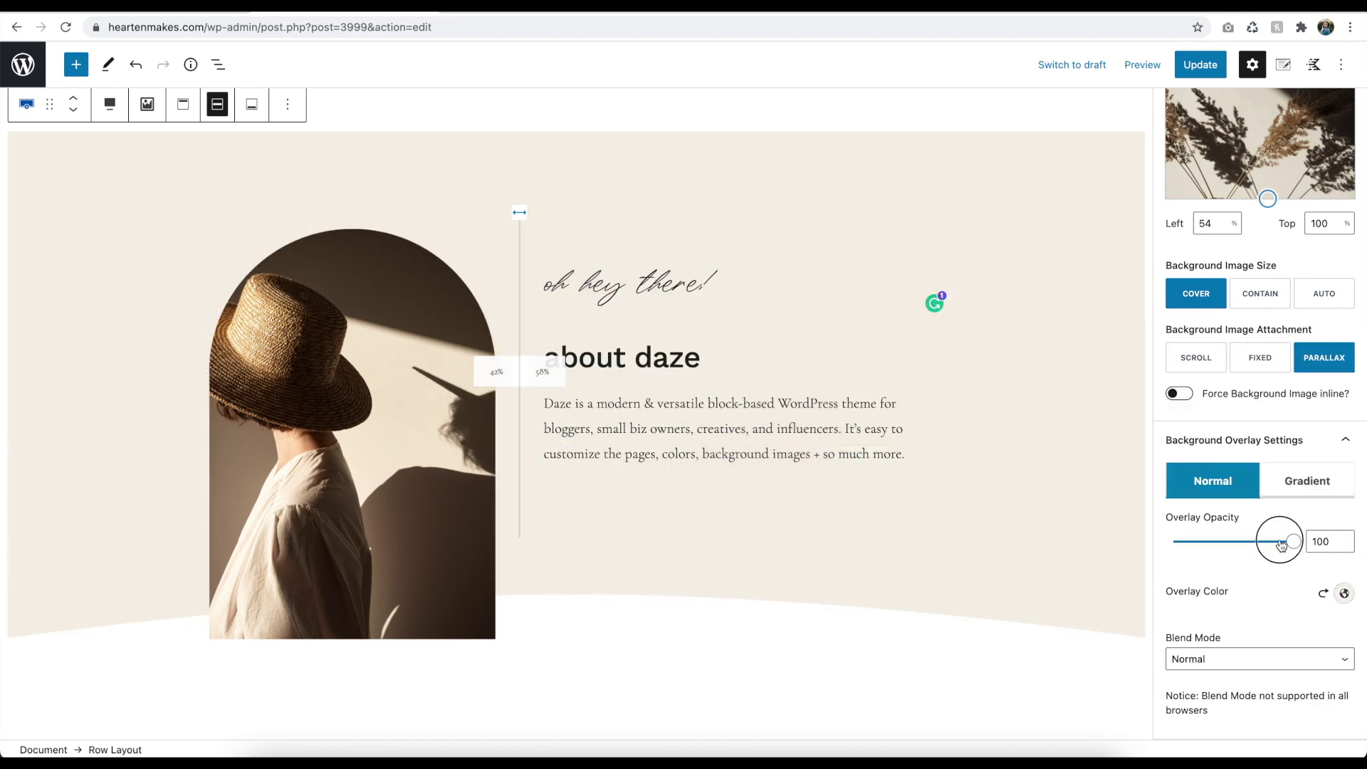
drag(1206, 550, 1284, 543)
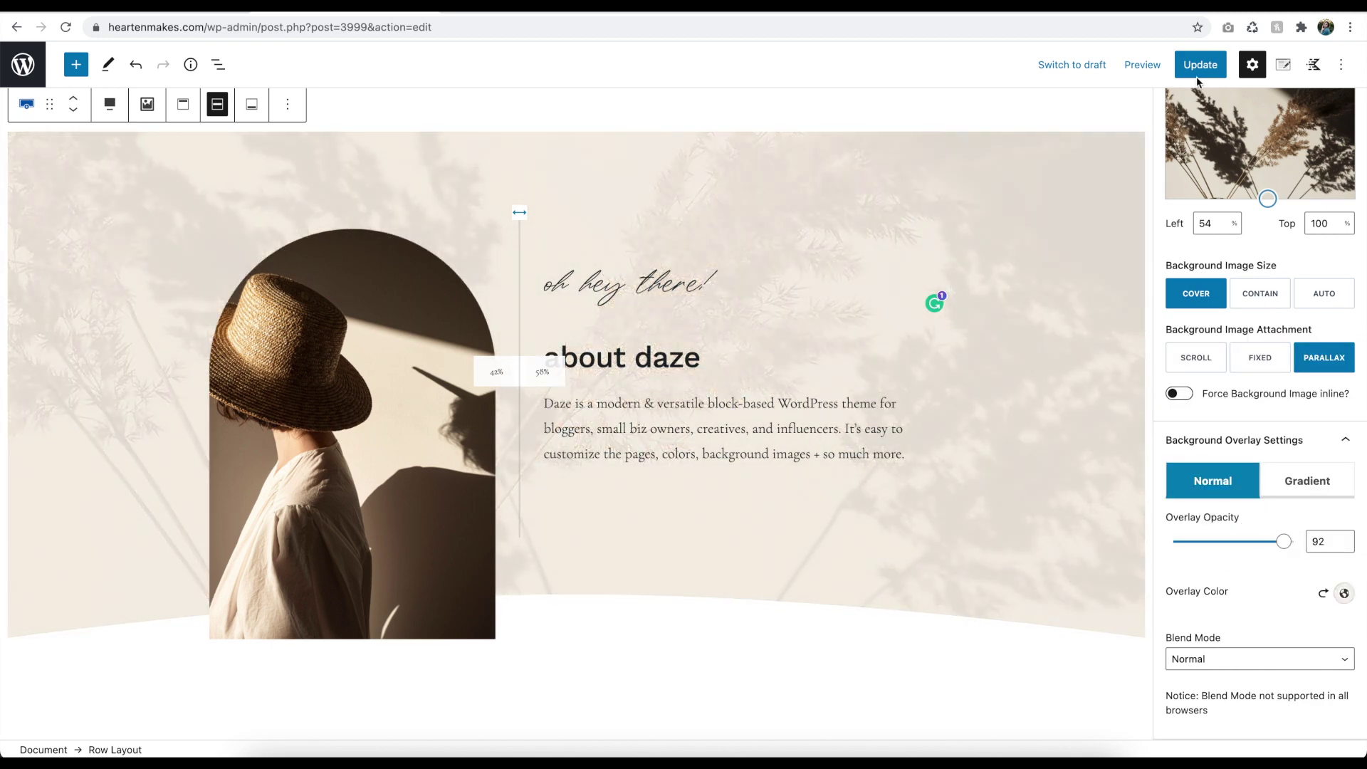
Step: Preview the homepage in a new tab to examine the "about daze" row's parallax background, and return to the editor
click(1142, 64)
click(1029, 204)
scroll(1033, 205, down, 2)
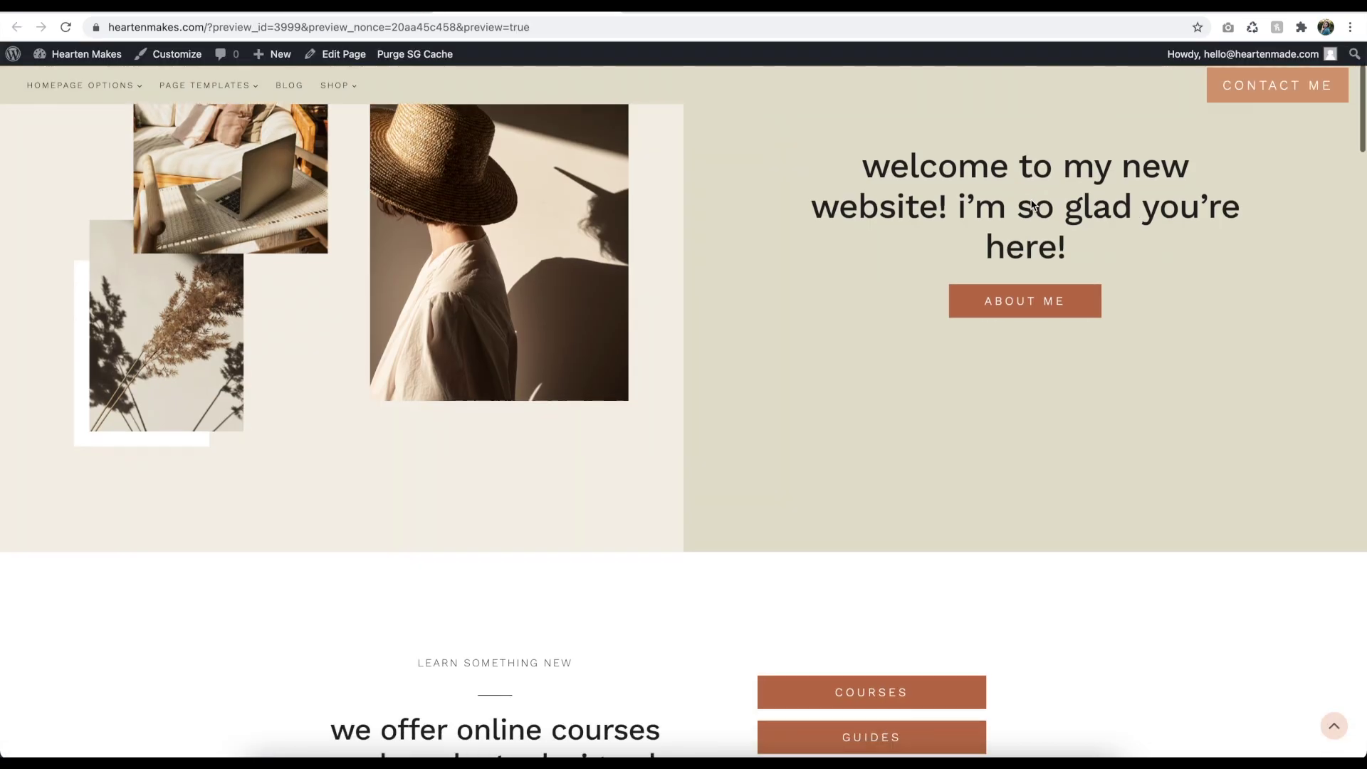
scroll(1031, 205, down, 10)
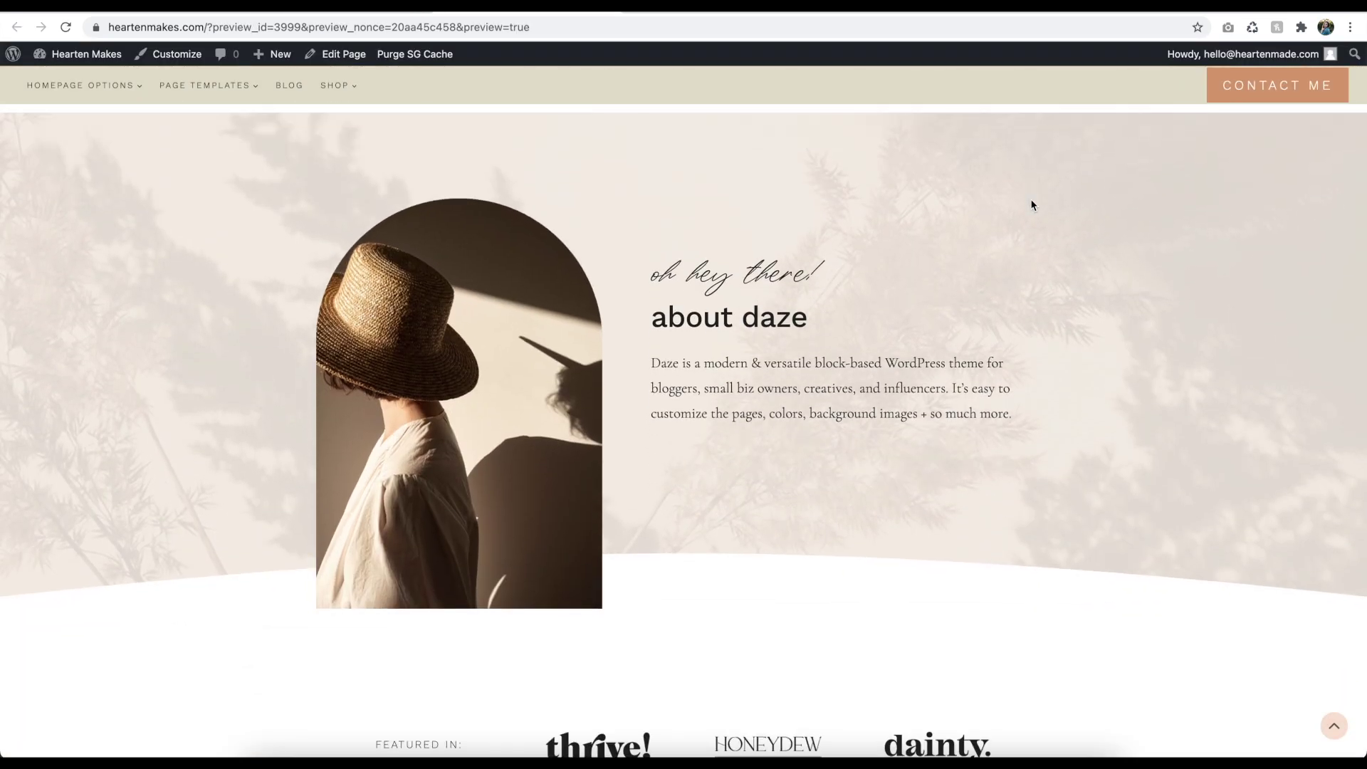
scroll(1032, 205, down, 10)
scroll(1032, 205, up, 1)
click(285, 10)
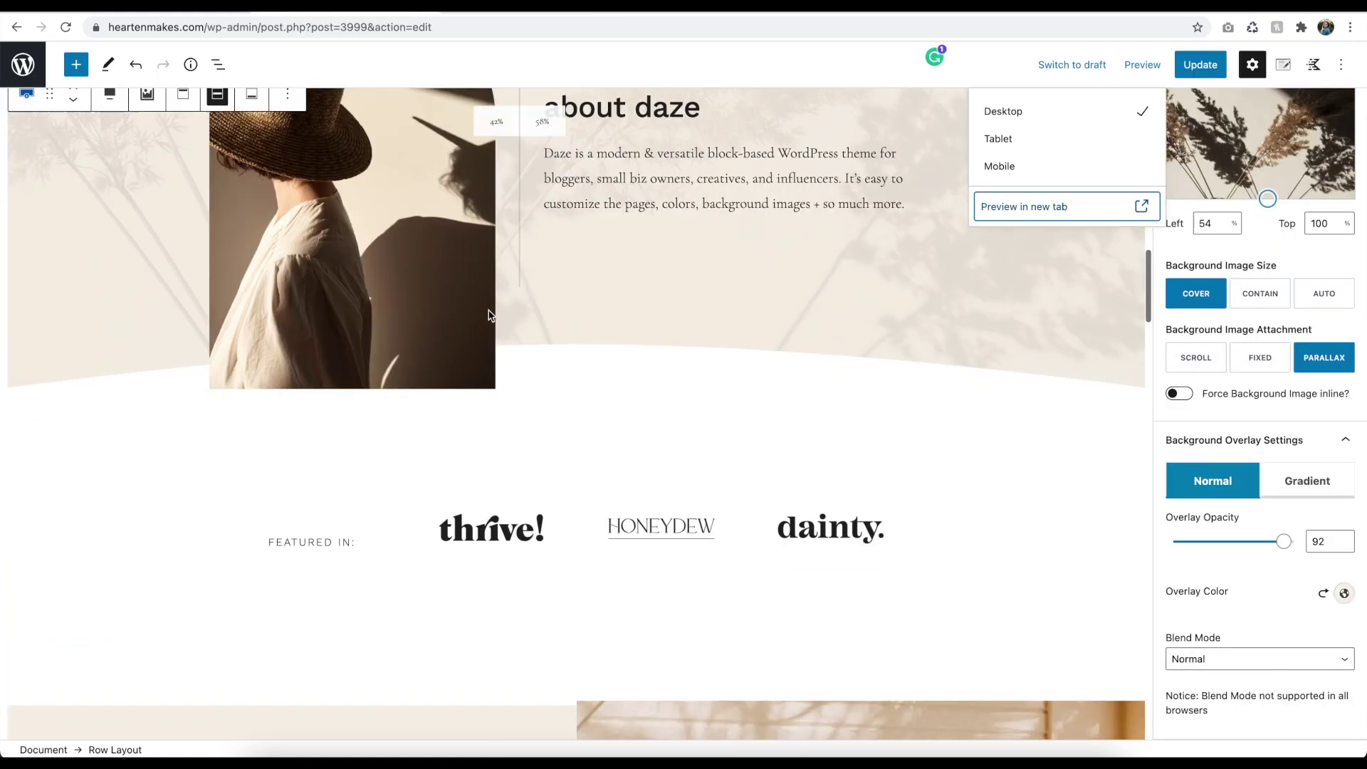
Step: Reduce the "Featured in" logo row to 3 columns
scroll(488, 315, down, 2)
click(976, 407)
drag(1244, 262, 1221, 256)
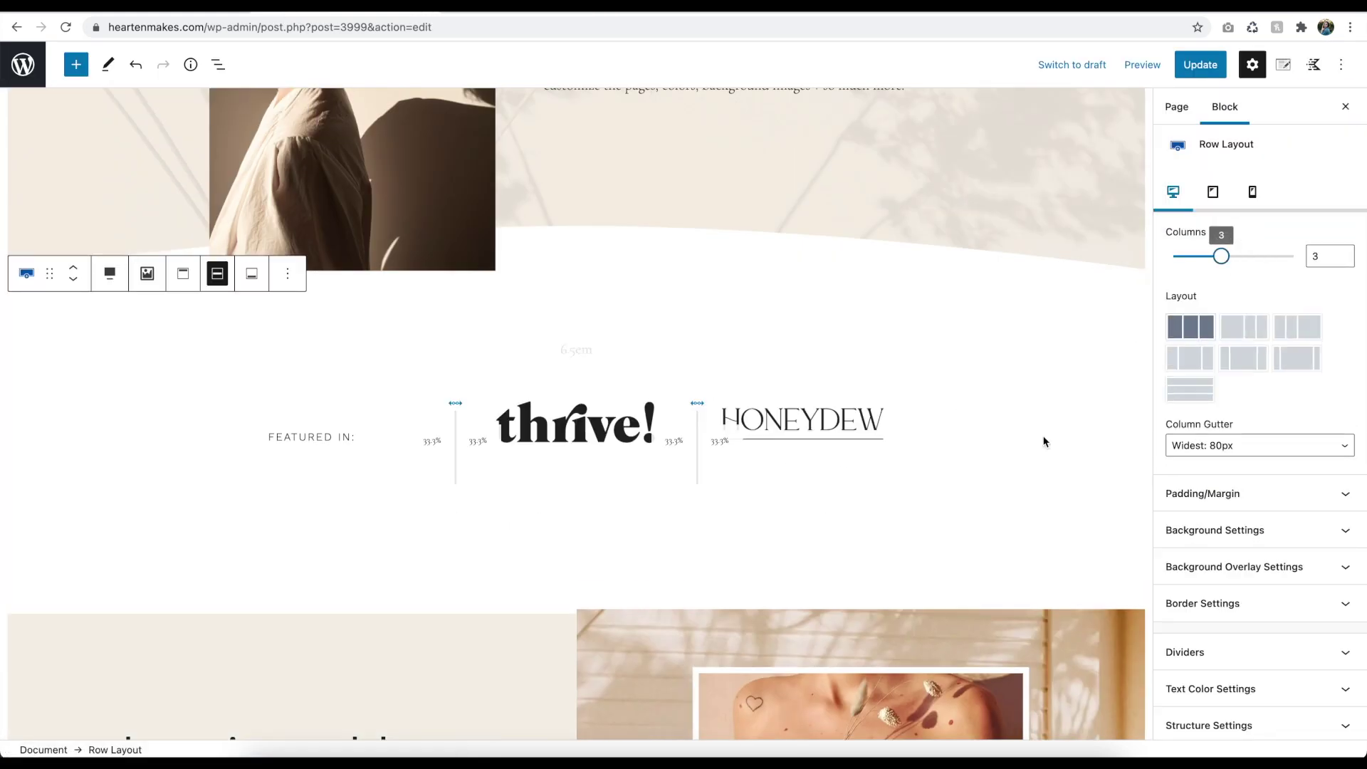
click(881, 388)
click(424, 541)
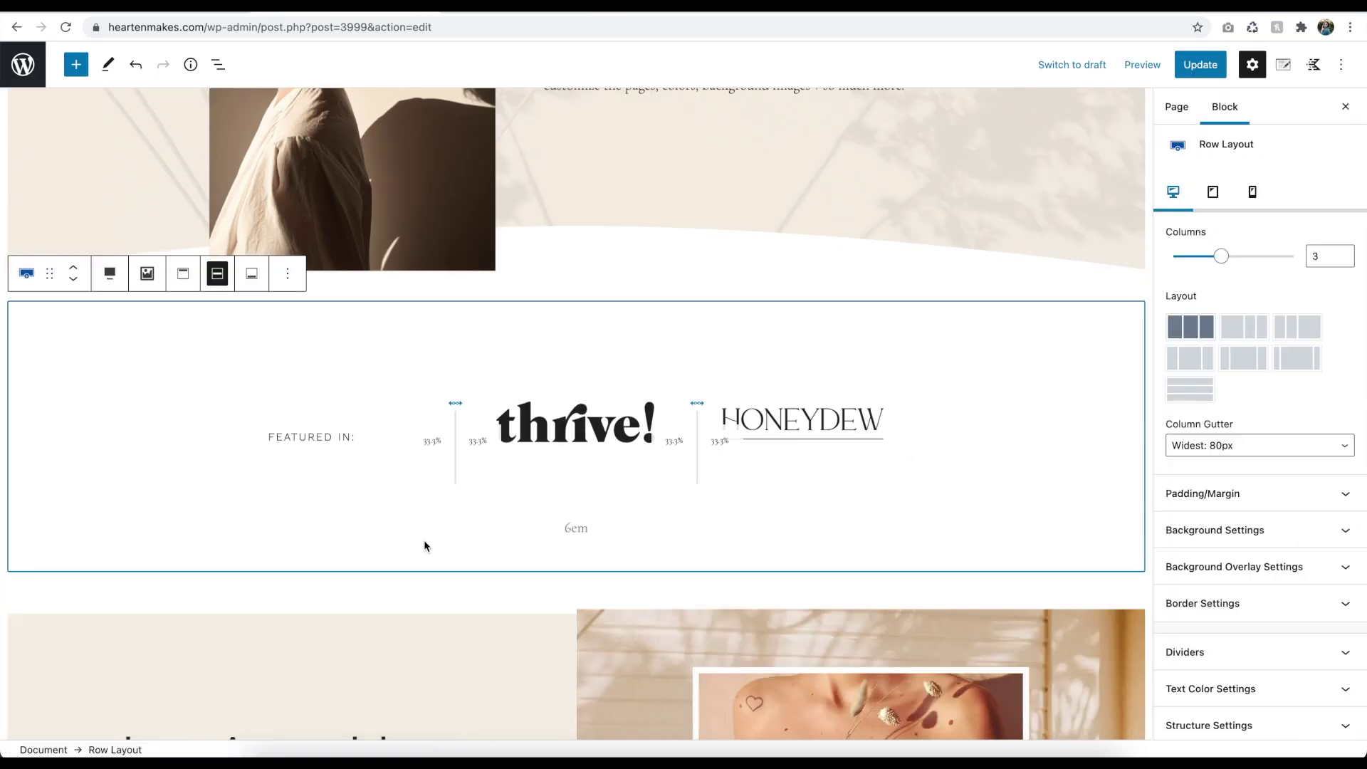
Step: Replace the palm-shadow background behind the framed photo beside "Read our story" with the brown draped-fabric image
scroll(365, 631, down, 8)
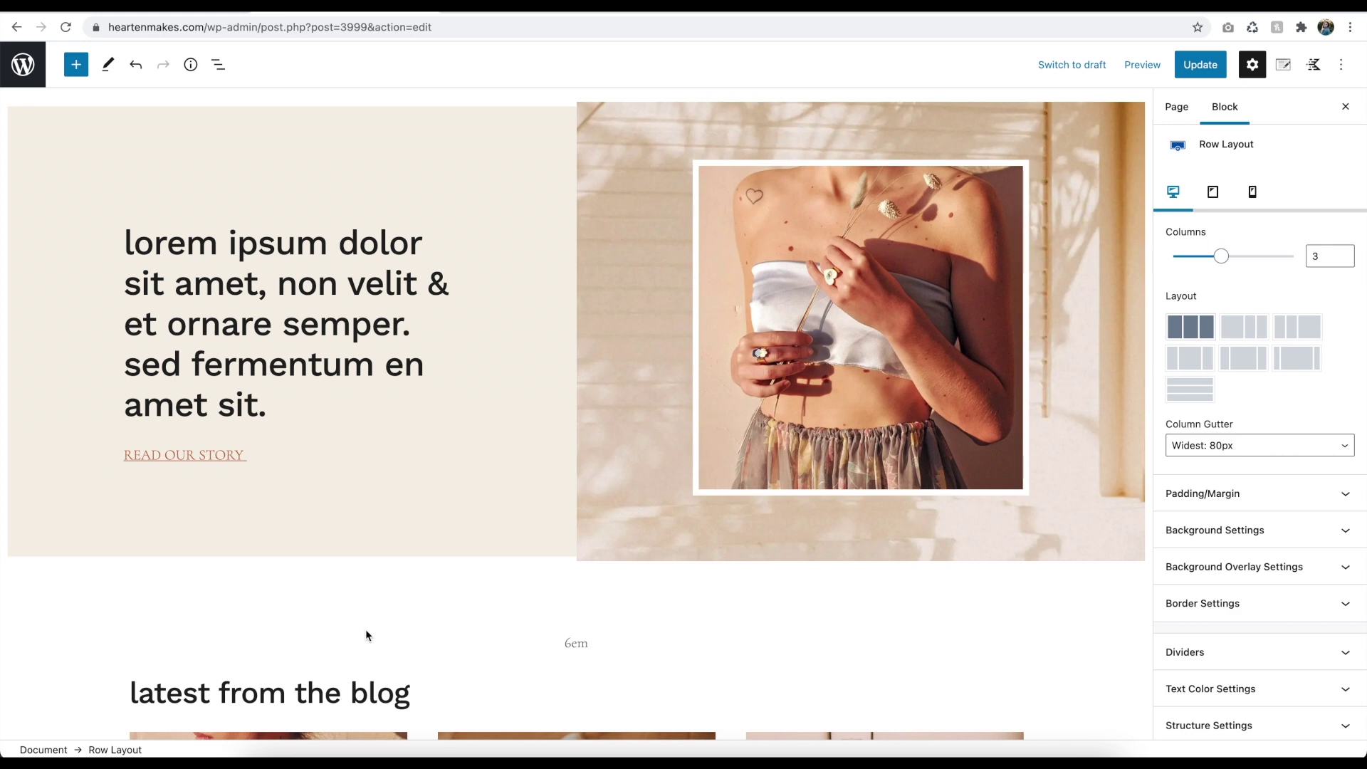
click(705, 454)
scroll(1199, 568, down, 6)
scroll(1199, 568, up, 5)
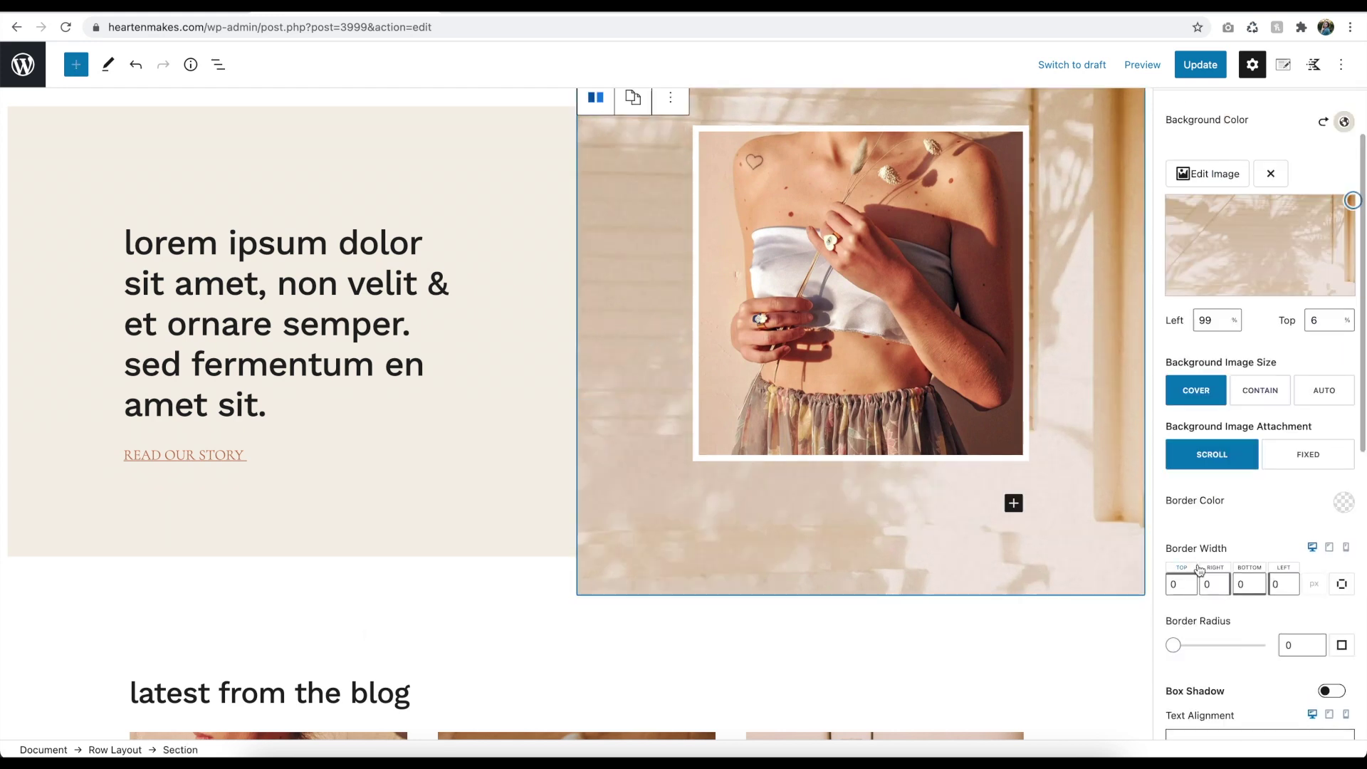
click(1230, 233)
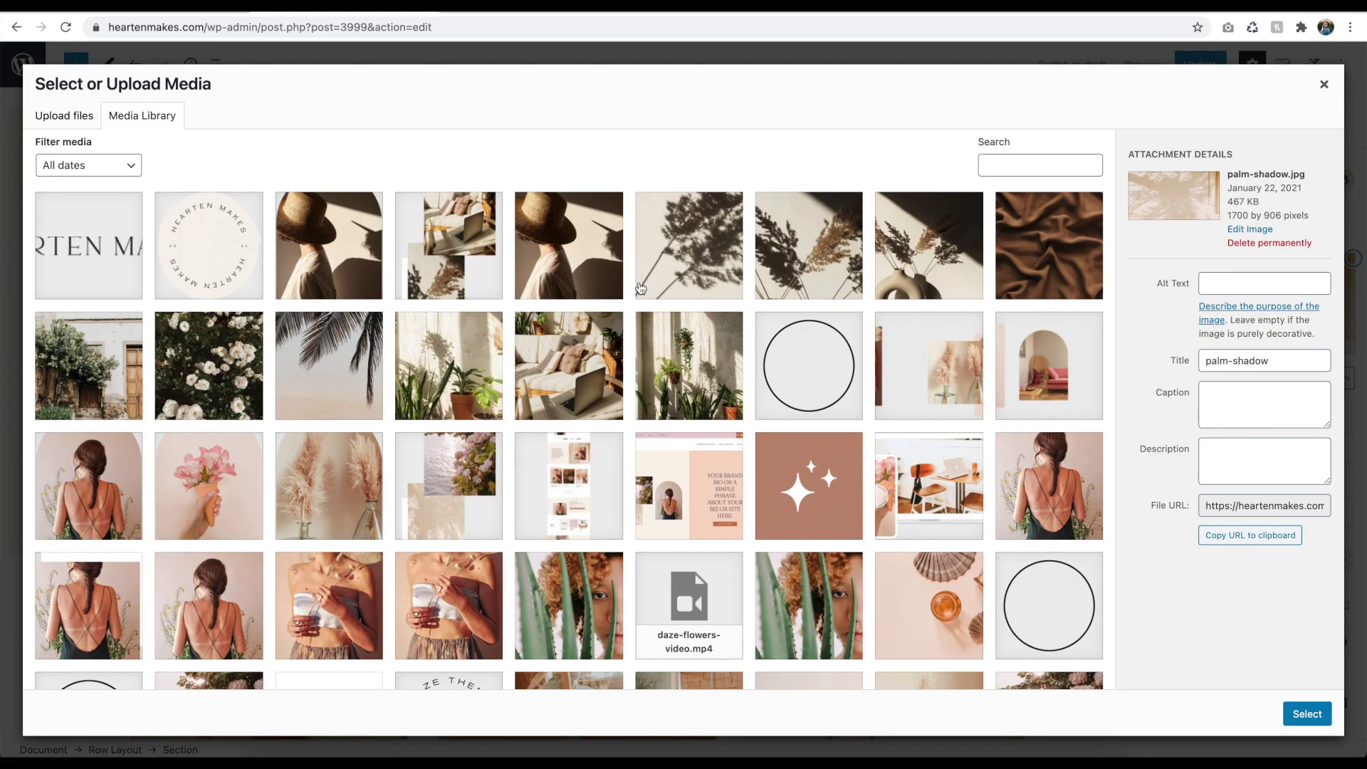
click(1028, 251)
click(1307, 713)
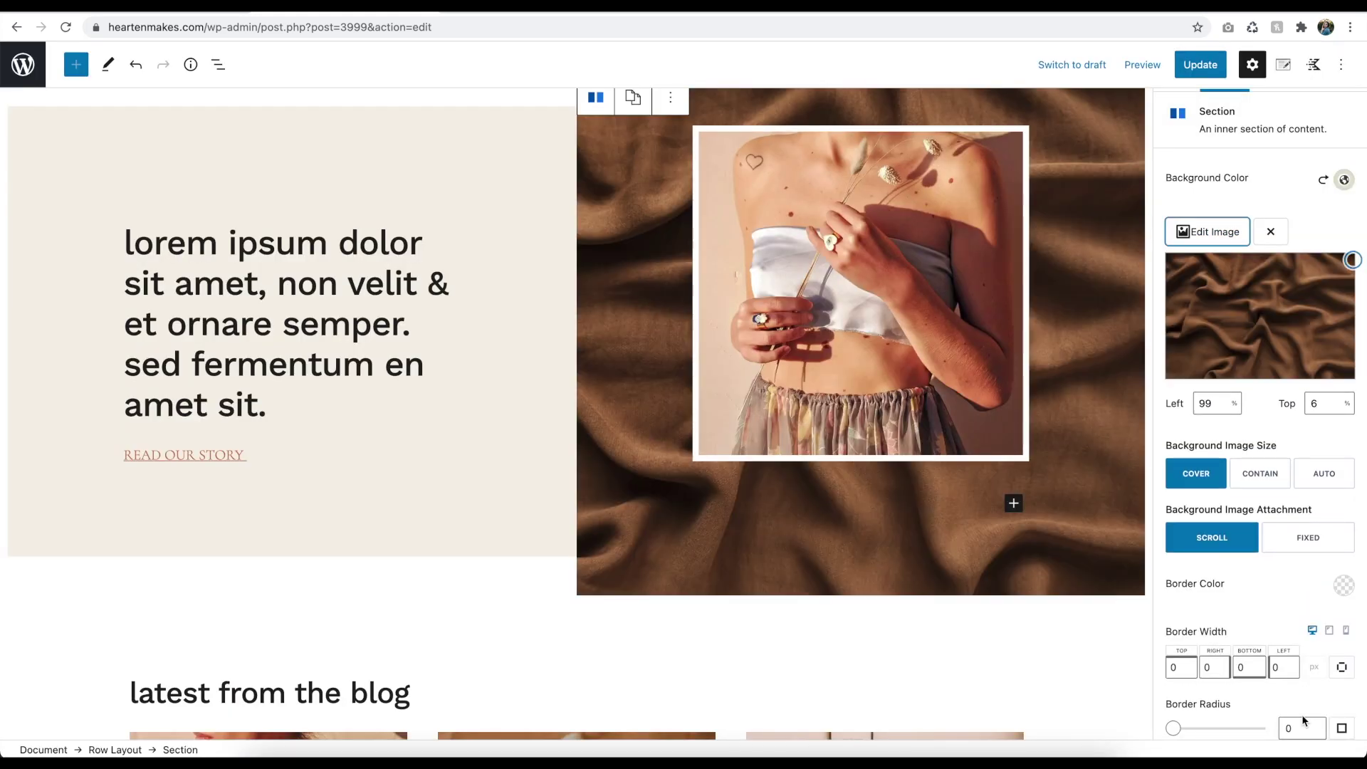
Step: Set the "lorem ipsum" text section's background color to the blush palette swatch E7C7B3
scroll(959, 438, up, 2)
click(958, 437)
click(1090, 454)
click(490, 214)
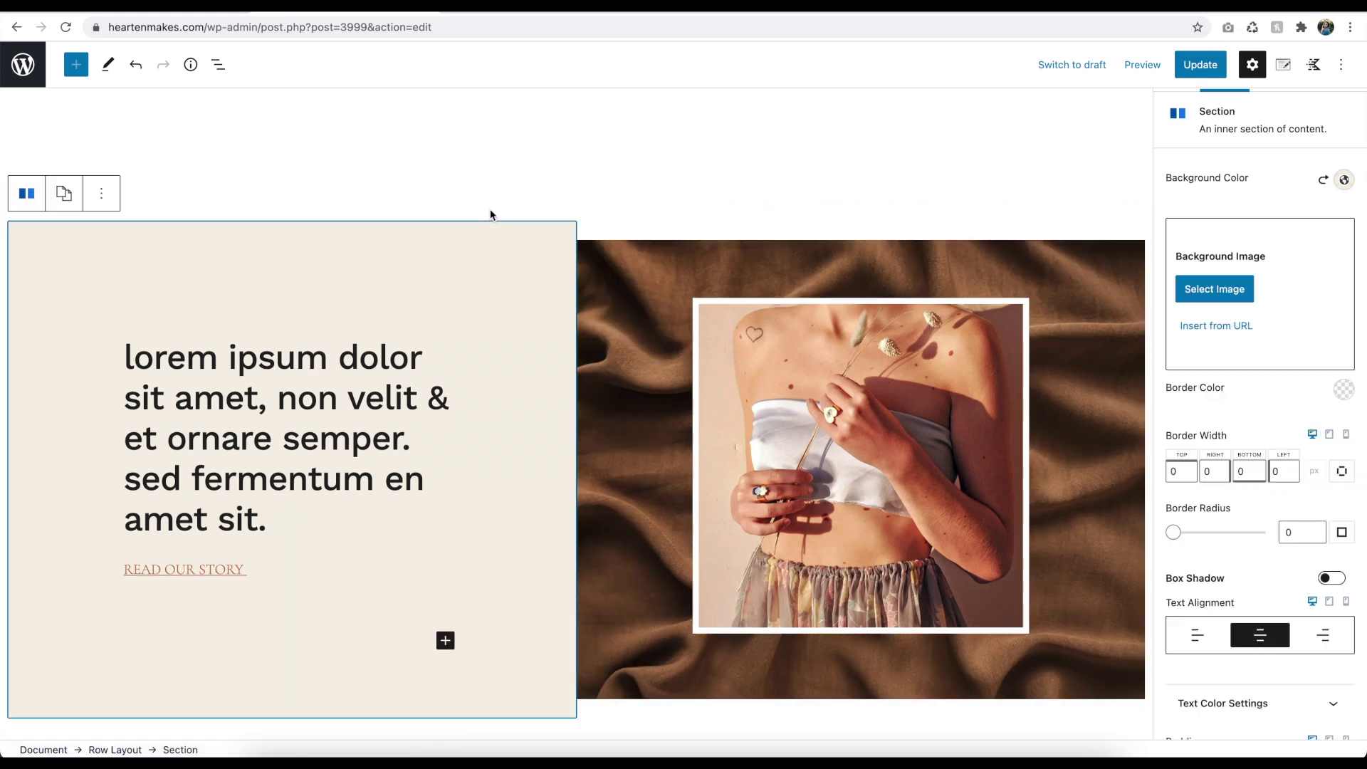
scroll(469, 333, down, 3)
scroll(496, 355, up, 2)
scroll(1271, 531, up, 1)
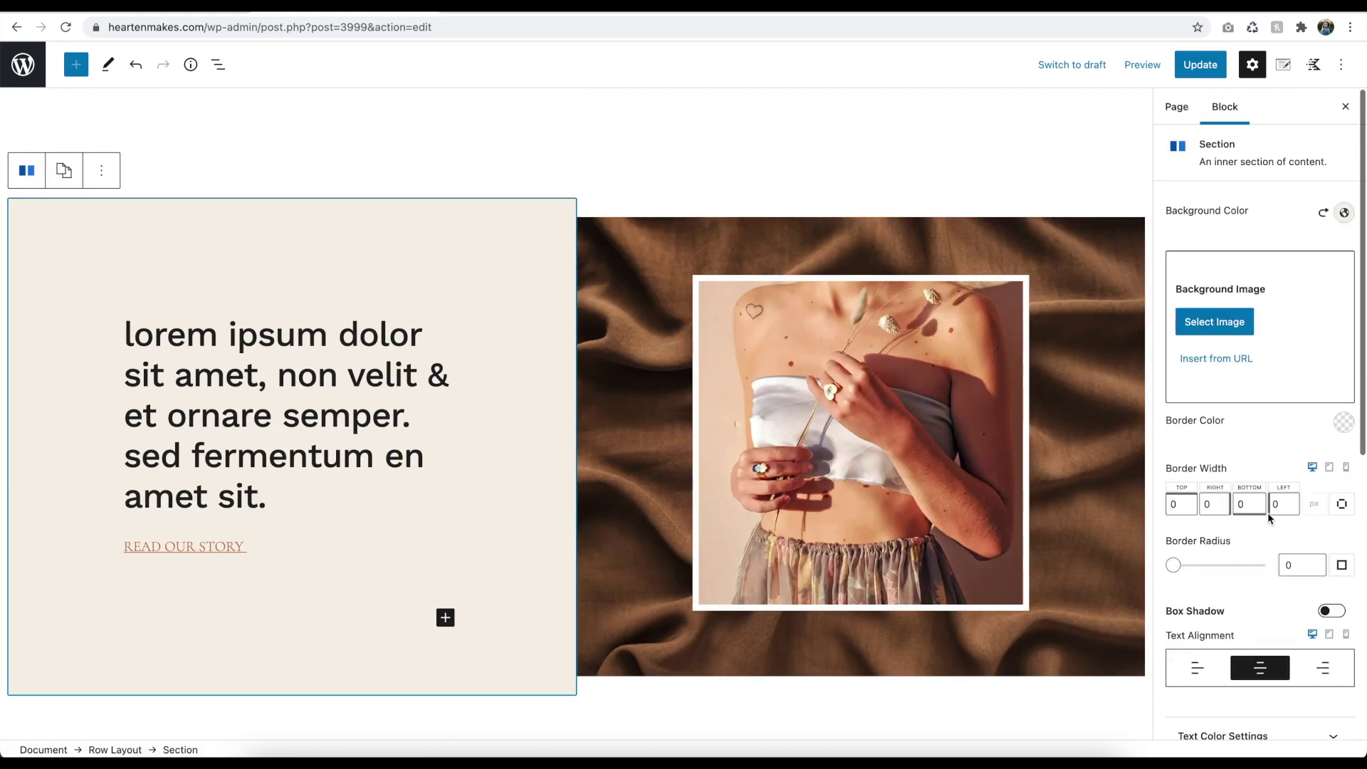
click(1344, 212)
click(1284, 455)
click(1259, 455)
click(1235, 455)
click(1259, 458)
Step: Set the image ratio of the "latest from the blog" posts block to 1:1
scroll(930, 467, down, 10)
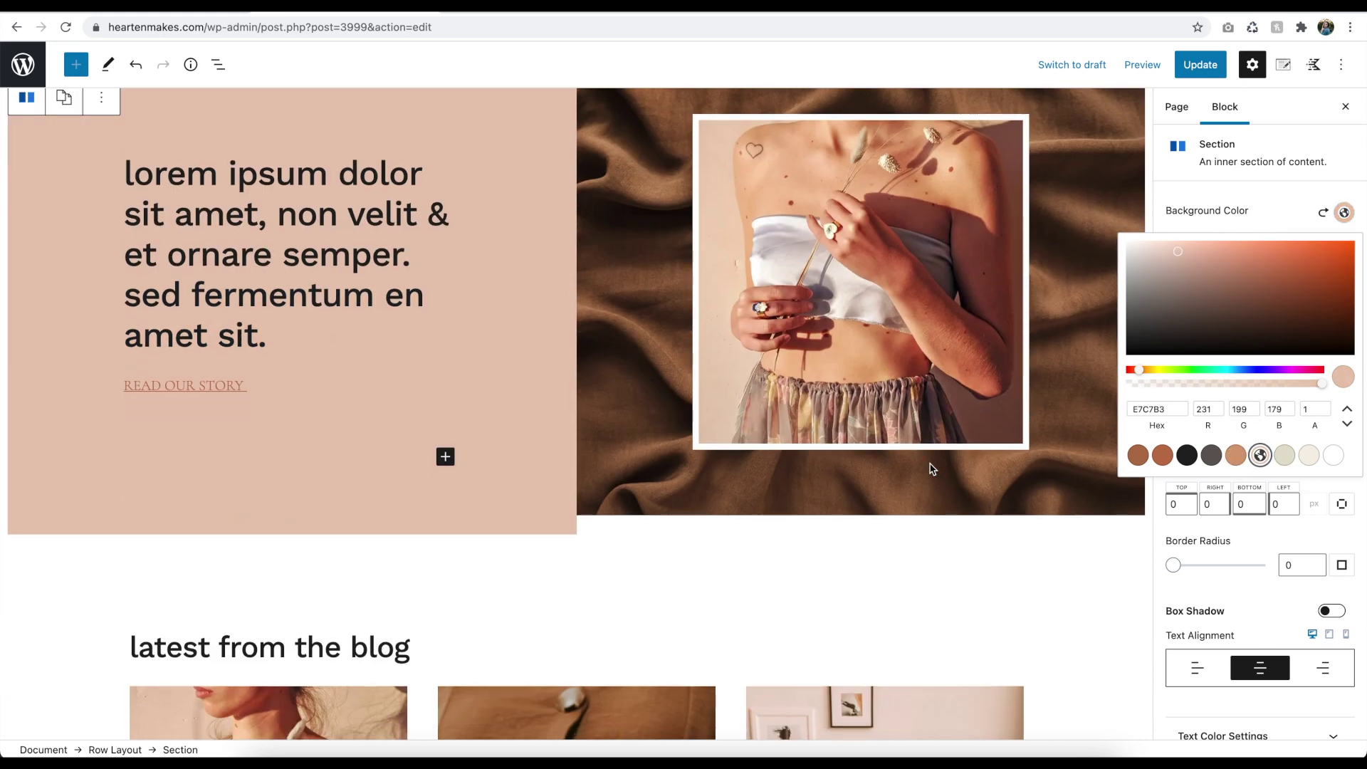
click(701, 520)
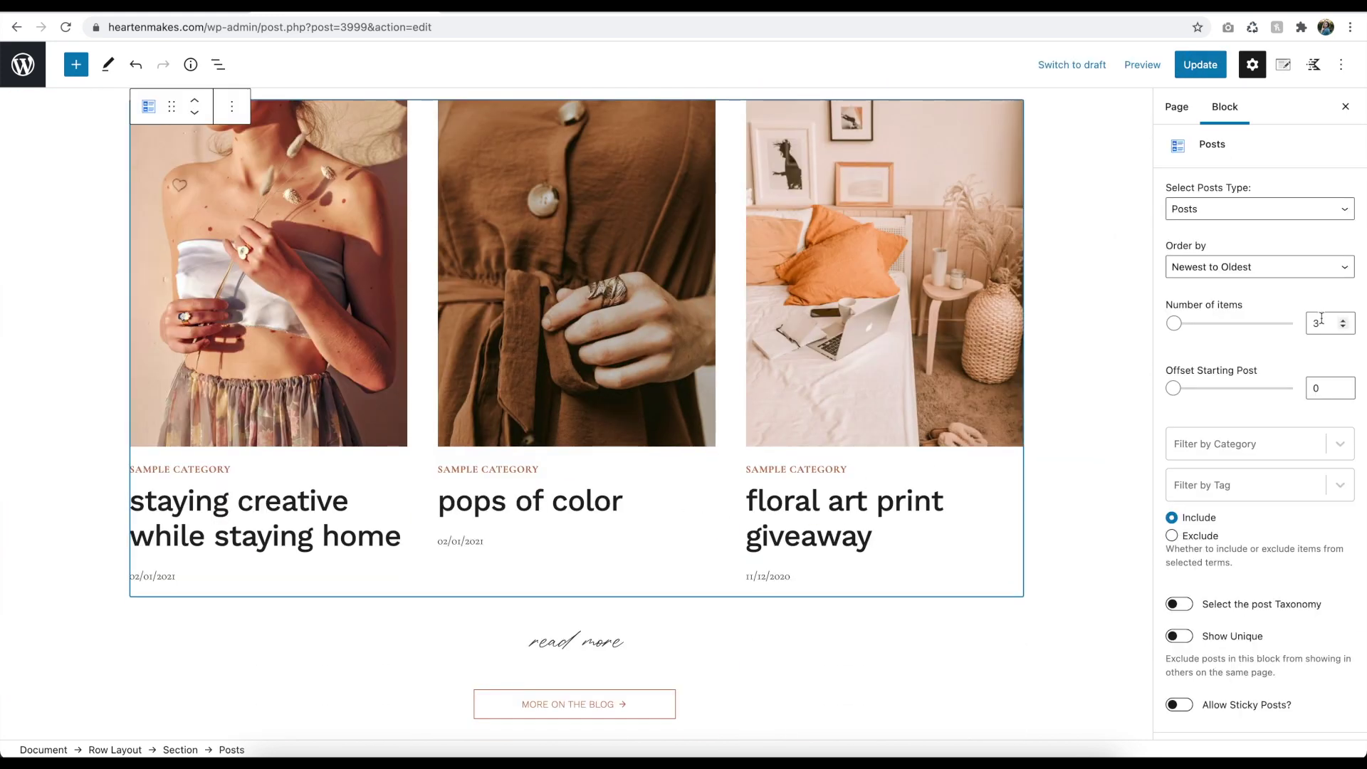
scroll(1309, 366, down, 5)
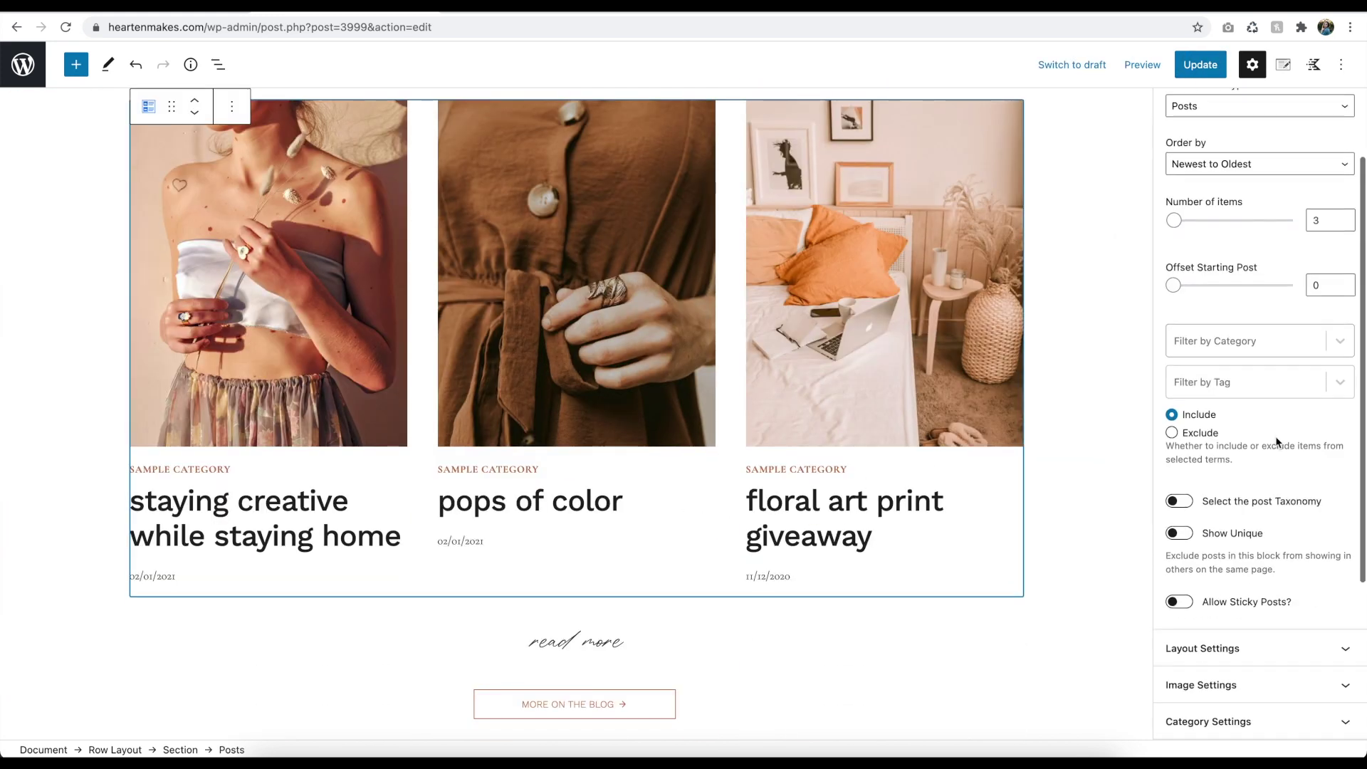
click(1276, 444)
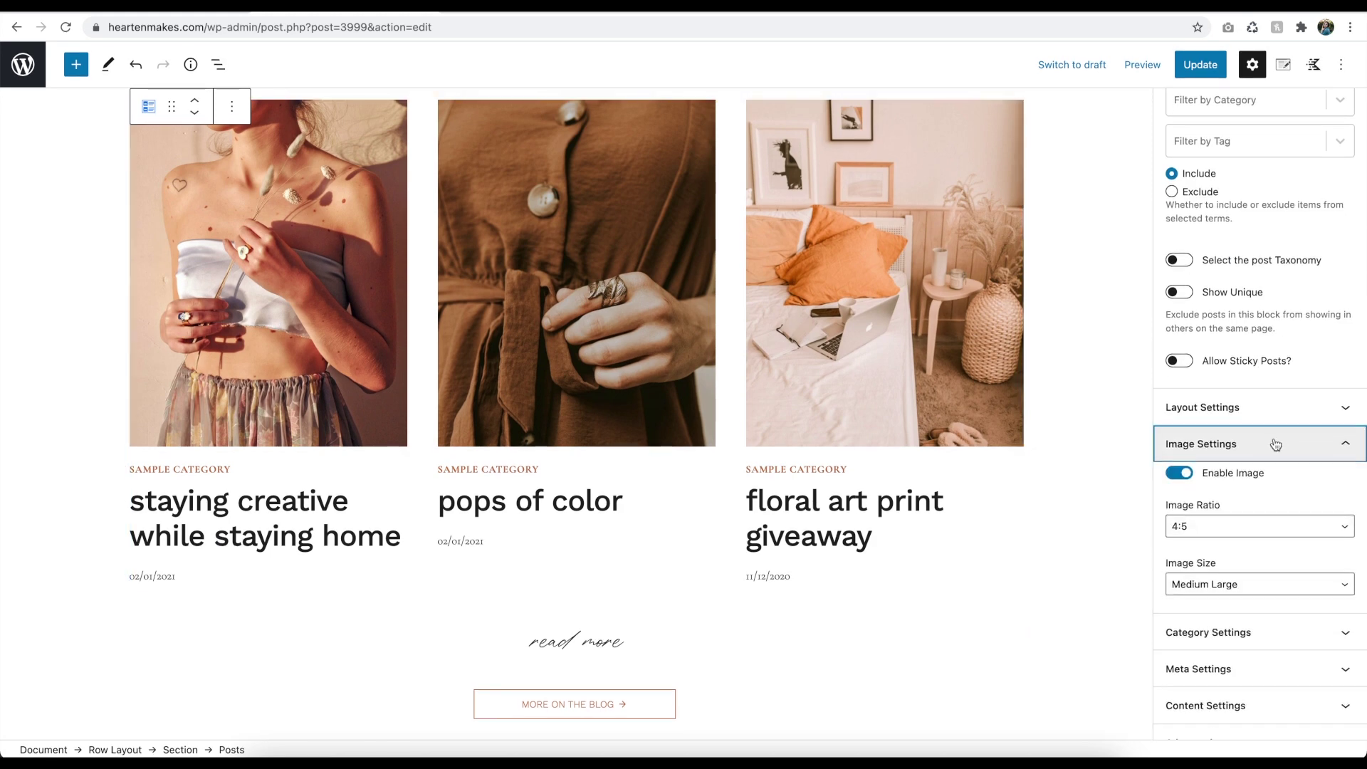
scroll(1275, 446, down, 1)
click(1239, 490)
click(1189, 408)
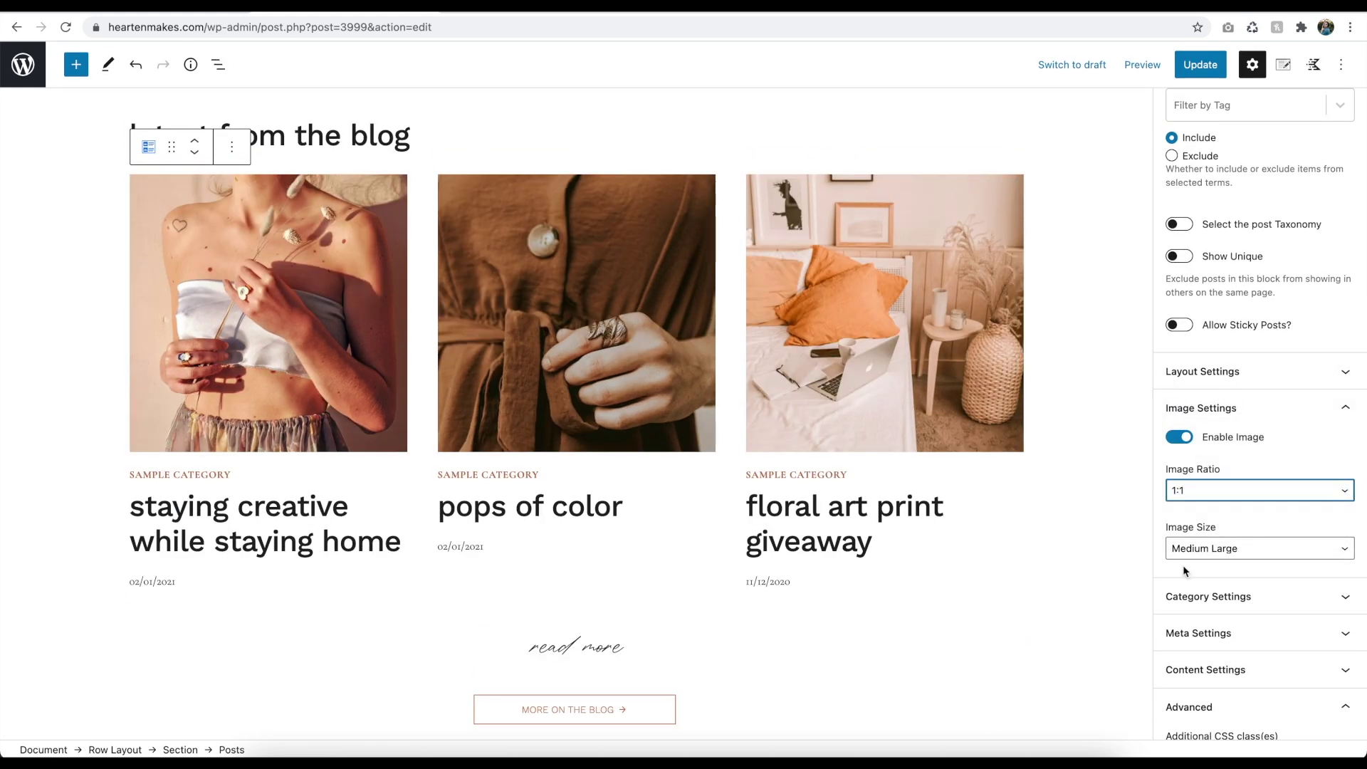
Step: Enable the date label in the blog posts block's meta settings
scroll(1192, 589, down, 2)
scroll(1045, 566, down, 1)
click(1223, 519)
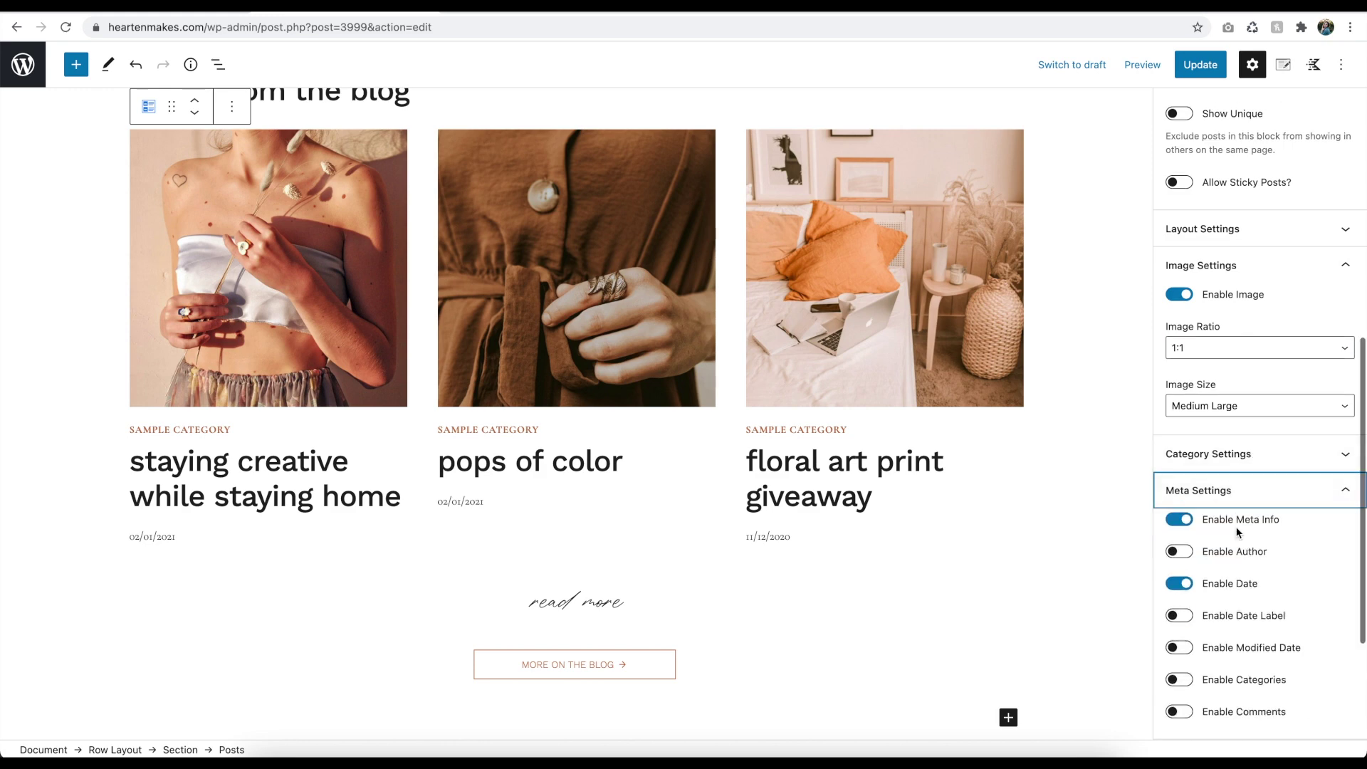
scroll(1234, 535, down, 2)
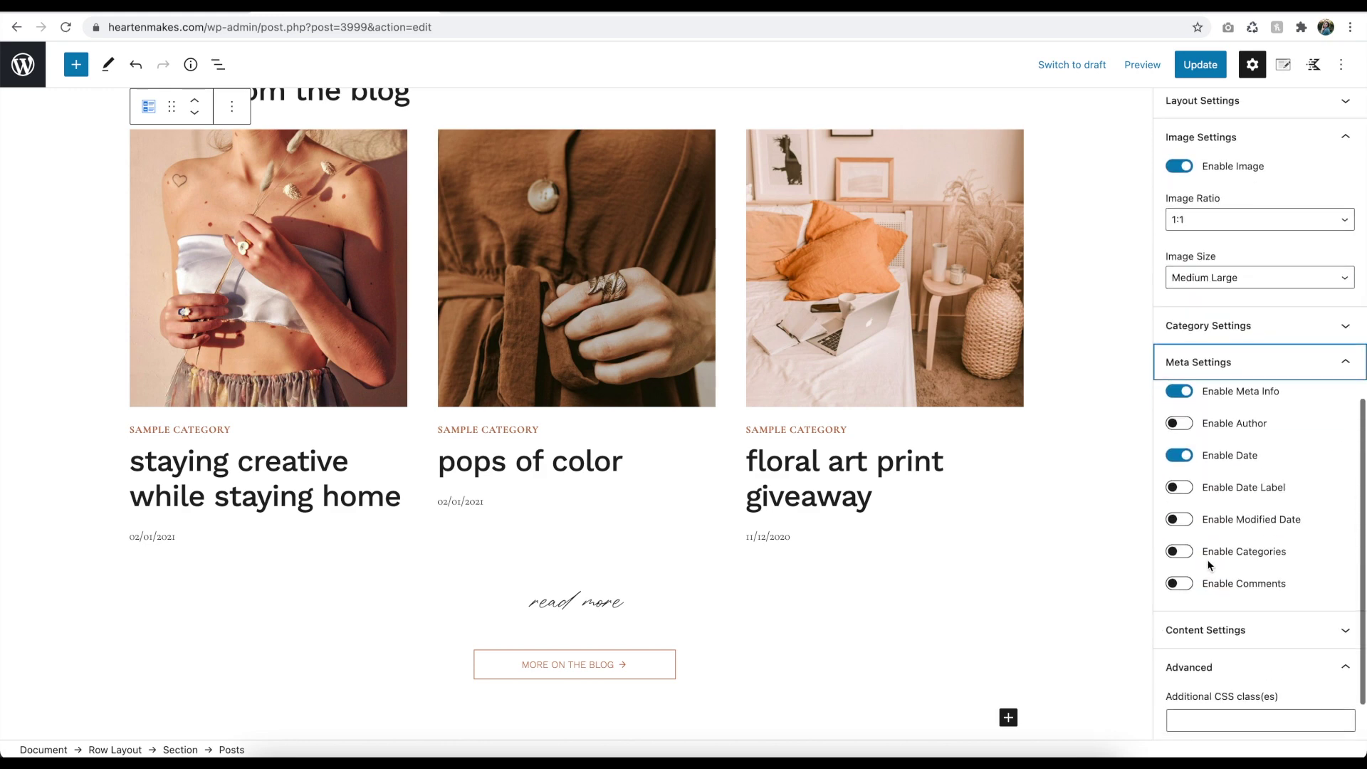
click(1182, 488)
Step: Look over the rows below the blog posts, then preview the updated homepage in a new tab and return to the editor
scroll(1035, 546, down, 10)
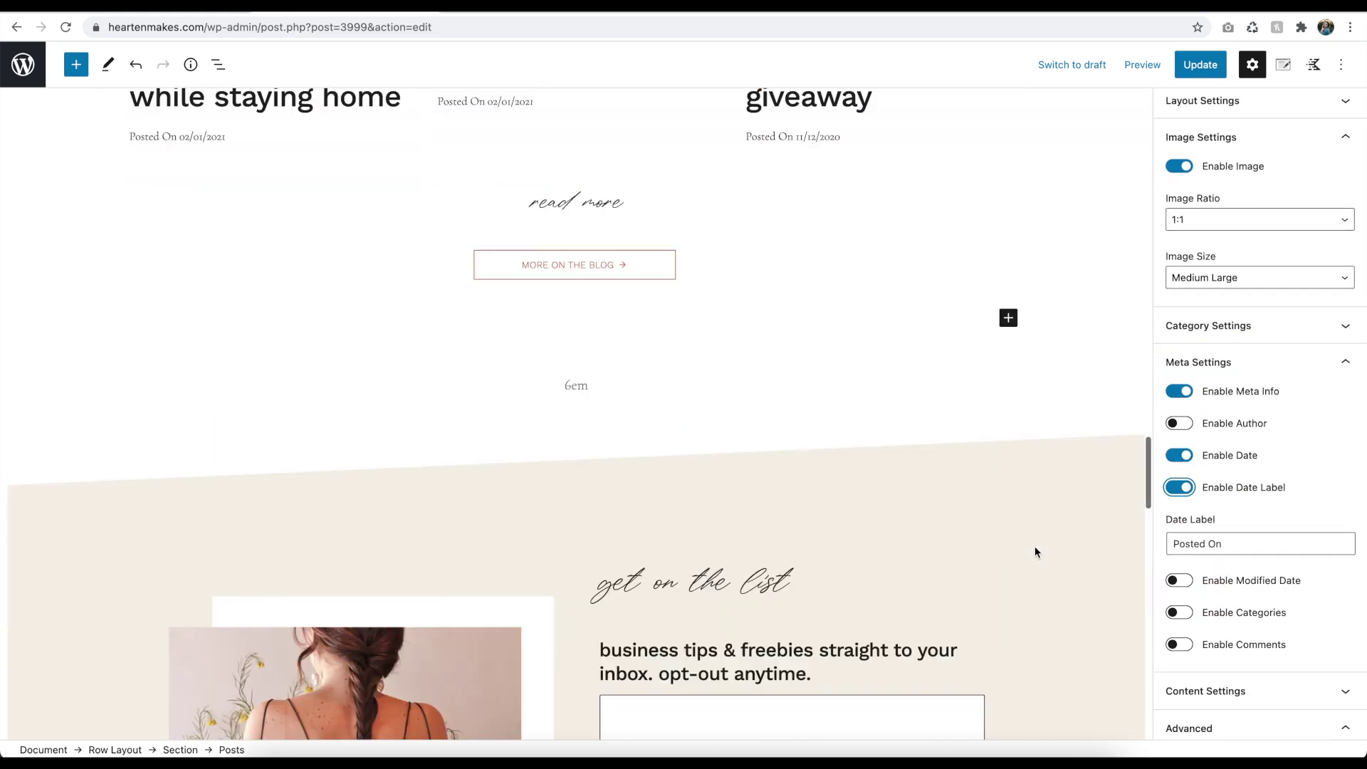
click(1119, 376)
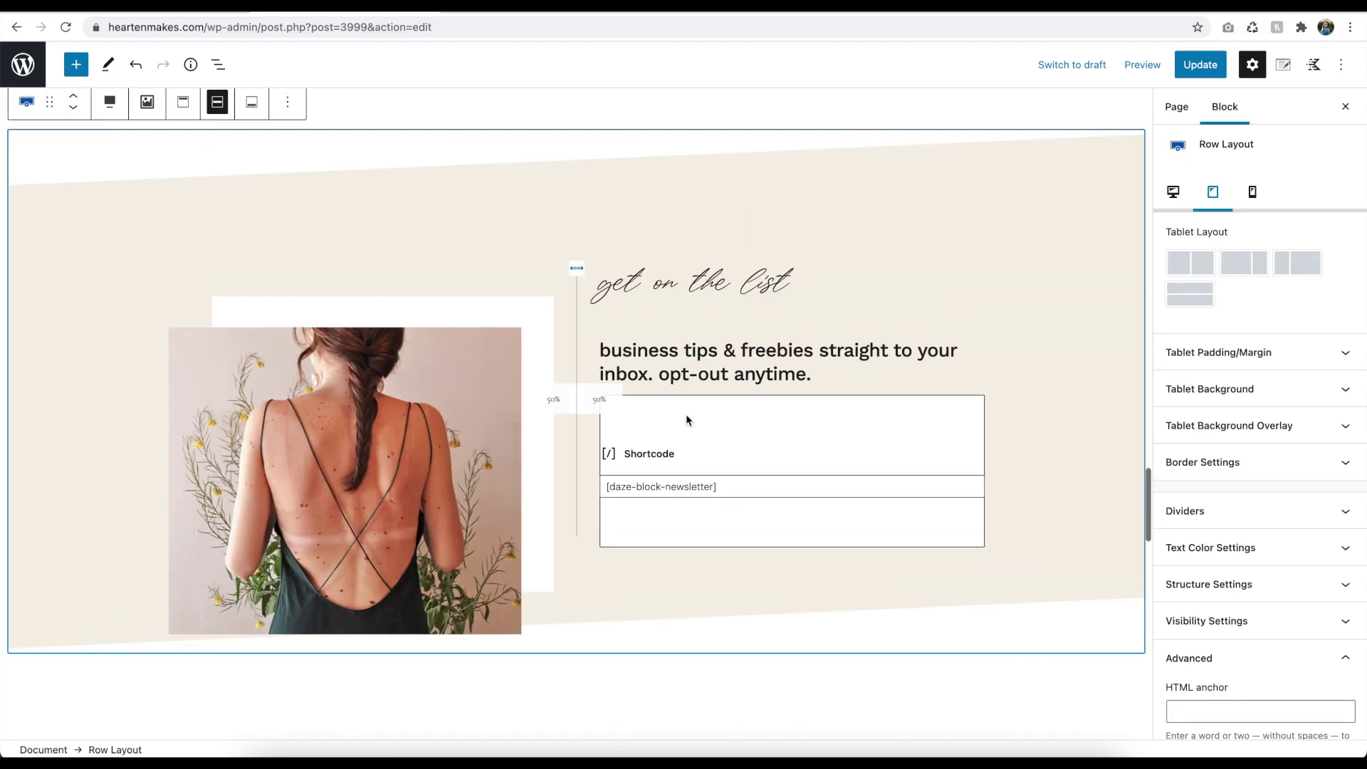
scroll(634, 454, down, 15)
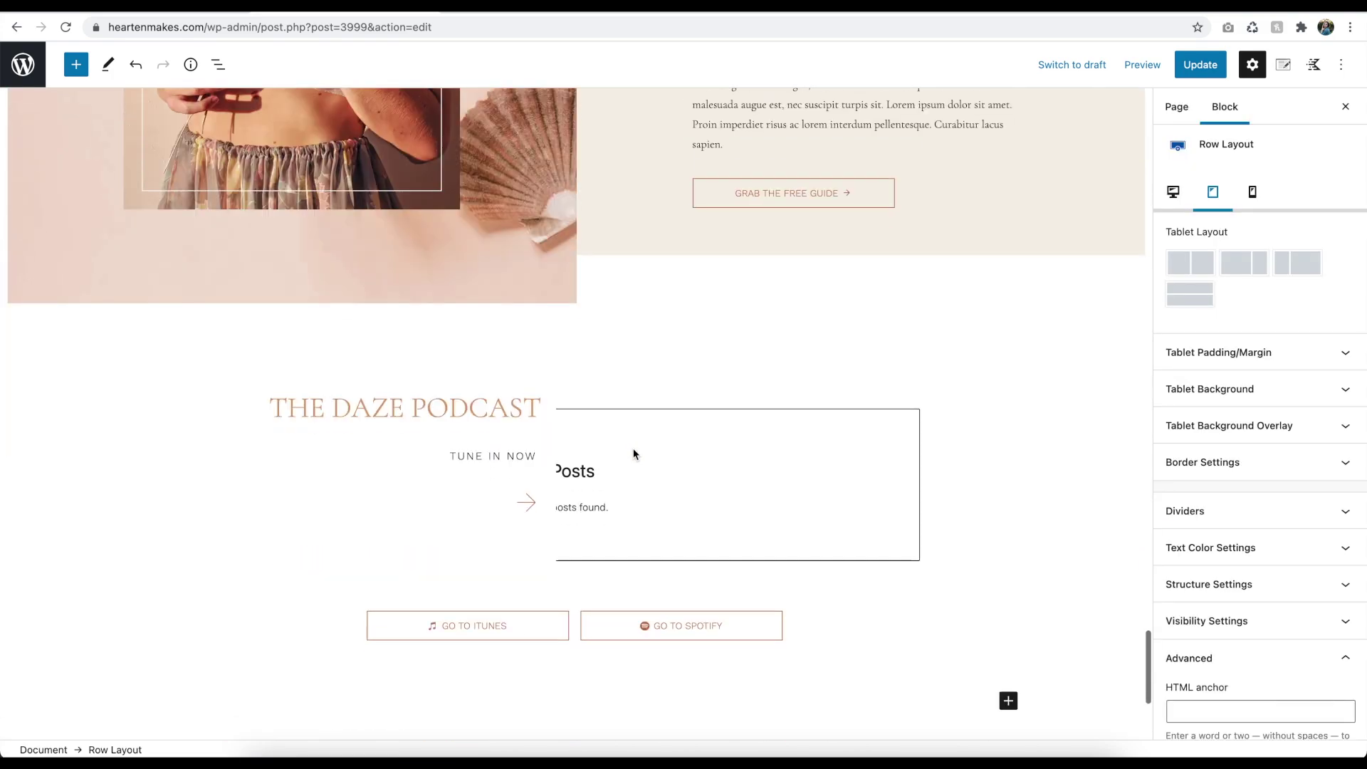
scroll(635, 454, up, 20)
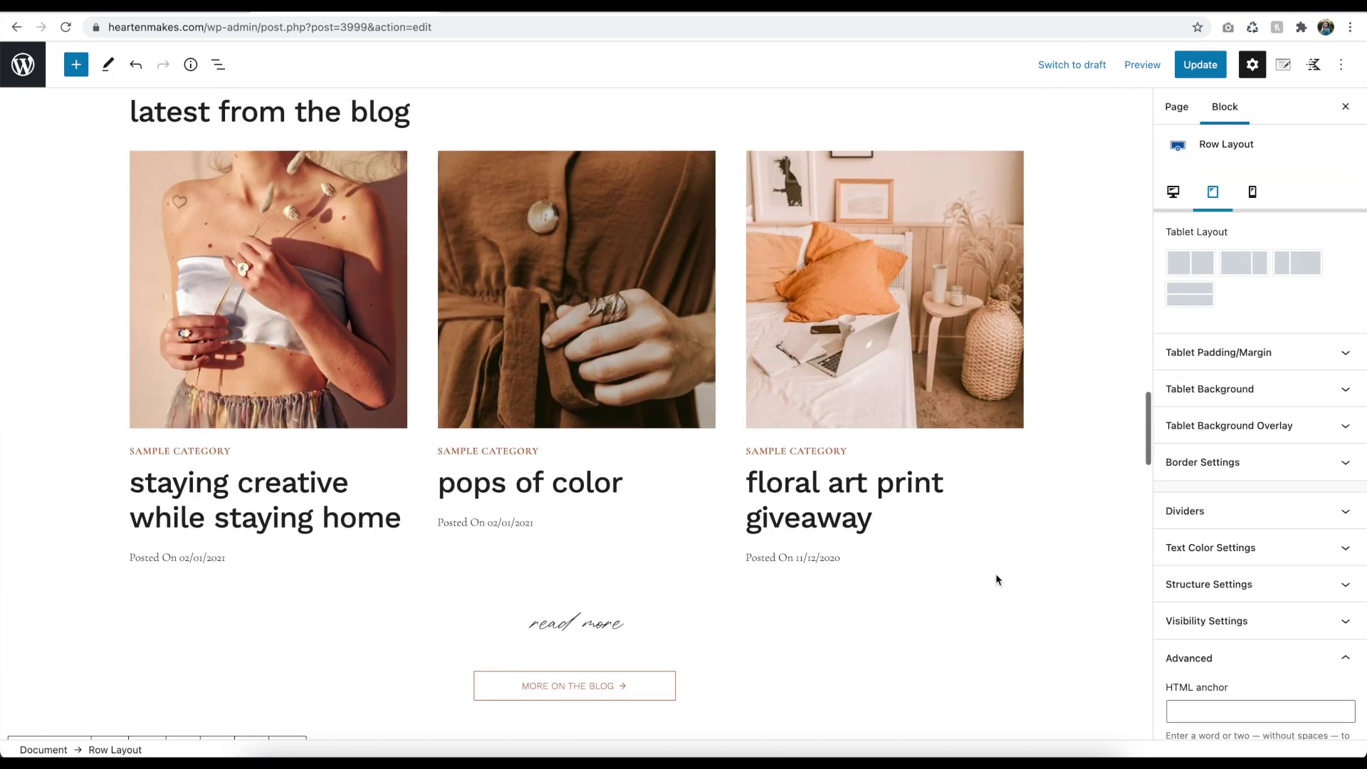
click(916, 524)
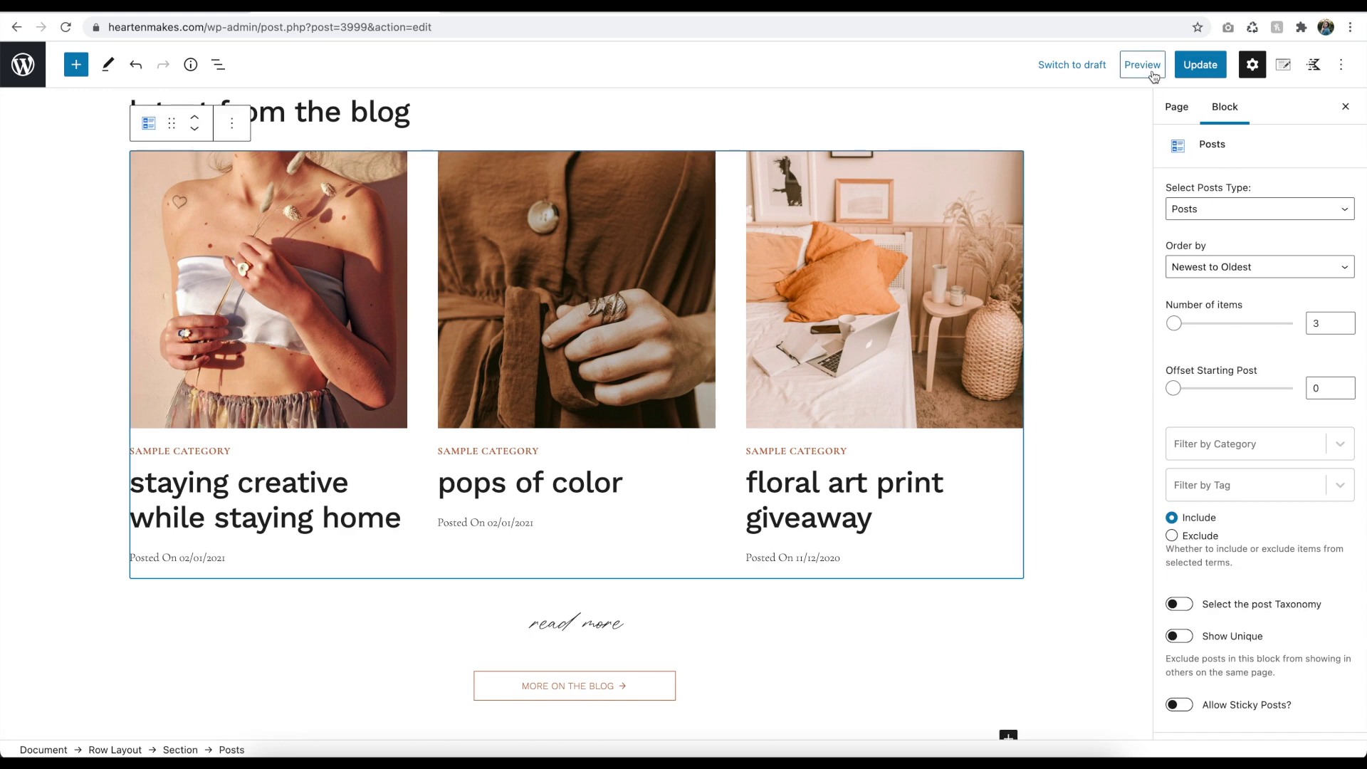
click(1153, 76)
click(1041, 203)
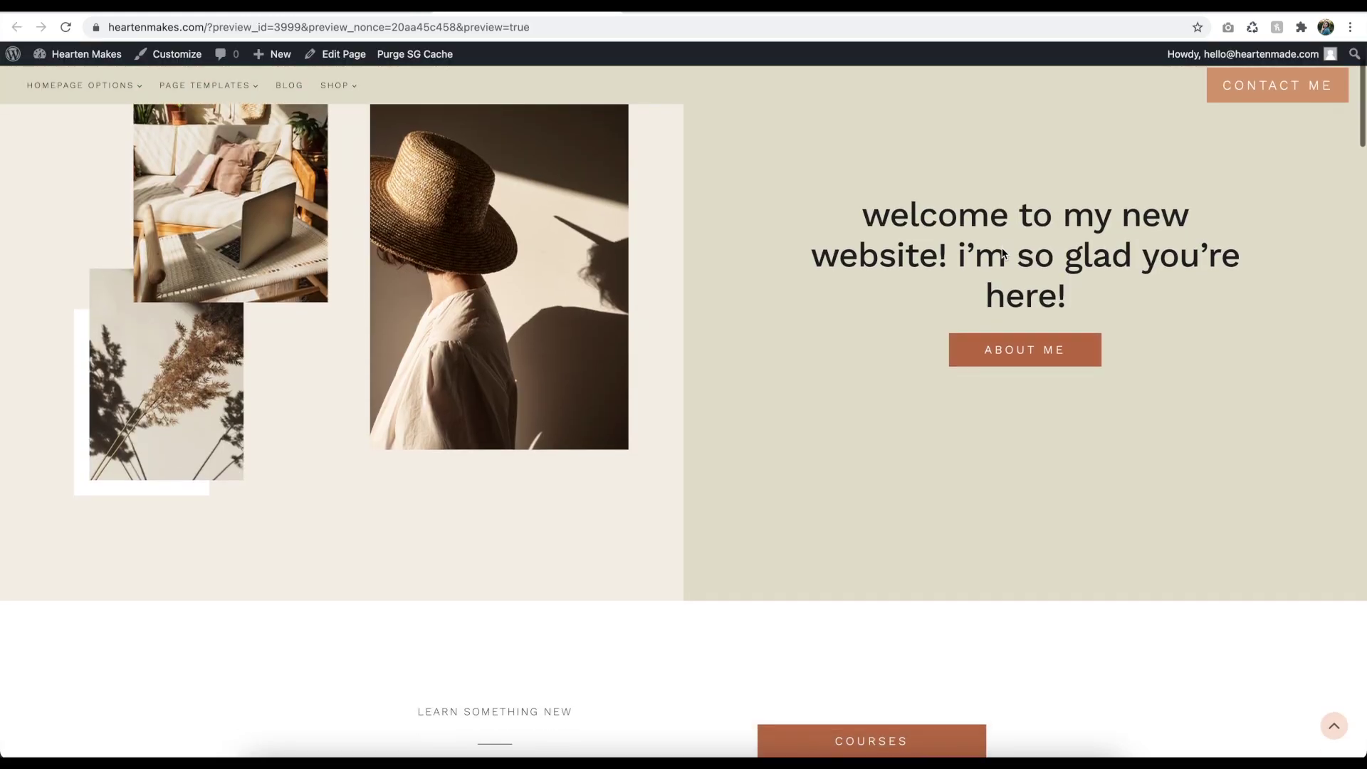
scroll(1002, 252, down, 15)
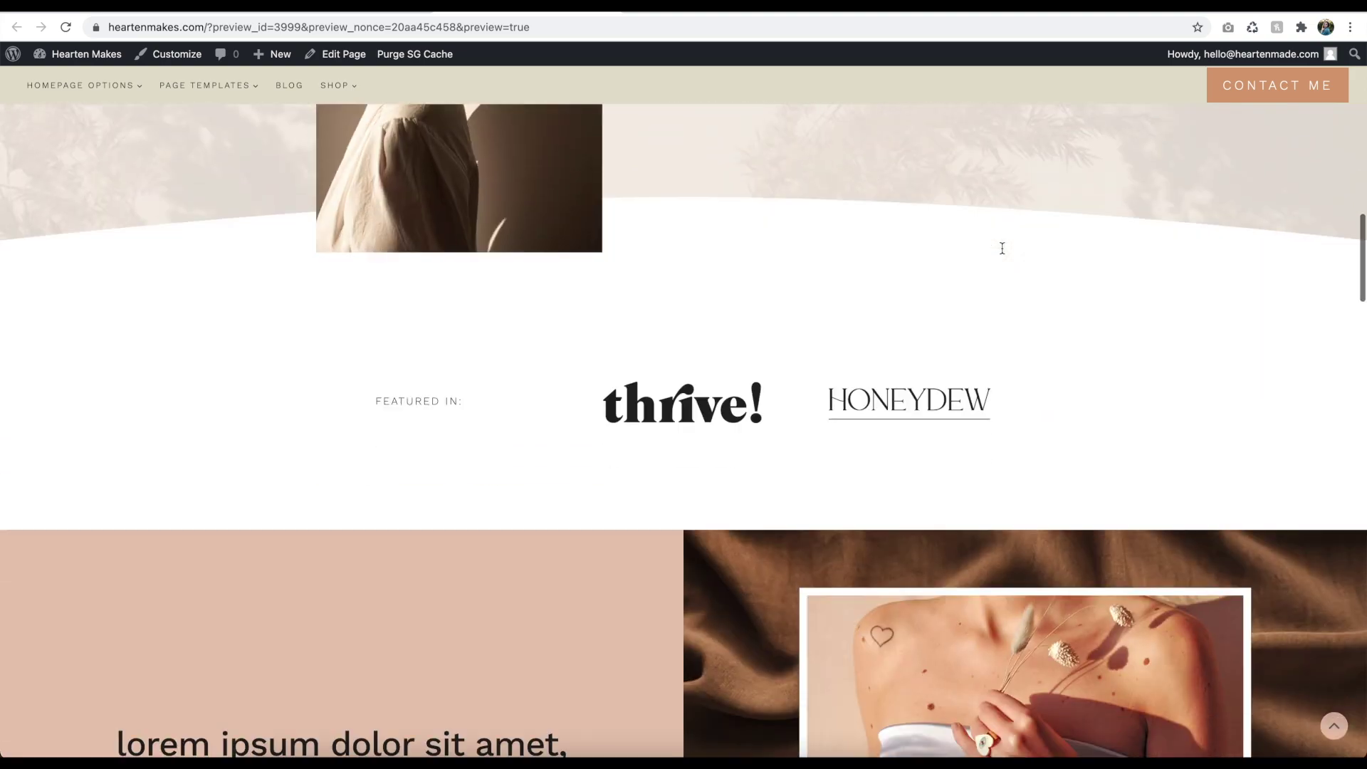
scroll(1002, 248, down, 6)
scroll(1002, 248, up, 15)
click(344, 10)
Step: Reduce the "learn something new" row to 1 column on desktop
scroll(526, 348, up, 14)
scroll(526, 345, up, 12)
click(805, 384)
click(899, 313)
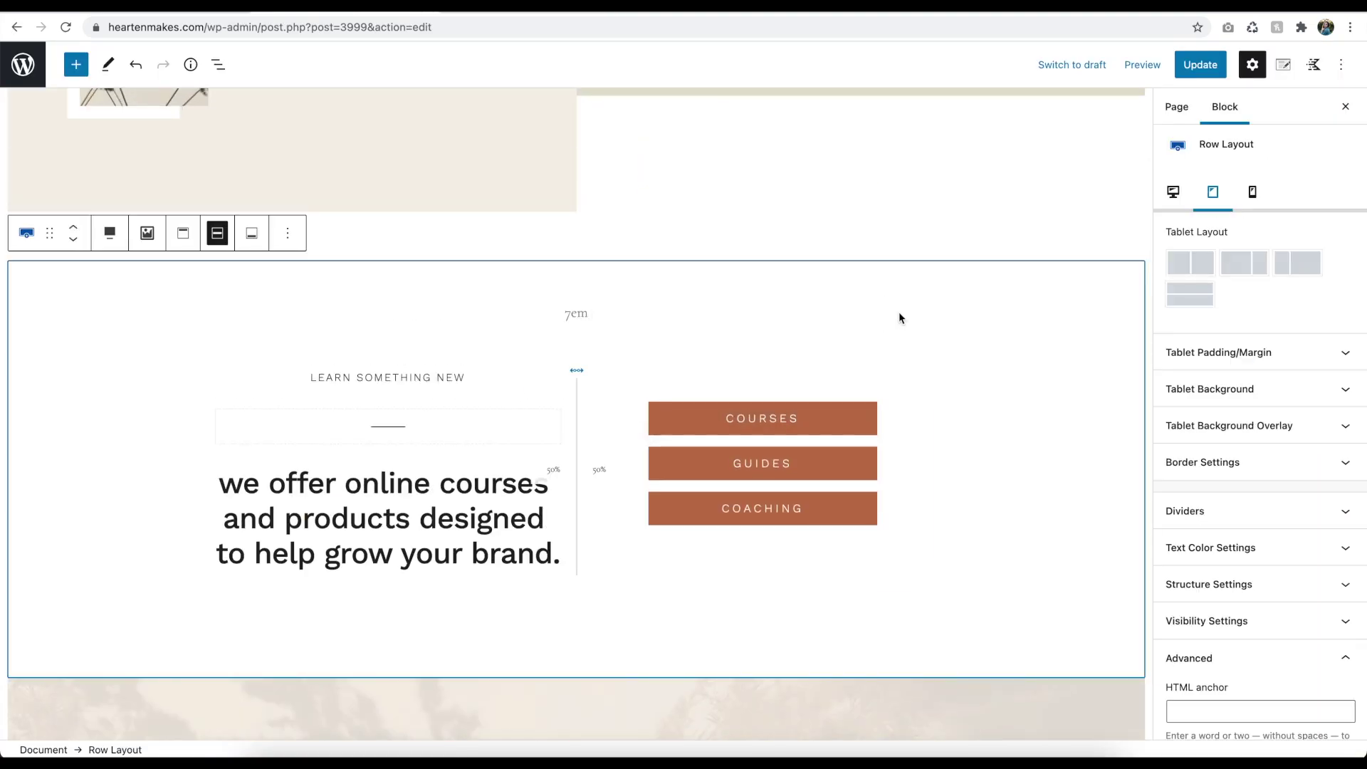
click(1186, 191)
drag(1196, 257, 1176, 258)
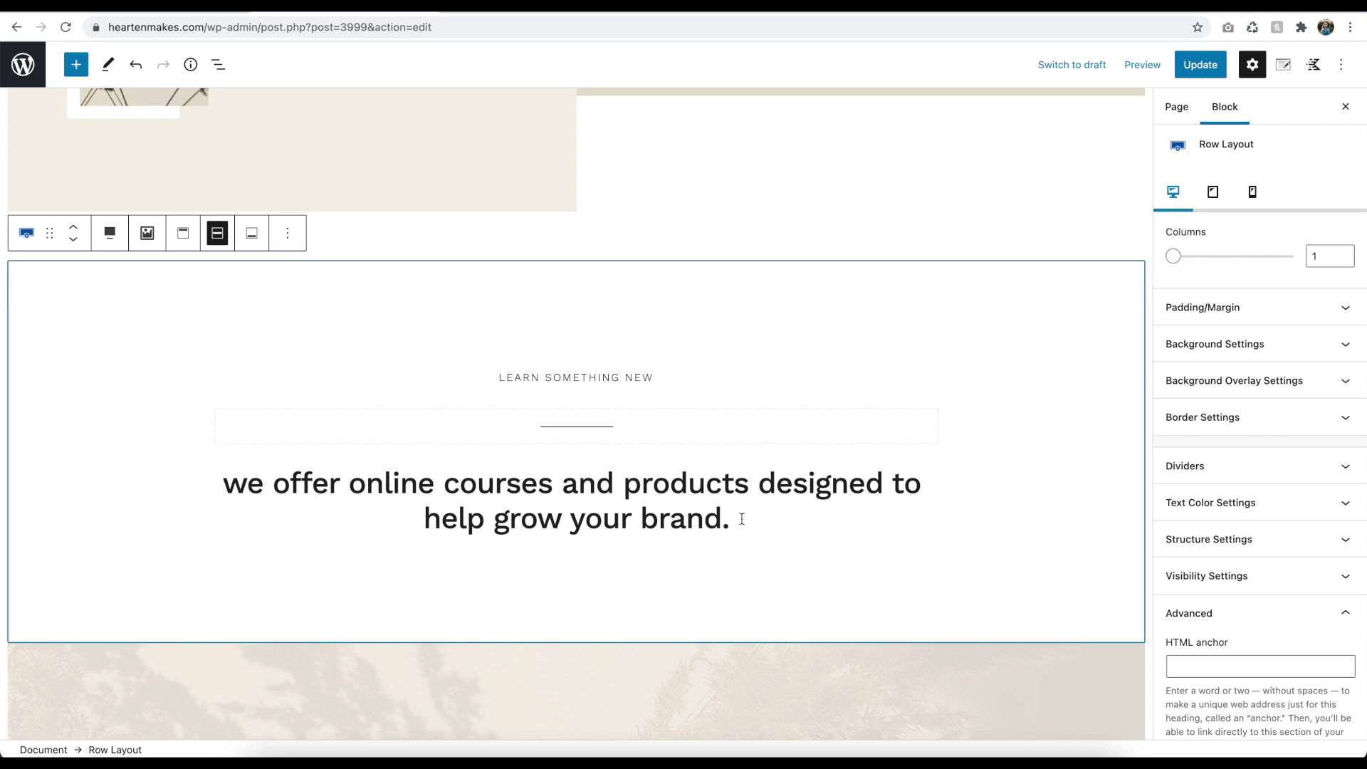
Step: Recolor the "we offer online courses and products" heading with the first reddish-brown swatch of the theme palette
click(1004, 244)
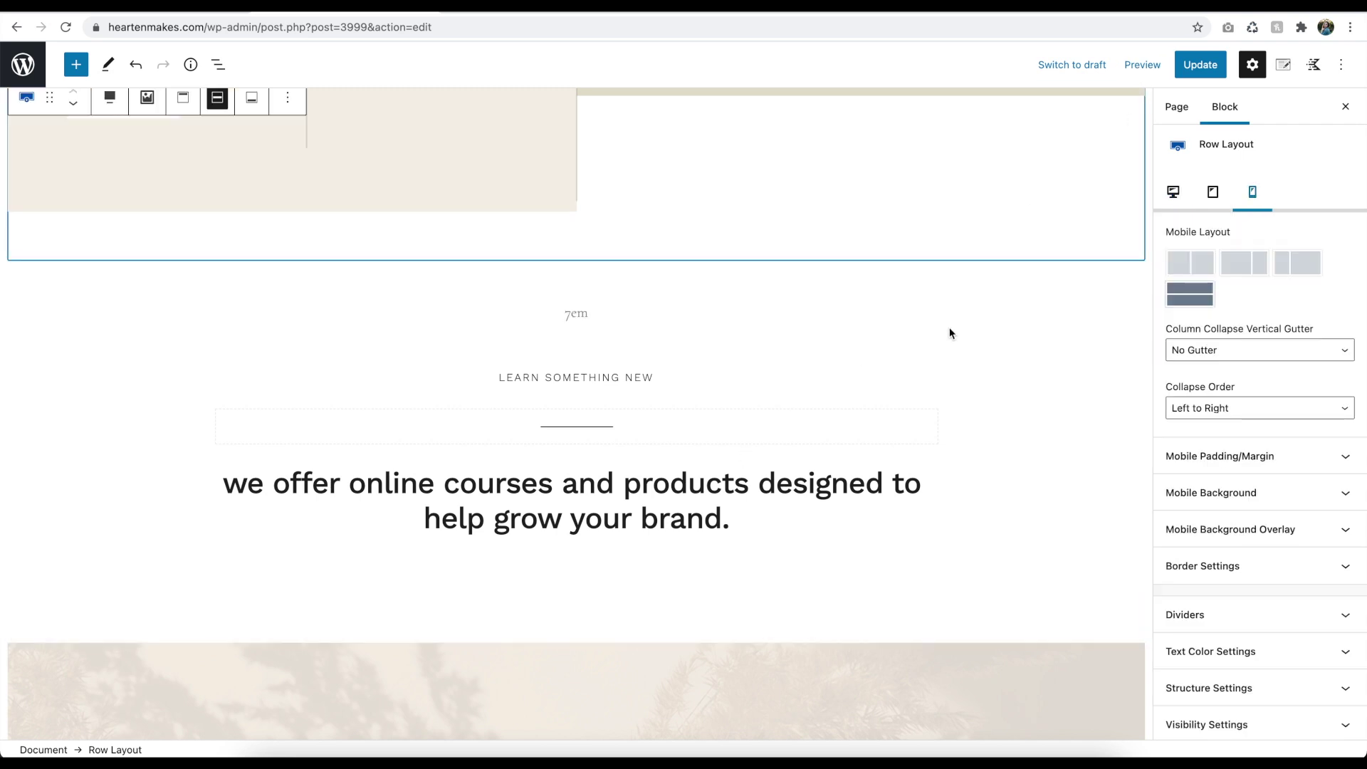
scroll(950, 333, down, 4)
triple_click(679, 385)
click(801, 383)
click(402, 308)
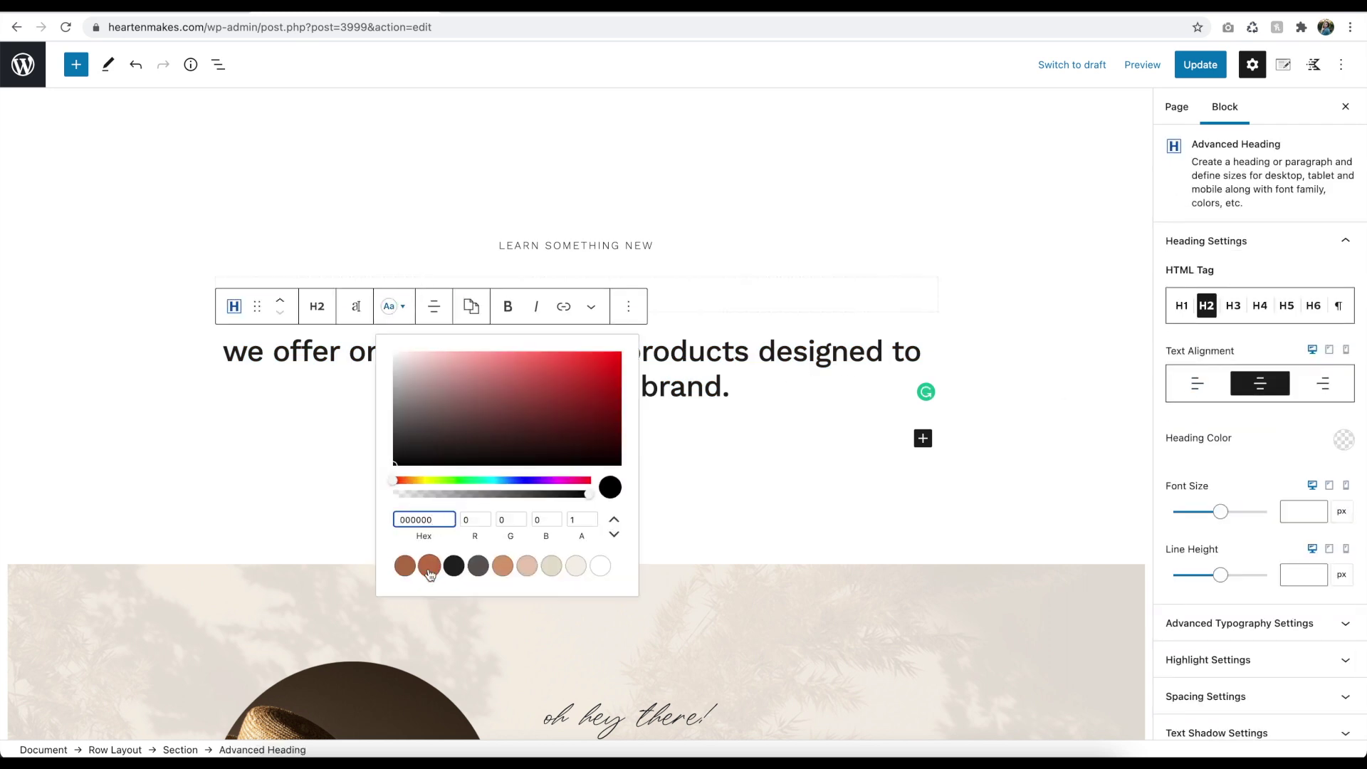
click(404, 567)
Step: Preview the homepage in a new tab and look over its sections from the recolored heading down to the blog posts
click(1142, 64)
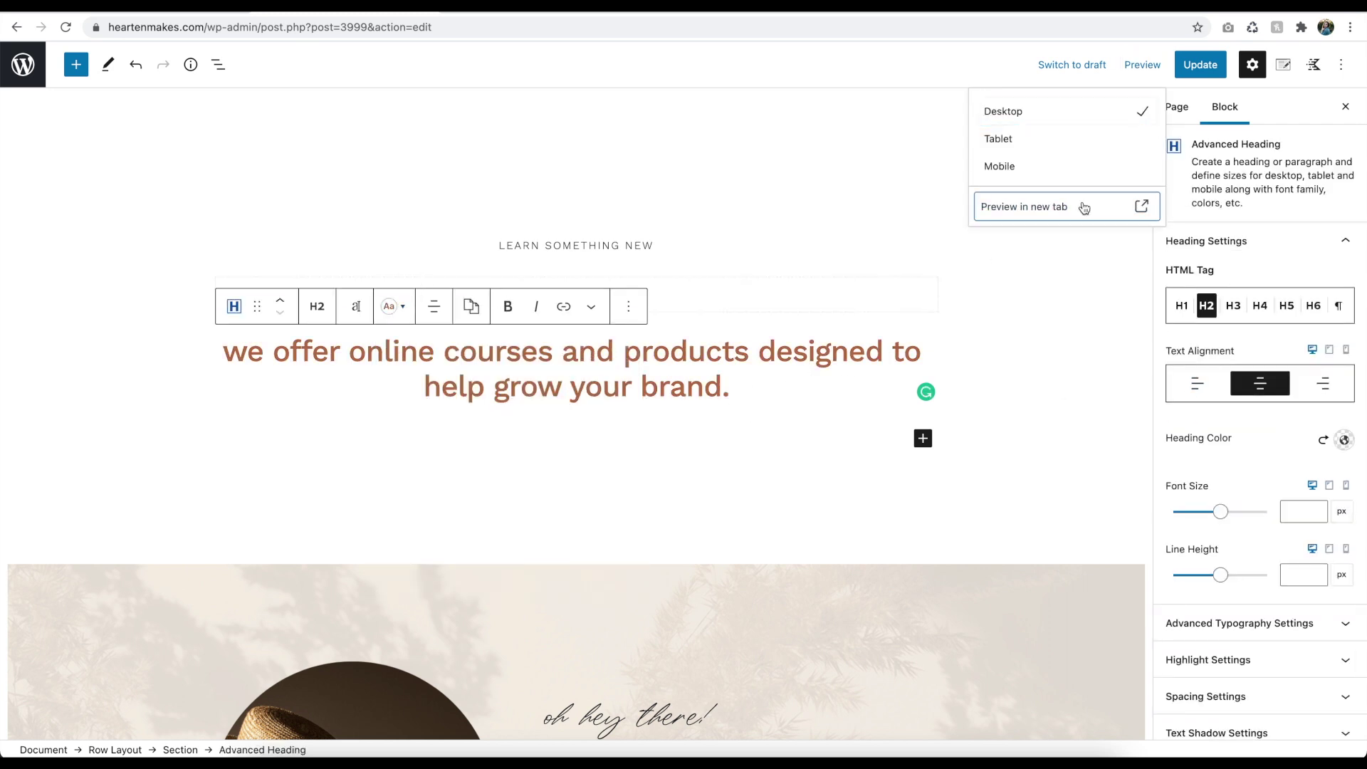
click(1083, 207)
scroll(885, 339, down, 8)
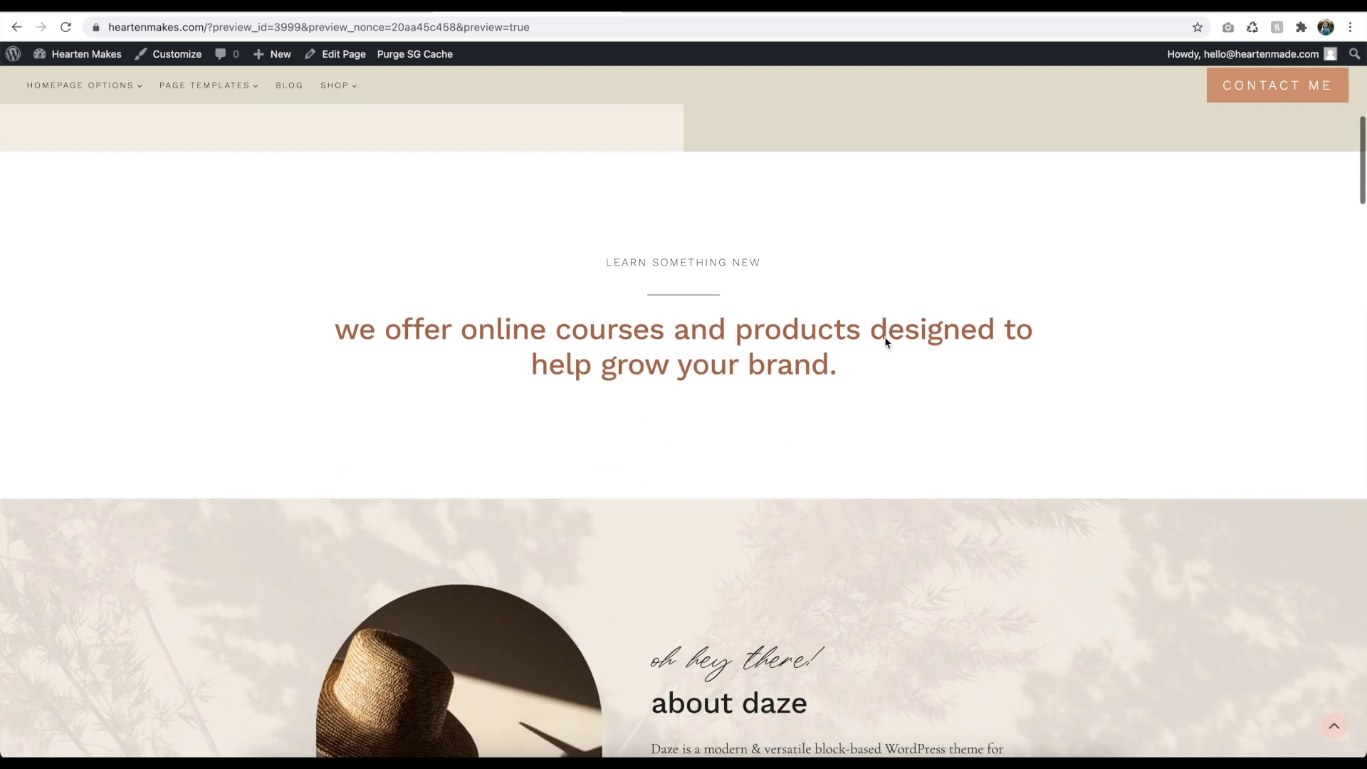
scroll(885, 342, down, 20)
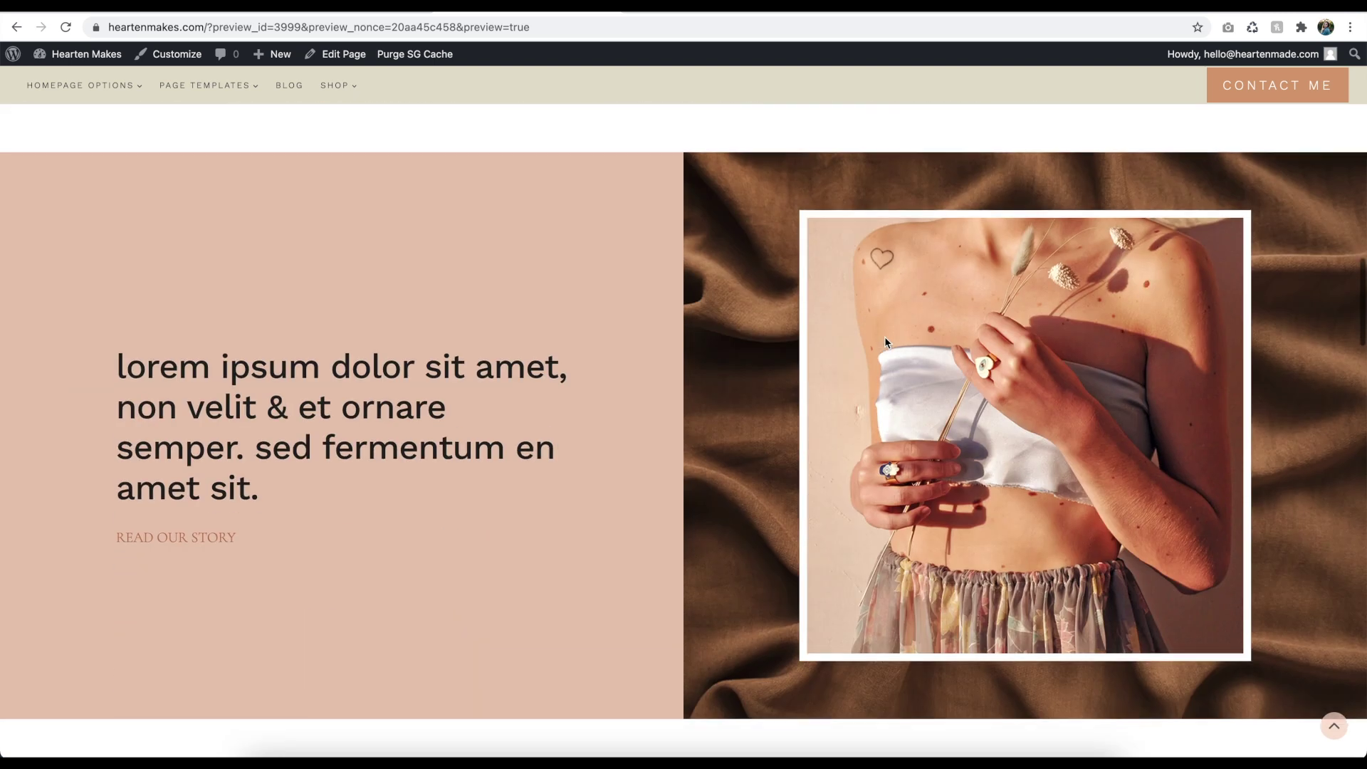
scroll(884, 336, down, 7)
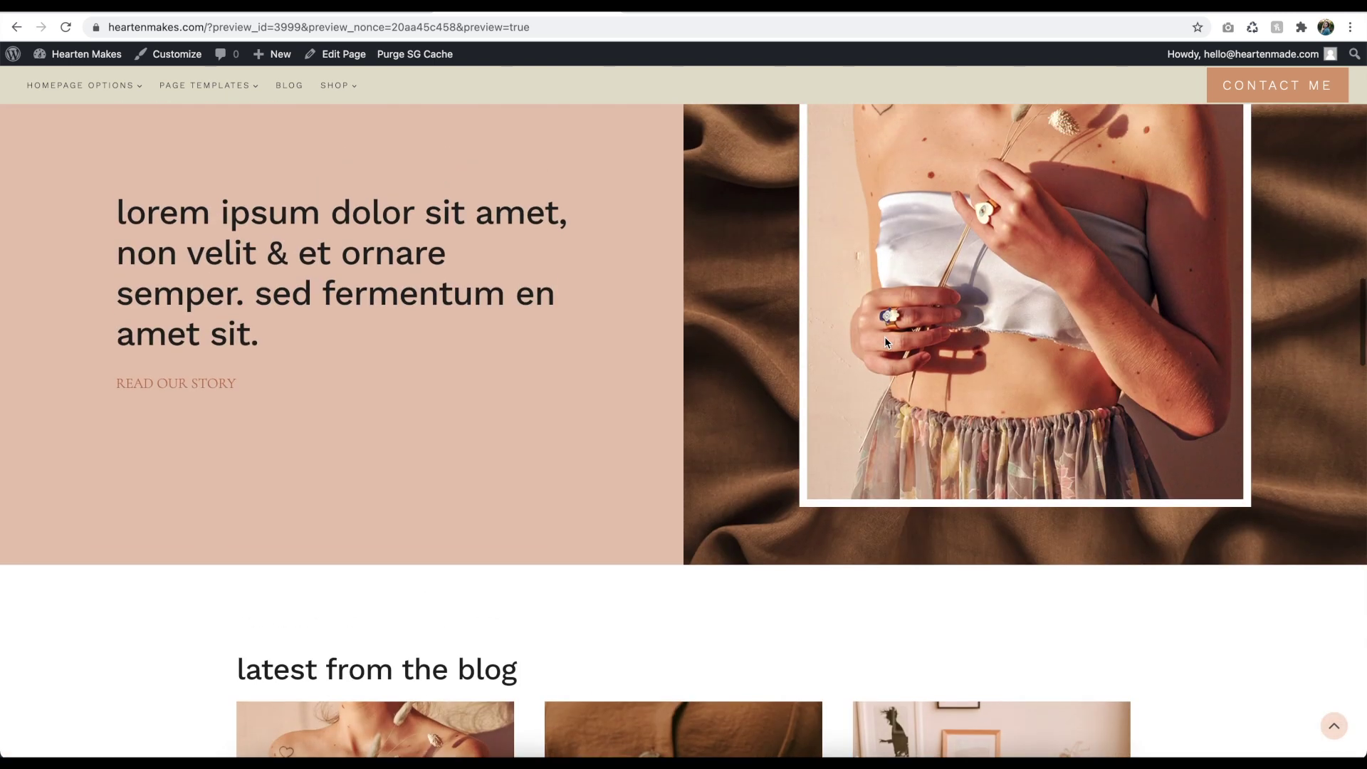